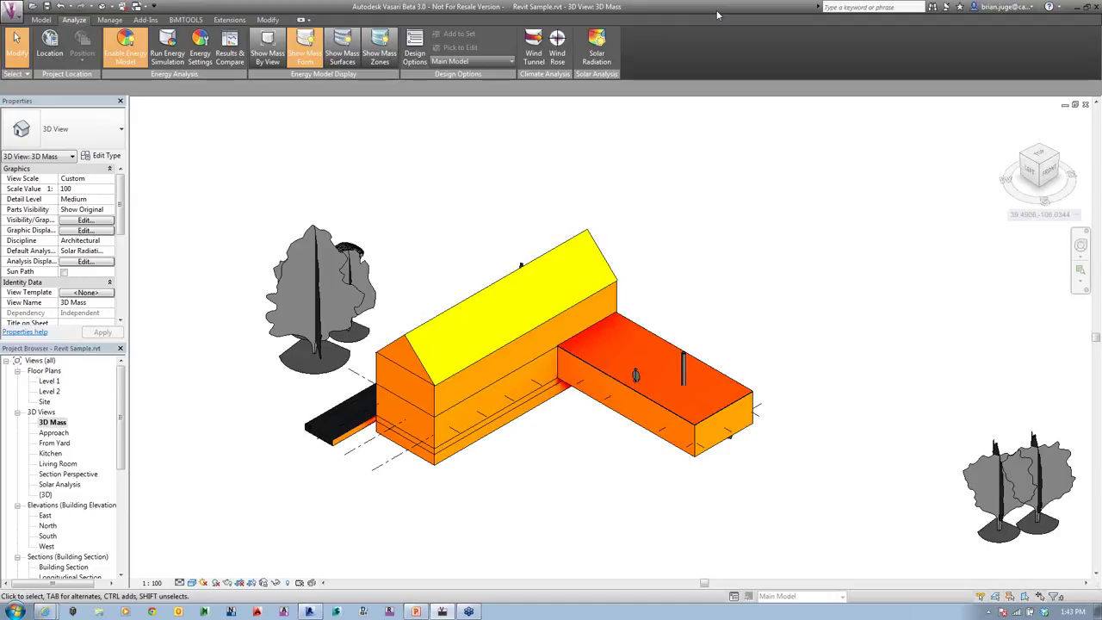
# - Examine the solar-analysed building mass, the surrounding level lines and the analysis legend in the 3D Mass view
pyautogui.moveTo(738, 319); pyautogui.dragTo(791, 215, button='middle')
pyautogui.scroll(-5, 726, 289)
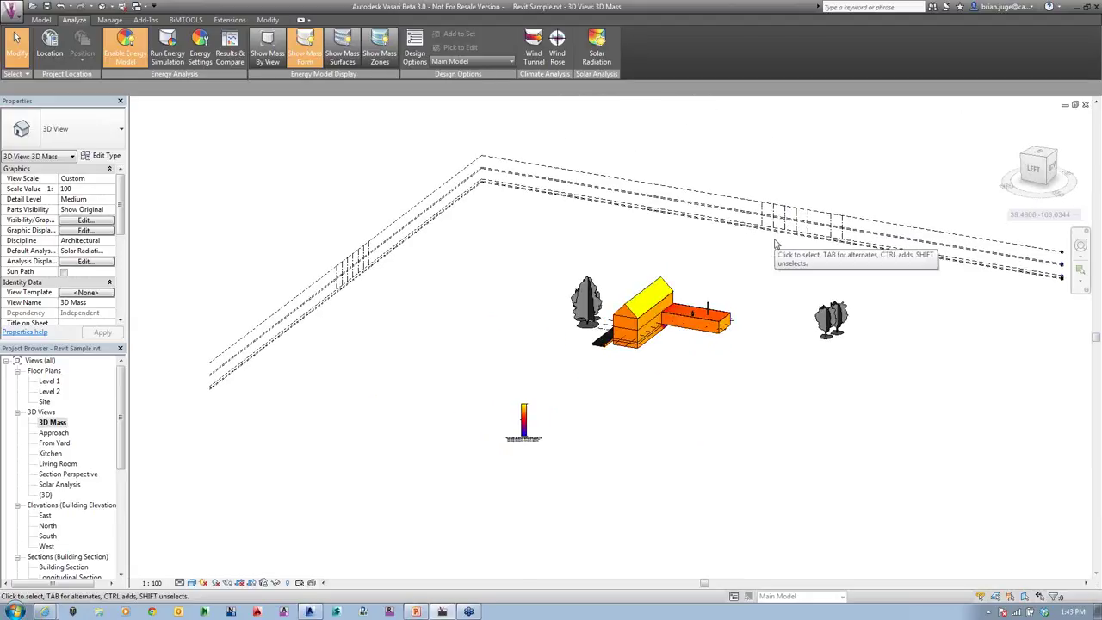
pyautogui.click(44, 20)
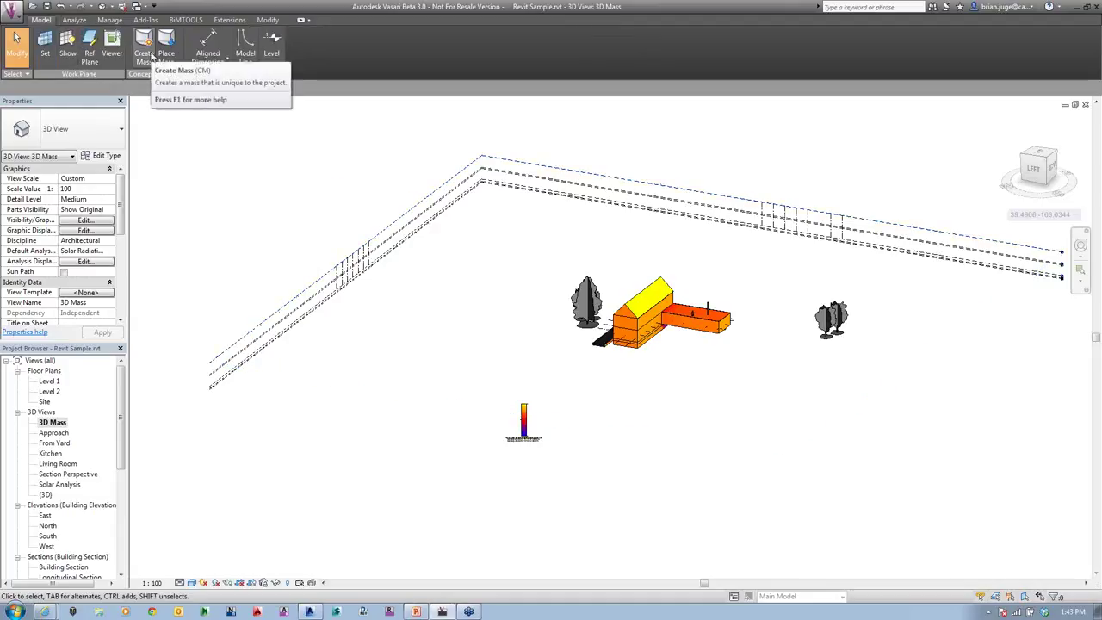
pyautogui.scroll(1, 756, 305)
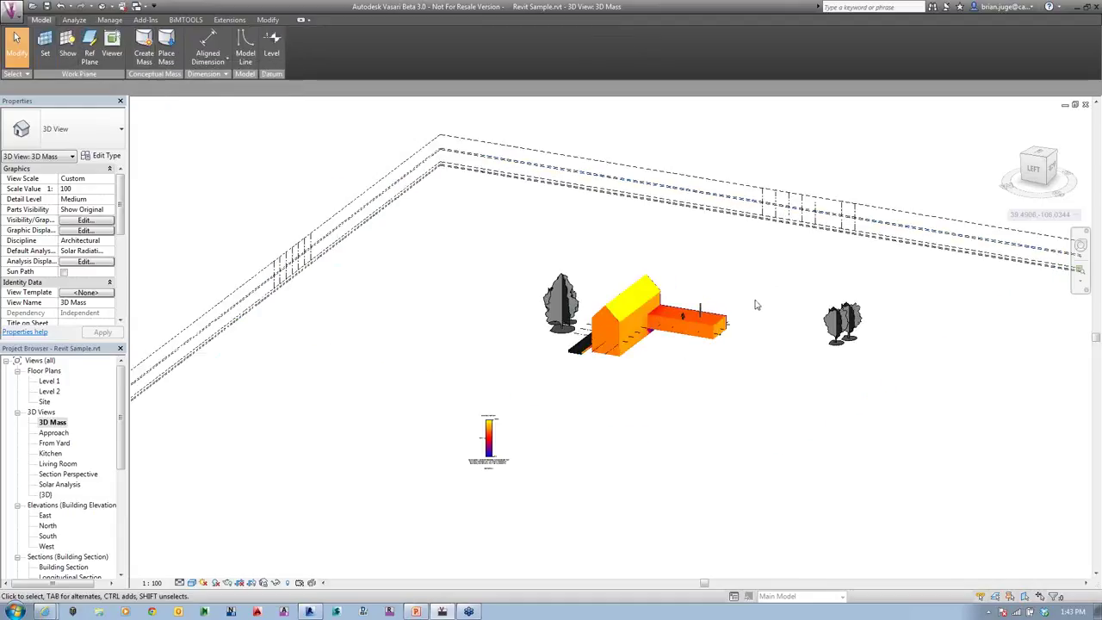
pyautogui.keyDown('shift'); pyautogui.moveTo(755, 305); pyautogui.dragTo(586, 357, button='middle'); pyautogui.keyUp('shift')
pyautogui.scroll(6, 885, 305)
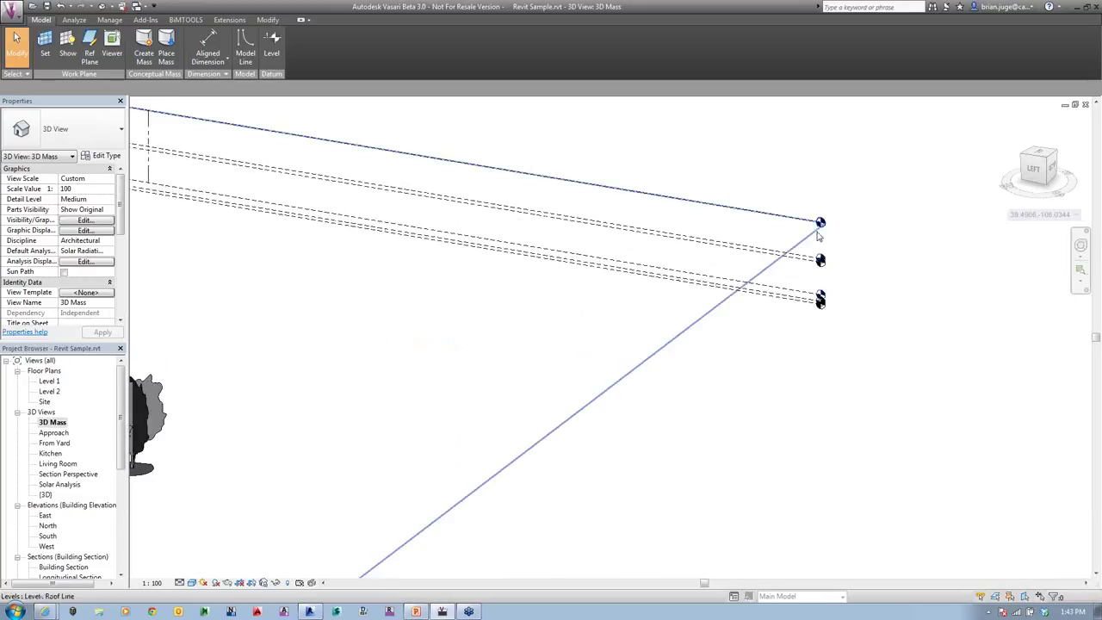
pyautogui.scroll(-5, 605, 357)
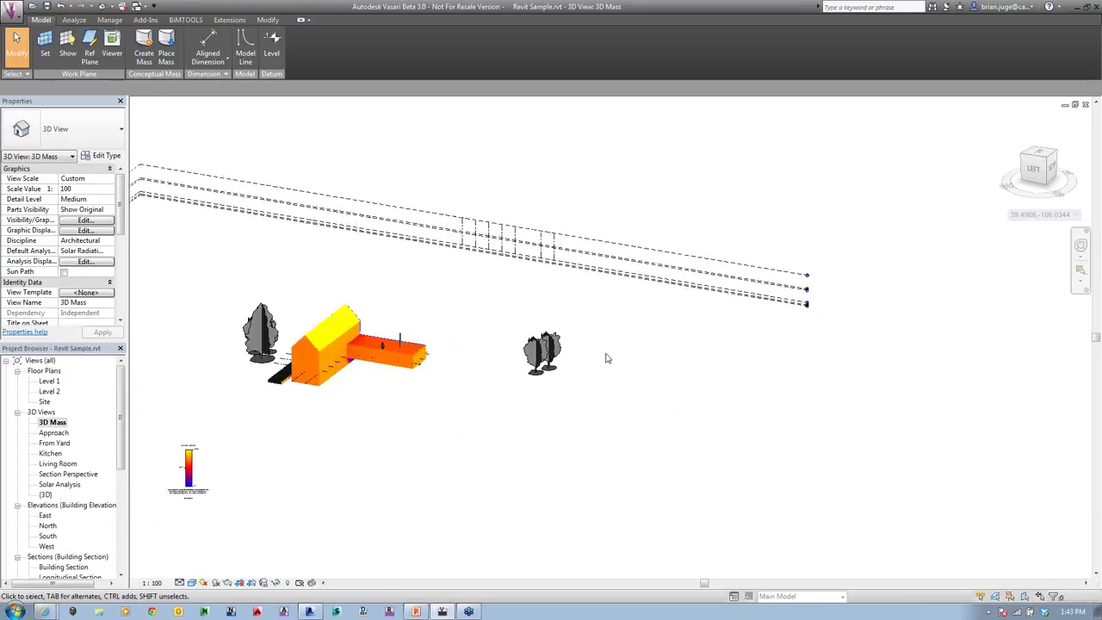
pyautogui.keyDown('shift'); pyautogui.moveTo(640, 413); pyautogui.dragTo(787, 403, button='middle'); pyautogui.keyUp('shift')
pyautogui.scroll(6, 445, 460)
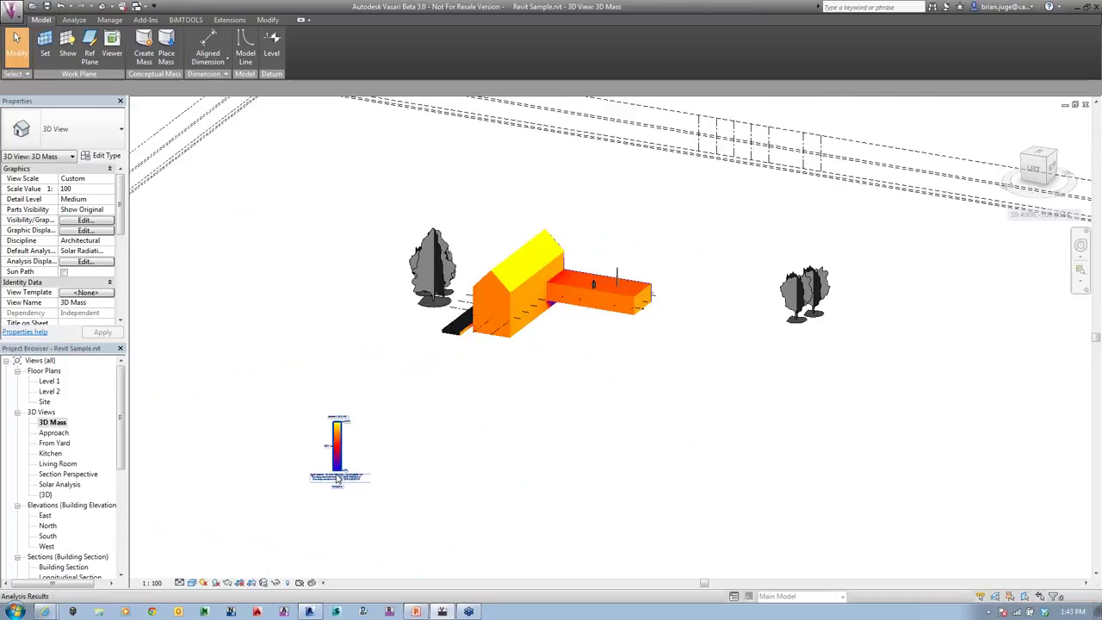
pyautogui.scroll(-2, 383, 575)
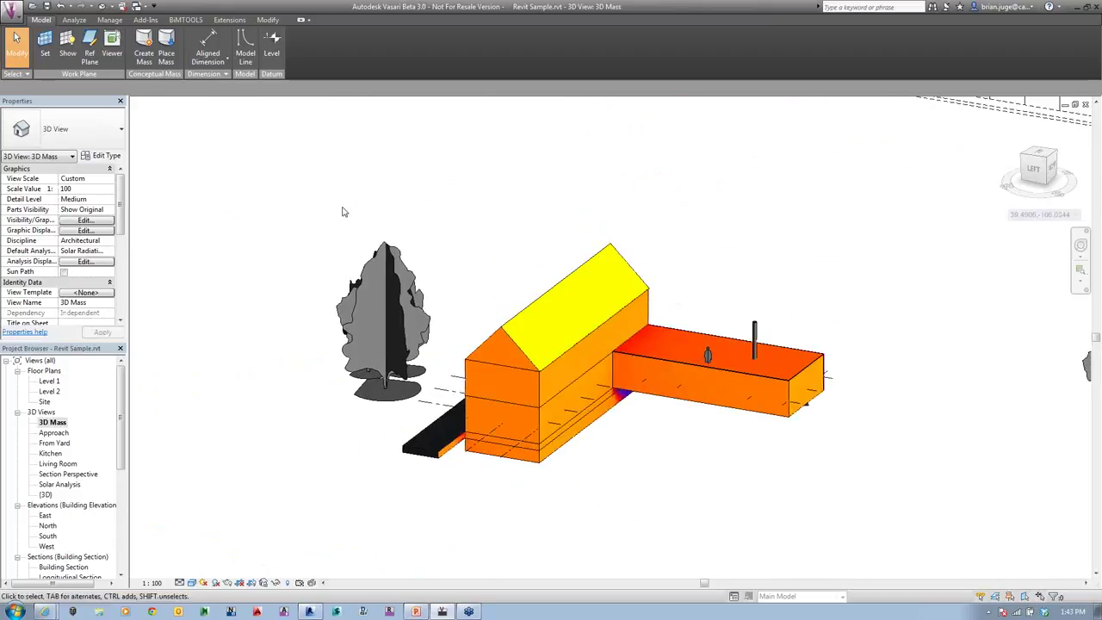
# - In a new in-place mass, sketch a rectangle on Level 1 in front of the building and turn it into a 10' high solid form
pyautogui.click(143, 54)
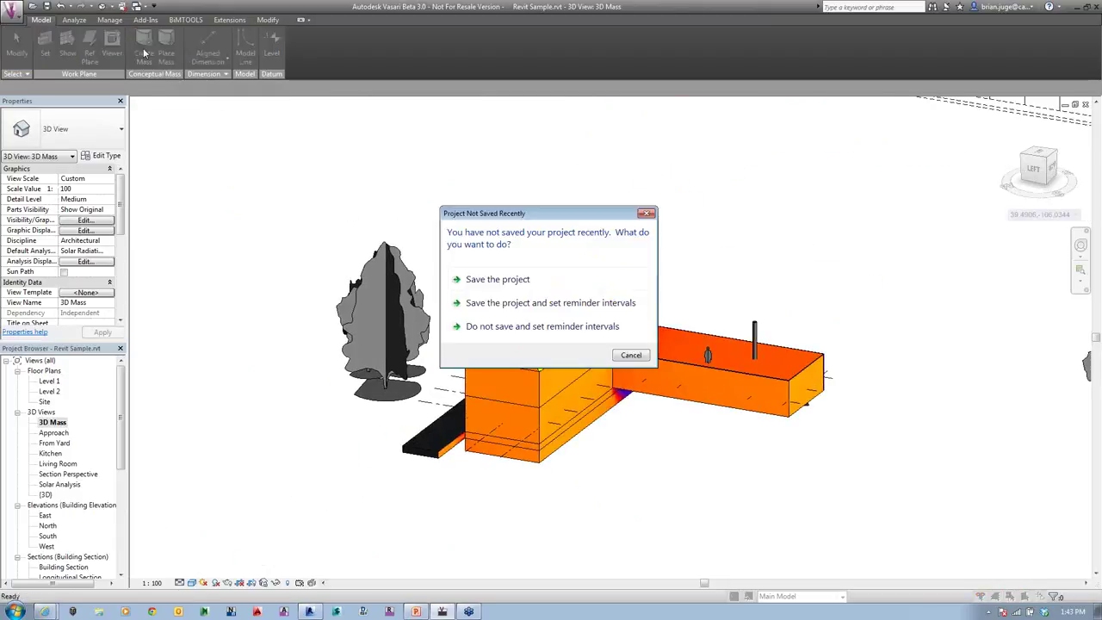
pyautogui.click(635, 359)
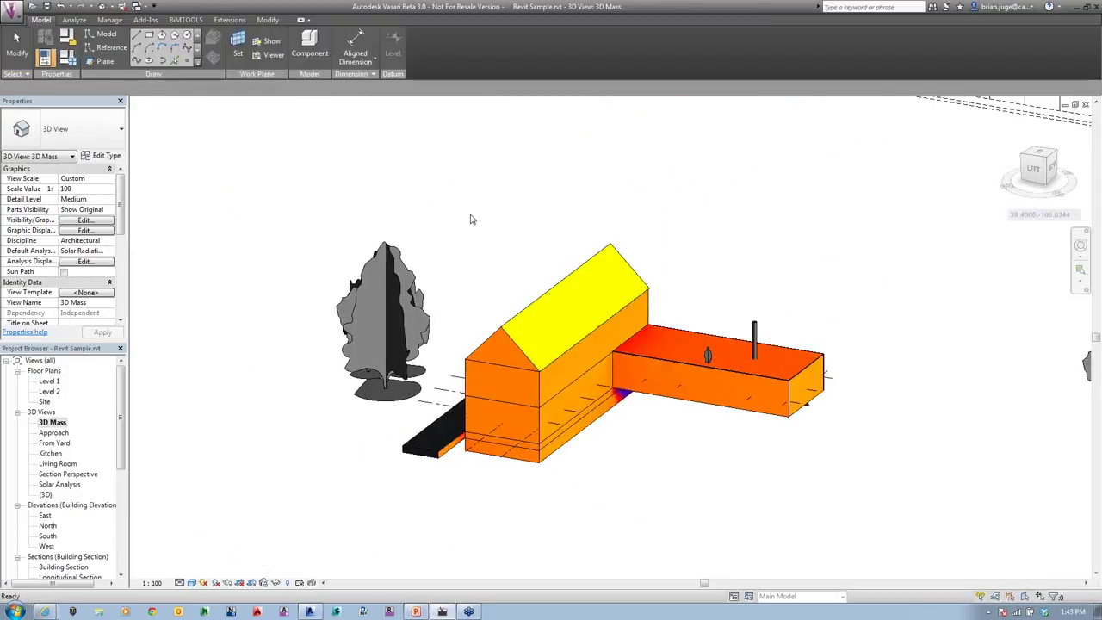
pyautogui.click(149, 37)
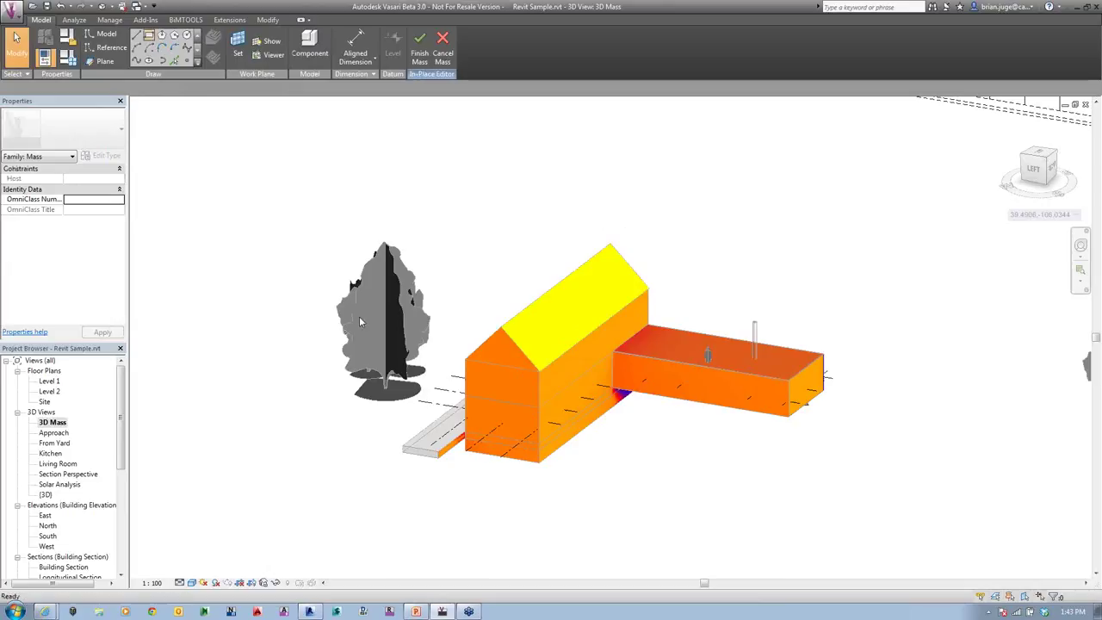
pyautogui.click(740, 458)
pyautogui.click(781, 520)
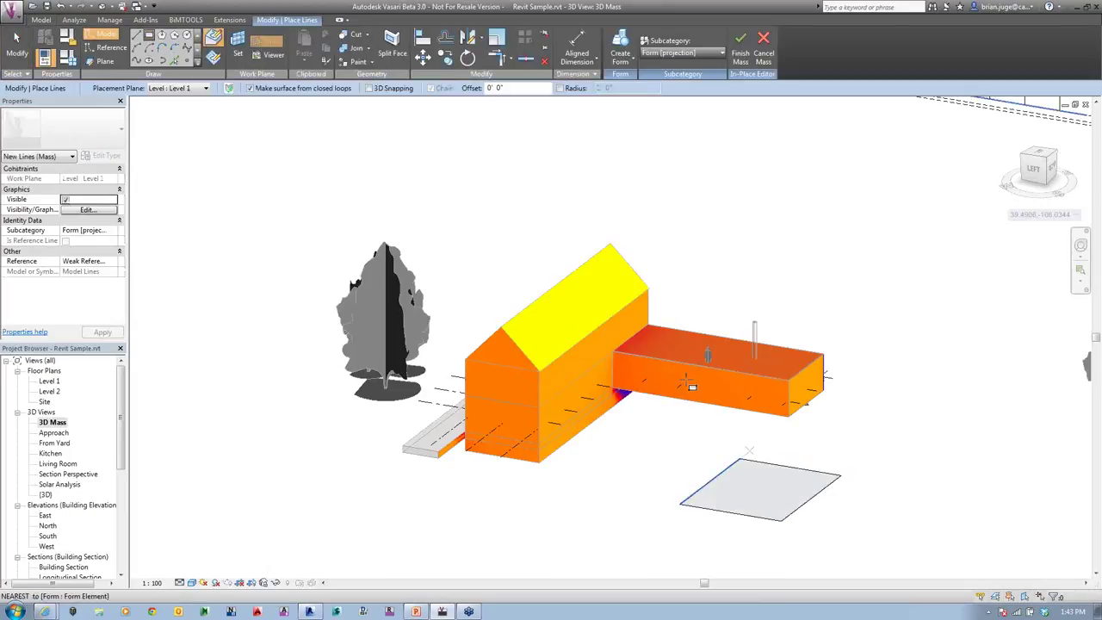
pyautogui.click(620, 51)
pyautogui.click(630, 86)
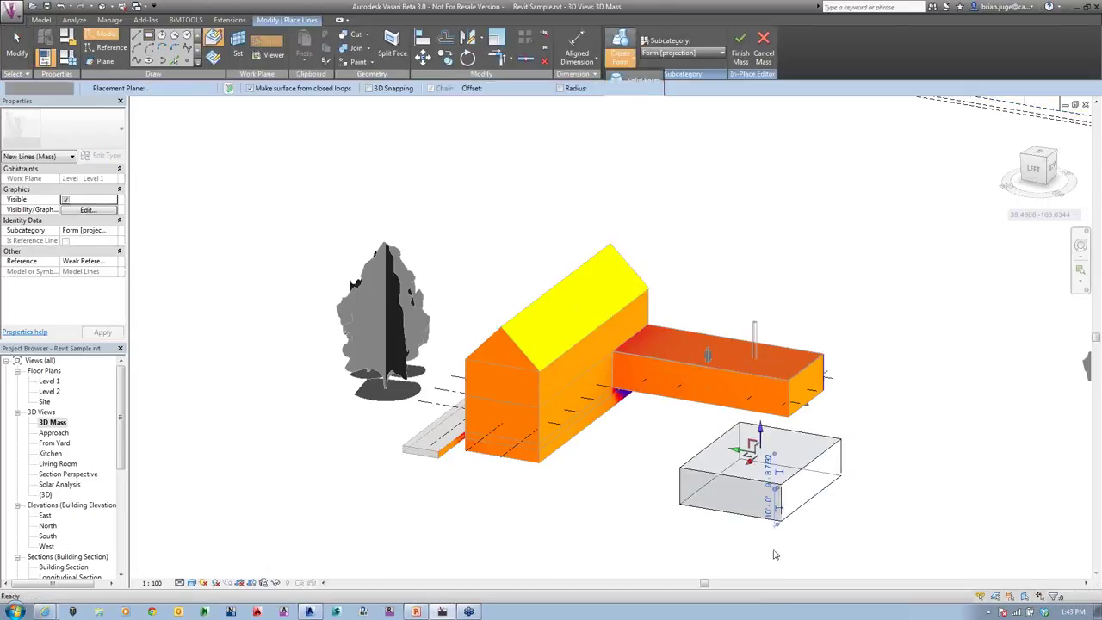
# - Delete the new box form and quit the in-place mass, discarding its changes
pyautogui.click(809, 518)
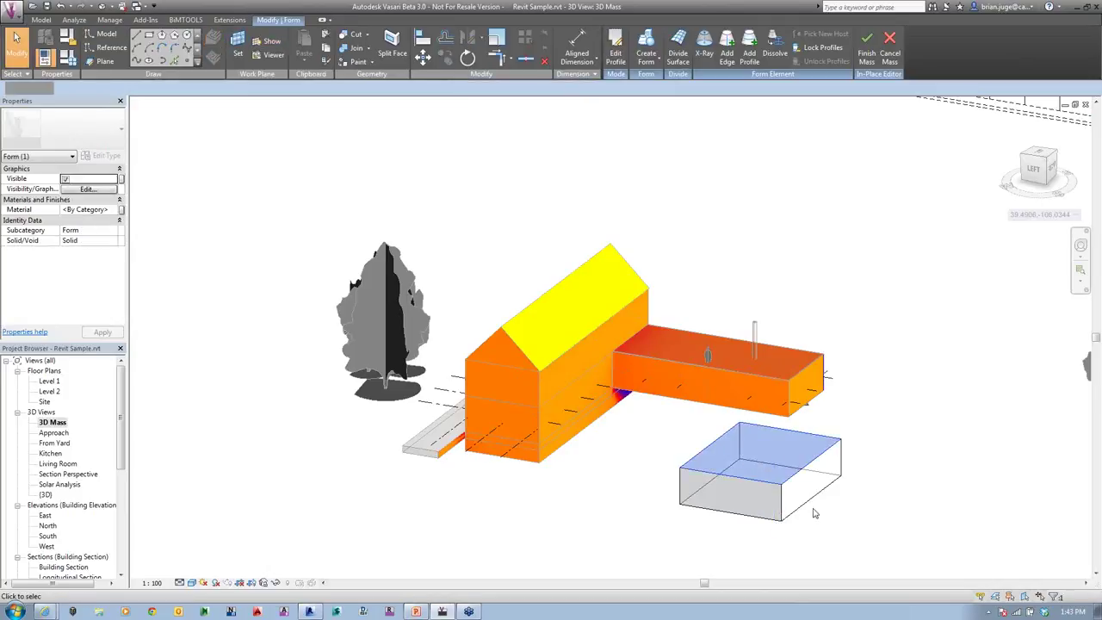
pyautogui.click(666, 456)
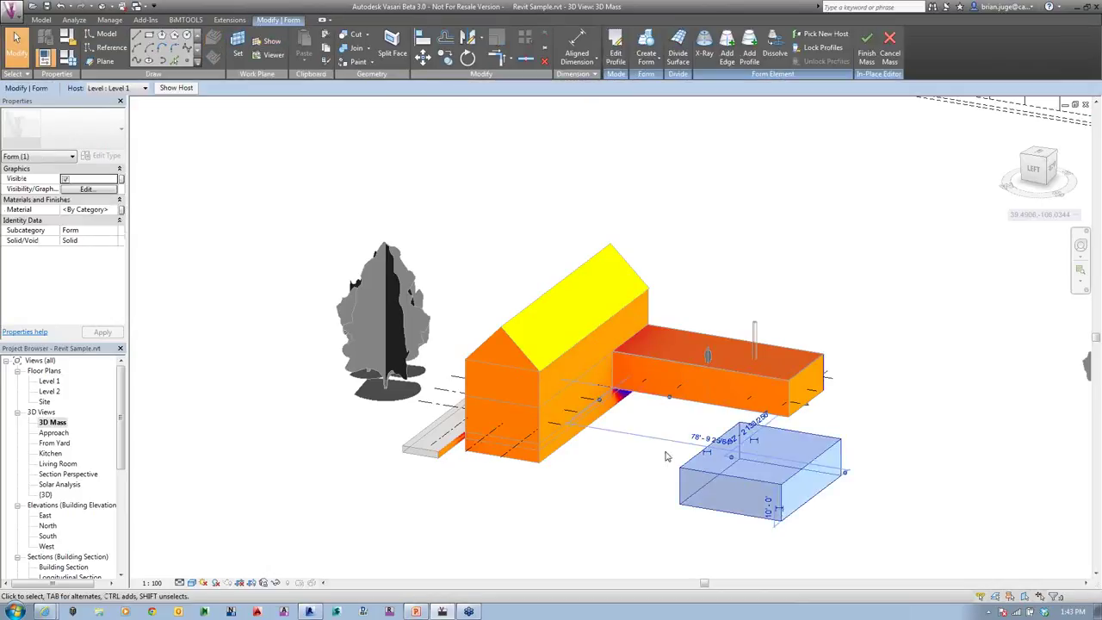
pyautogui.press('Delete')
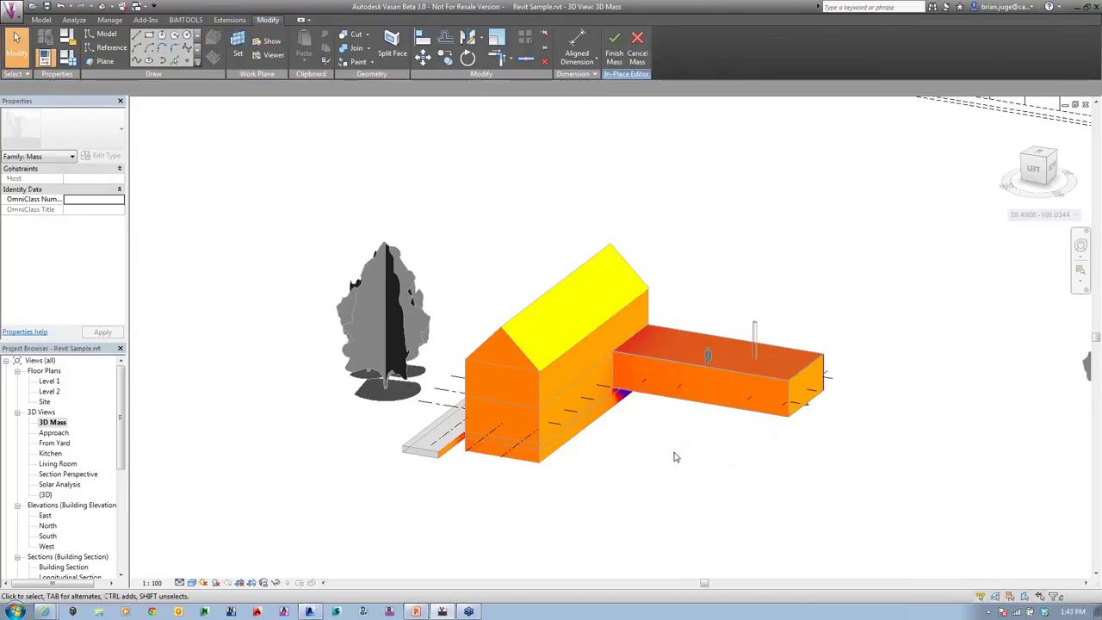
pyautogui.click(637, 45)
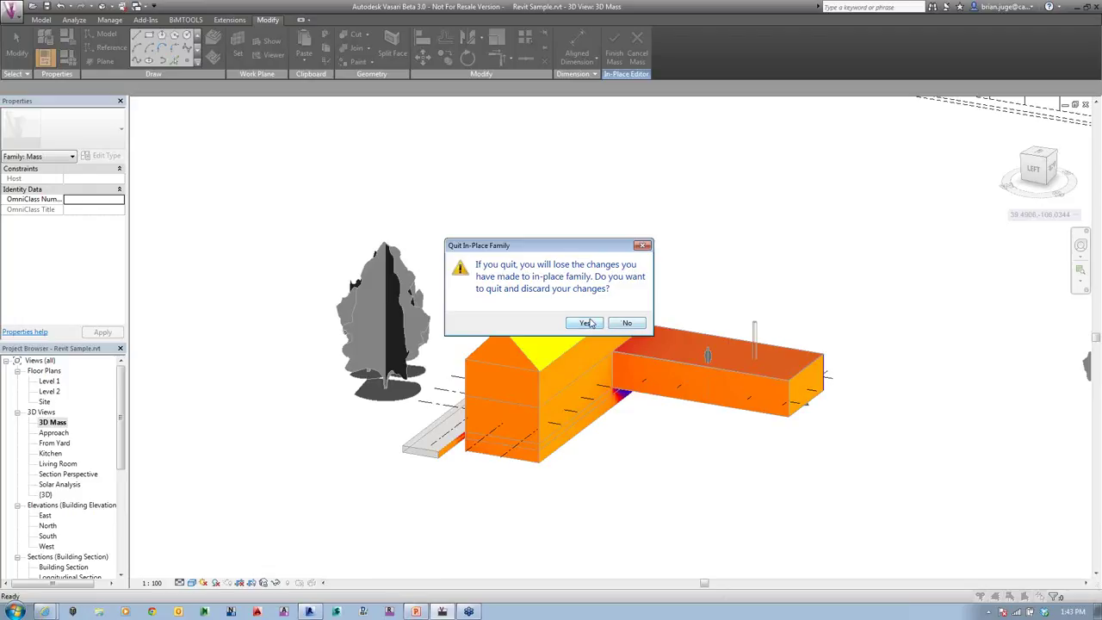
pyautogui.click(587, 323)
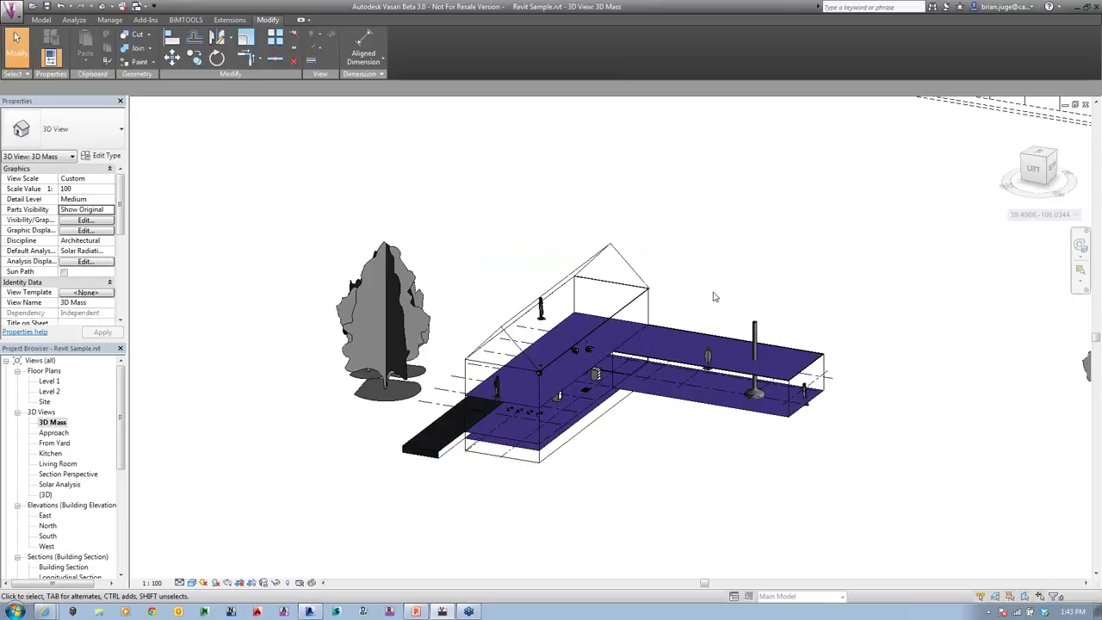
pyautogui.keyDown('shift'); pyautogui.moveTo(715, 298); pyautogui.dragTo(673, 328, button='middle'); pyautogui.keyUp('shift')
pyautogui.scroll(-2, 707, 268)
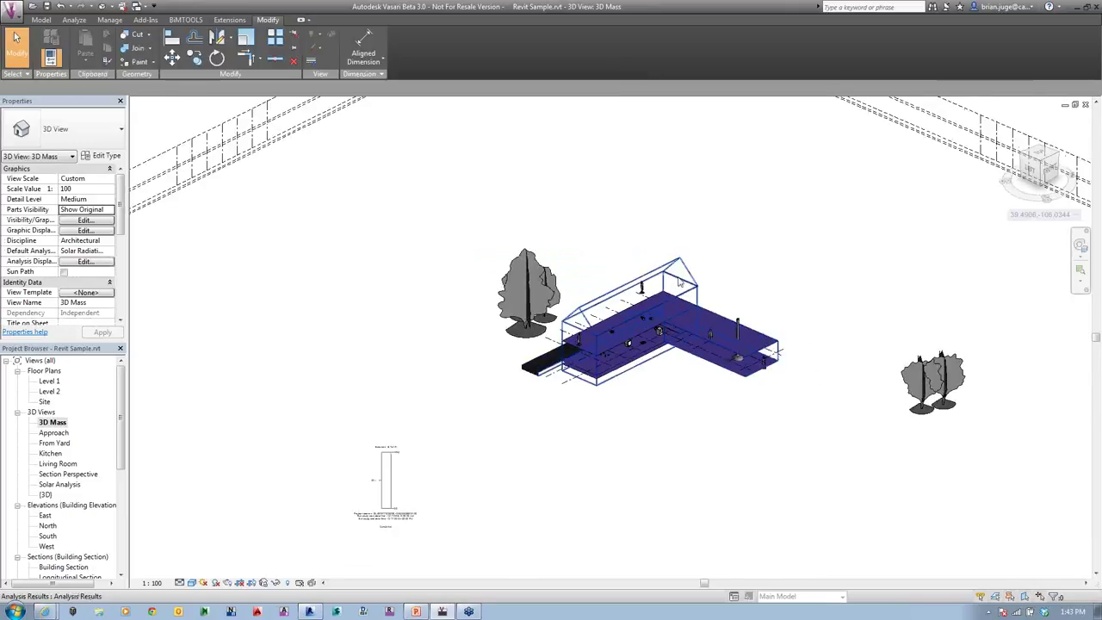
pyautogui.click(680, 280)
pyautogui.click(748, 259)
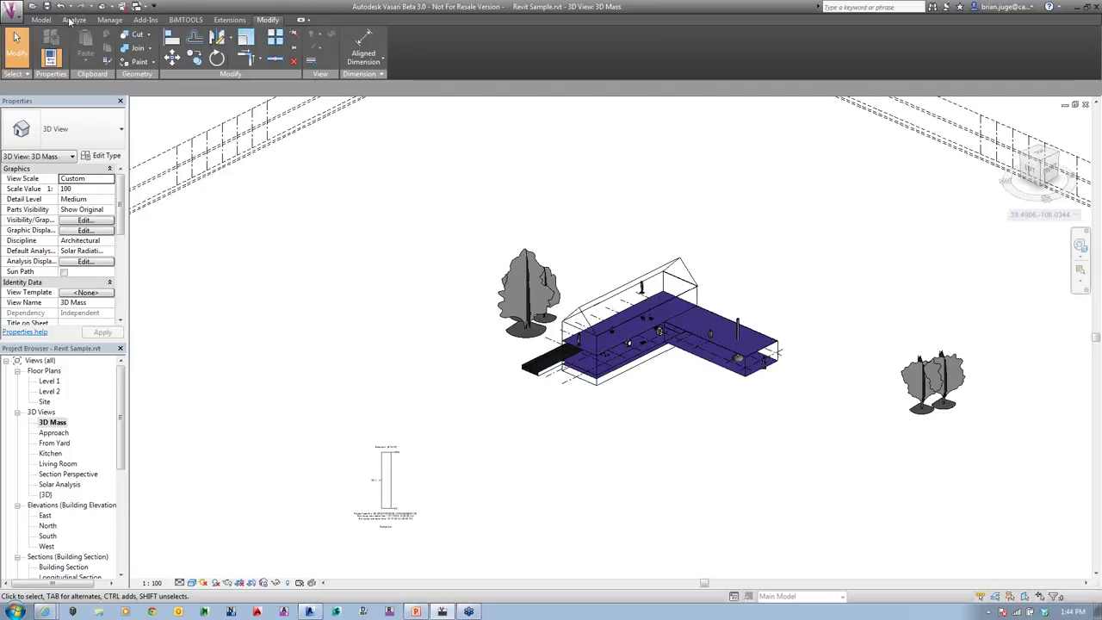
pyautogui.moveTo(651, 369); pyautogui.dragTo(709, 462, button='middle')
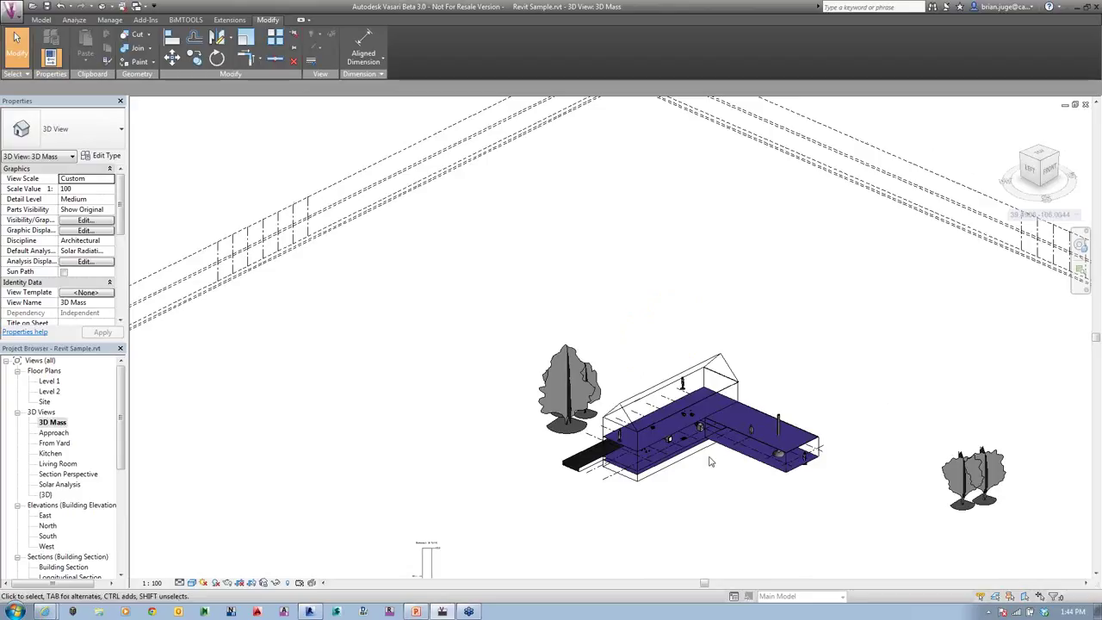
# - Open the project's location and weather settings, inspect the site near Breckenridge up close and enlarge the window for a wider map
pyautogui.click(72, 20)
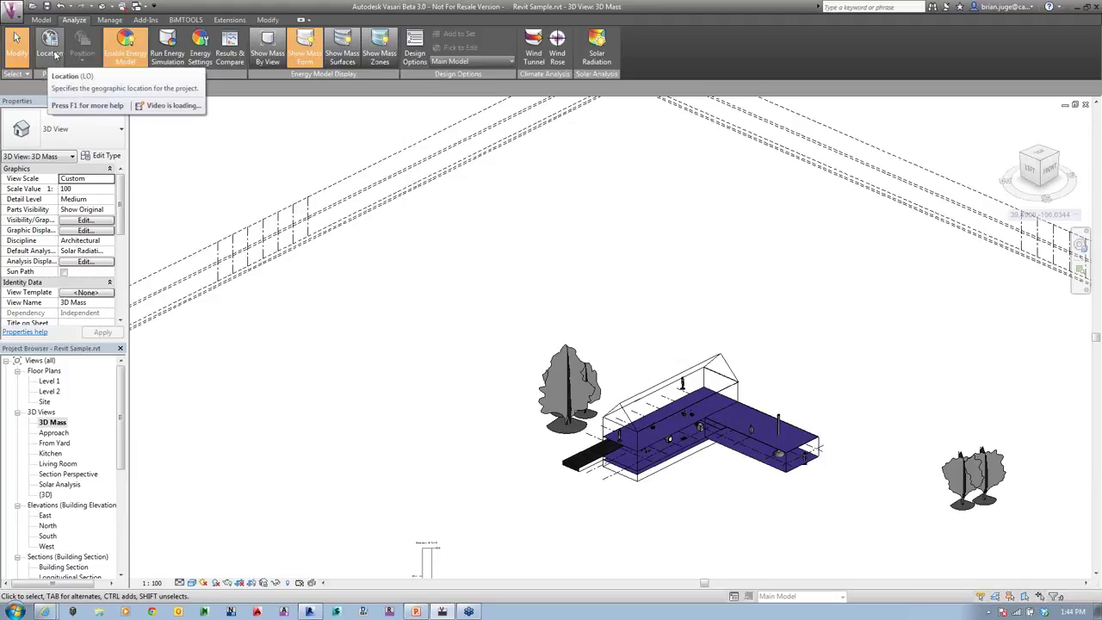
pyautogui.click(55, 53)
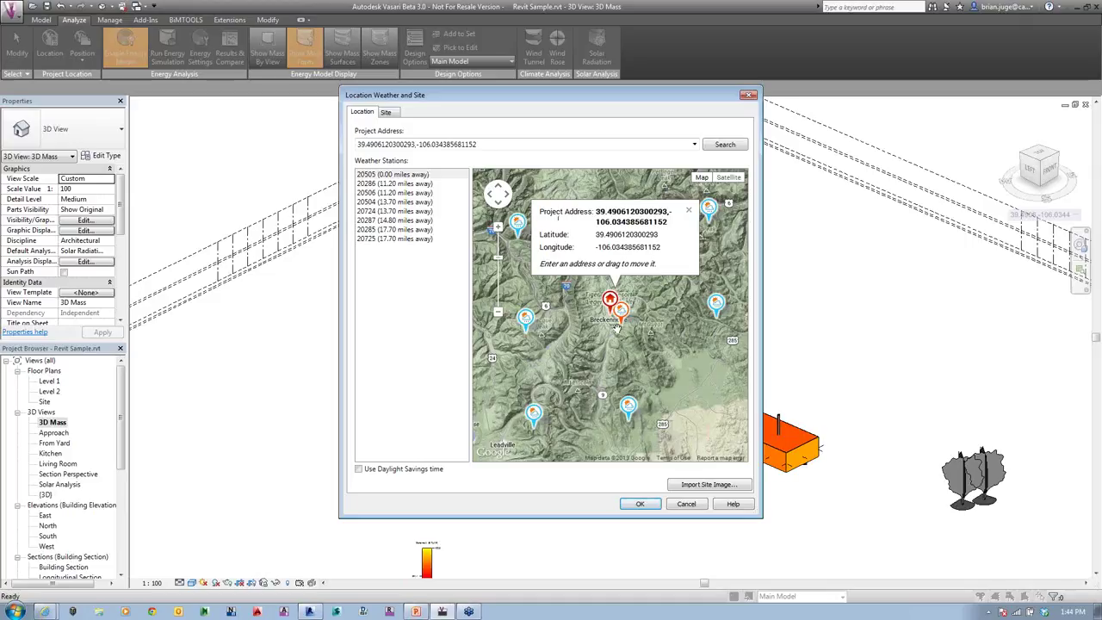
pyautogui.scroll(2, 600, 283)
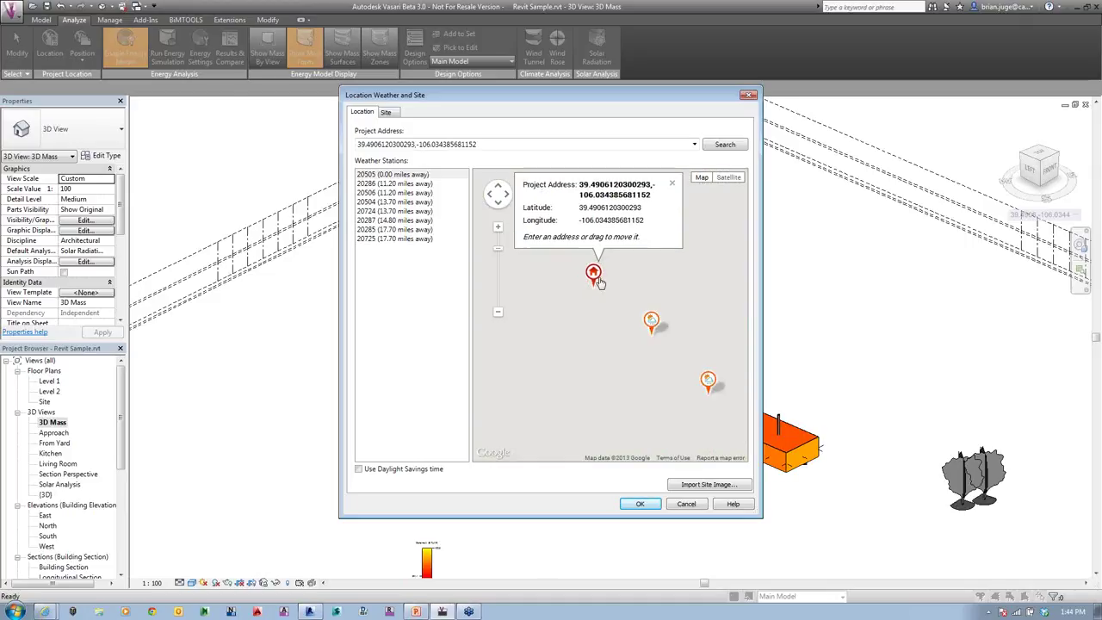
pyautogui.scroll(3, 600, 282)
pyautogui.moveTo(595, 317); pyautogui.dragTo(685, 280)
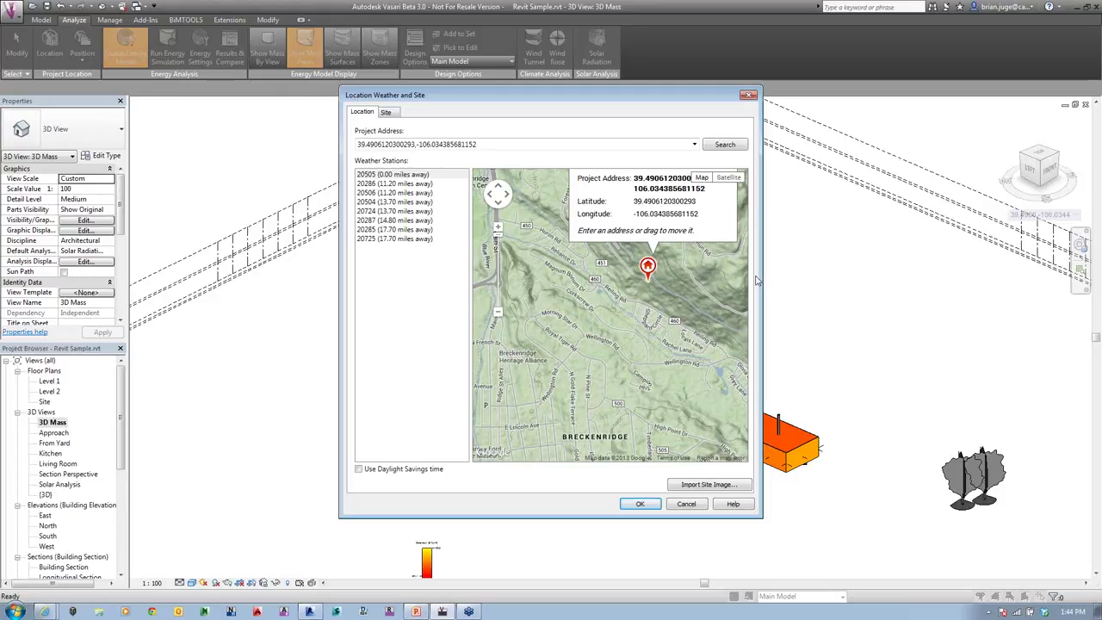
pyautogui.moveTo(761, 268); pyautogui.dragTo(1020, 169)
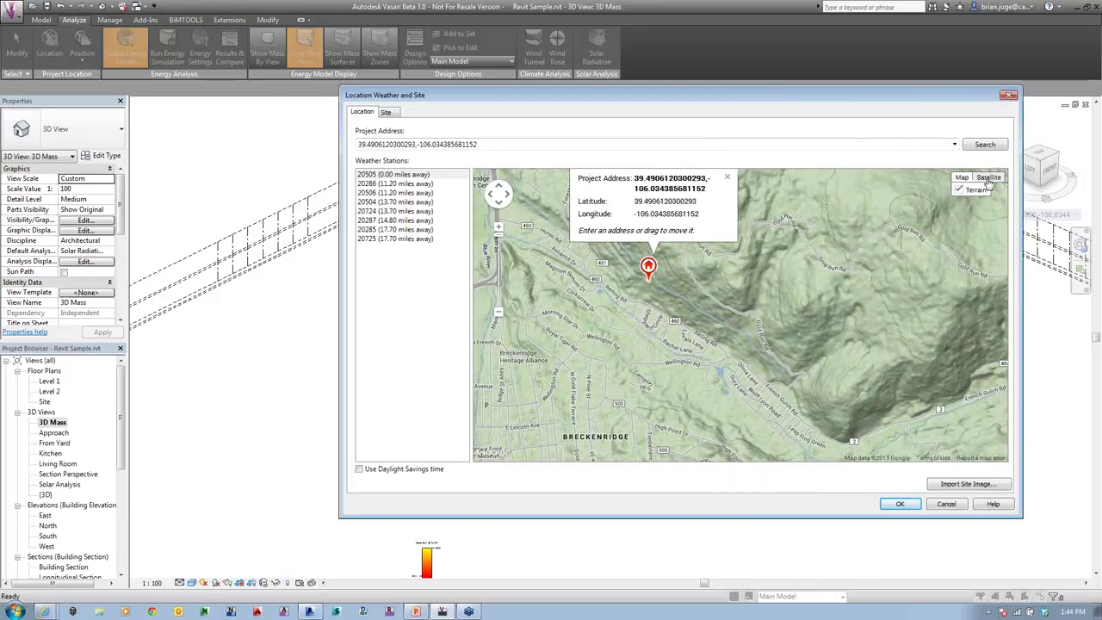
# - View the project site as satellite imagery, and return to the terrain map
pyautogui.moveTo(992, 183)
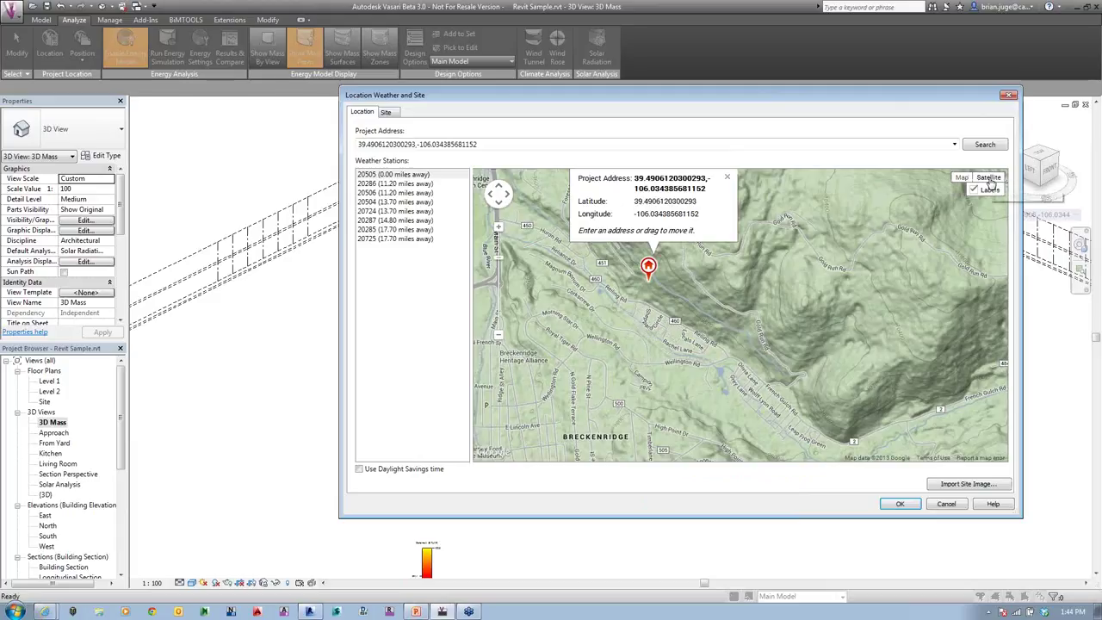
pyautogui.click(990, 181)
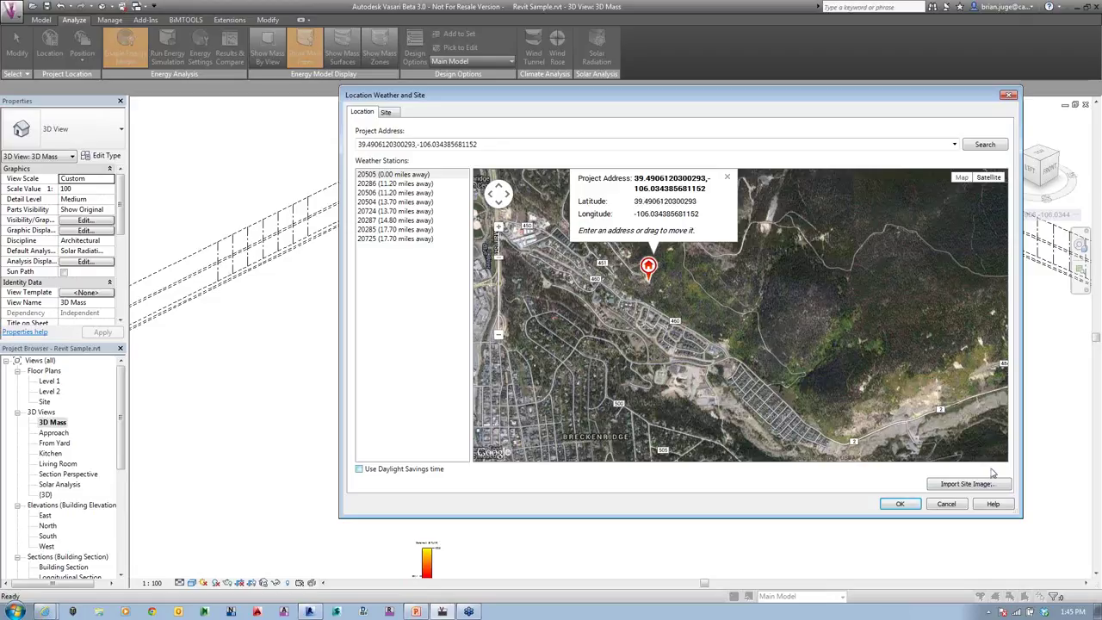
pyautogui.click(968, 178)
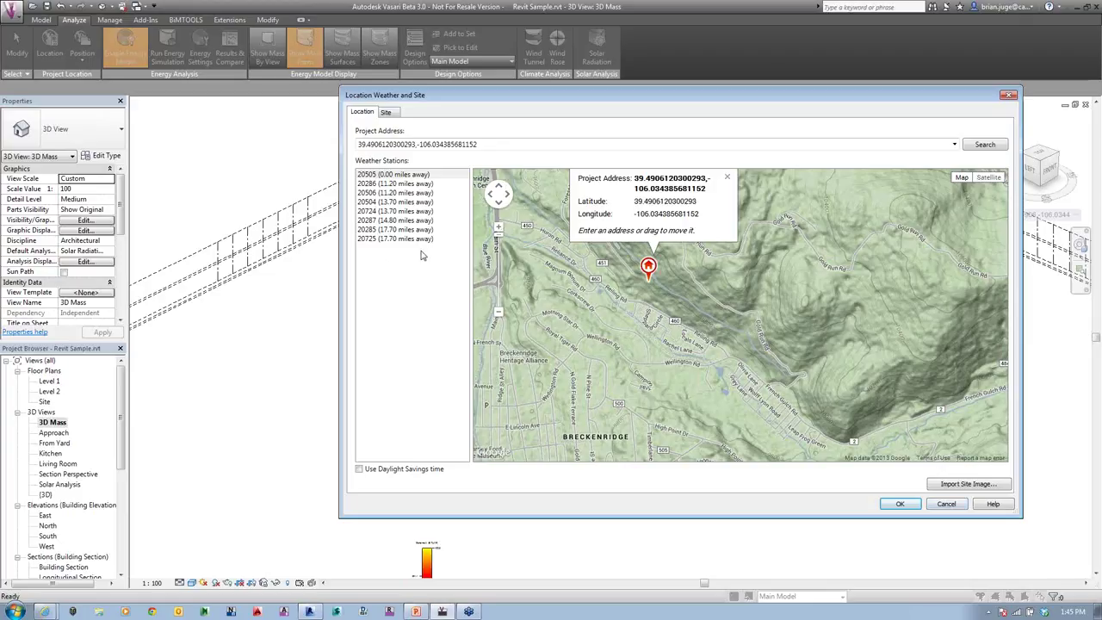
# - Show the details of weather station 20505 on the map, and leave the location settings without applying changes
pyautogui.click(500, 316)
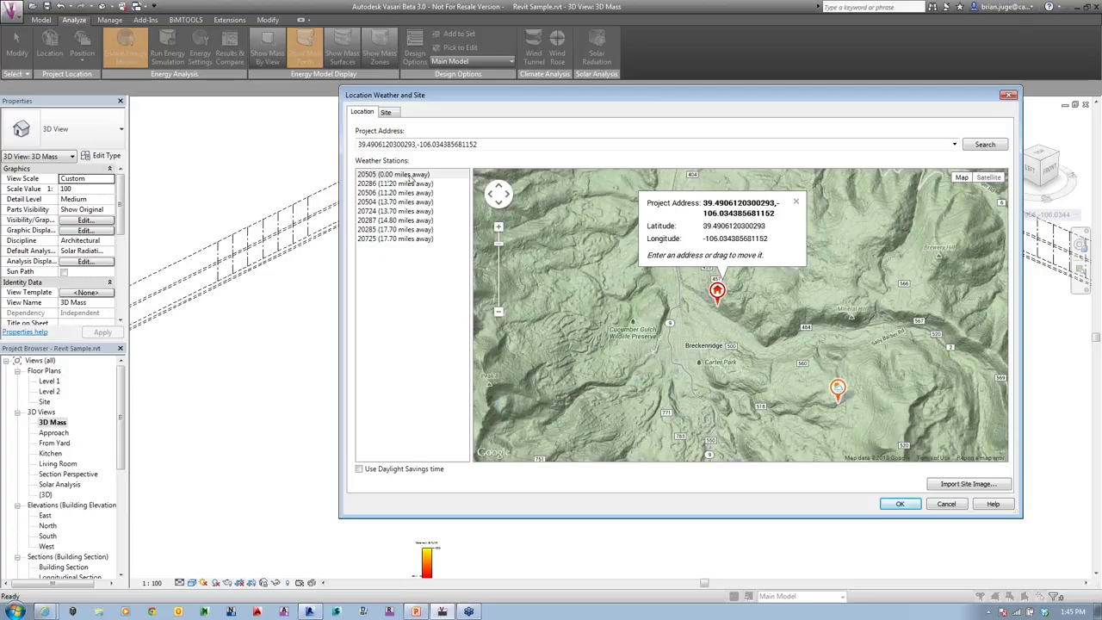
pyautogui.click(838, 392)
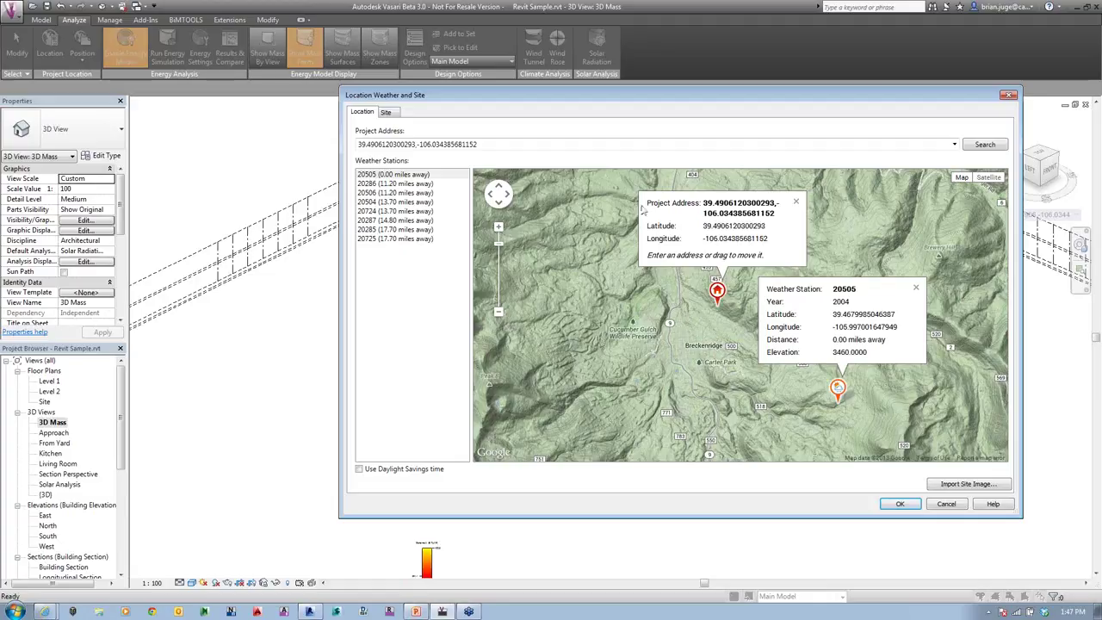
pyautogui.click(946, 504)
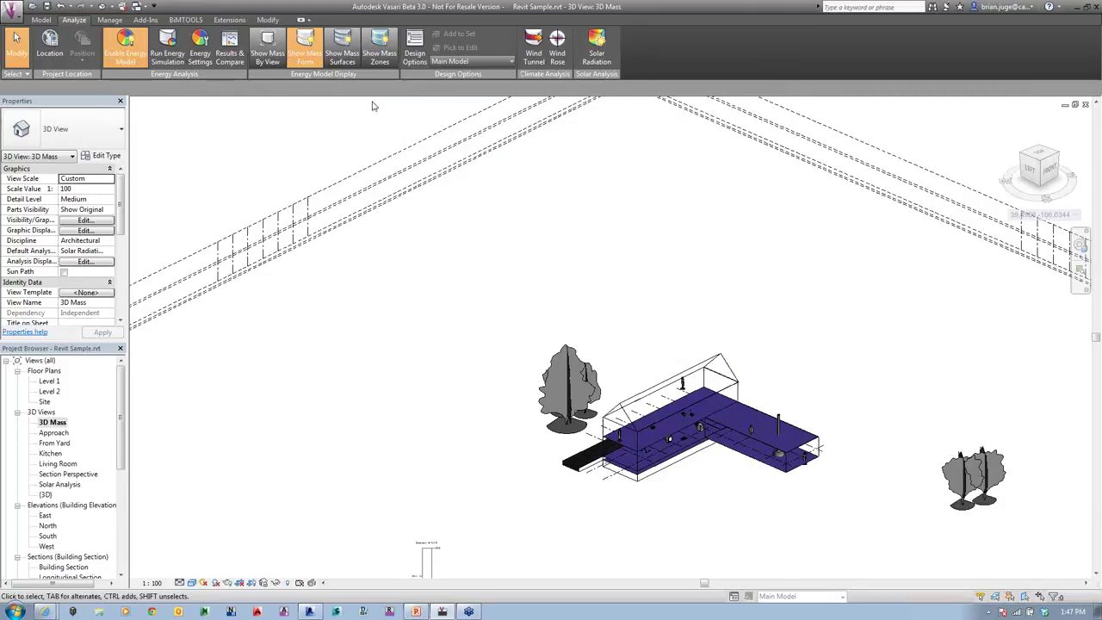
# - Generate the wind rose for the project location and send it to the model as Outer Radius Around Model at height 0
pyautogui.click(557, 53)
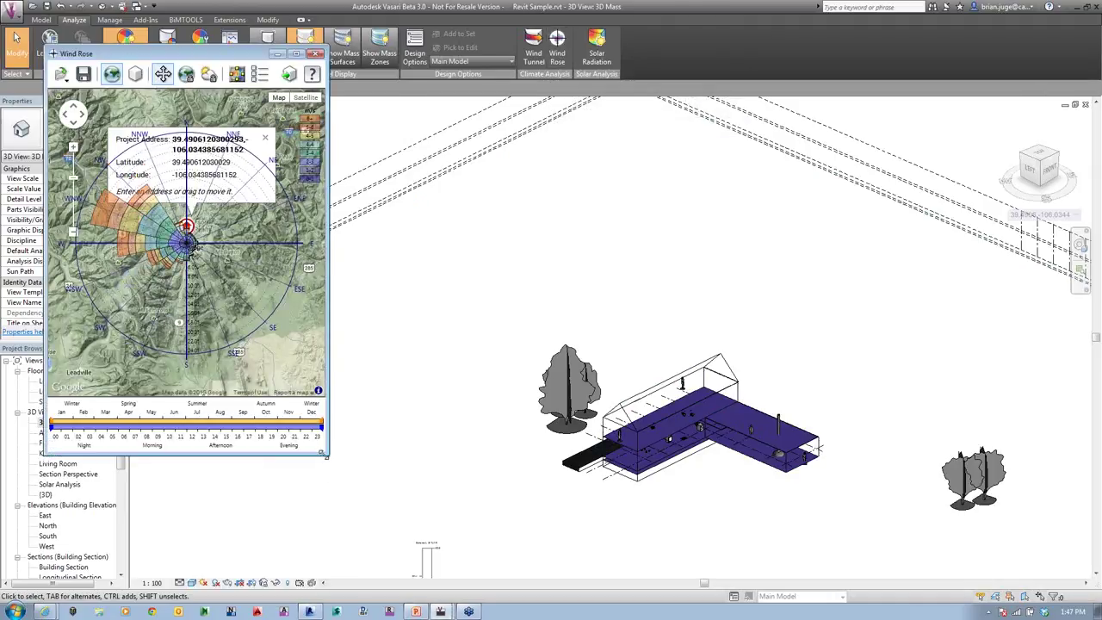
pyautogui.moveTo(326, 454); pyautogui.dragTo(334, 551)
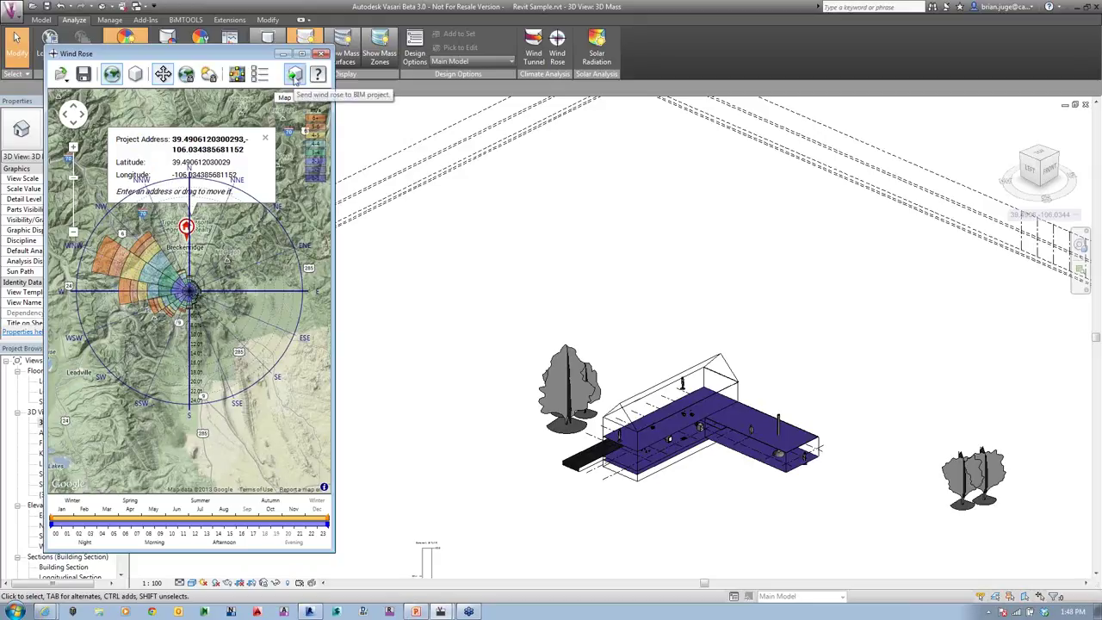
pyautogui.click(295, 76)
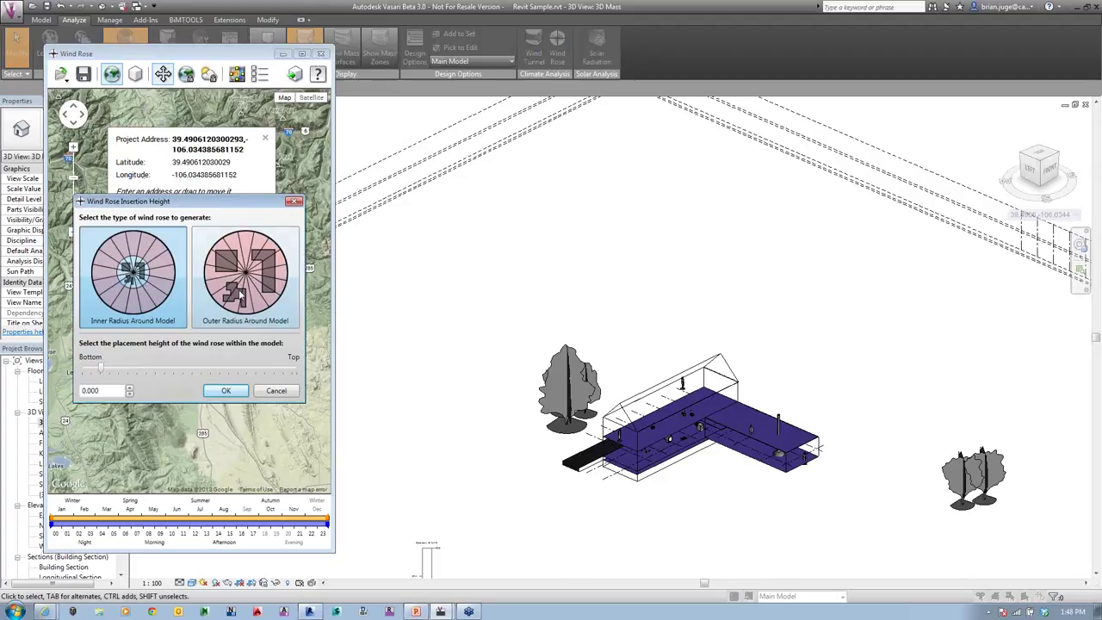
pyautogui.click(240, 298)
pyautogui.click(226, 391)
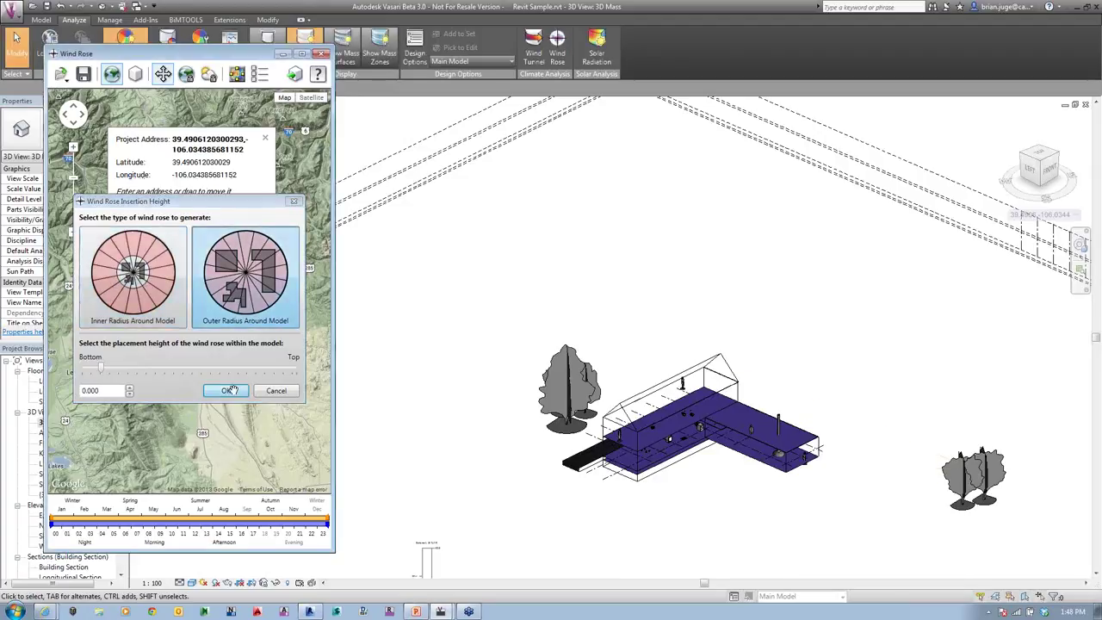
# - Reopen the wind rose map for the project location, look it over and return to the 3D Mass view
pyautogui.click(589, 343)
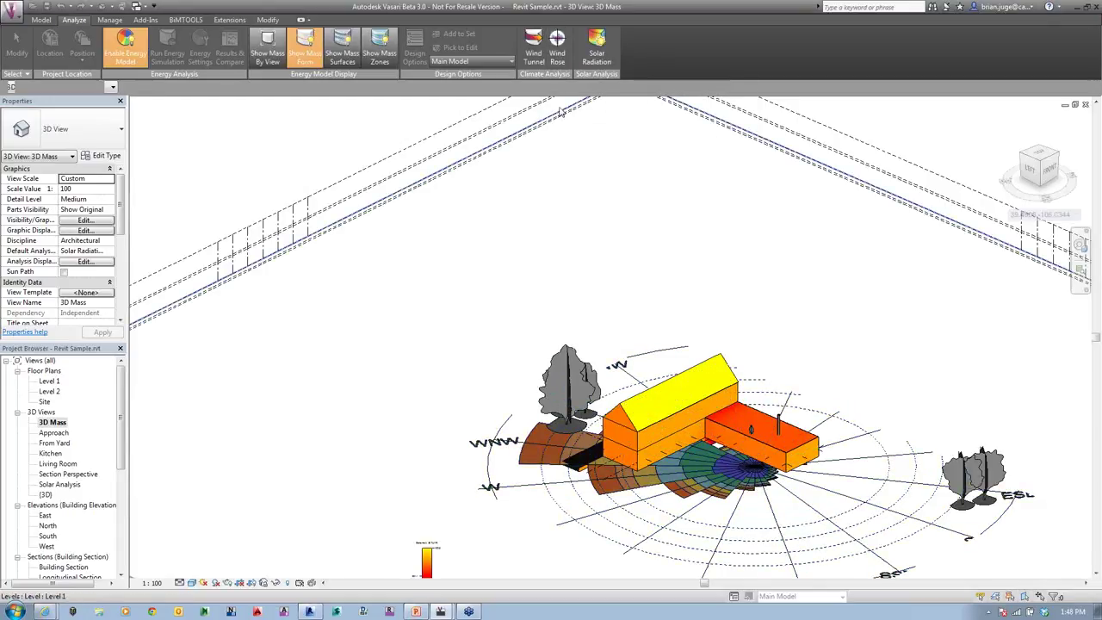
pyautogui.click(557, 56)
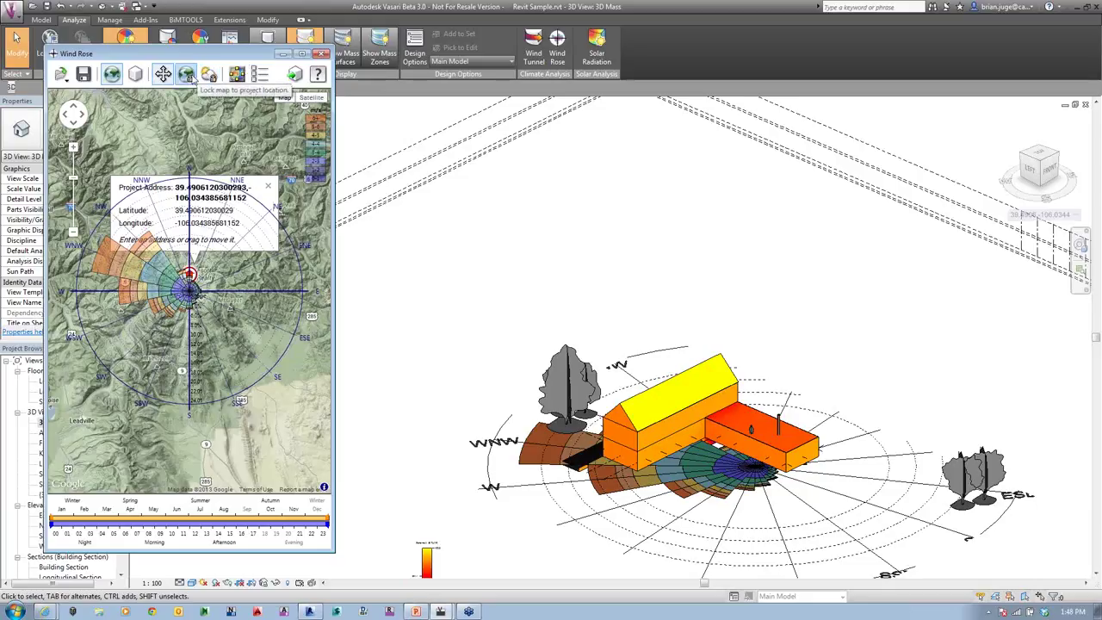
pyautogui.click(766, 273)
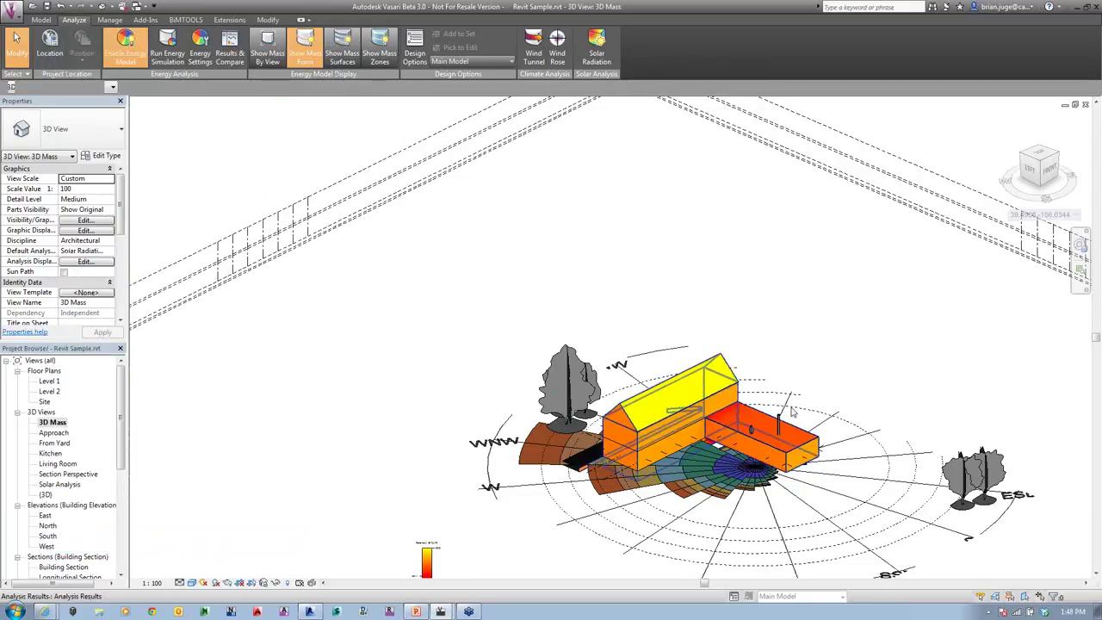
# - Run the Solar Radiation analysis with a selection covering the building mass and the inserted wind rose
pyautogui.click(597, 53)
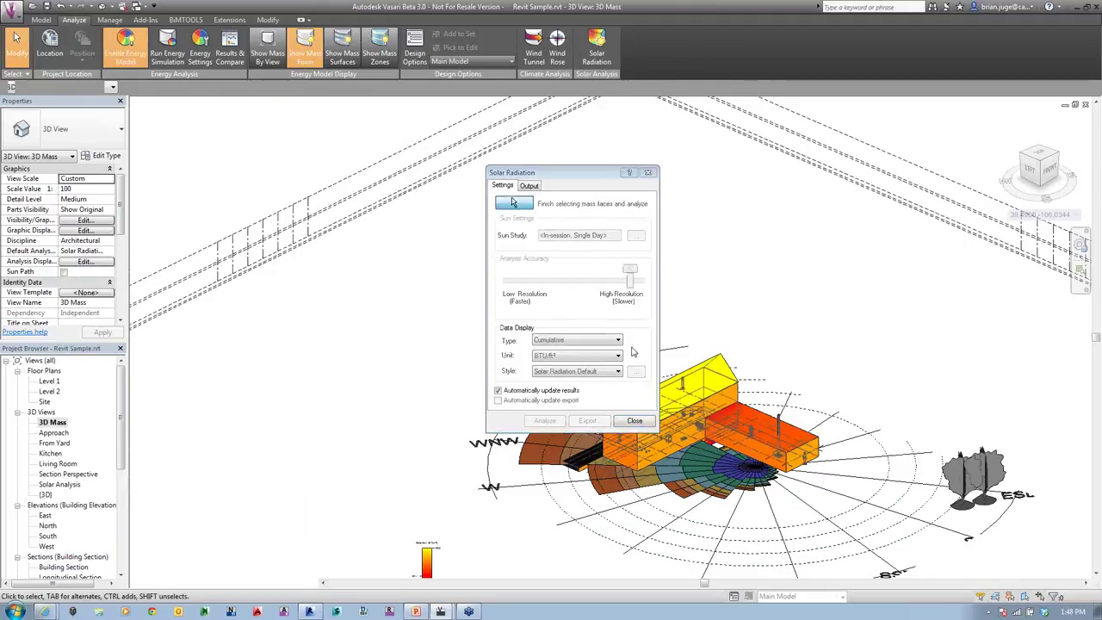
pyautogui.click(514, 203)
pyautogui.moveTo(583, 177); pyautogui.dragTo(428, 185)
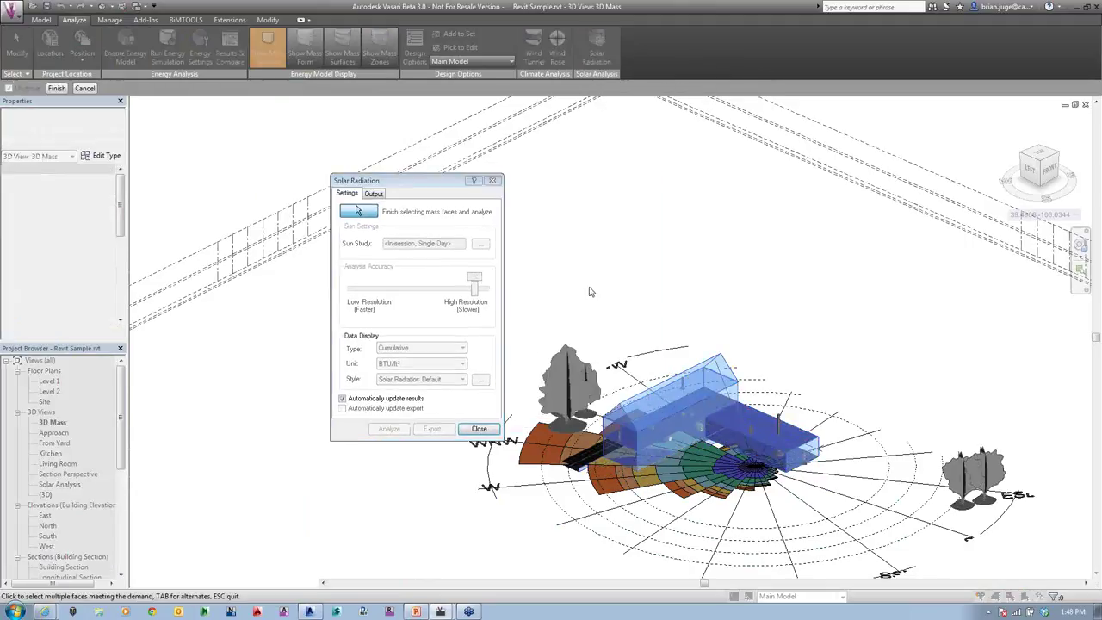
pyautogui.moveTo(586, 284); pyautogui.dragTo(839, 535)
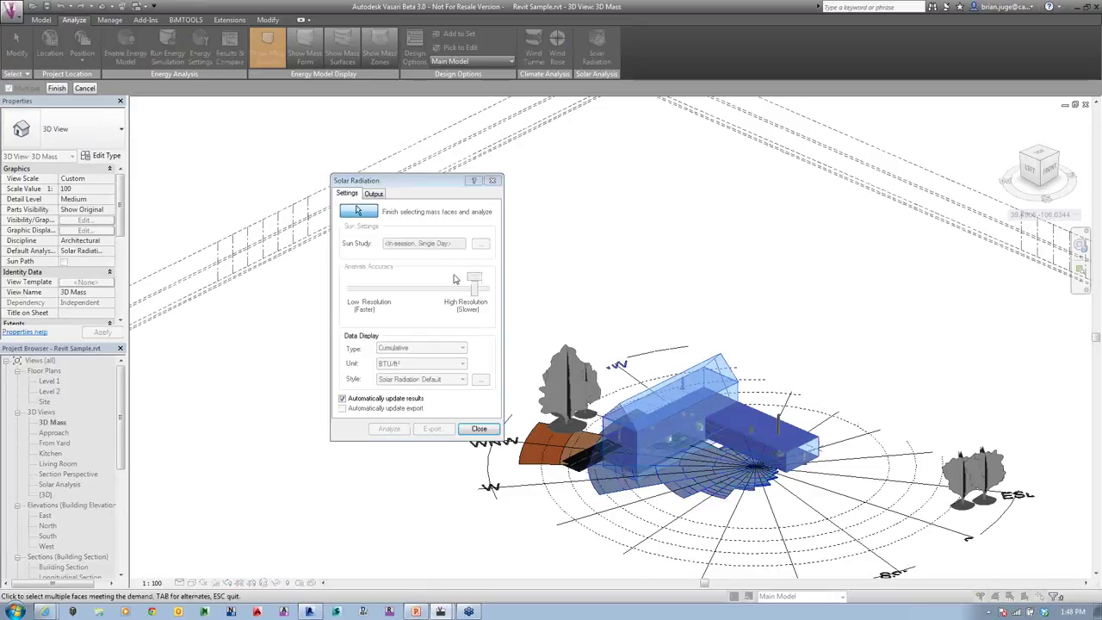
pyautogui.click(365, 212)
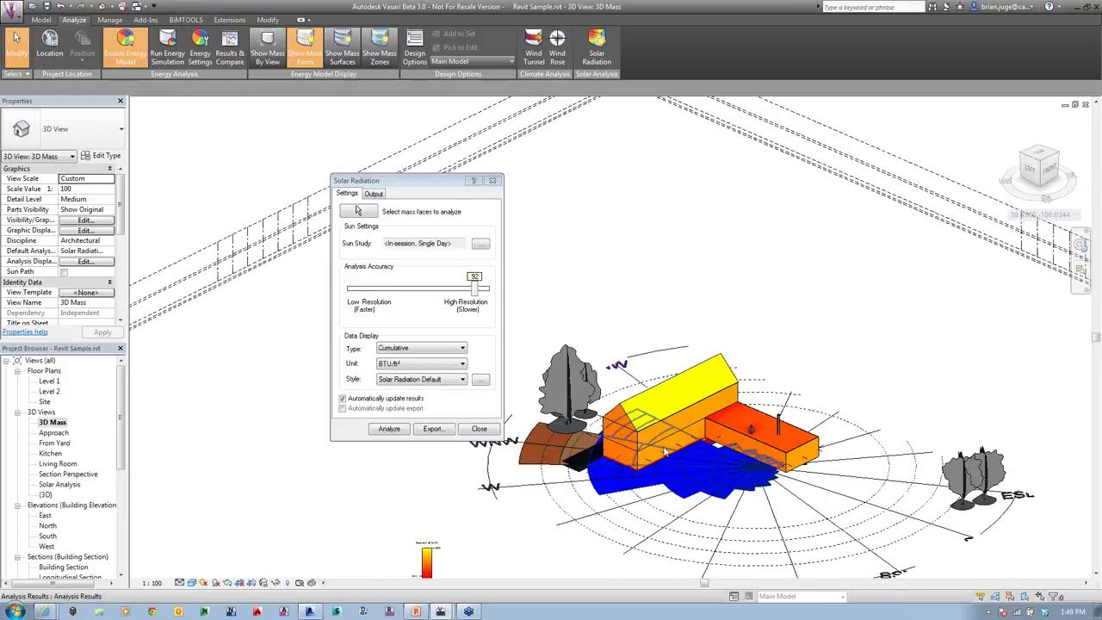
# - Examine the solar radiation colours and legend from several sides of the building, and close the Solar Radiation settings
pyautogui.scroll(4, 678, 451)
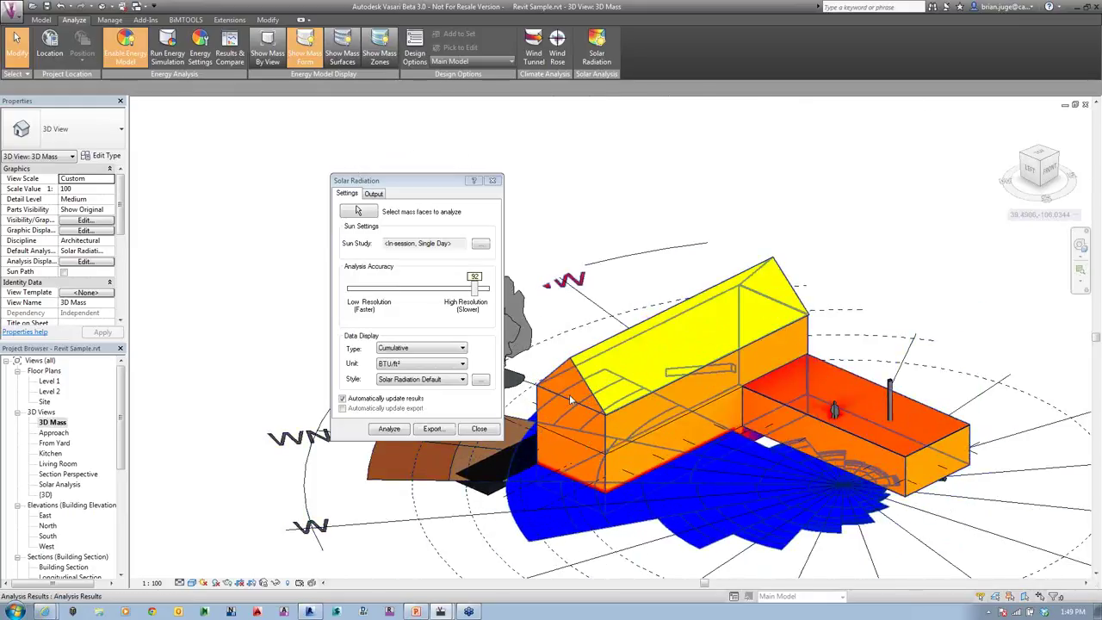
pyautogui.scroll(-6, 663, 396)
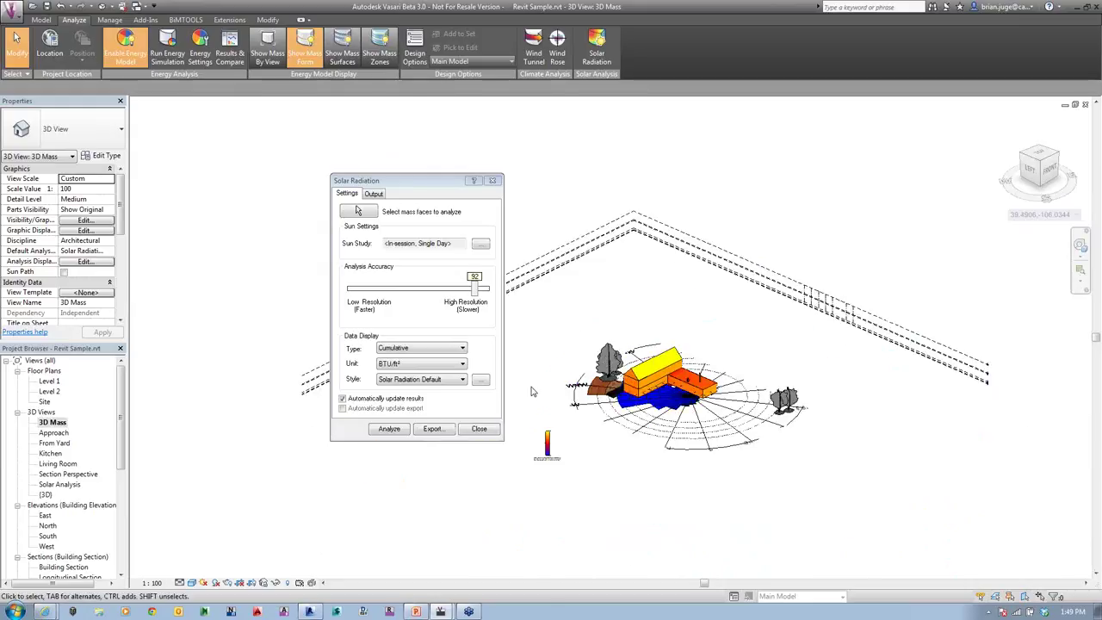
pyautogui.scroll(6, 590, 410)
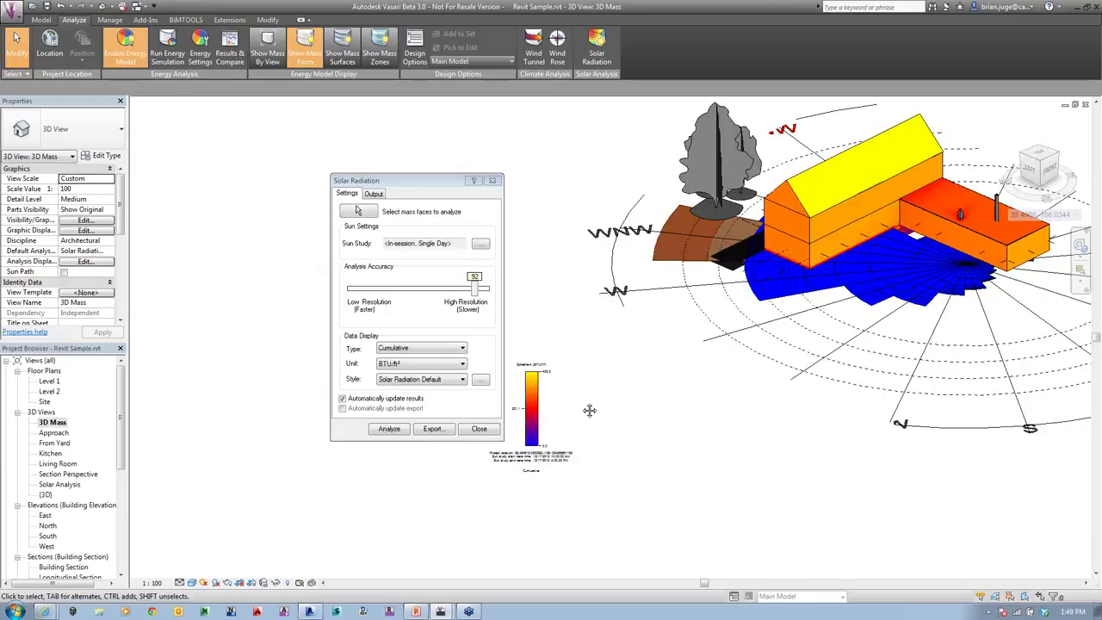
pyautogui.scroll(2, 629, 318)
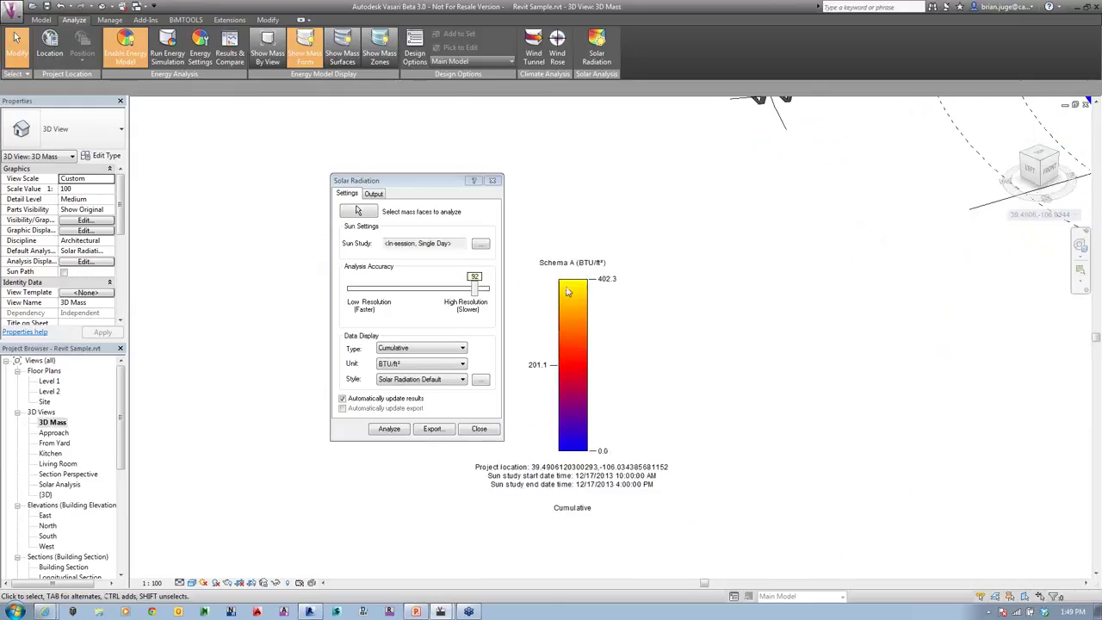
pyautogui.scroll(-4, 663, 448)
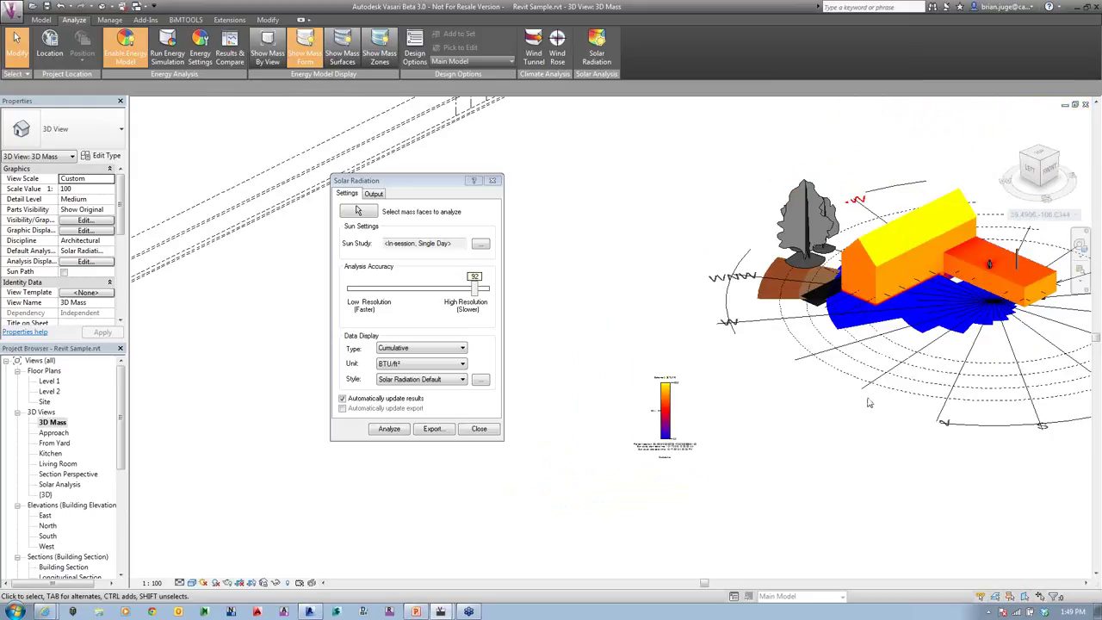
pyautogui.keyDown('shift'); pyautogui.moveTo(855, 398); pyautogui.dragTo(1088, 397, button='middle'); pyautogui.keyUp('shift')
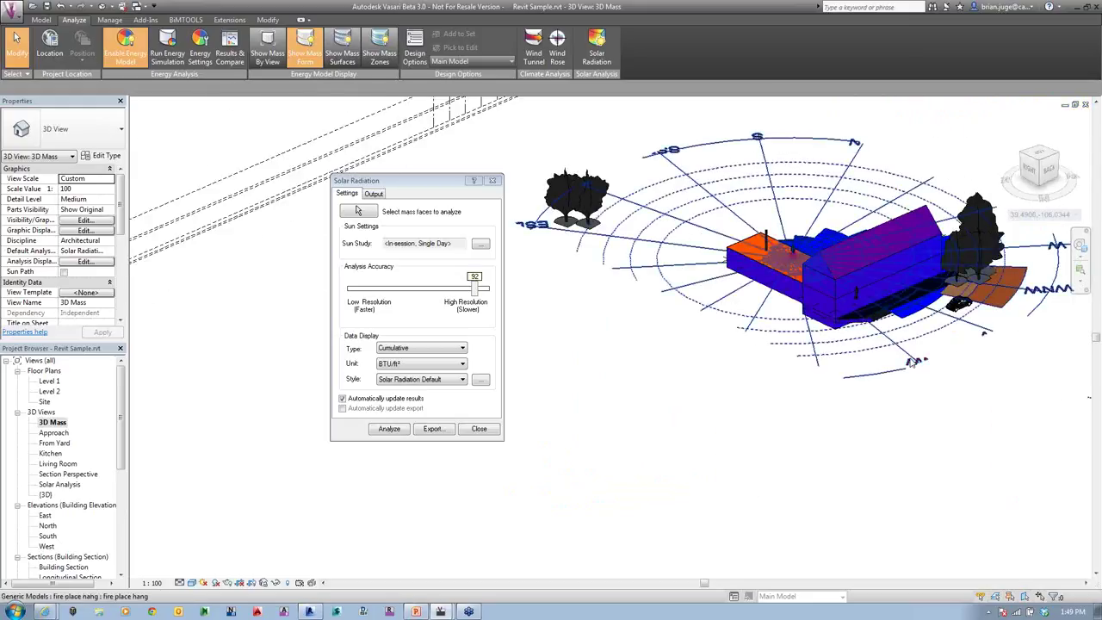
pyautogui.keyDown('shift'); pyautogui.moveTo(988, 381); pyautogui.dragTo(408, 366, button='middle'); pyautogui.keyUp('shift')
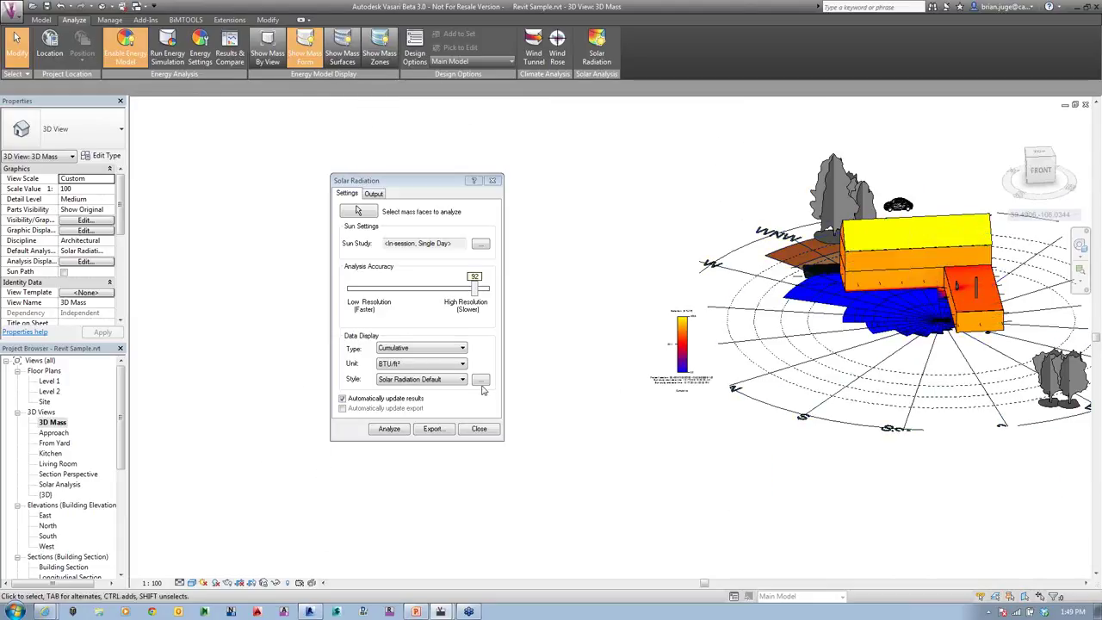
pyautogui.click(486, 433)
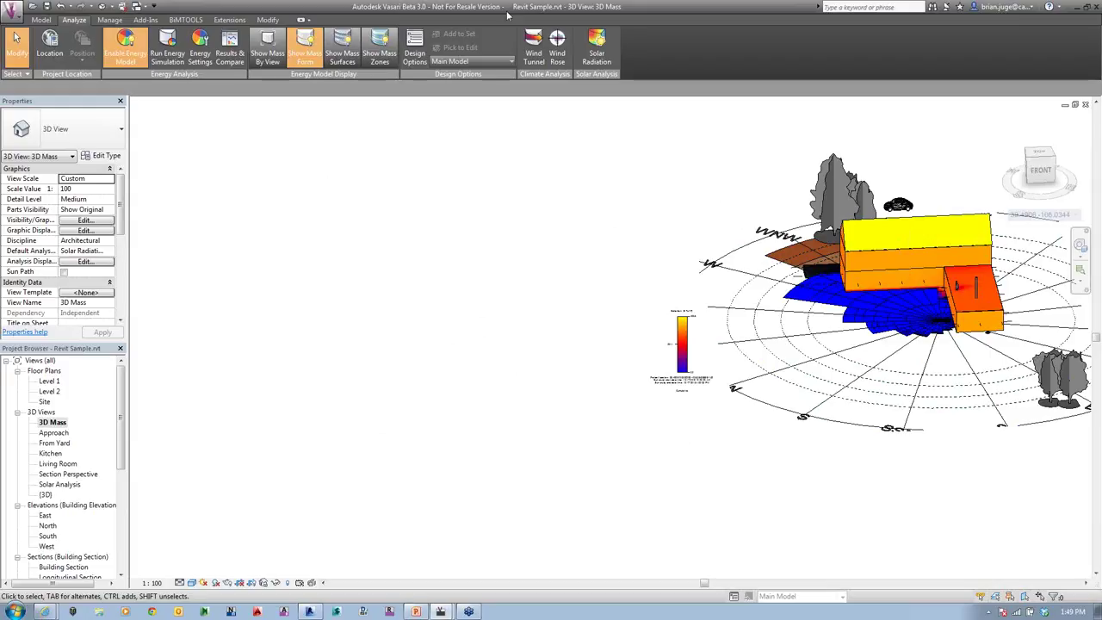
# - Start the Wind Tunnel with a velocity of 30.70 m/s and an angle of 94, and set the horizontal data slice position to 8.0
pyautogui.click(534, 47)
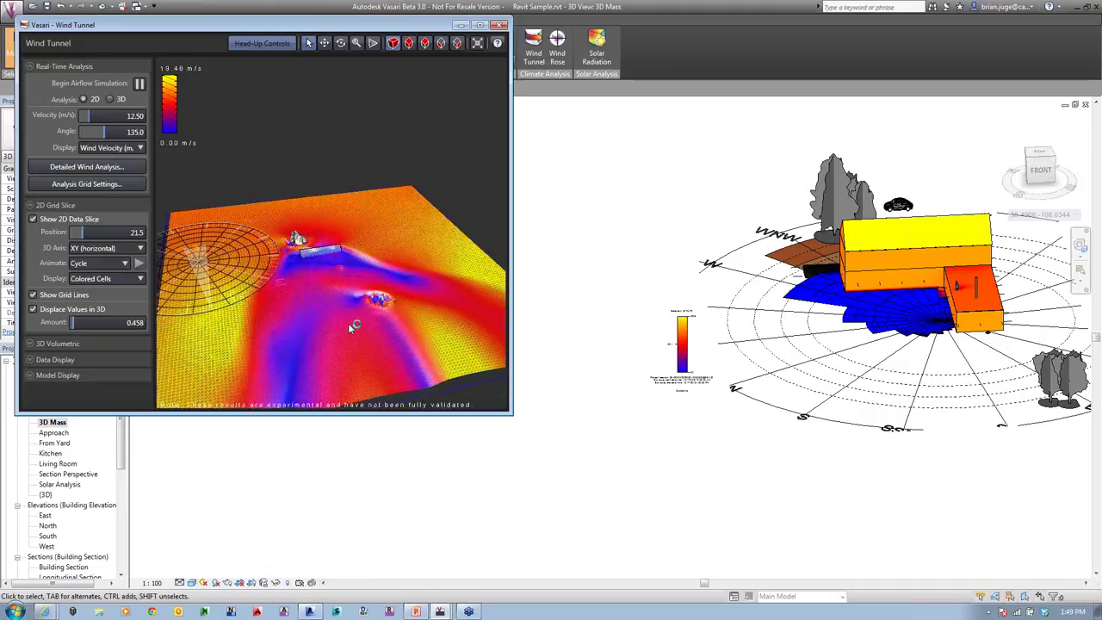
pyautogui.moveTo(290, 167); pyautogui.dragTo(225, 271)
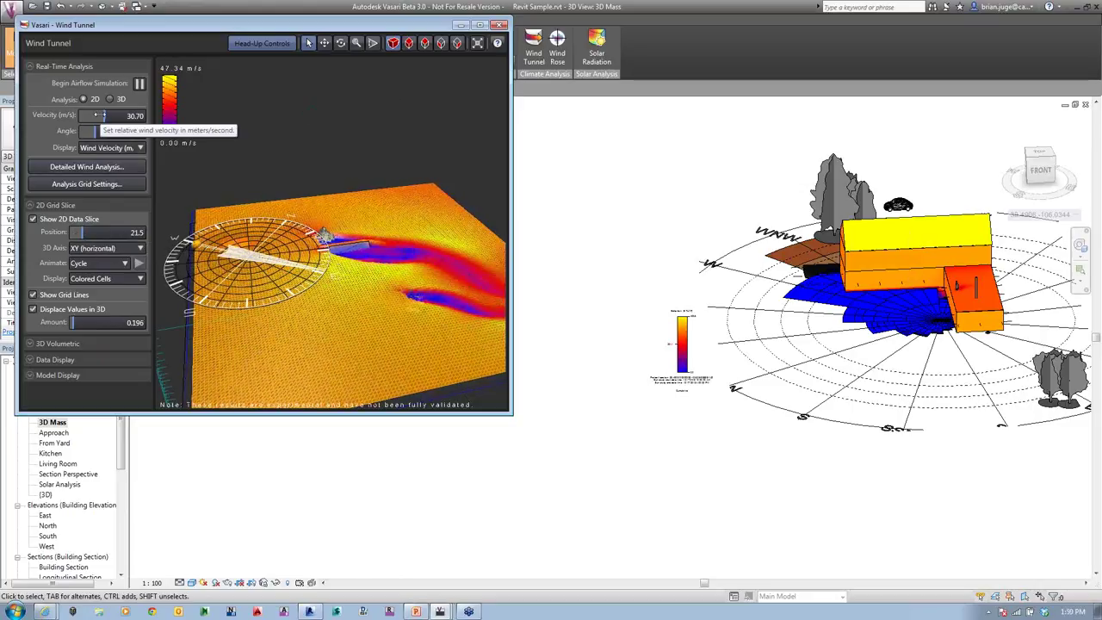
pyautogui.moveTo(107, 115); pyautogui.dragTo(101, 115)
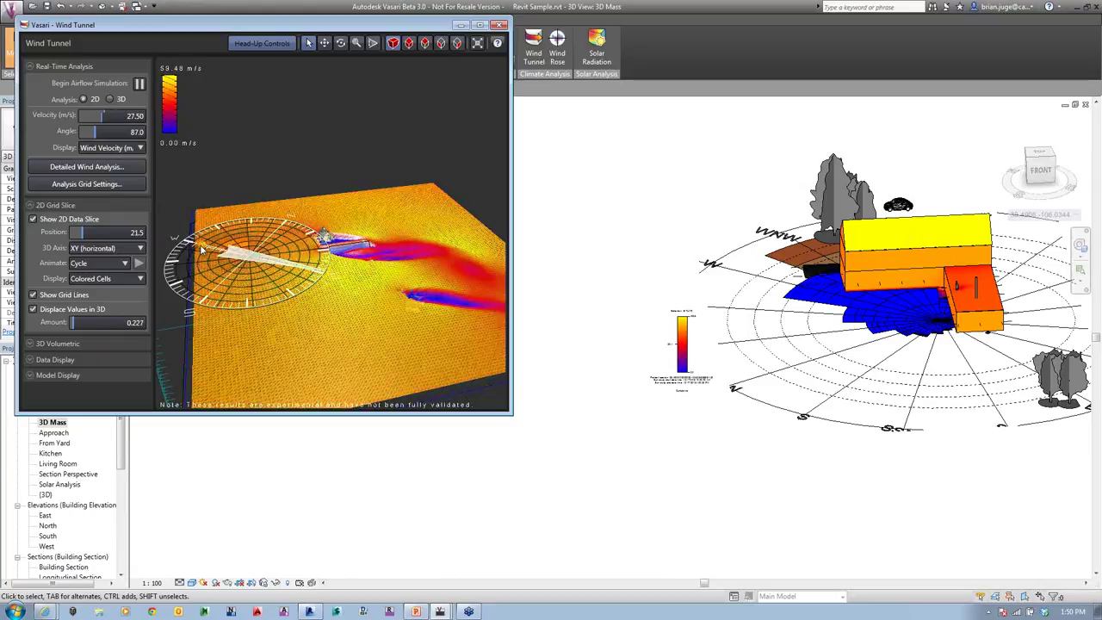
pyautogui.moveTo(202, 245); pyautogui.dragTo(203, 245)
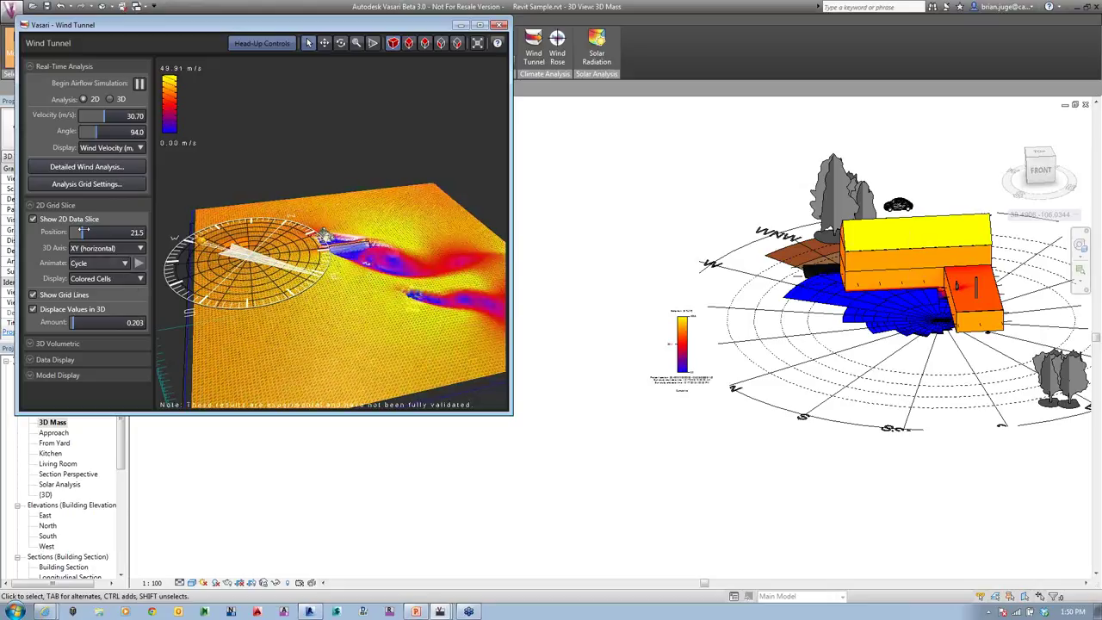
pyautogui.moveTo(83, 231); pyautogui.dragTo(75, 231)
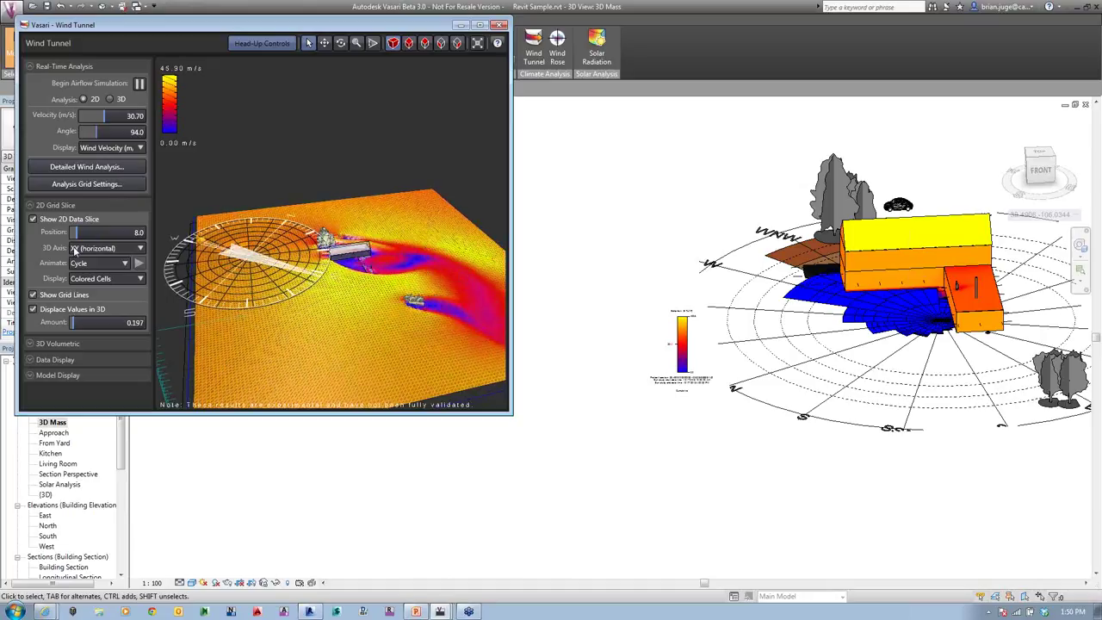
# - Switch the airflow analysis to 3D, hide the 2D data slice and show the 3D volumetric results as Flow Lines
pyautogui.click(111, 99)
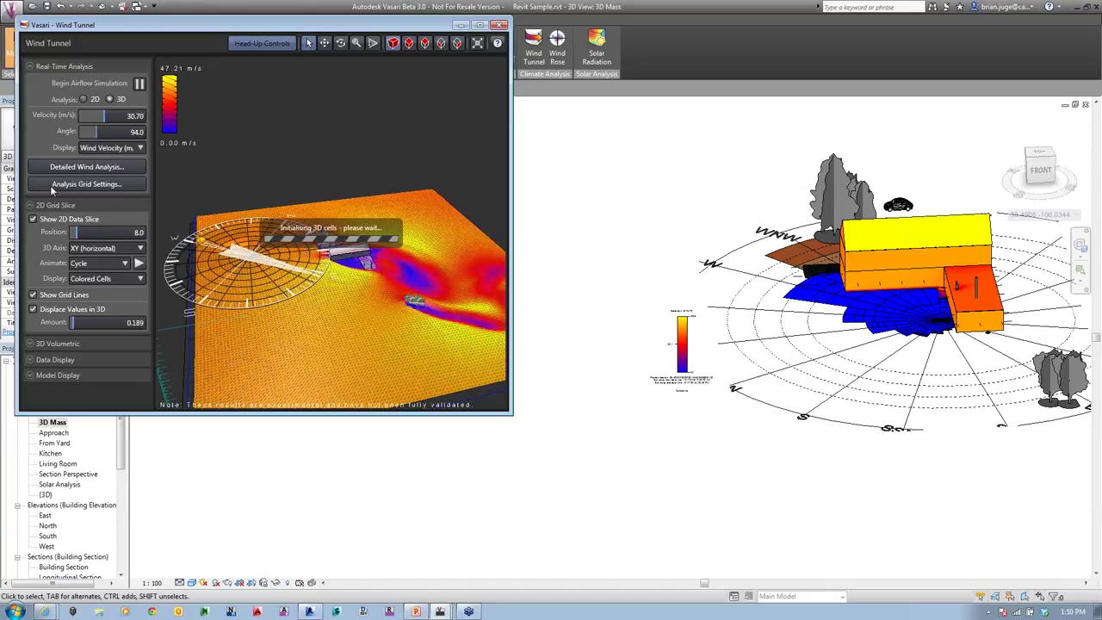
pyautogui.click(32, 219)
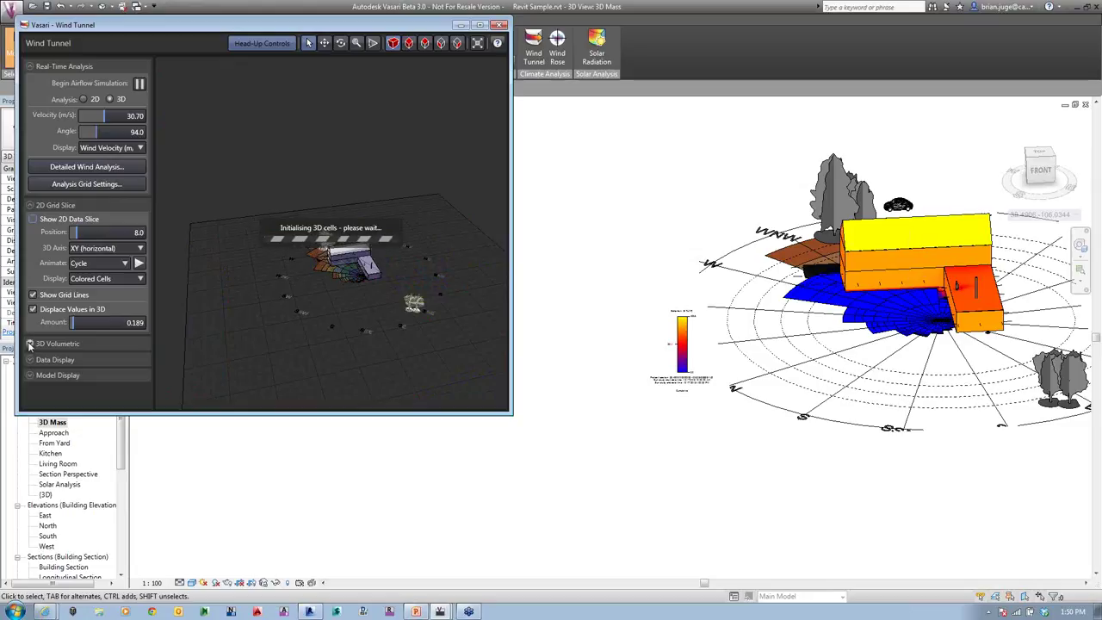
pyautogui.click(34, 344)
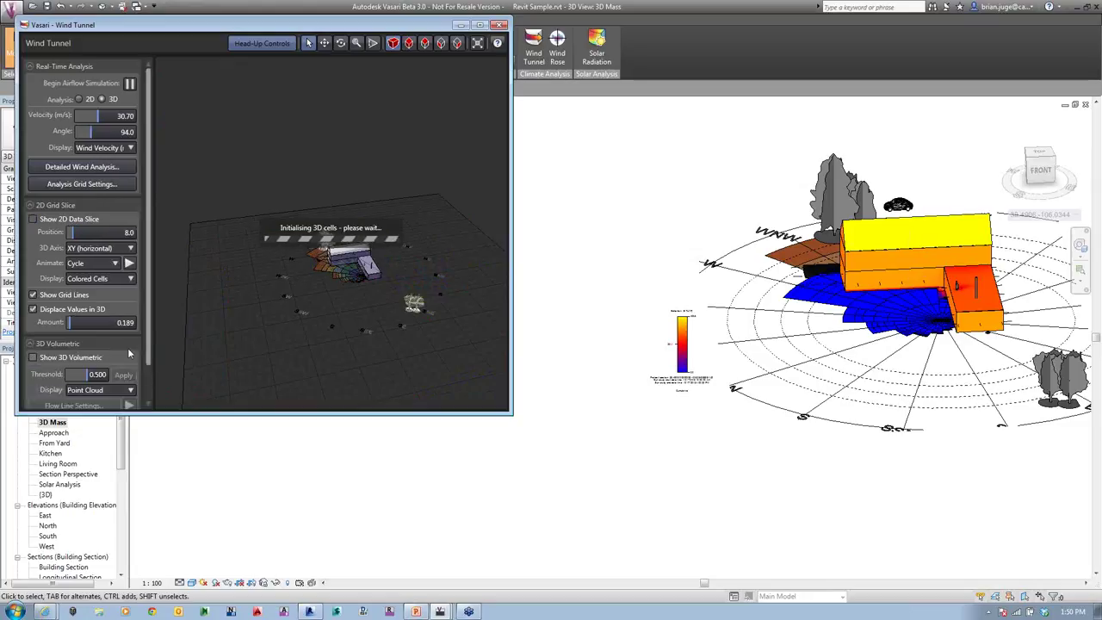
pyautogui.scroll(-2, 150, 338)
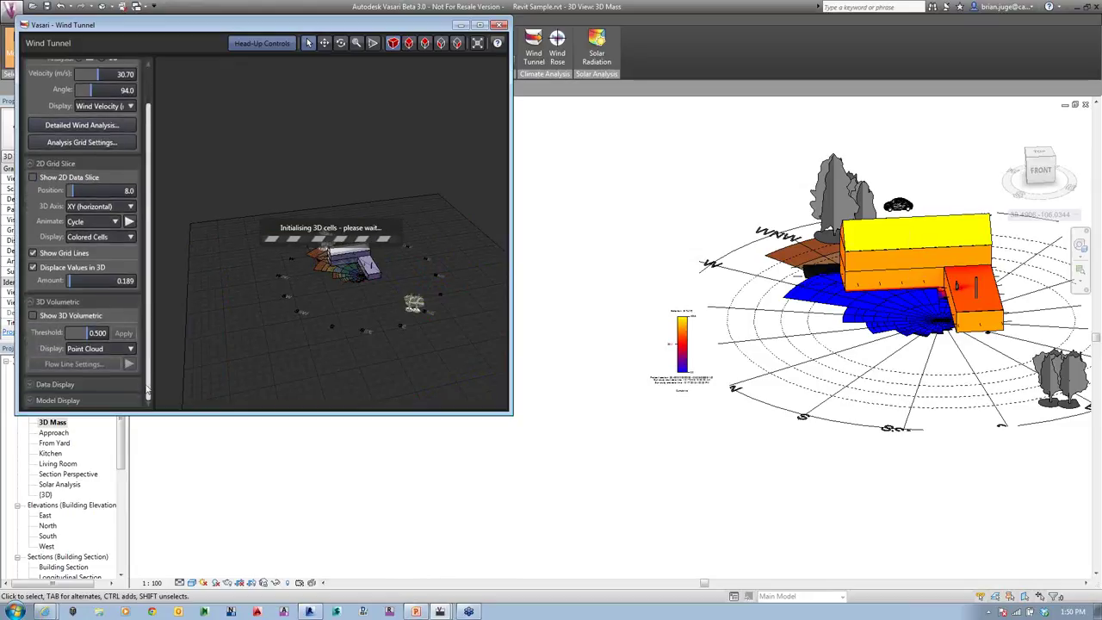
pyautogui.click(129, 348)
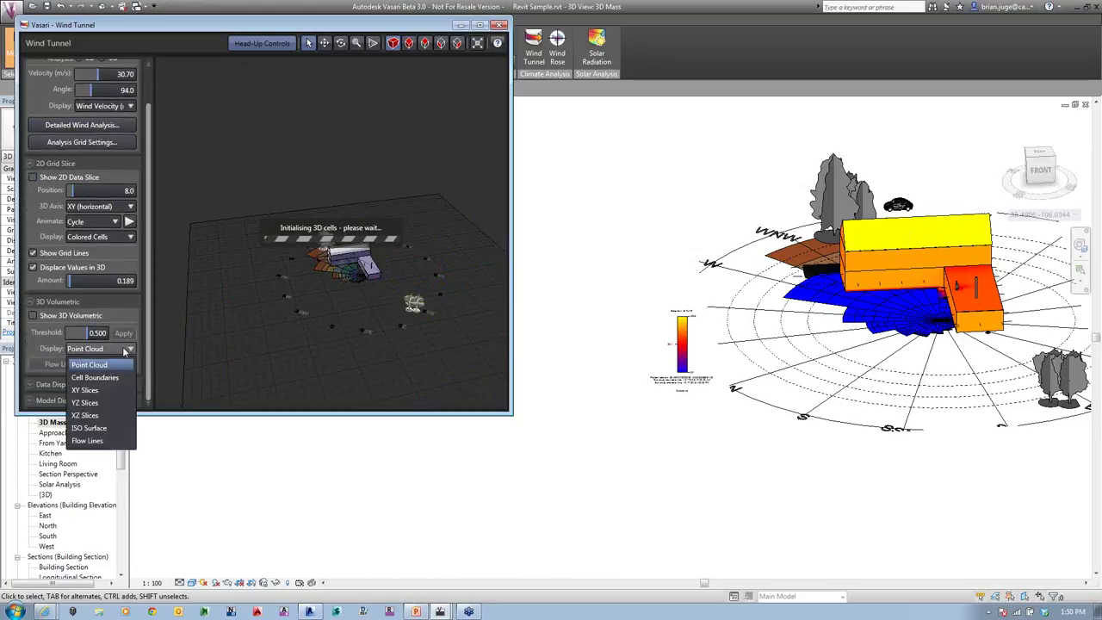
pyautogui.click(87, 440)
pyautogui.click(68, 316)
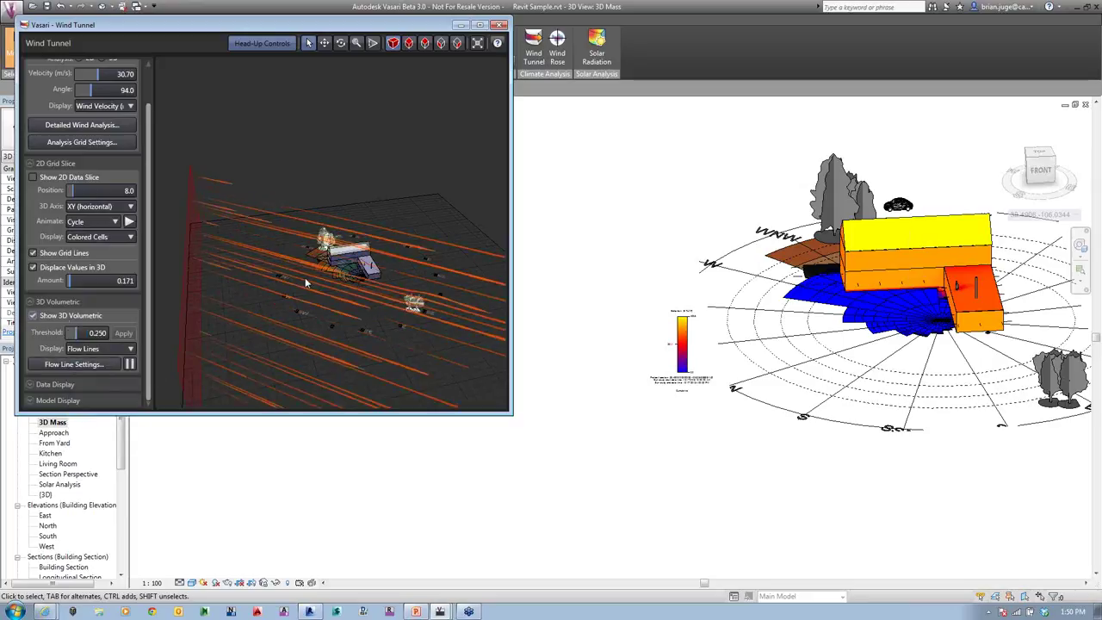
# - Add the ground and another side as flow line boundaries, resume the animation and set the volumetric threshold to 0.520
pyautogui.moveTo(303, 277); pyautogui.dragTo(302, 202, button='middle')
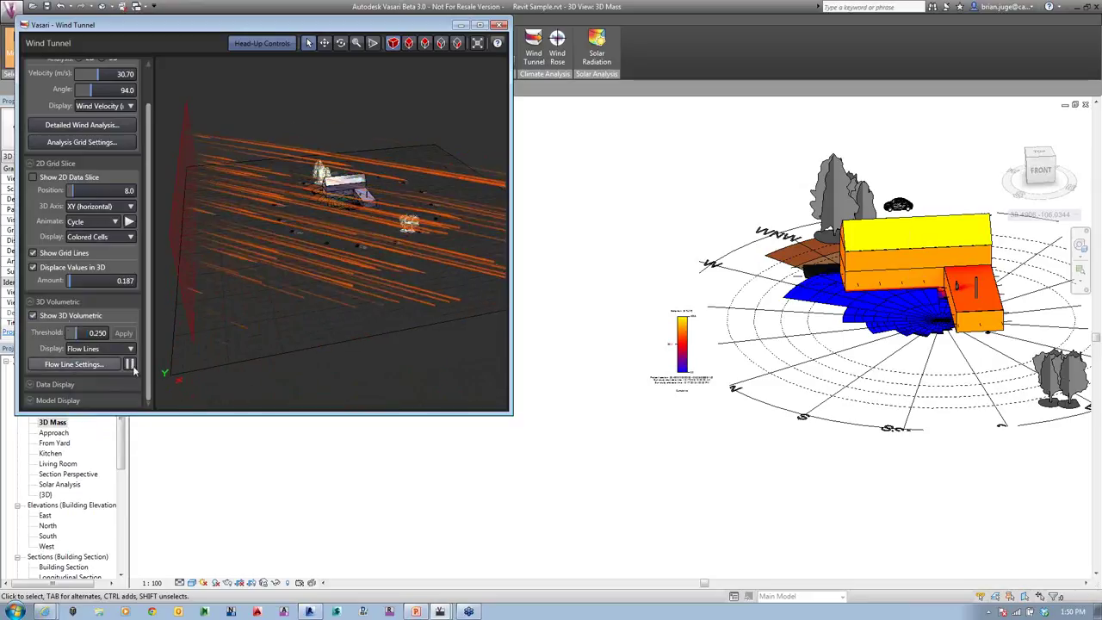
pyautogui.click(129, 364)
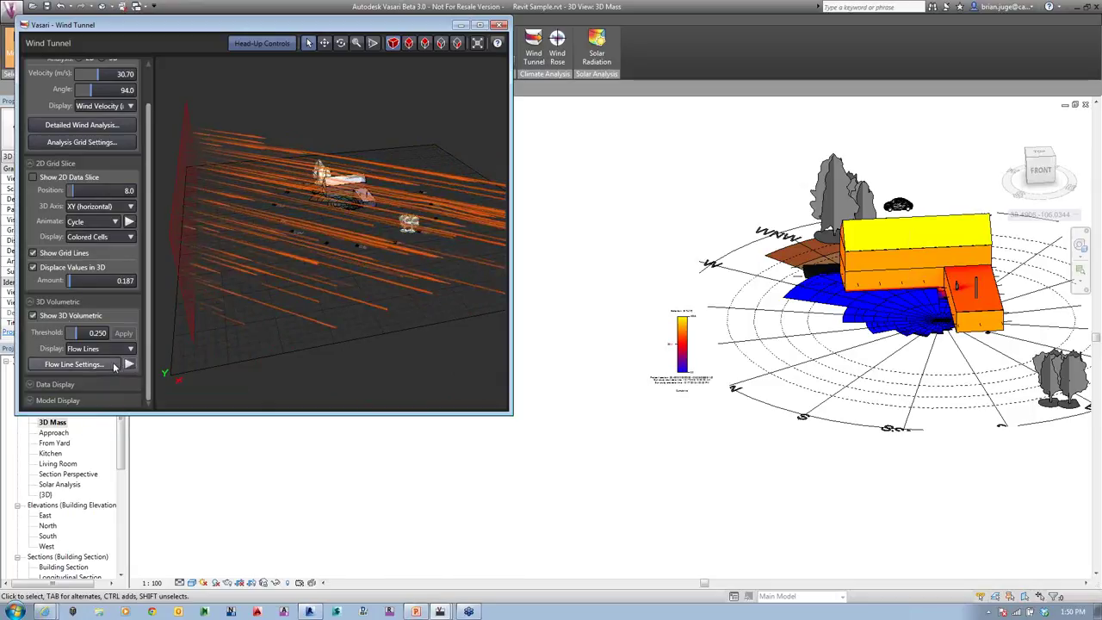
pyautogui.click(78, 364)
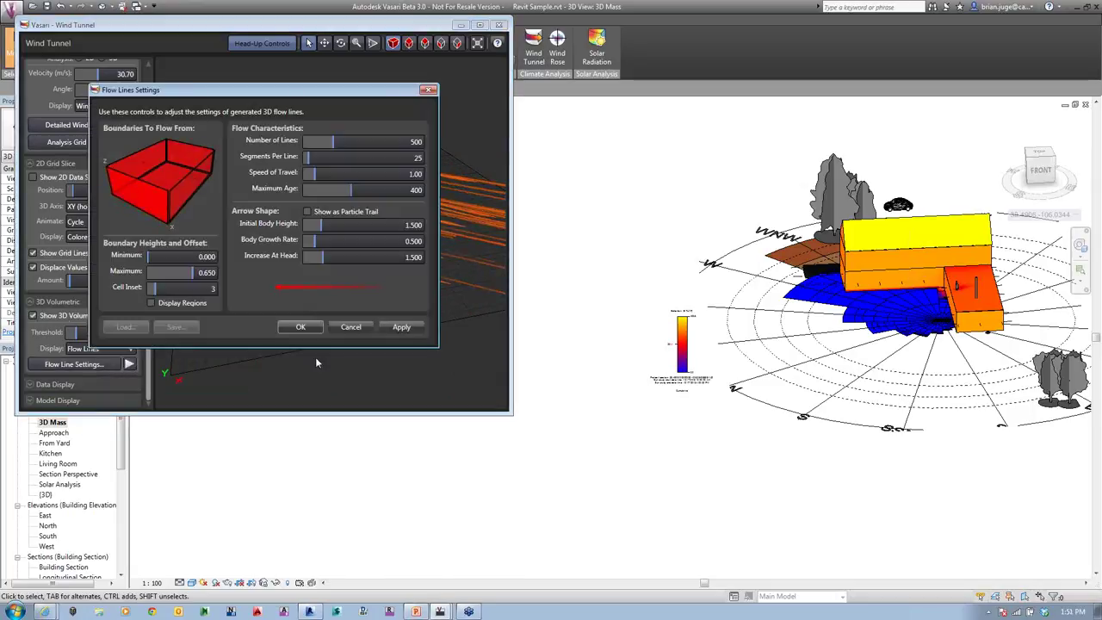
pyautogui.click(302, 328)
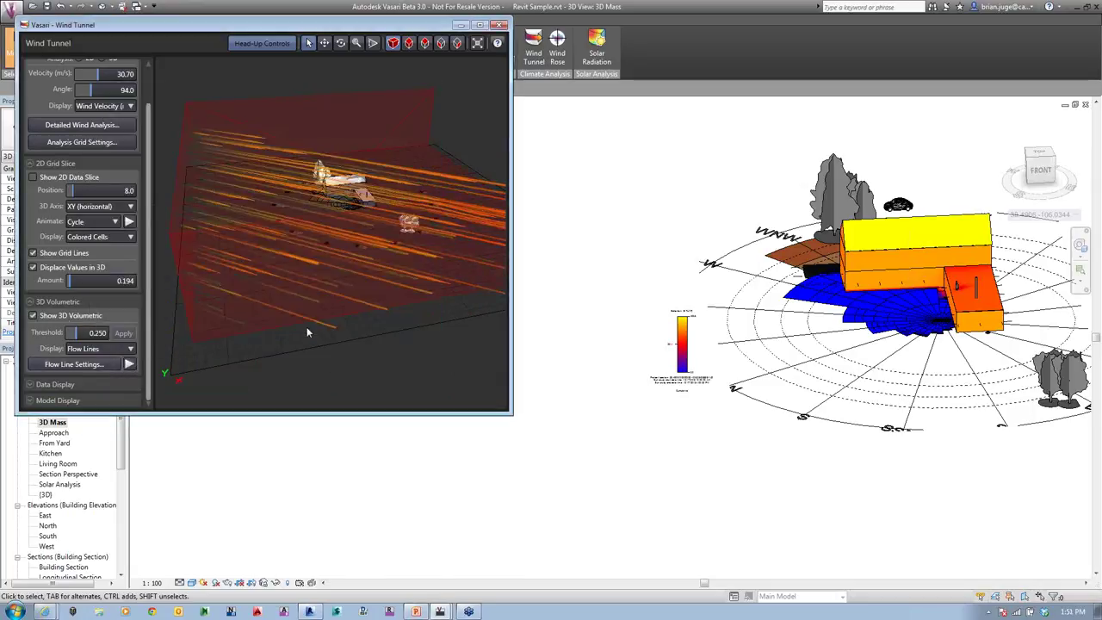
pyautogui.click(129, 364)
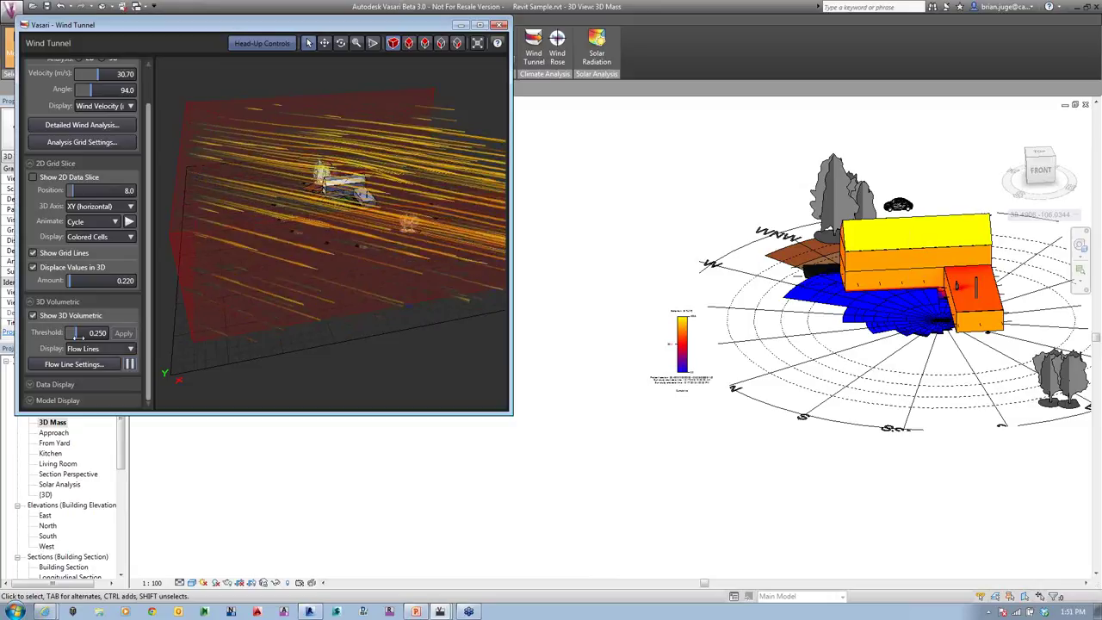
pyautogui.moveTo(76, 333); pyautogui.dragTo(88, 333)
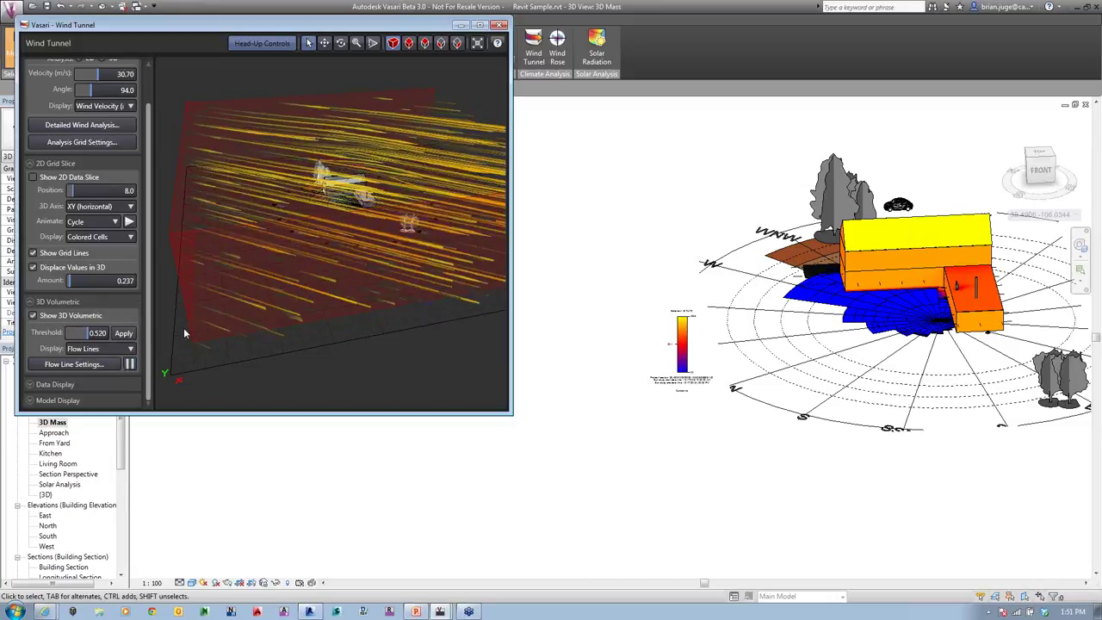
# - Inspect the flow lines close up around the building, and turn off the 3D volumetric display
pyautogui.moveTo(368, 217); pyautogui.dragTo(360, 234, button='middle')
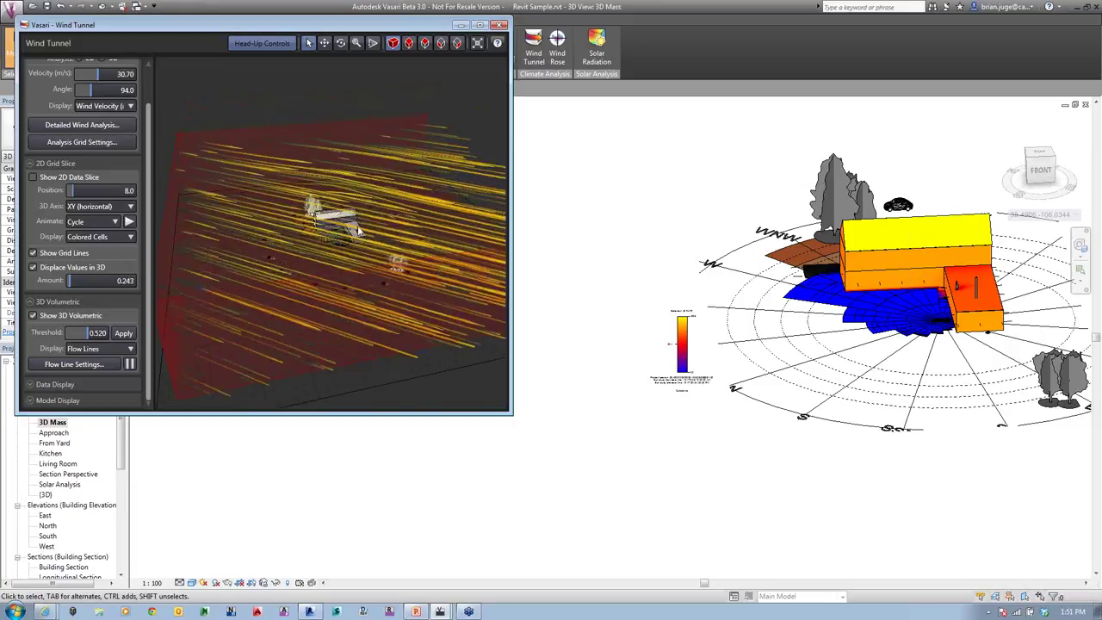
pyautogui.scroll(3, 360, 234)
pyautogui.scroll(5, 397, 289)
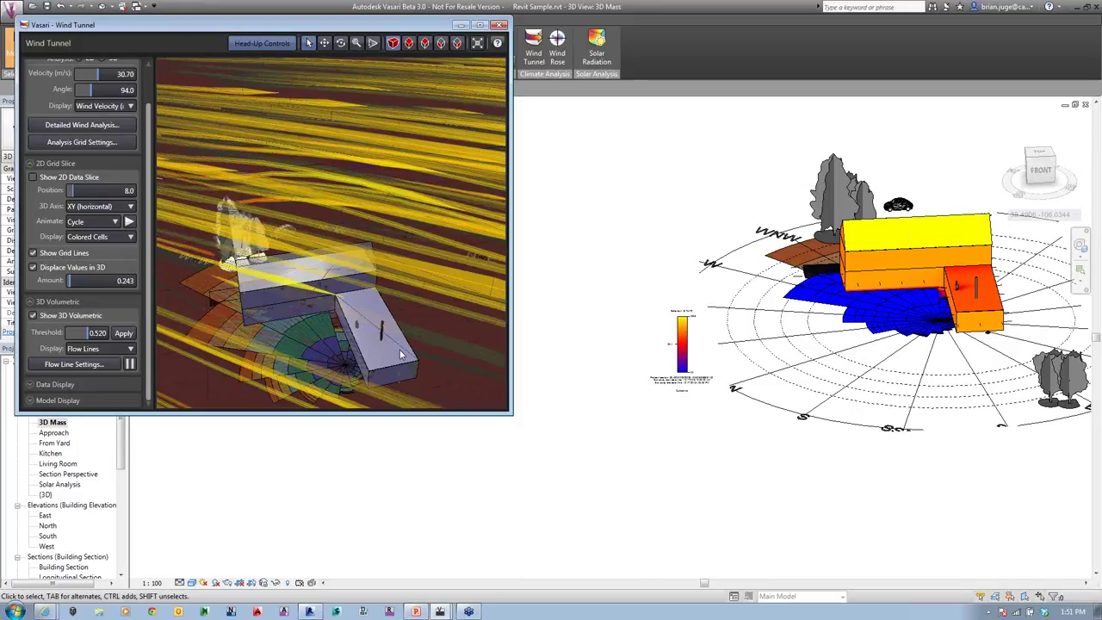
pyautogui.scroll(-2, 399, 351)
pyautogui.click(33, 315)
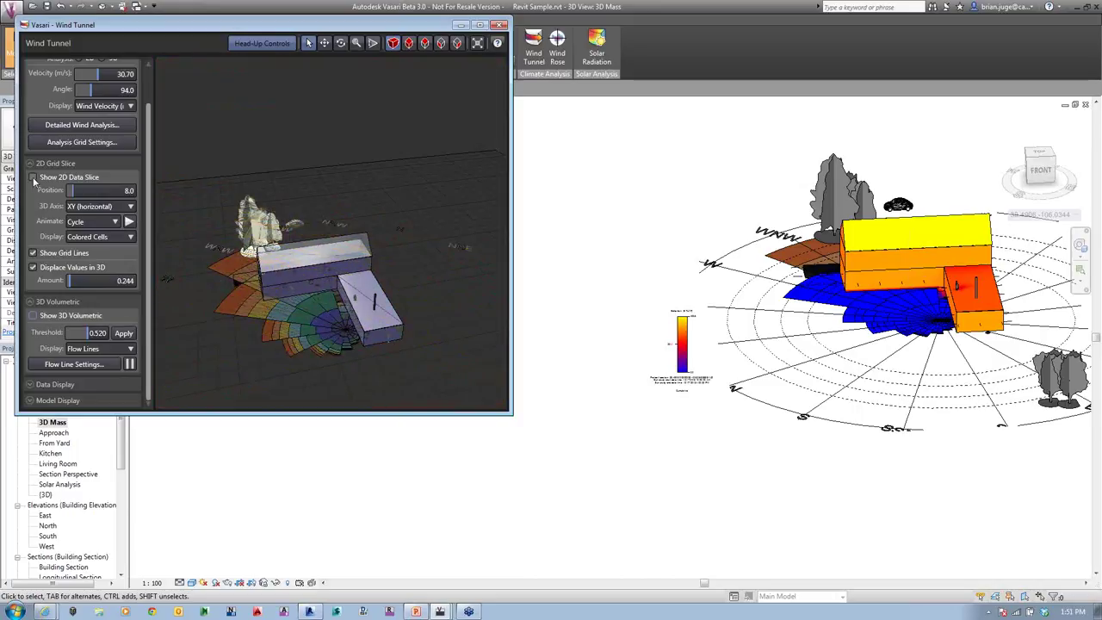
# - Show the 2D data slice again, cycle it through the model, stop it and set its horizontal position to 3.0
pyautogui.click(33, 177)
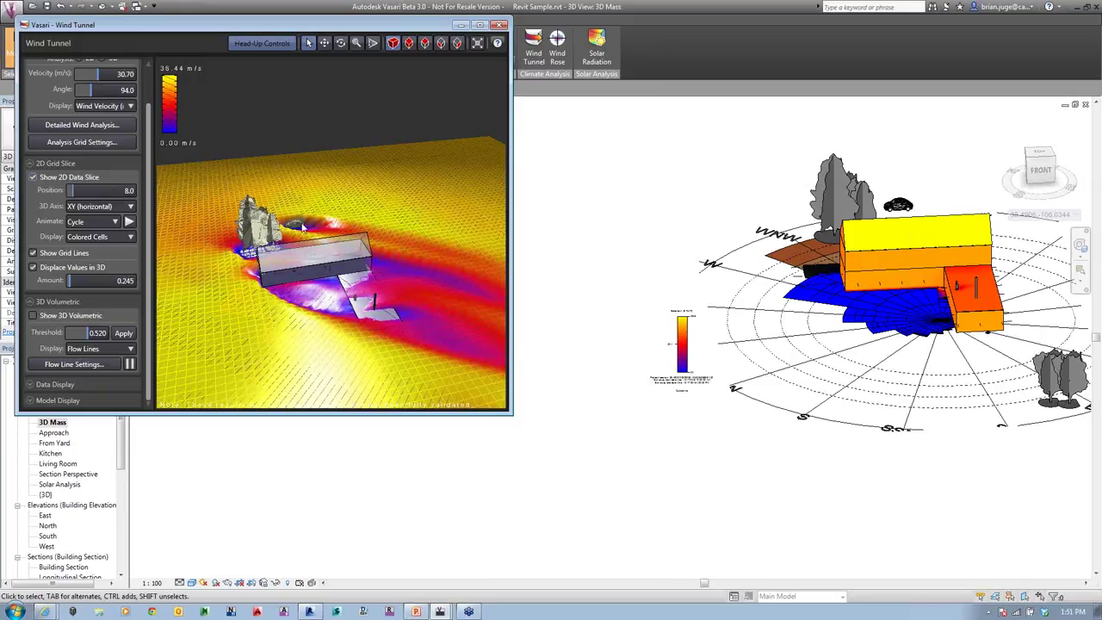
pyautogui.click(130, 221)
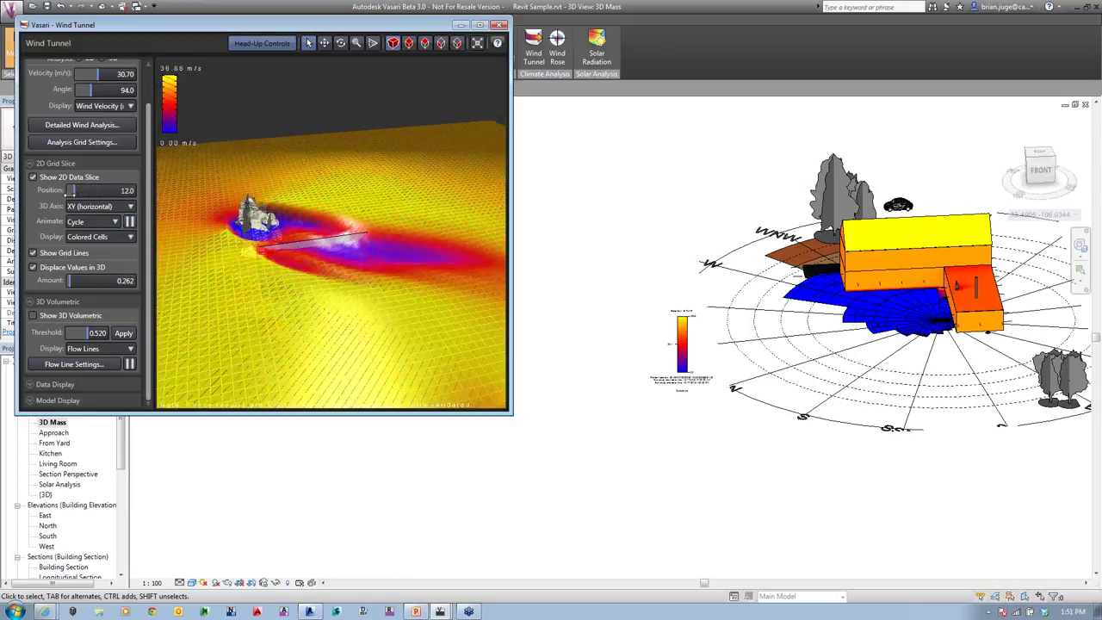
pyautogui.click(130, 222)
pyautogui.moveTo(94, 190); pyautogui.dragTo(69, 193)
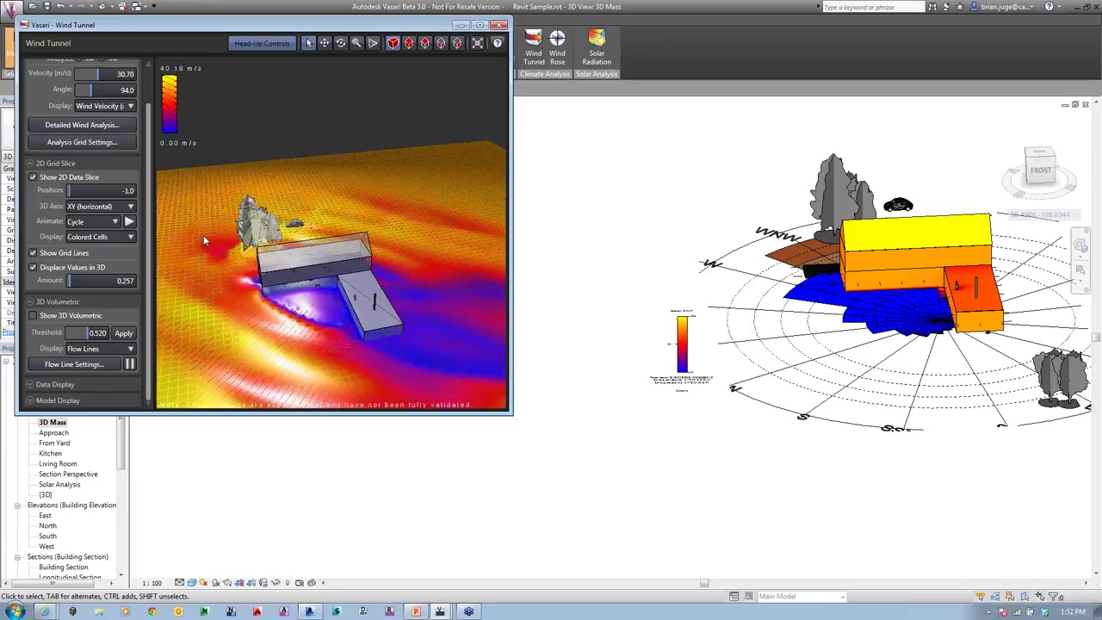
pyautogui.moveTo(72, 191); pyautogui.dragTo(78, 193)
# - Replay the slice animation, stop it, set the horizontal slice position to 4.0 and check the animation modes
pyautogui.click(128, 221)
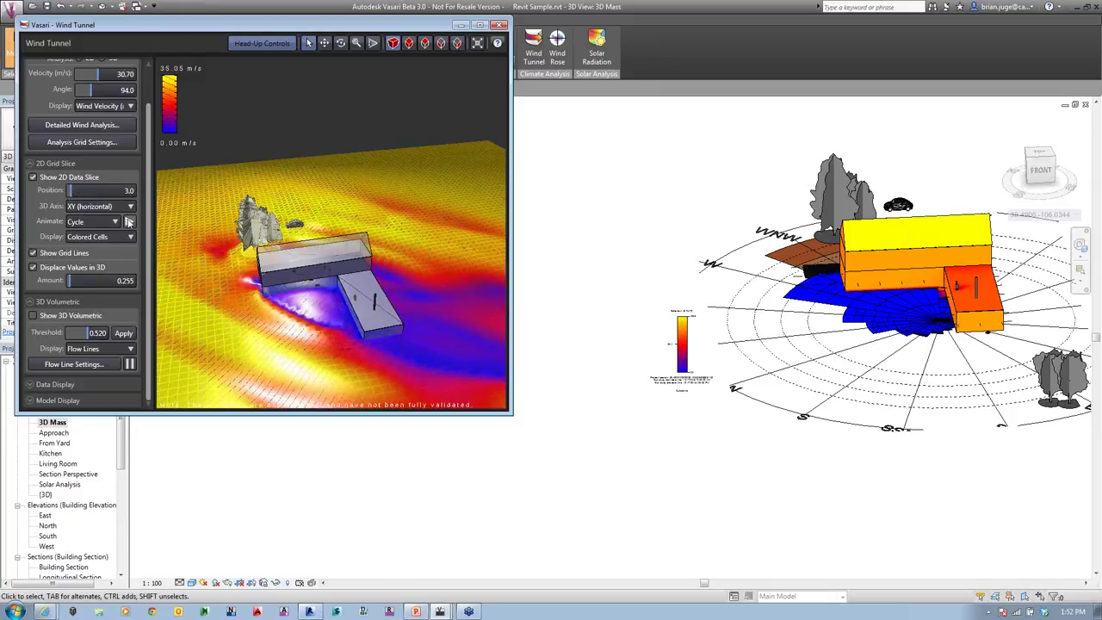
pyautogui.click(129, 222)
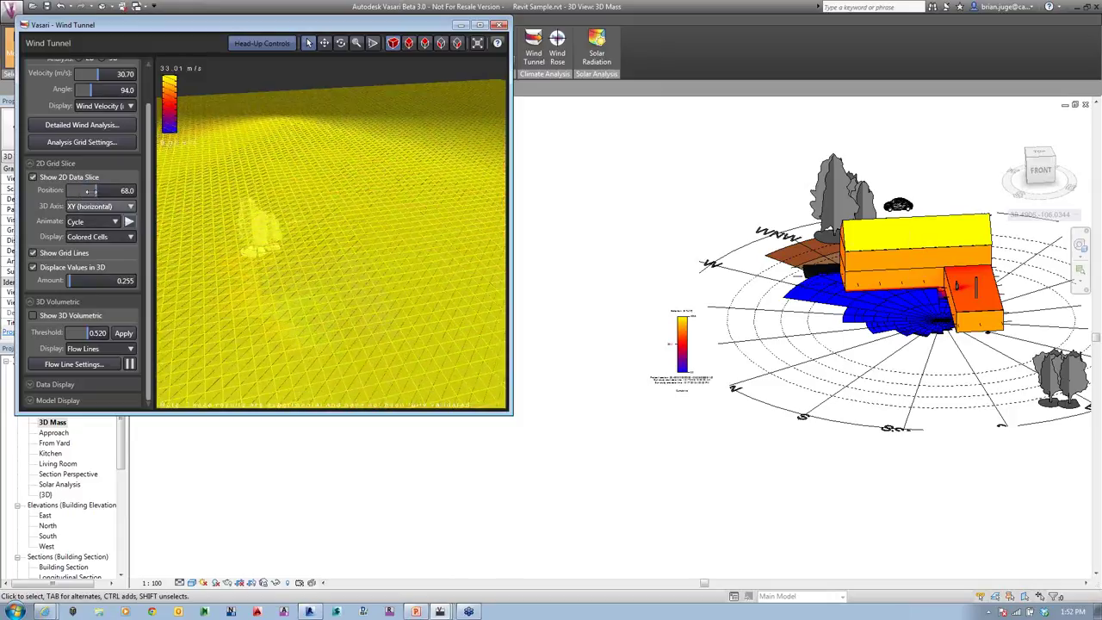
pyautogui.moveTo(90, 191); pyautogui.dragTo(71, 191)
pyautogui.click(94, 221)
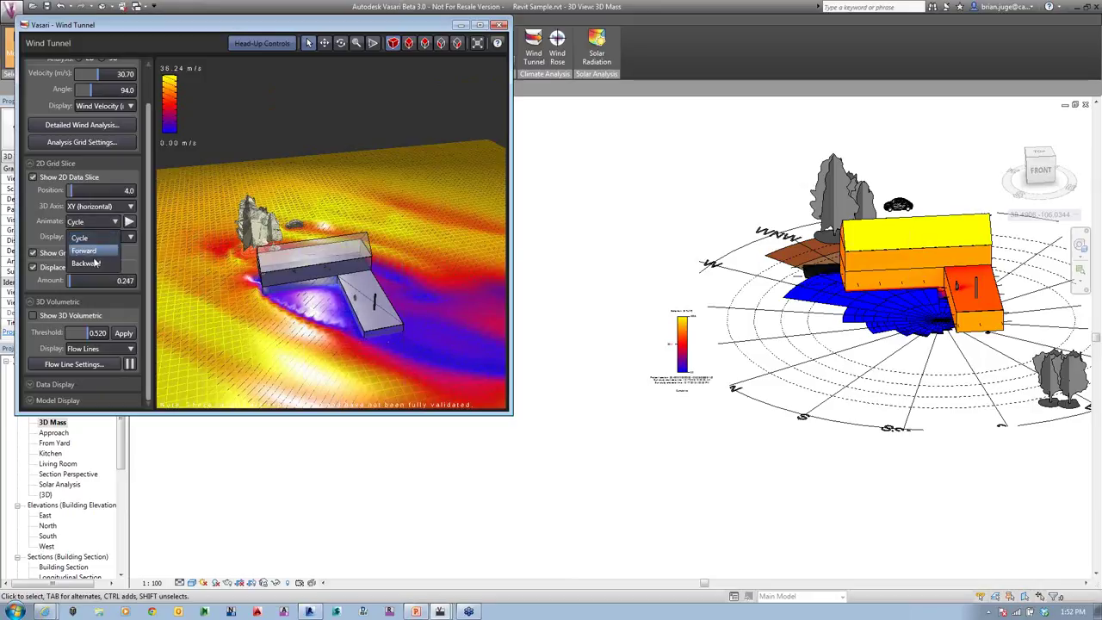
pyautogui.click(84, 250)
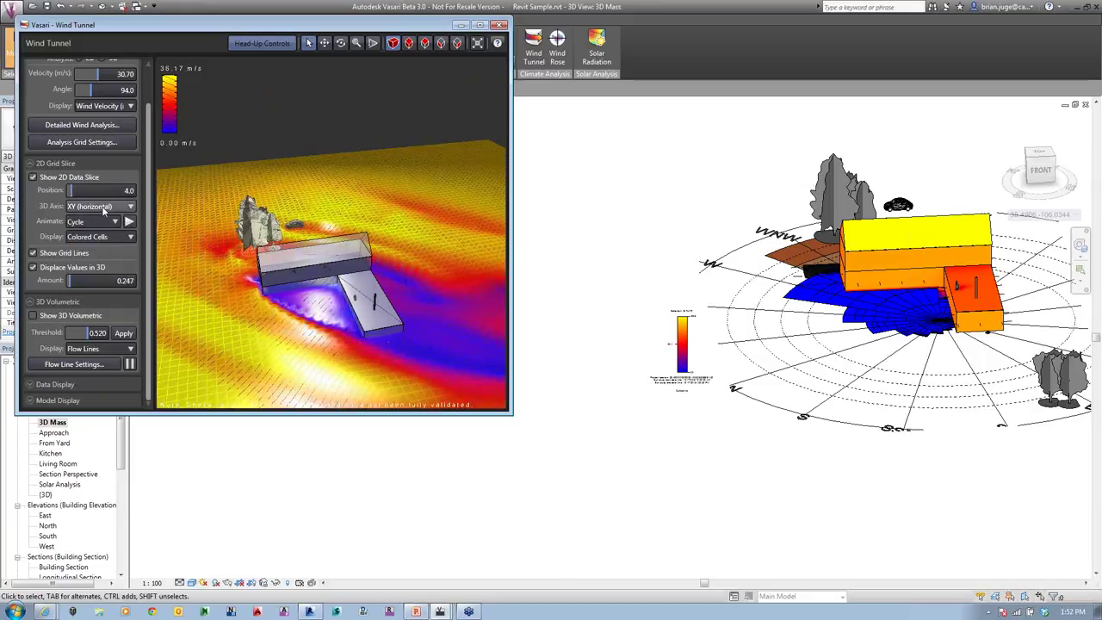
# - Change the slice axis to YZ (vertical), cycle the slice across the building and set its position to -1.0
pyautogui.click(104, 206)
pyautogui.click(88, 232)
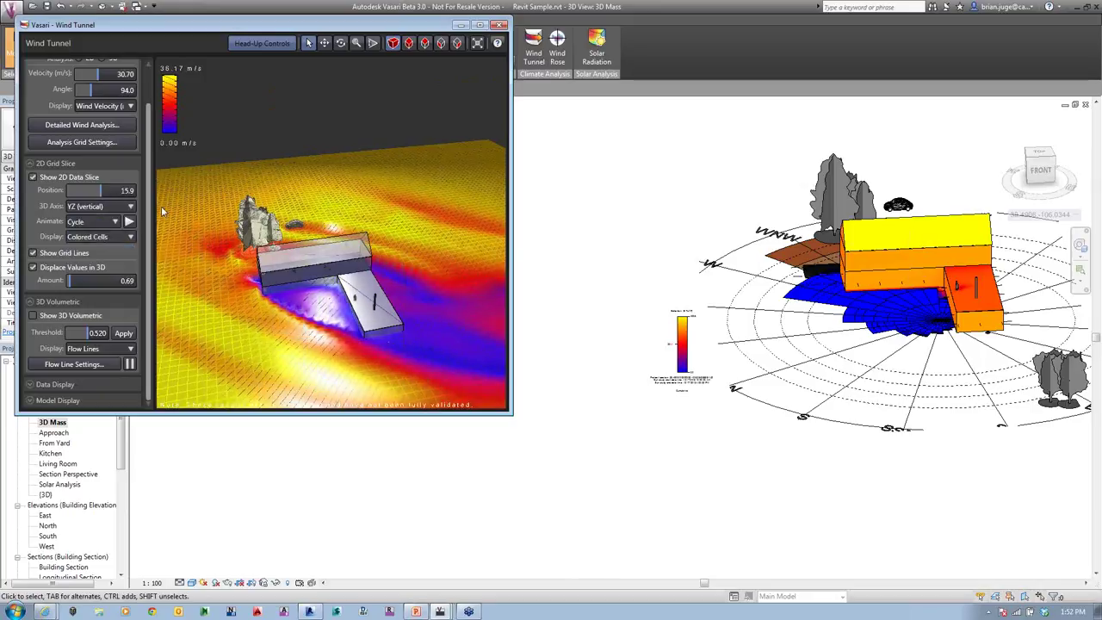
pyautogui.click(129, 221)
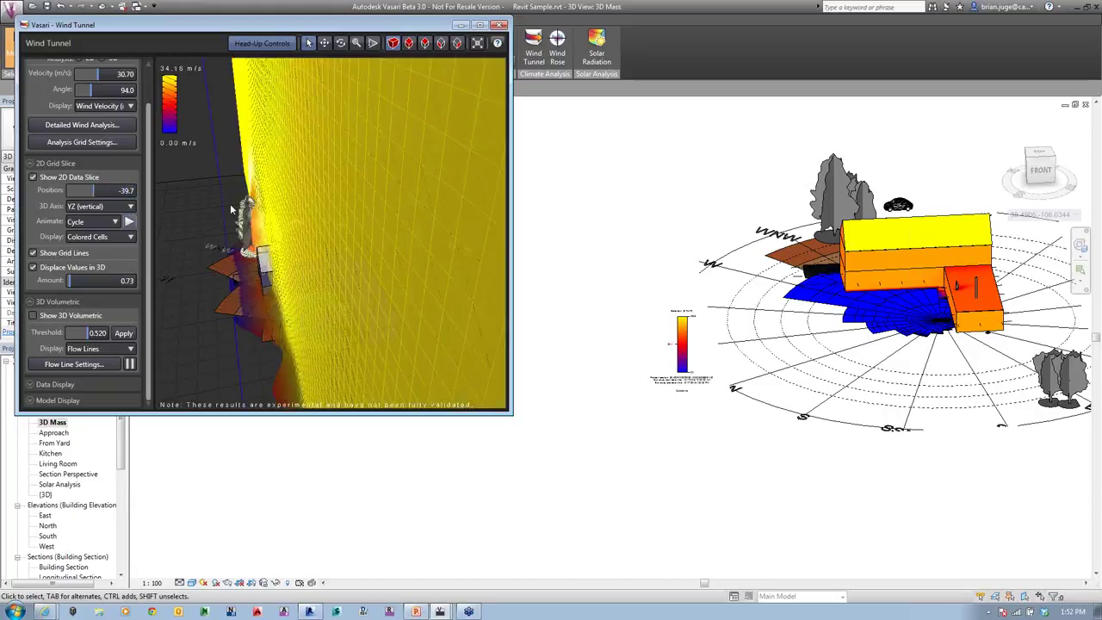
pyautogui.moveTo(90, 189); pyautogui.dragTo(98, 189)
# - Display the vertical slice as Flow Vectors and set its position to 15.0
pyautogui.click(99, 235)
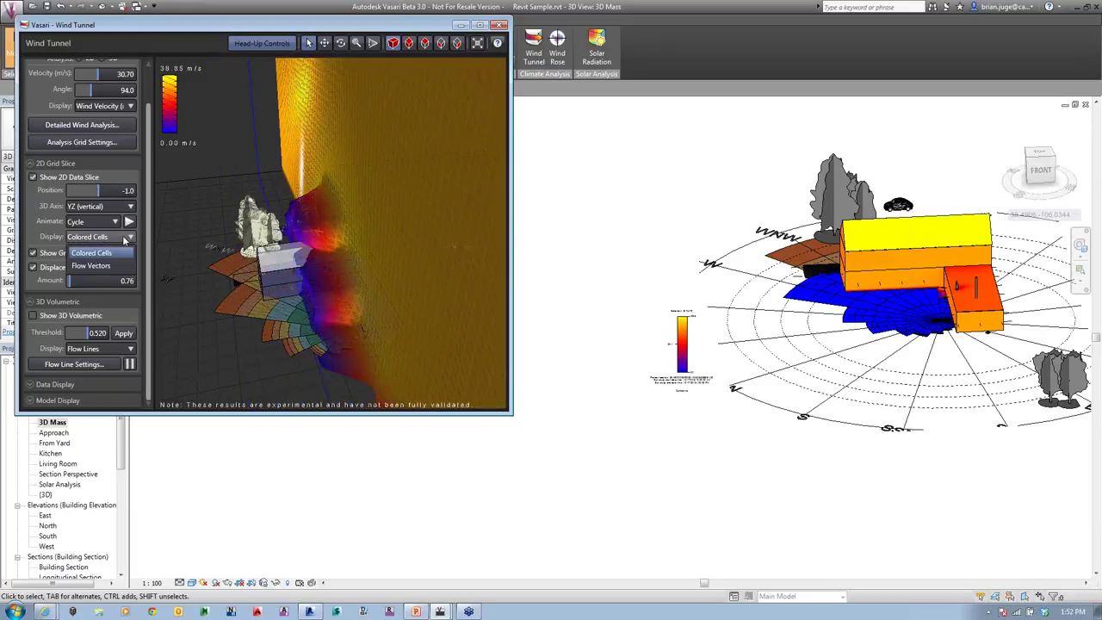
pyautogui.click(99, 266)
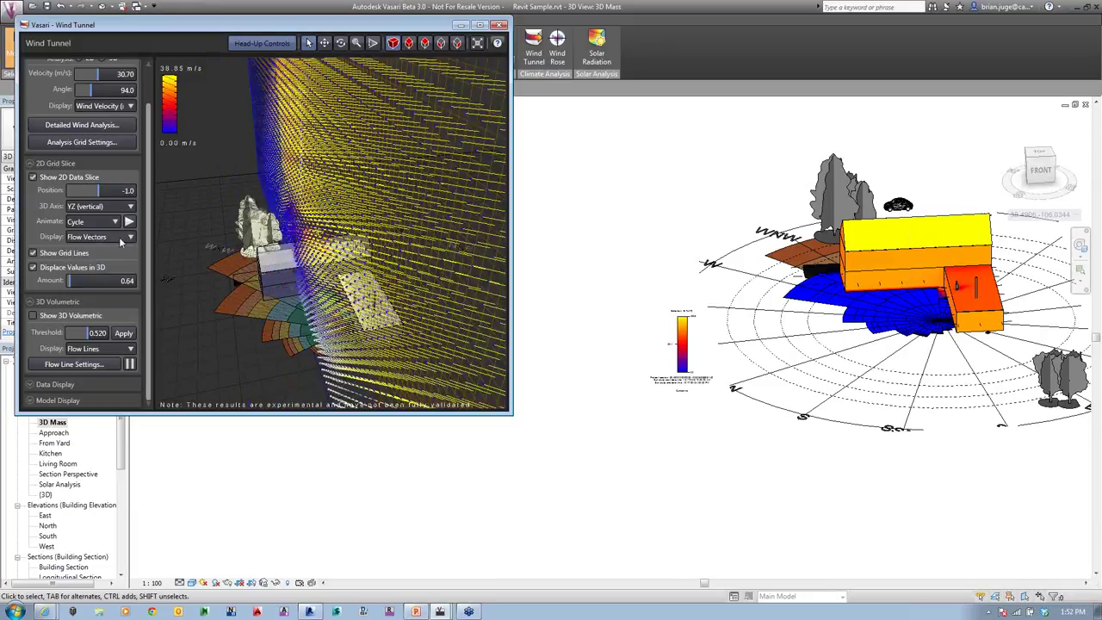
pyautogui.moveTo(98, 189); pyautogui.dragTo(101, 191)
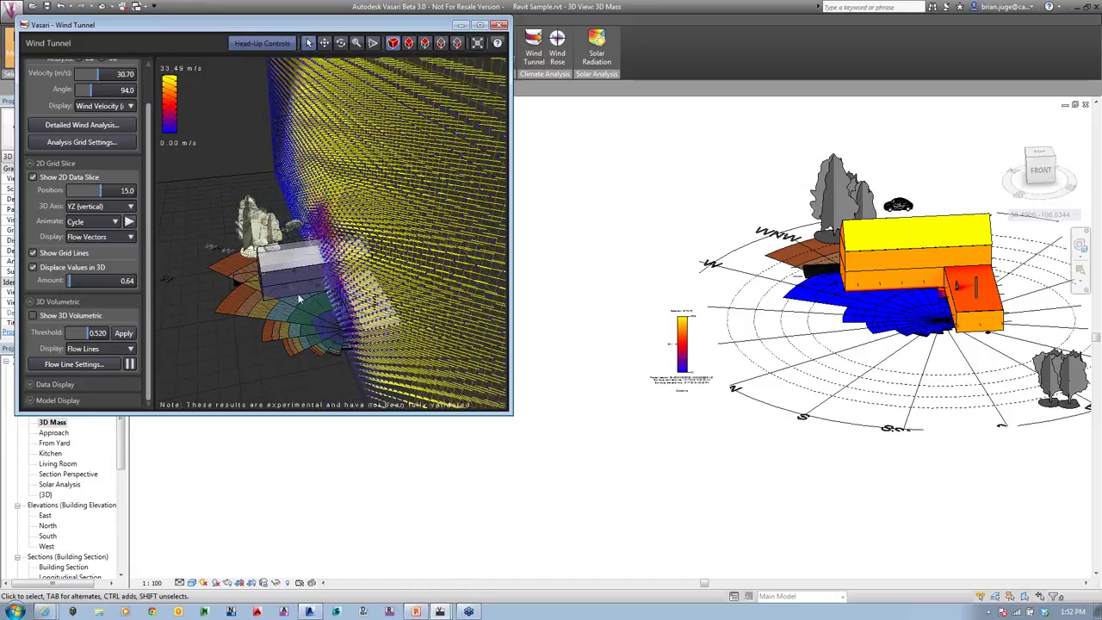
# - Enlarge the Wind Tunnel window and examine the flow vectors around the building from its gable end
pyautogui.moveTo(301, 296); pyautogui.dragTo(320, 288, button='middle')
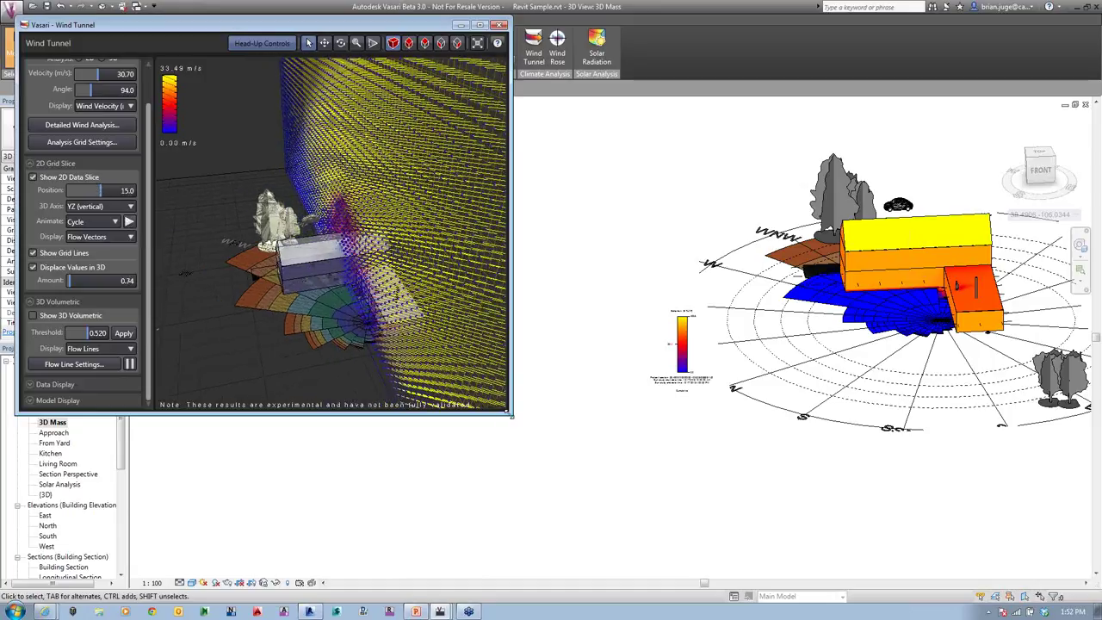
pyautogui.moveTo(512, 415); pyautogui.dragTo(969, 589)
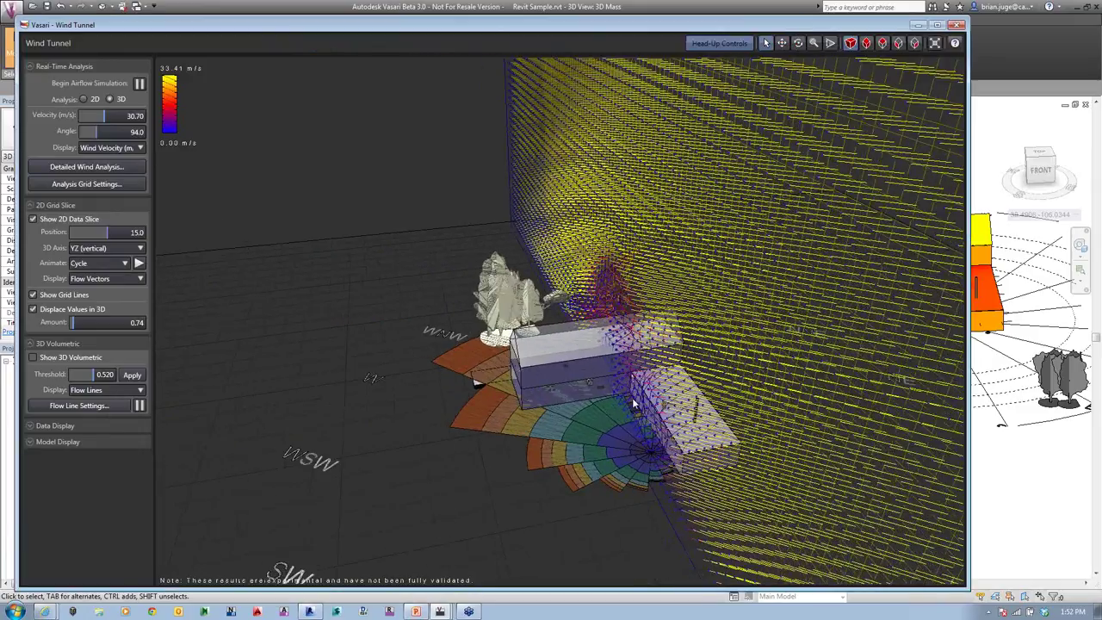
pyautogui.moveTo(635, 406)
pyautogui.mouseDown(button='middle')
pyautogui.moveTo(665, 400)
pyautogui.moveTo(629, 394)
pyautogui.mouseUp(button='middle')
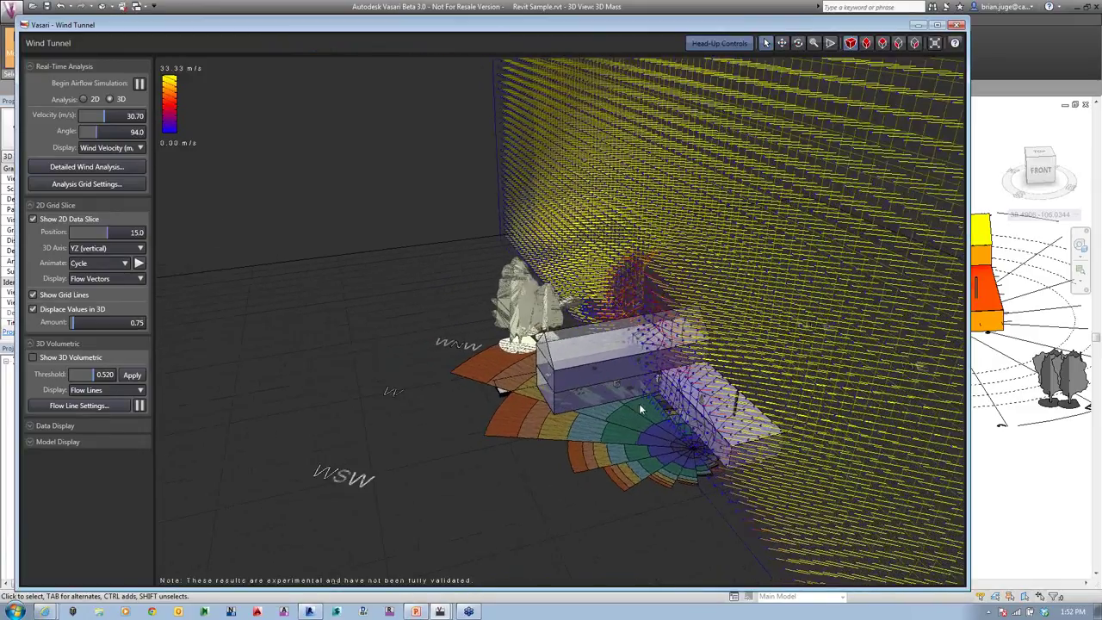
pyautogui.keyDown('shift'); pyautogui.moveTo(640, 410); pyautogui.dragTo(924, 392, button='middle'); pyautogui.keyUp('shift')
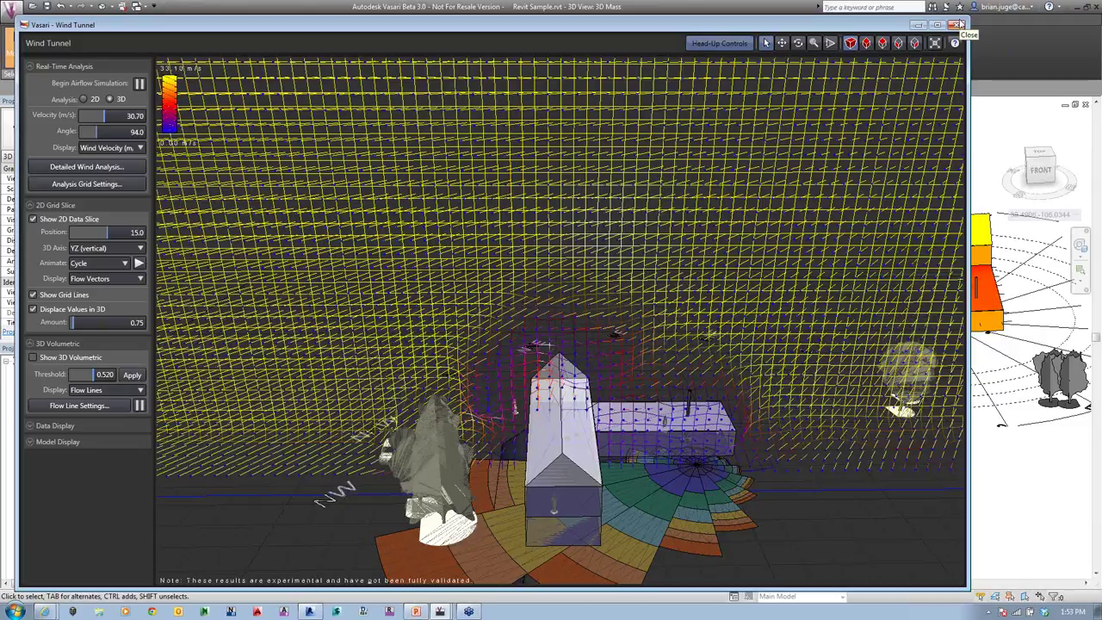
# - Close the Wind Tunnel and bring the whole mass model into the centre of the 3D Mass view
pyautogui.click(959, 24)
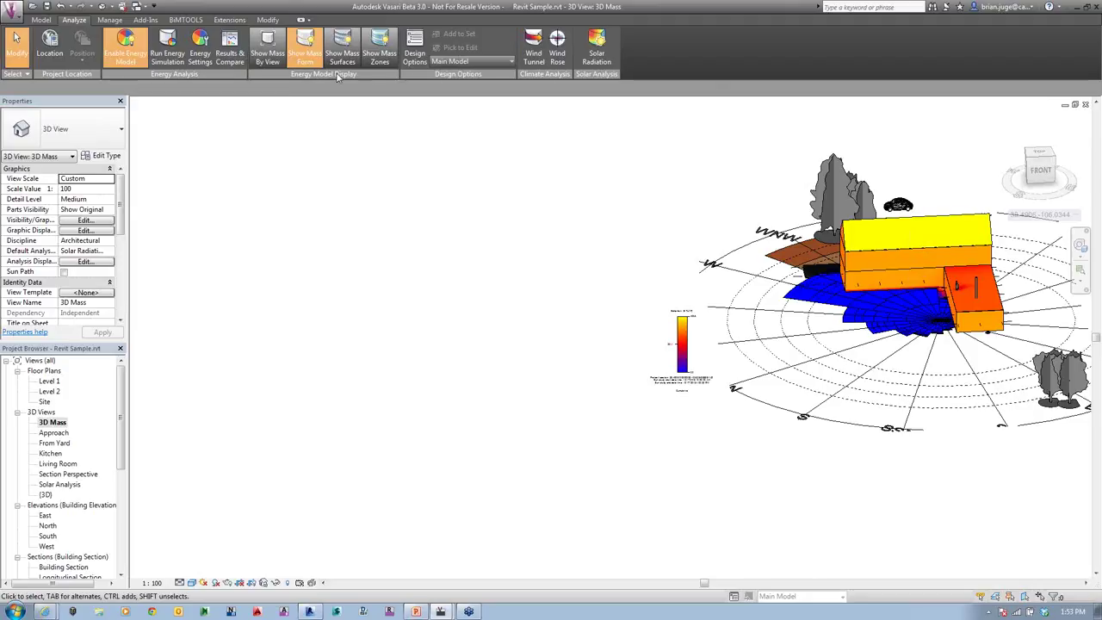
pyautogui.click(267, 43)
pyautogui.moveTo(973, 387); pyautogui.dragTo(708, 374, button='middle')
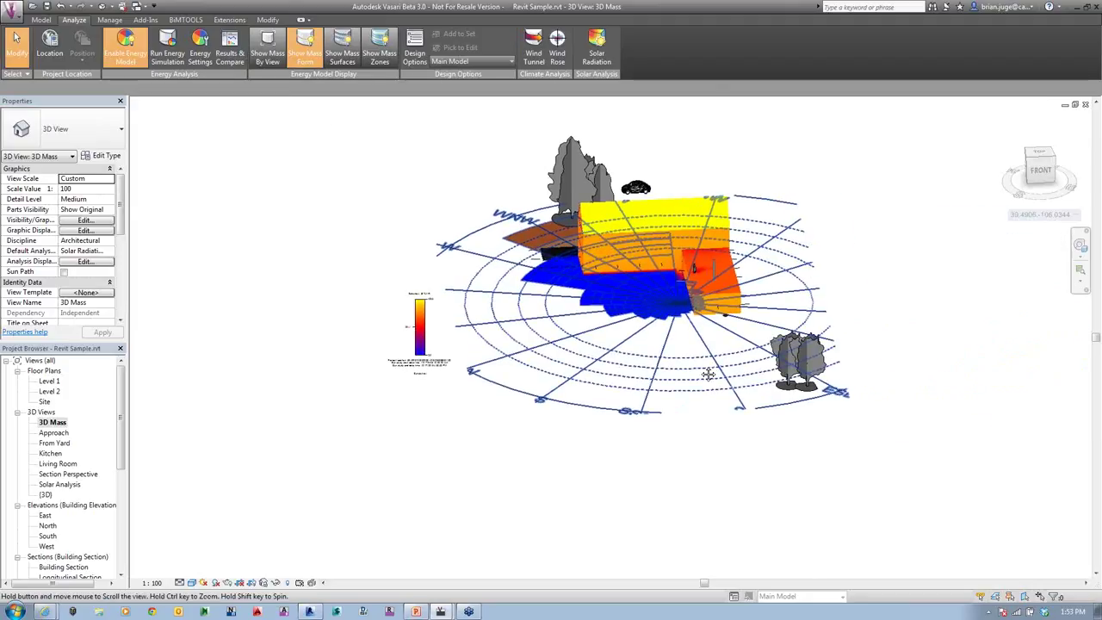
pyautogui.scroll(-2, 687, 367)
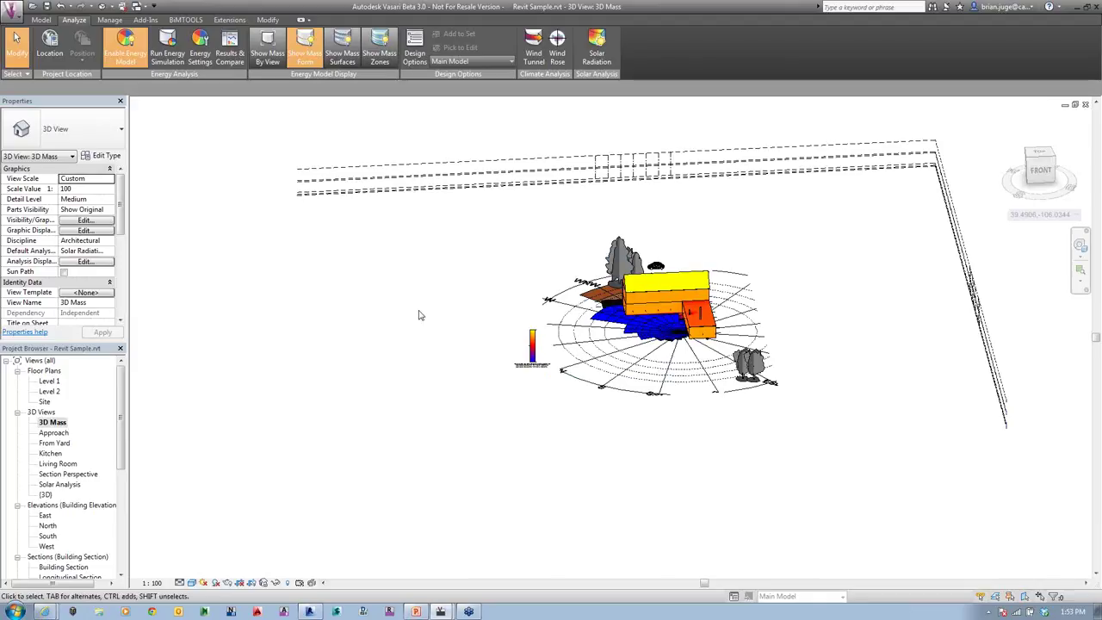
# - Switch to Revit, maximize its window, show the analysis tools and open the Copy of {3D} view
pyautogui.click(309, 611)
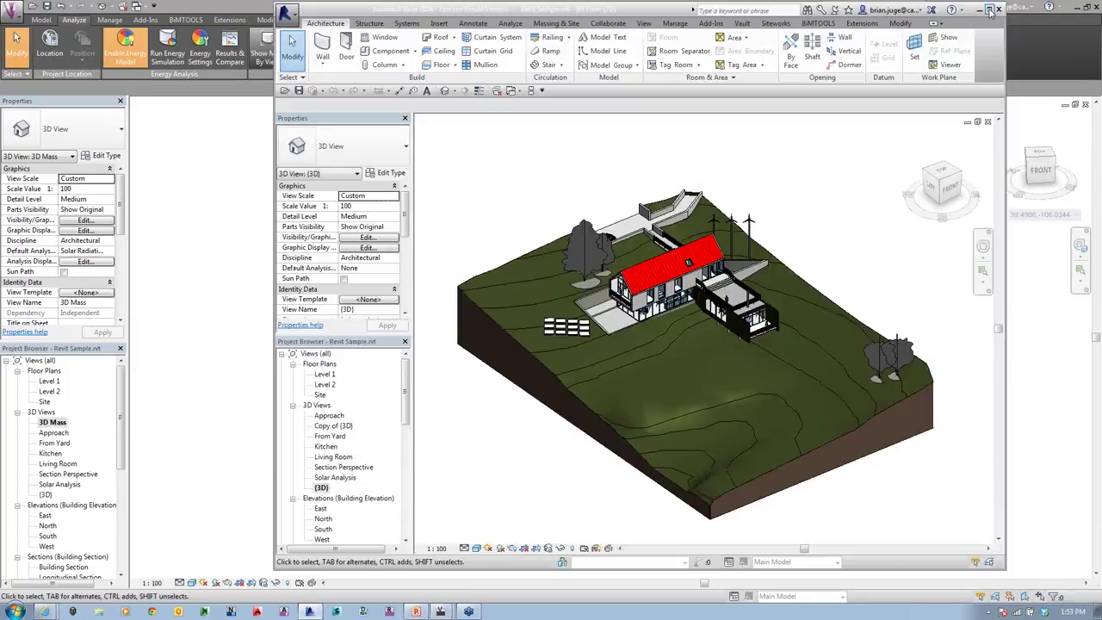
pyautogui.click(989, 9)
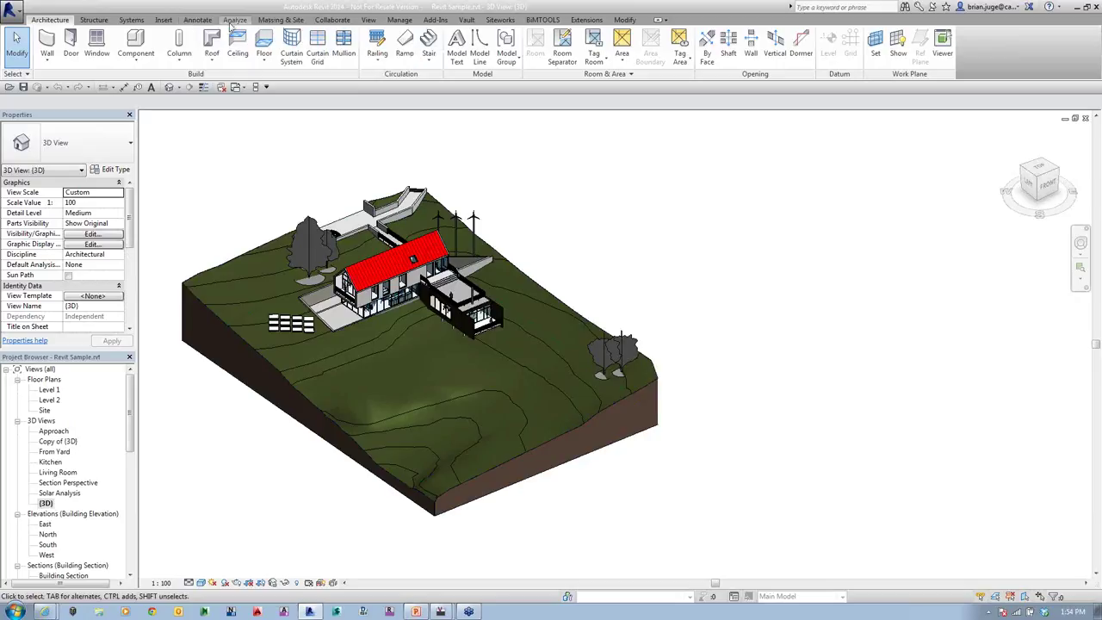
pyautogui.click(241, 20)
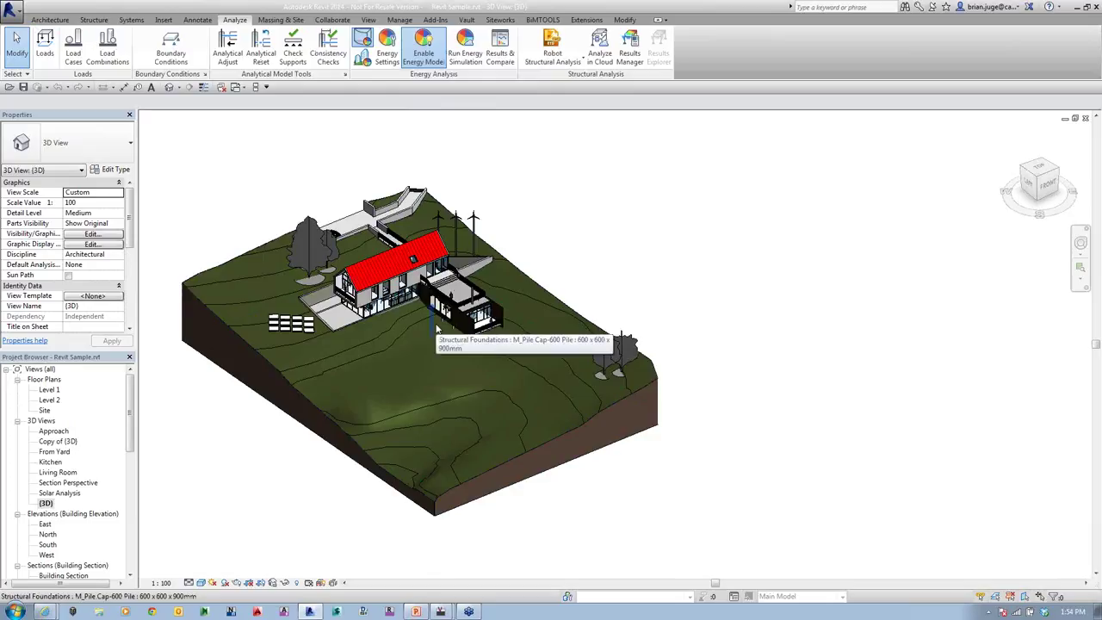
pyautogui.doubleClick(45, 443)
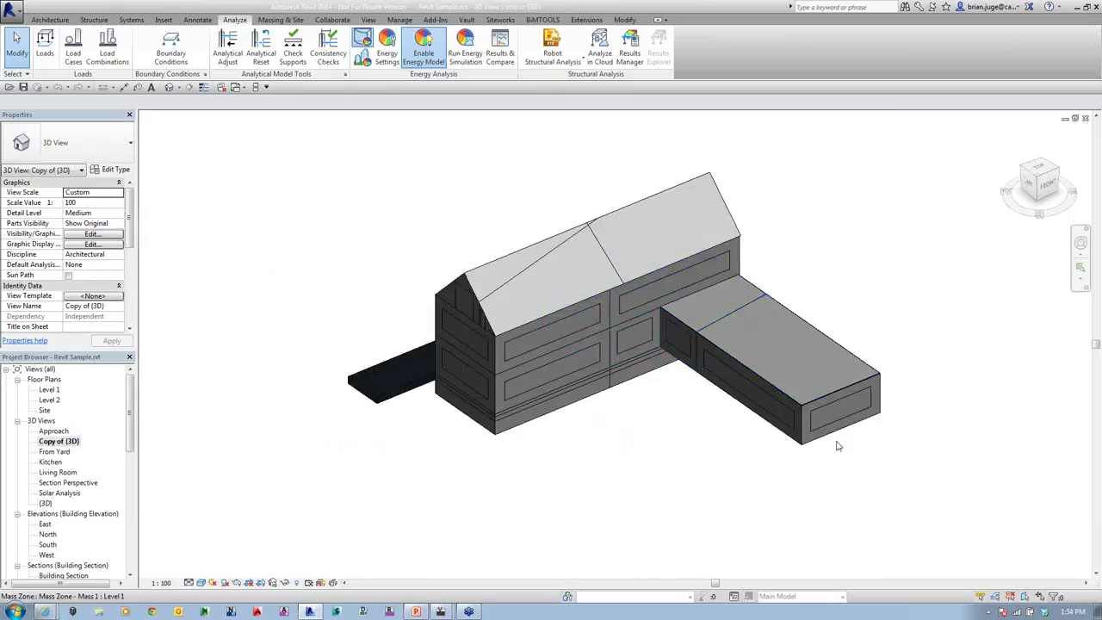
# - Set the energy analysis to Building Element Mode, turning off the energy model
pyautogui.click(365, 61)
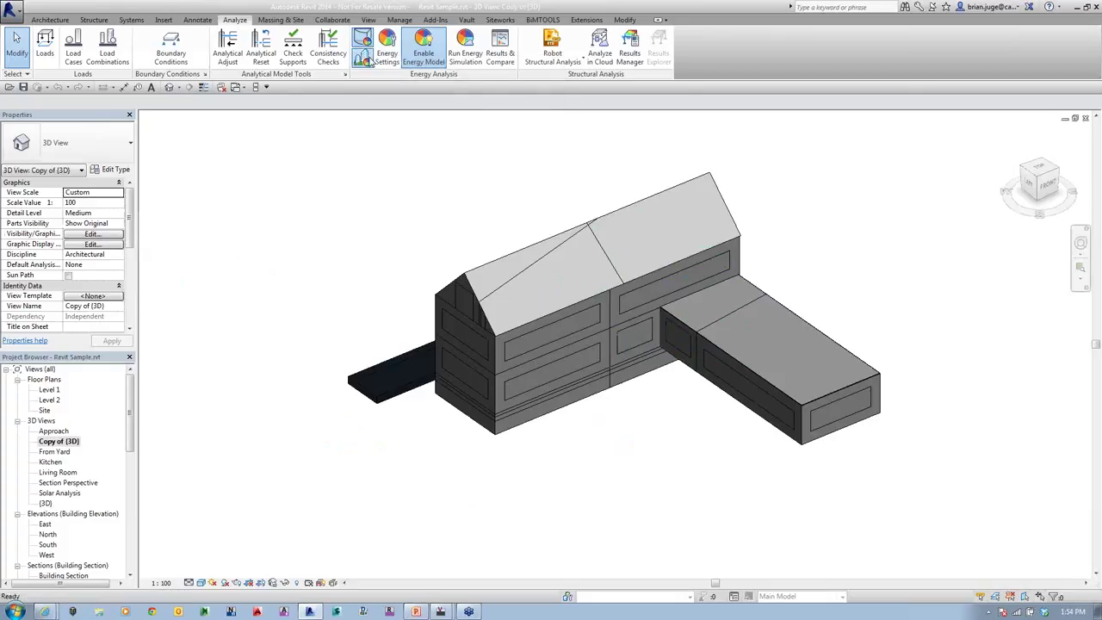
pyautogui.click(543, 291)
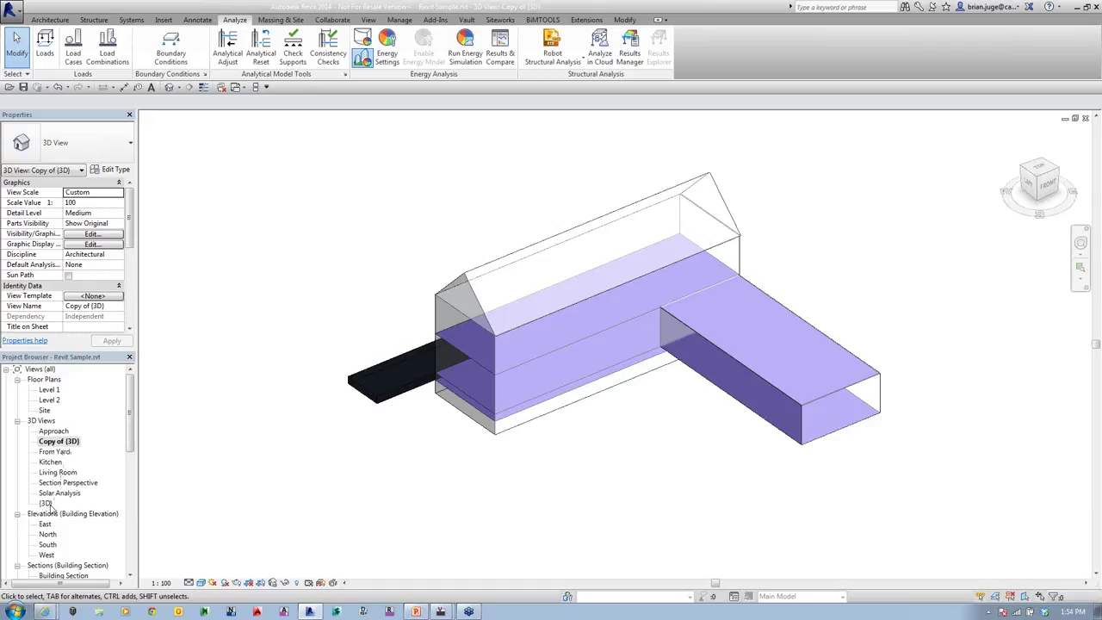
# - Close the A001 Title Sheet window and tile the Copy of {3D} and {3D} views side by side
pyautogui.click(255, 87)
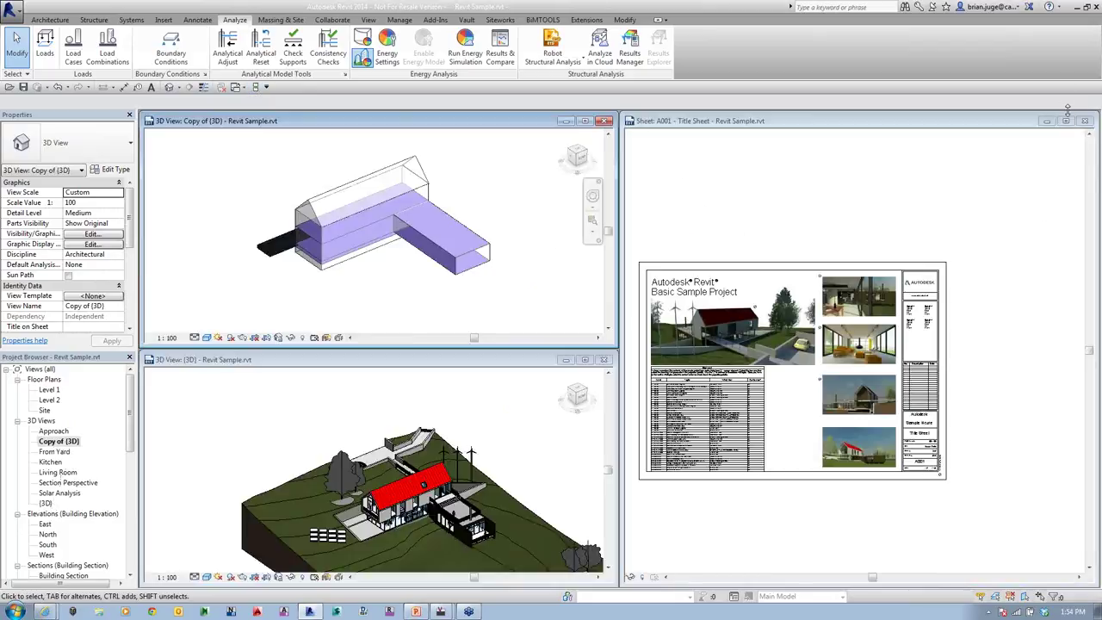
pyautogui.click(1084, 121)
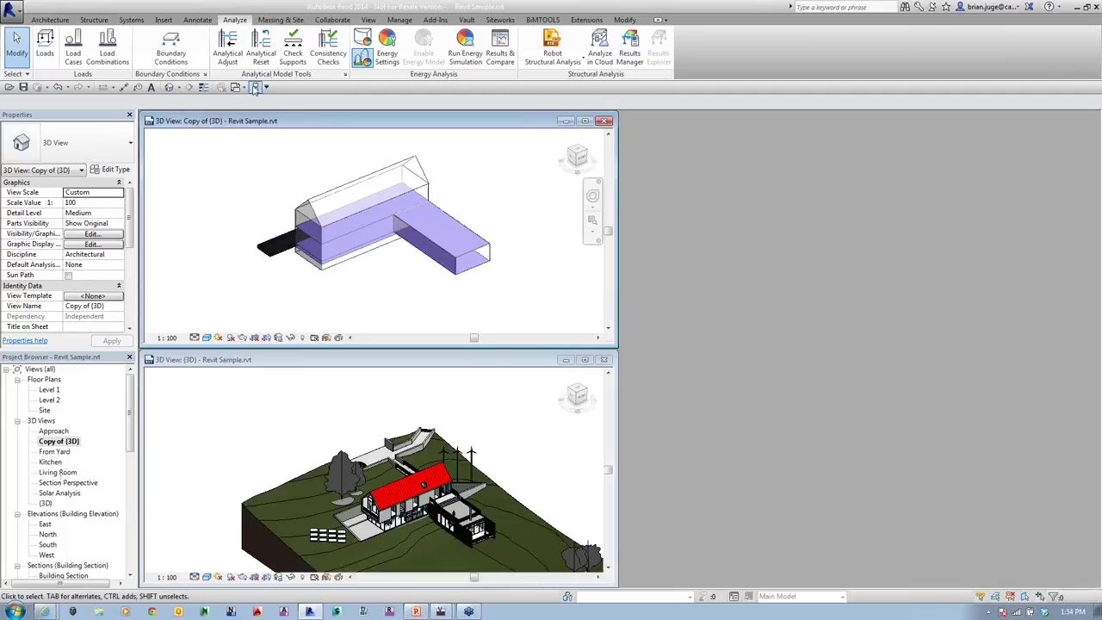
pyautogui.click(255, 87)
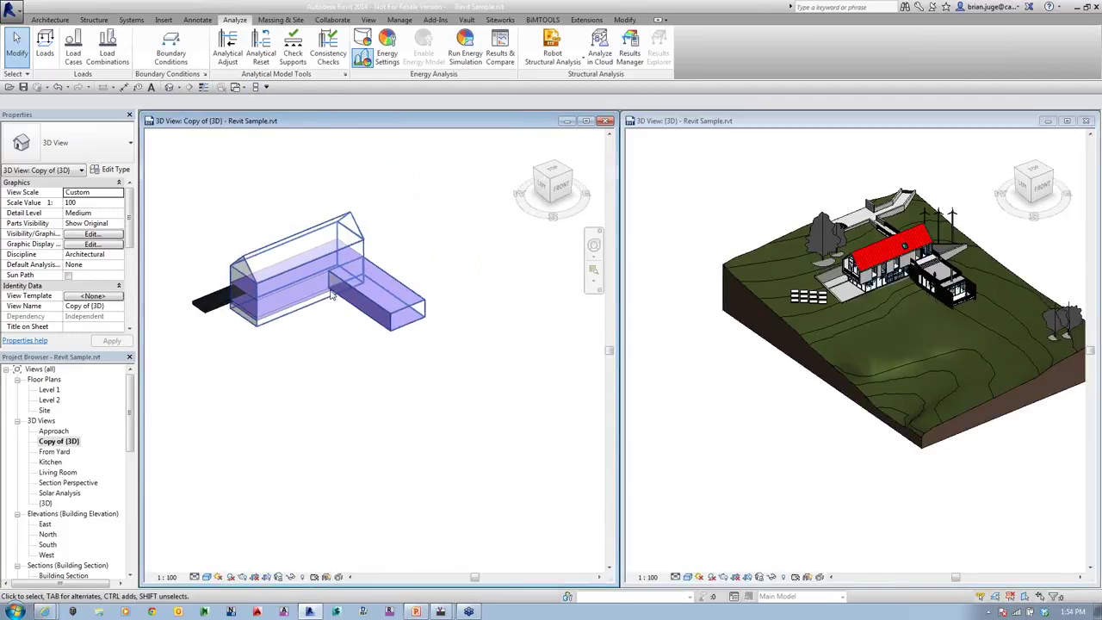
pyautogui.scroll(1, 920, 270)
pyautogui.scroll(-2, 866, 271)
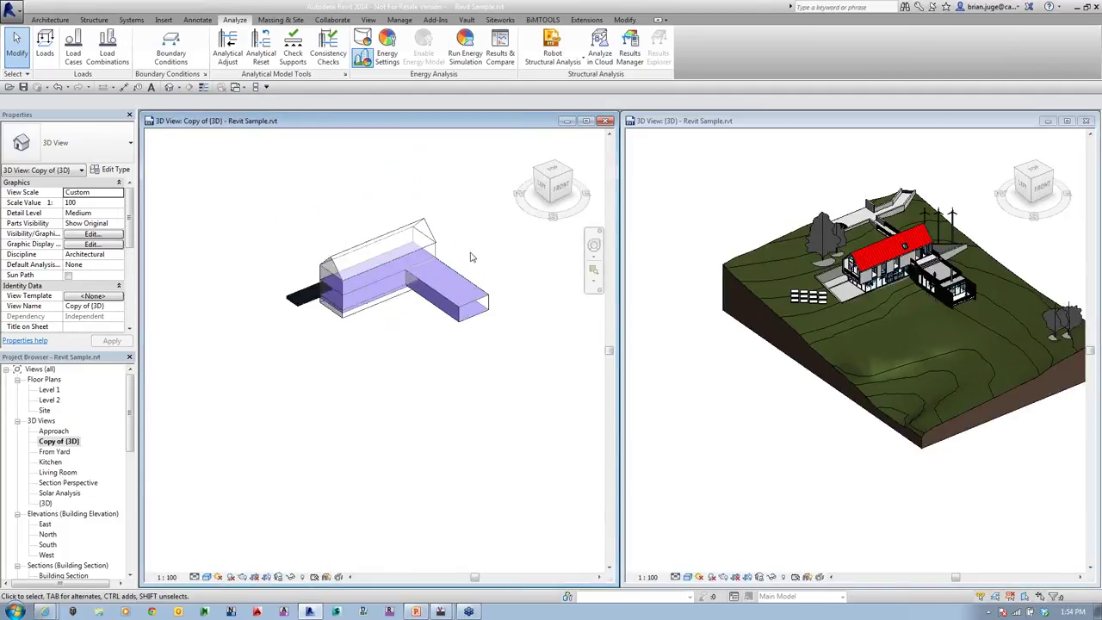
pyautogui.scroll(3, 457, 247)
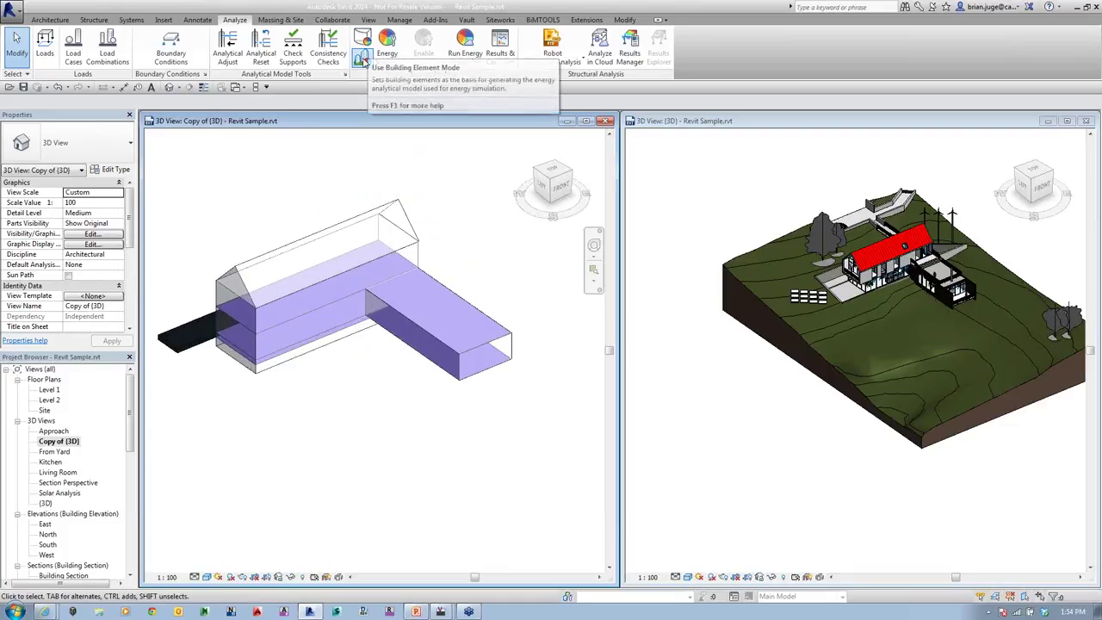
# - Set the energy analysis to Conceptual Mass Mode and open the Energy Settings, moving the dialog clear of the massing model
pyautogui.click(362, 58)
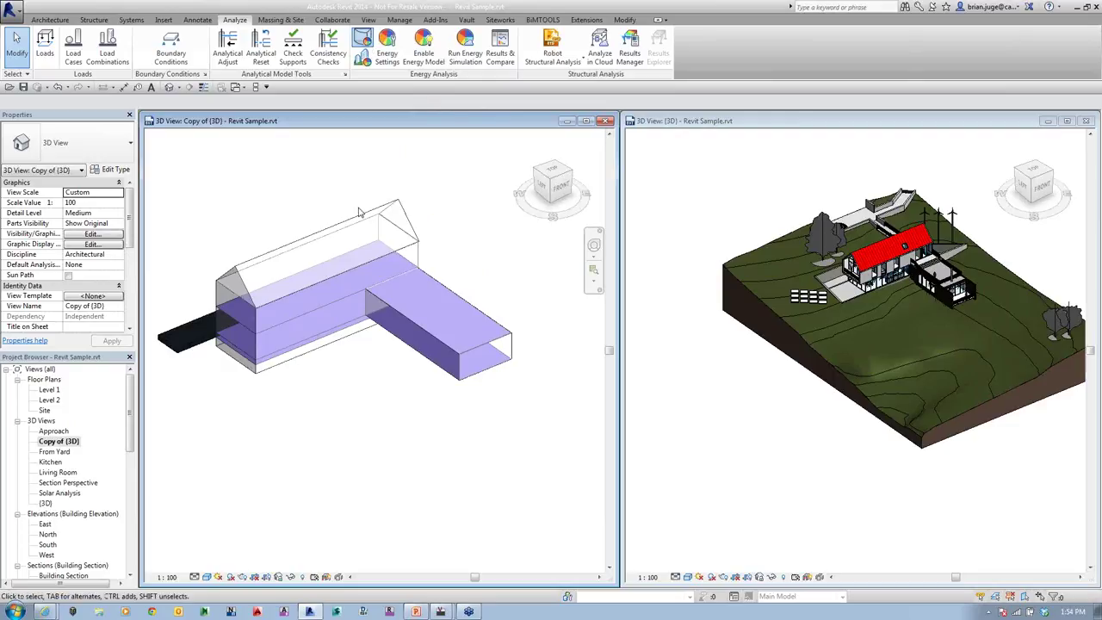
pyautogui.click(392, 57)
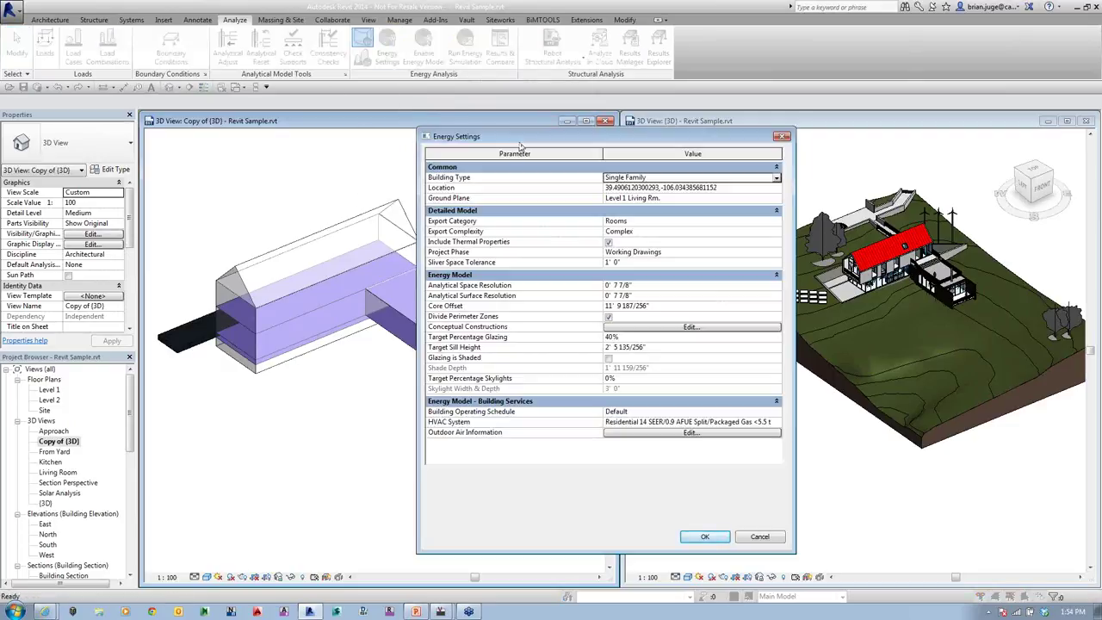
pyautogui.moveTo(520, 145); pyautogui.dragTo(646, 129)
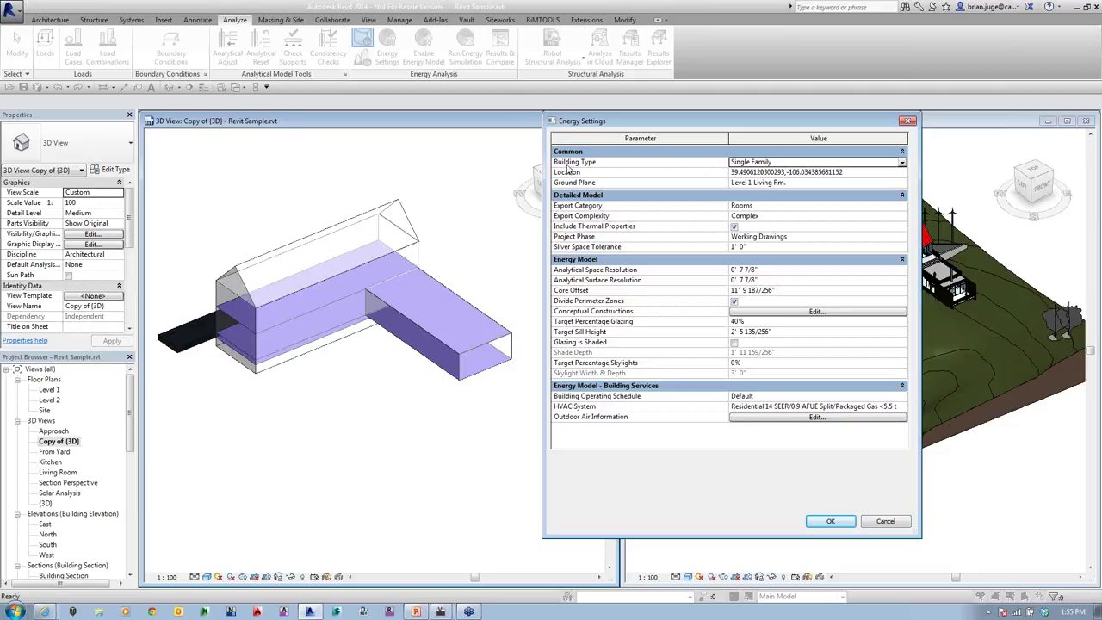
# - Browse the available Building Type options in the Energy Settings without choosing a different type
pyautogui.click(901, 162)
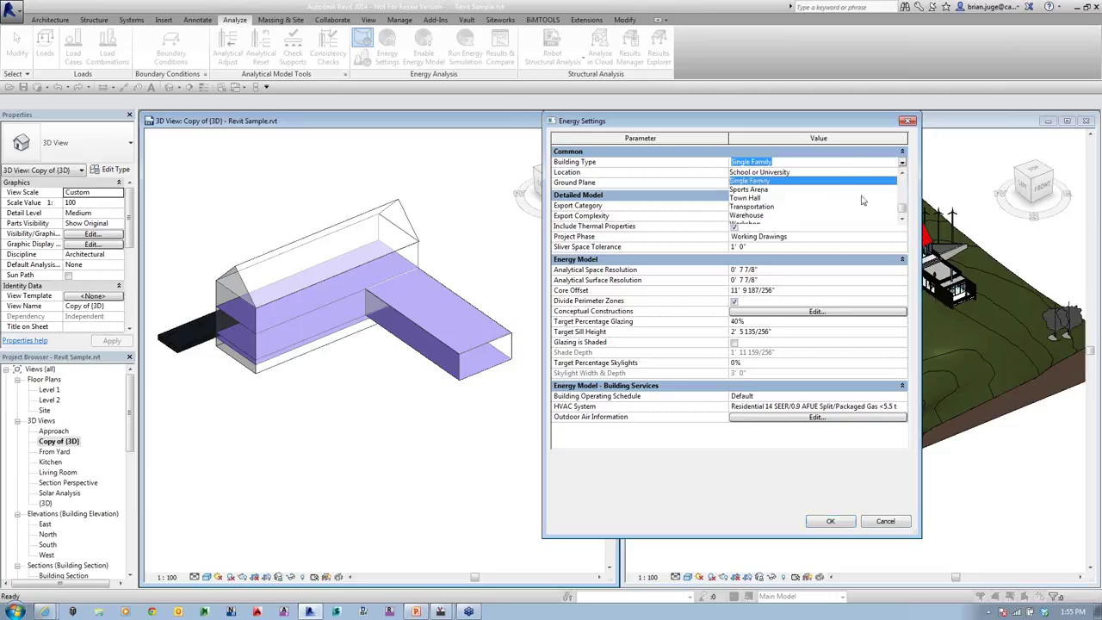
pyautogui.scroll(1, 905, 207)
pyautogui.moveTo(905, 206)
pyautogui.mouseDown()
pyautogui.moveTo(906, 187)
pyautogui.moveTo(906, 197)
pyautogui.mouseUp()
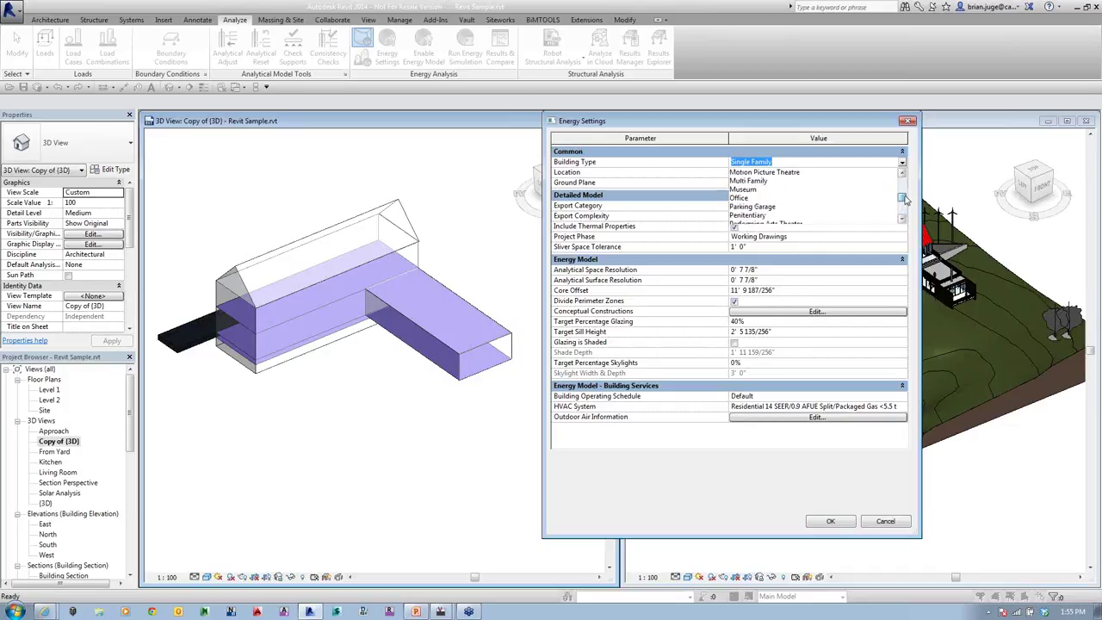
pyautogui.click(875, 151)
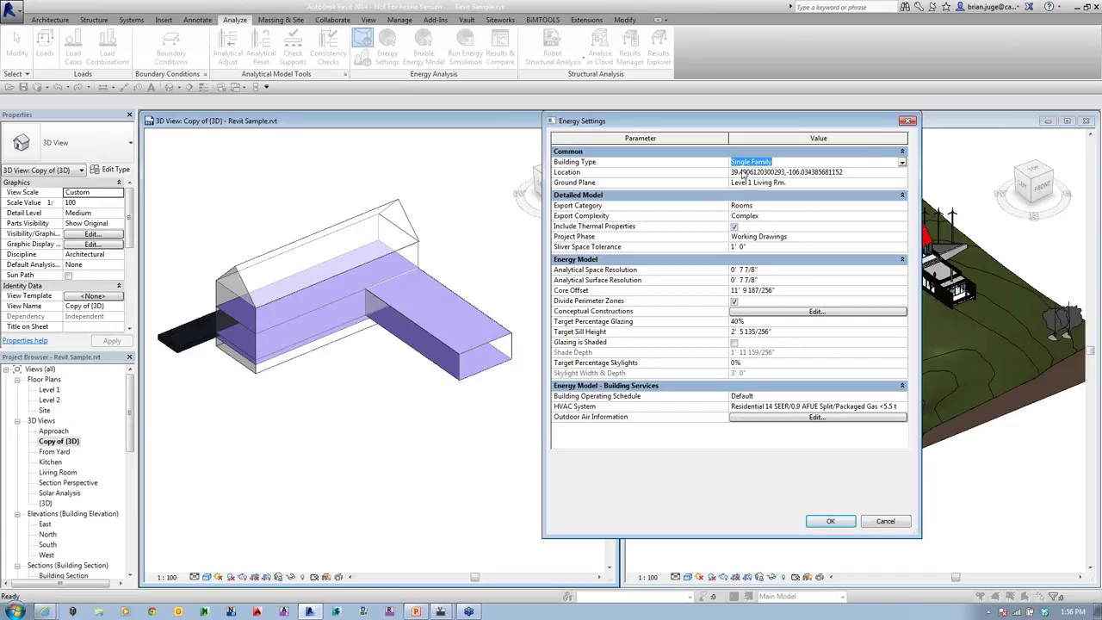
# - Open the project location from the Energy Settings and examine the weather stations around the site on the map
pyautogui.click(810, 173)
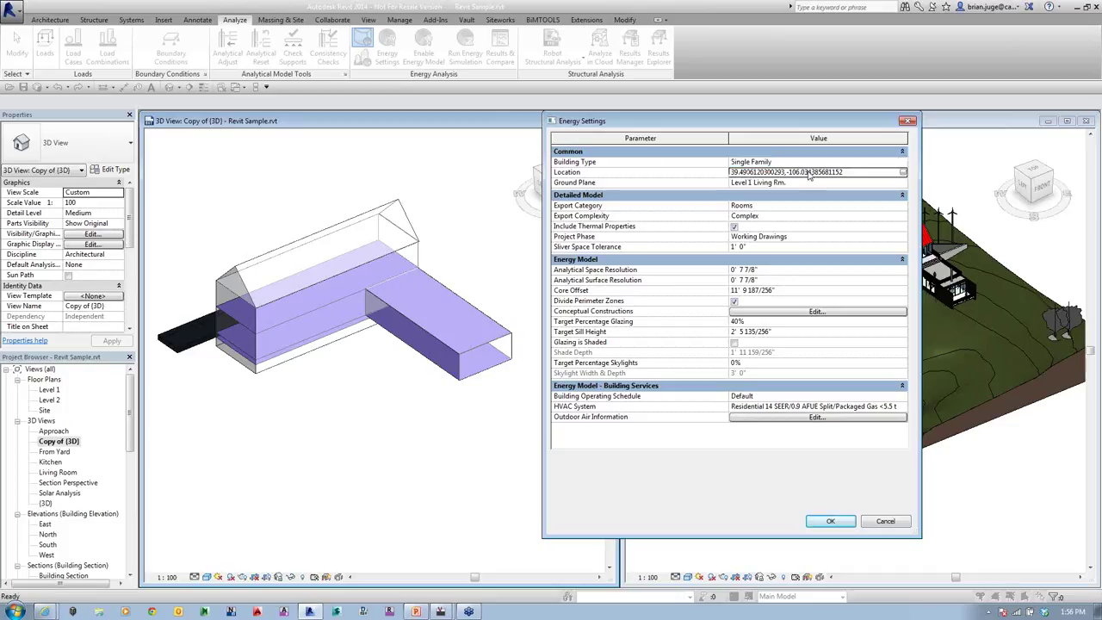
pyautogui.click(903, 174)
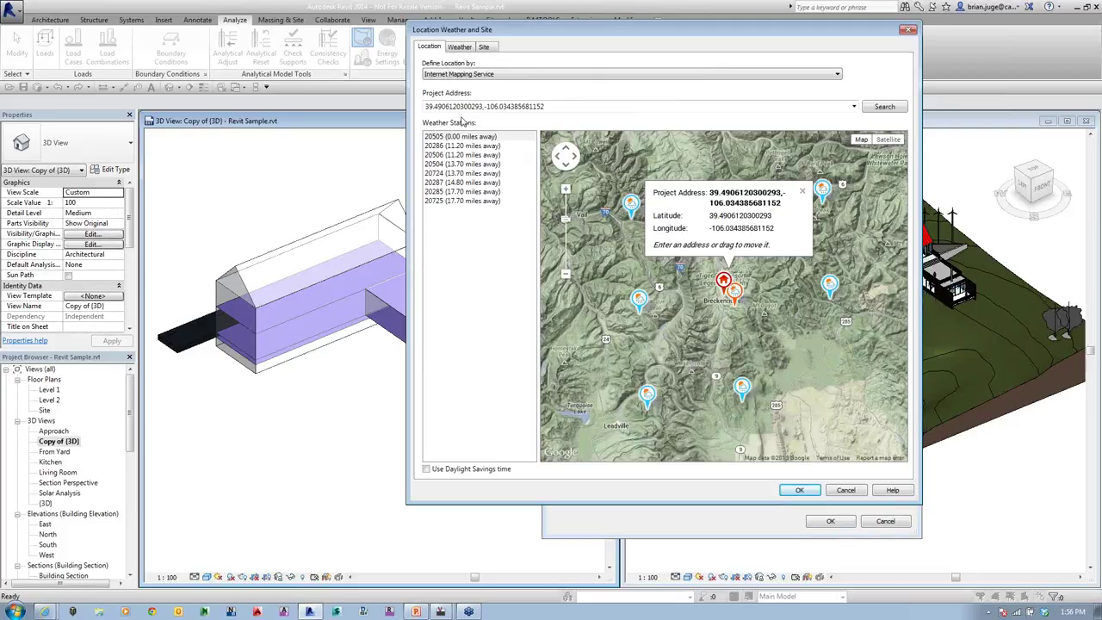
pyautogui.click(566, 190)
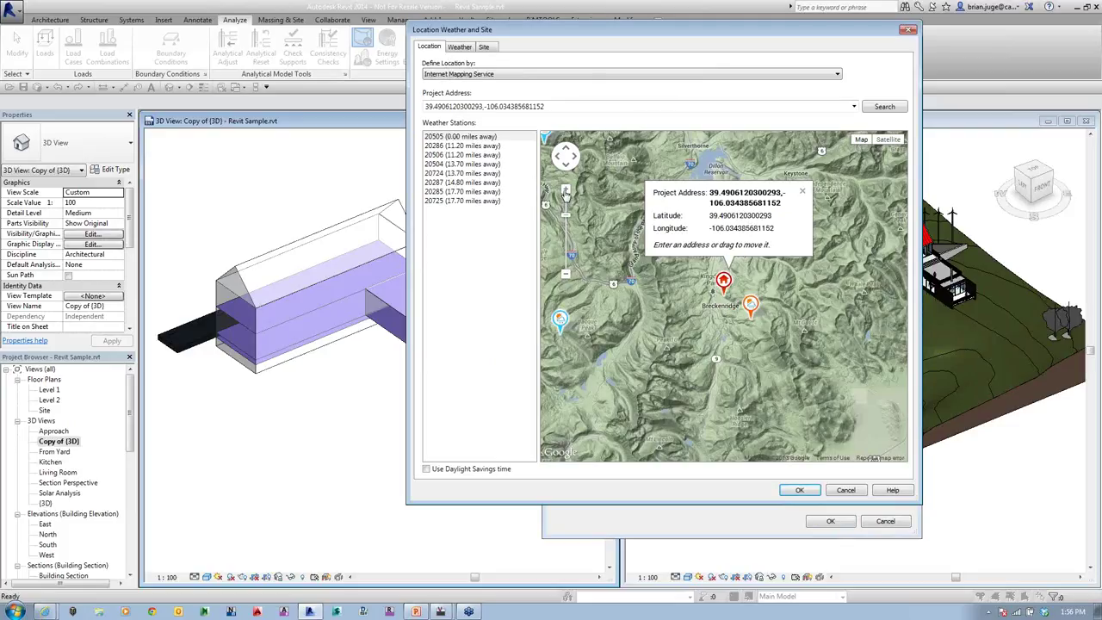
pyautogui.click(566, 192)
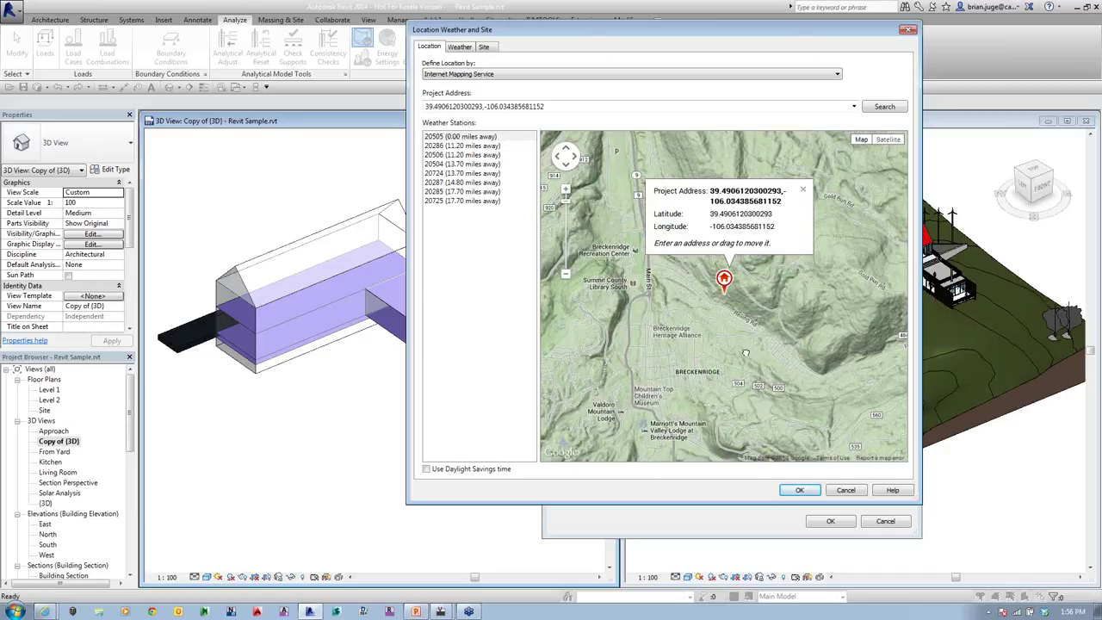
pyautogui.moveTo(745, 353); pyautogui.dragTo(654, 247)
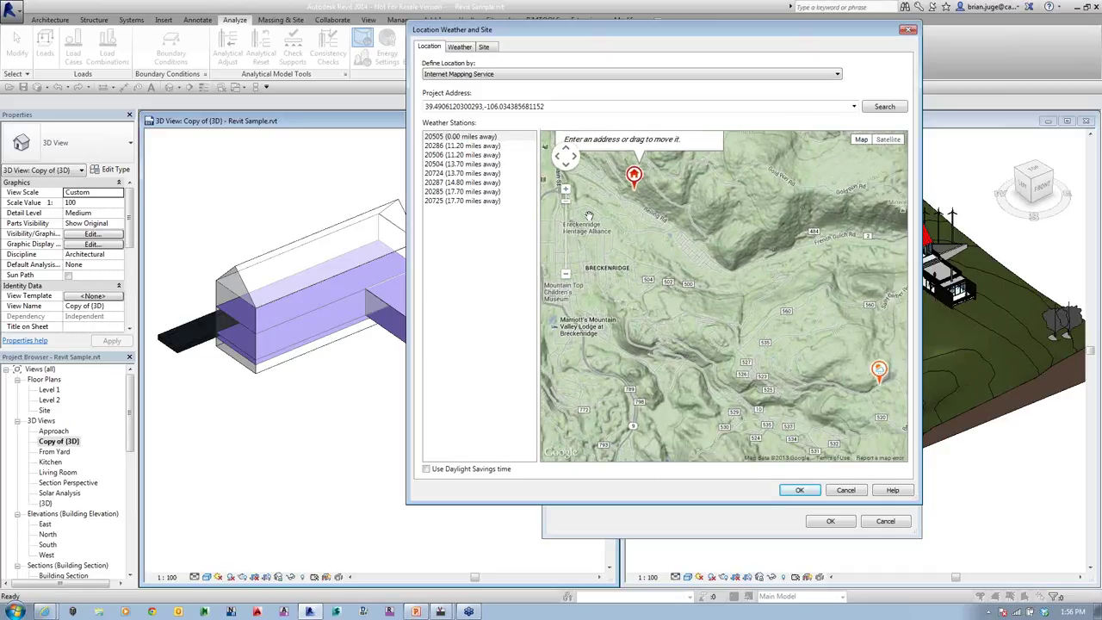
pyautogui.click(567, 275)
pyautogui.click(567, 276)
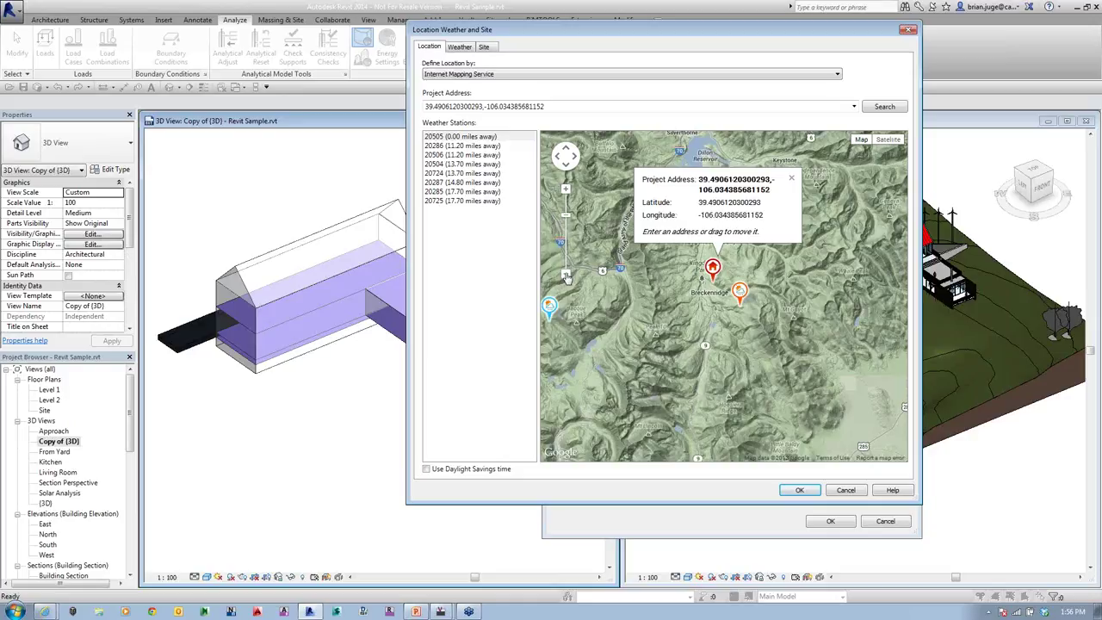
pyautogui.click(567, 276)
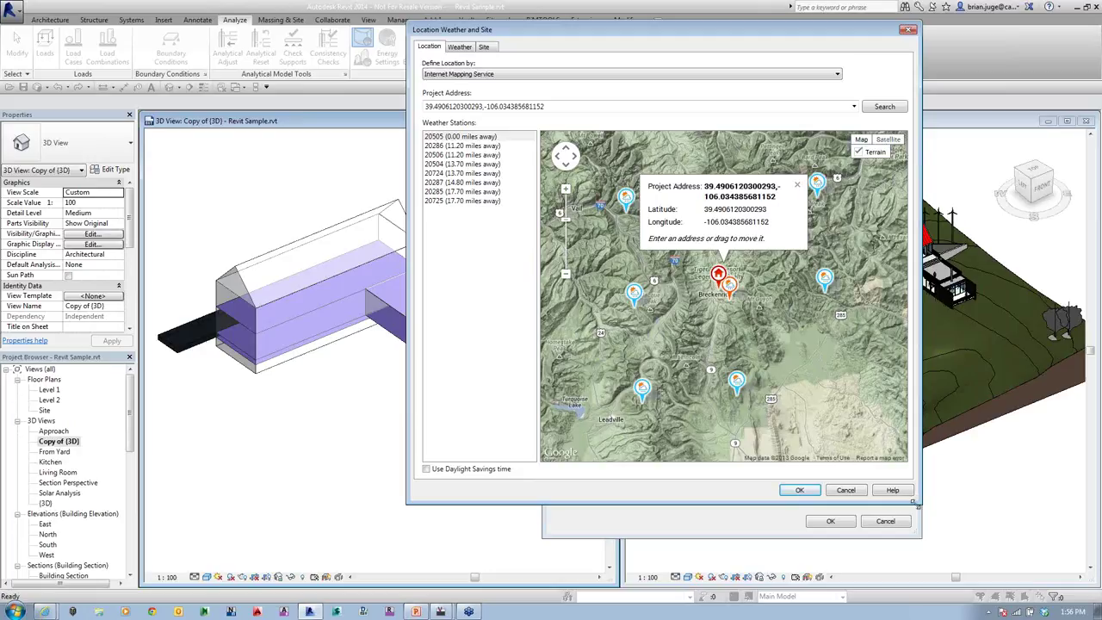
# - Enlarge the Location Weather and Site dialog and review the weather station's cooling design temperatures before returning to the map
pyautogui.moveTo(917, 506); pyautogui.dragTo(966, 535)
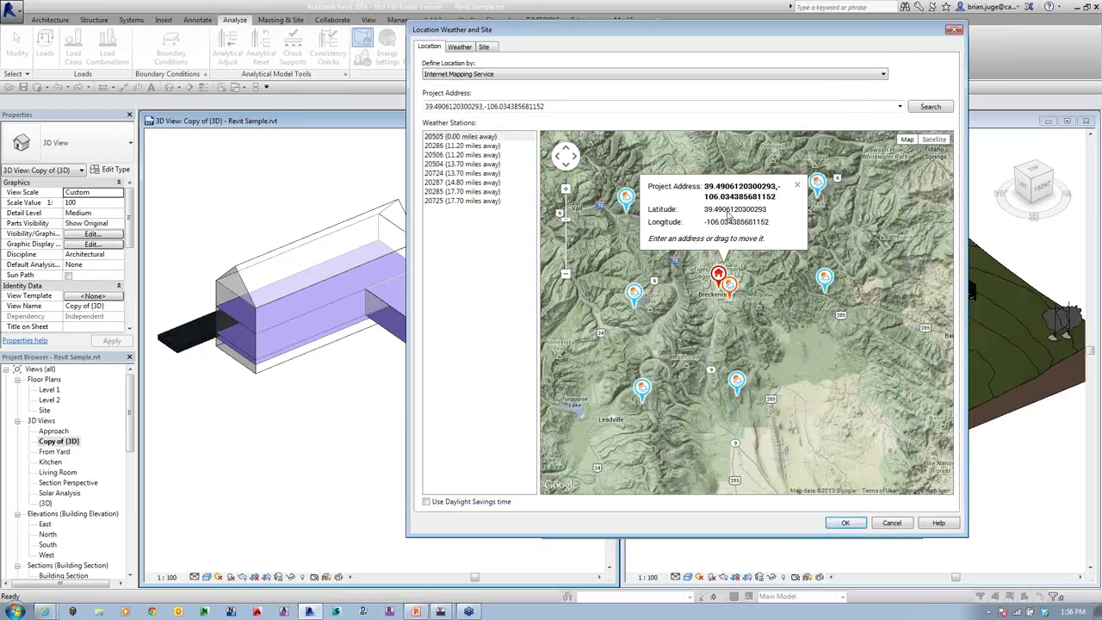
pyautogui.click(459, 46)
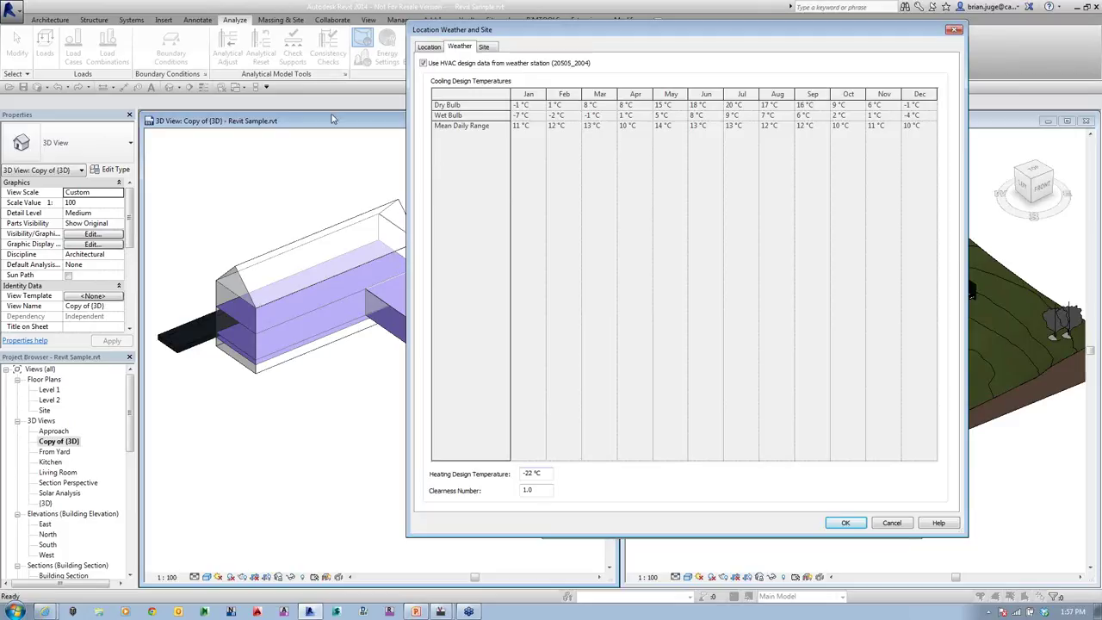
pyautogui.click(431, 47)
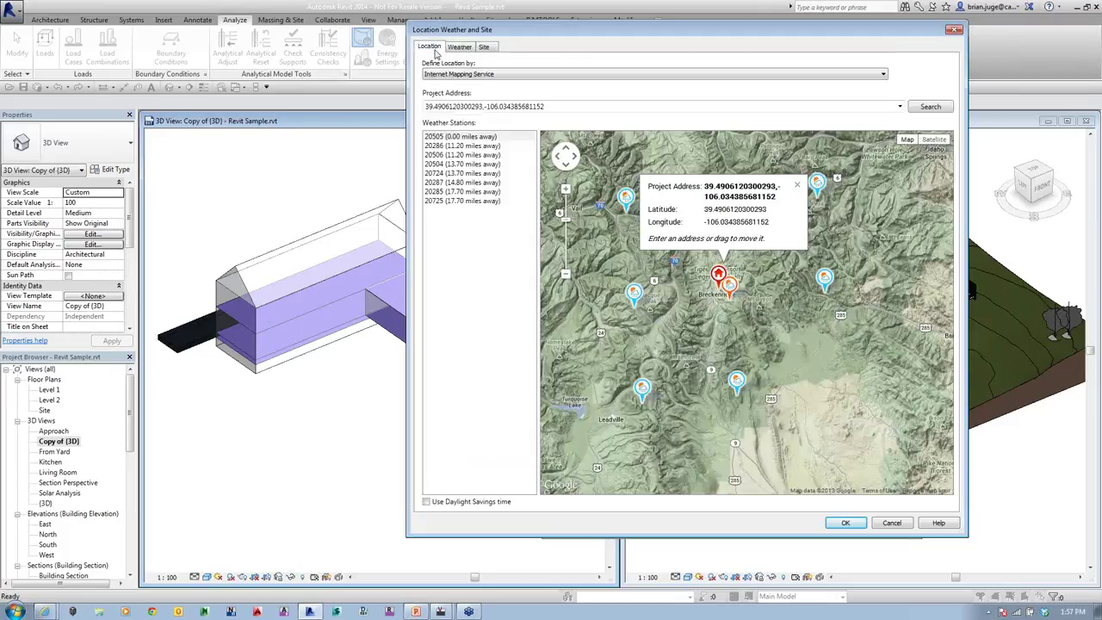
# - Widen the location dialog, show the map as Satellite imagery and examine the terrain between the project and its weather station
pyautogui.click(565, 189)
pyautogui.click(565, 189)
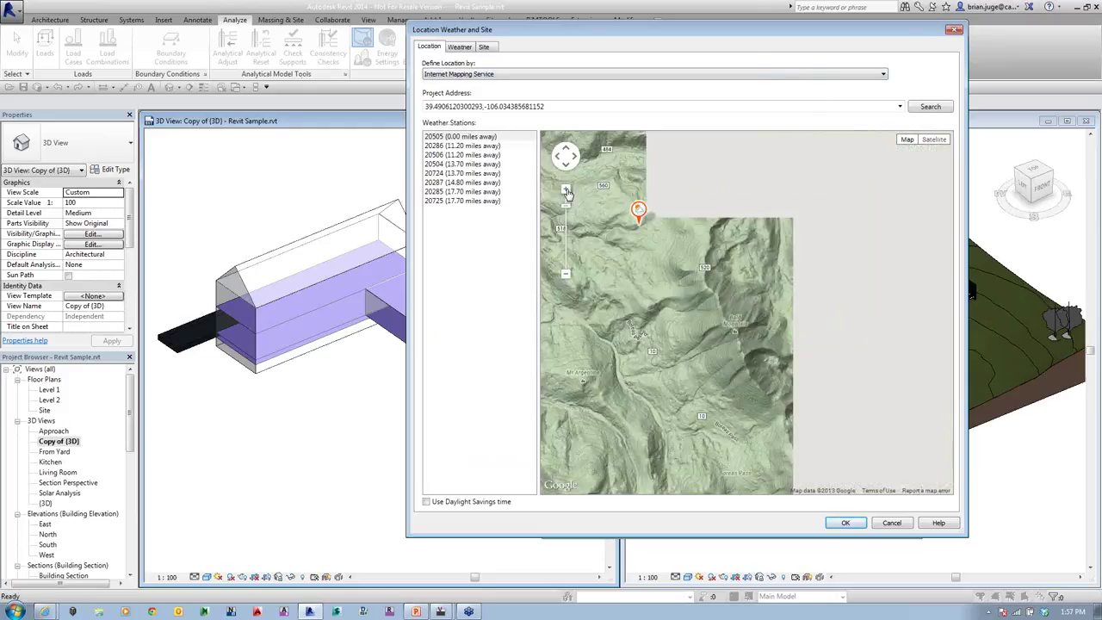
pyautogui.moveTo(648, 284); pyautogui.dragTo(786, 462)
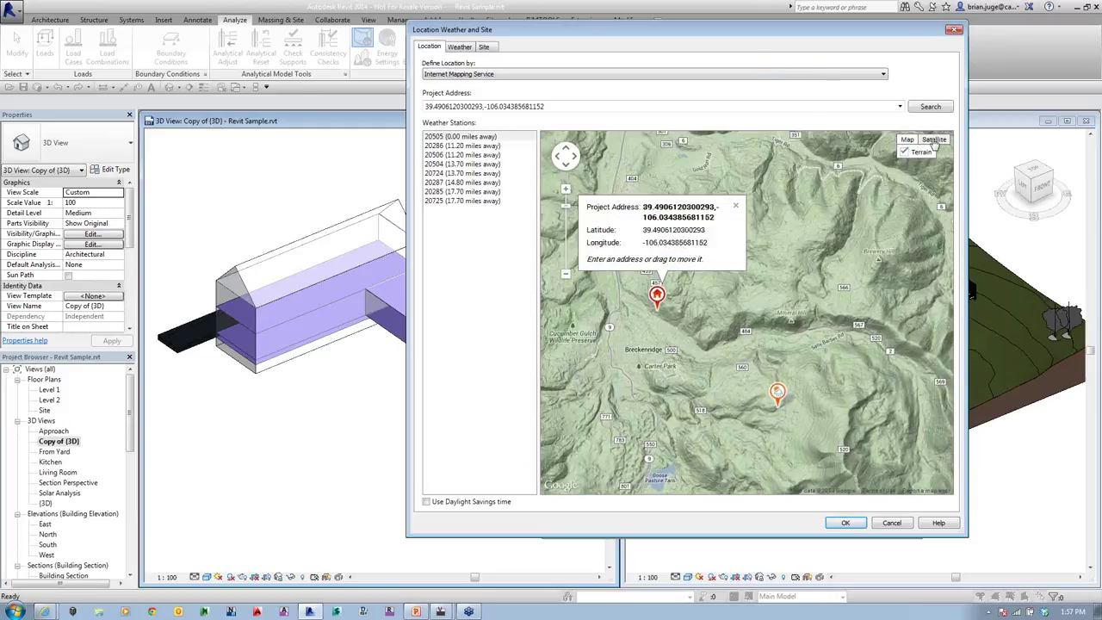
pyautogui.moveTo(409, 22); pyautogui.dragTo(223, 5)
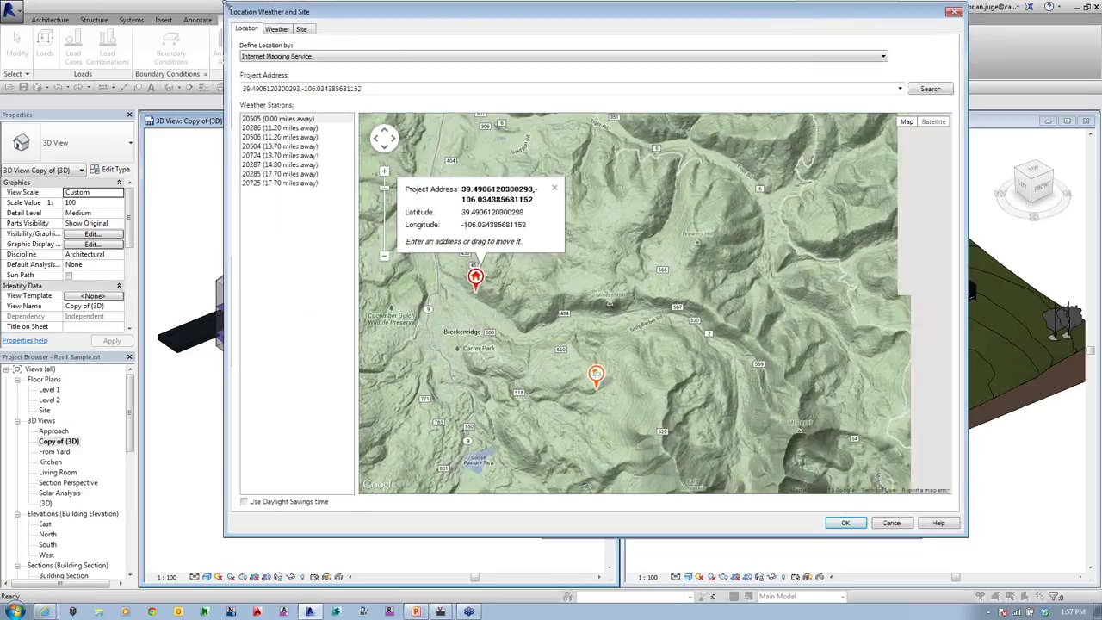
pyautogui.click(934, 121)
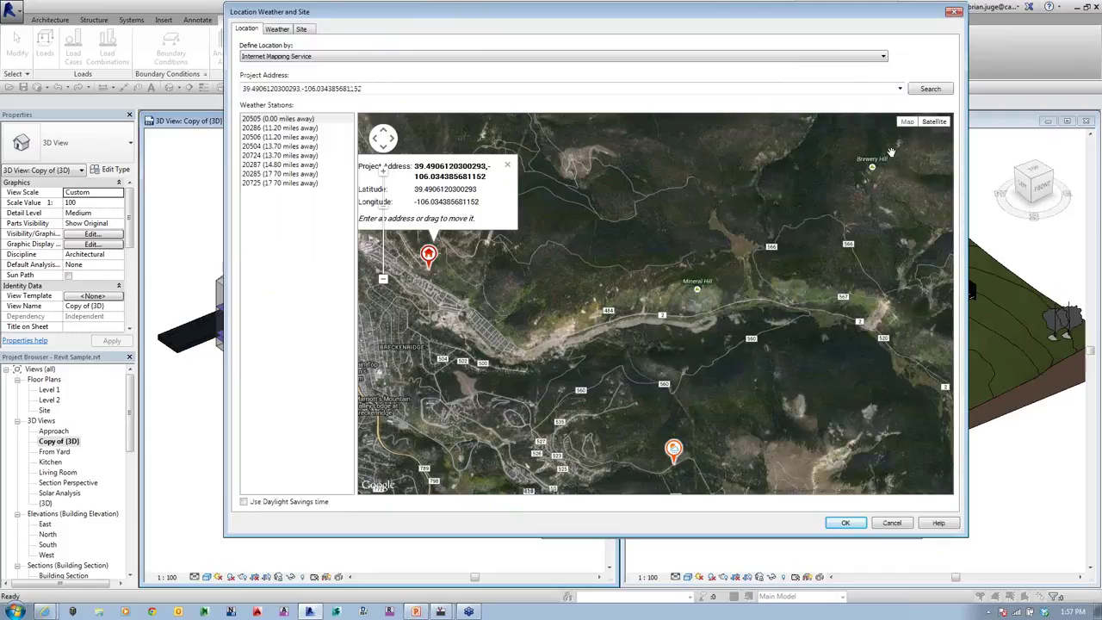
pyautogui.moveTo(772, 238); pyautogui.dragTo(855, 220)
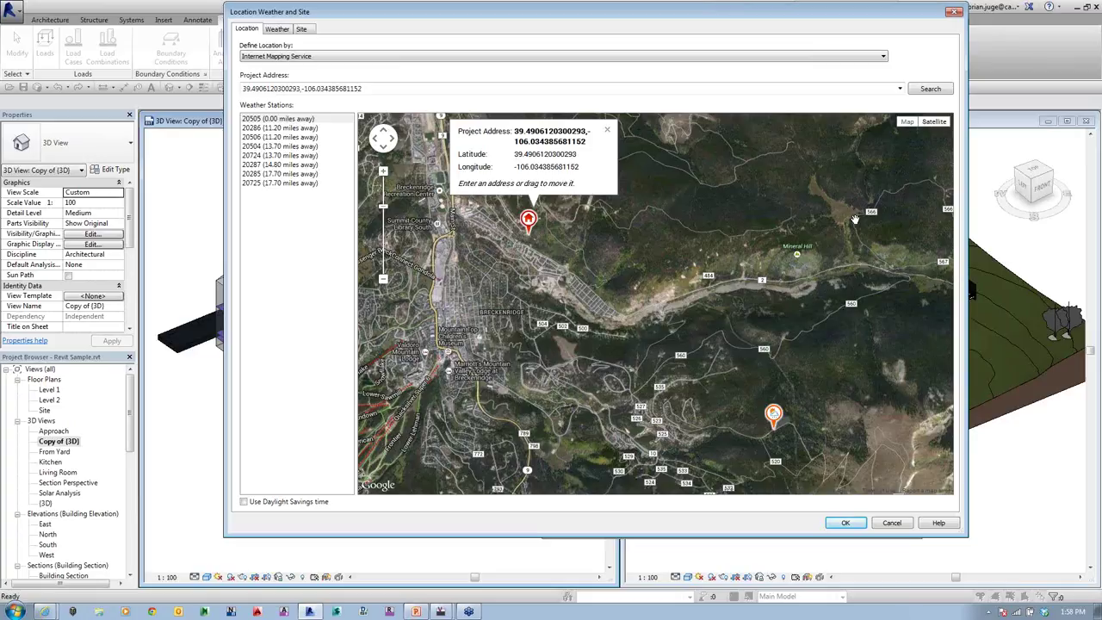
# - Check the monthly design temperatures once more, return to the location map and cancel the Location Weather and Site dialog
pyautogui.click(276, 30)
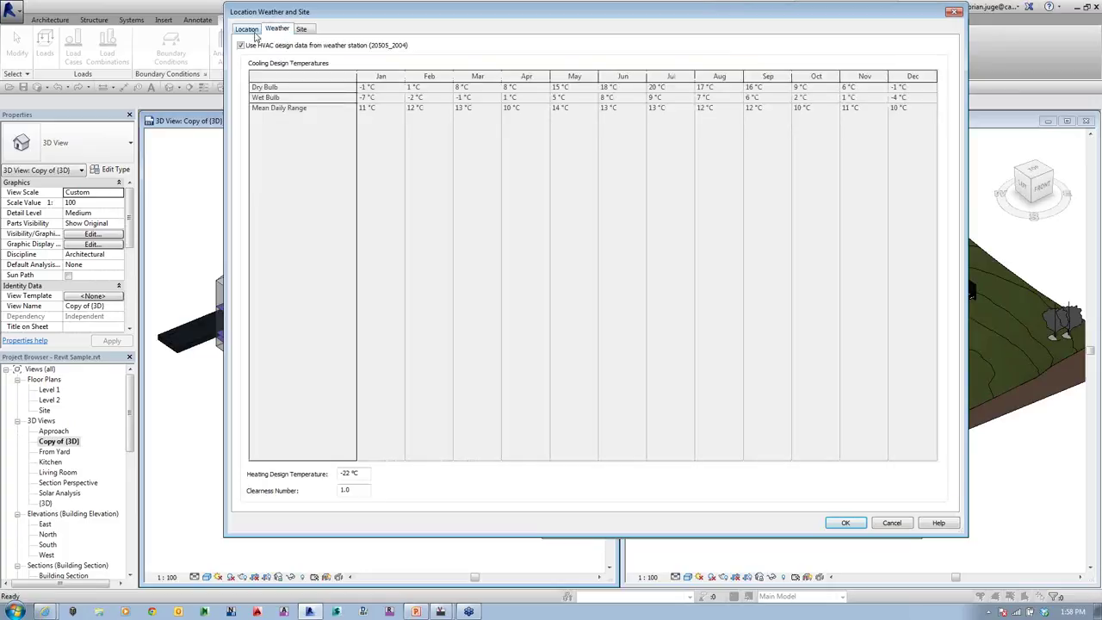
pyautogui.click(254, 31)
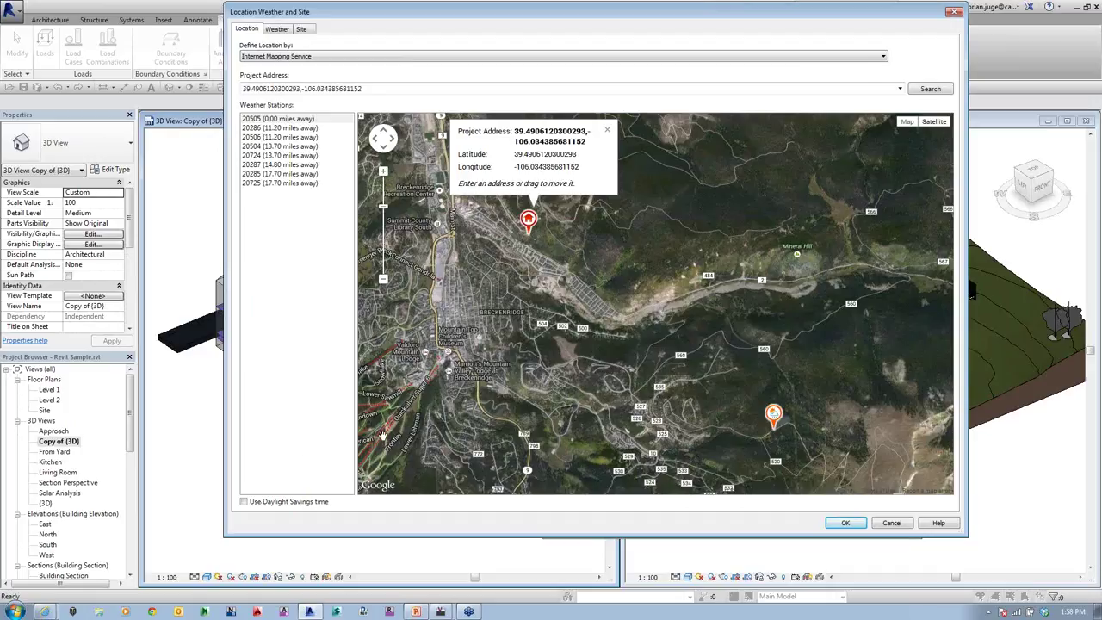
pyautogui.click(893, 525)
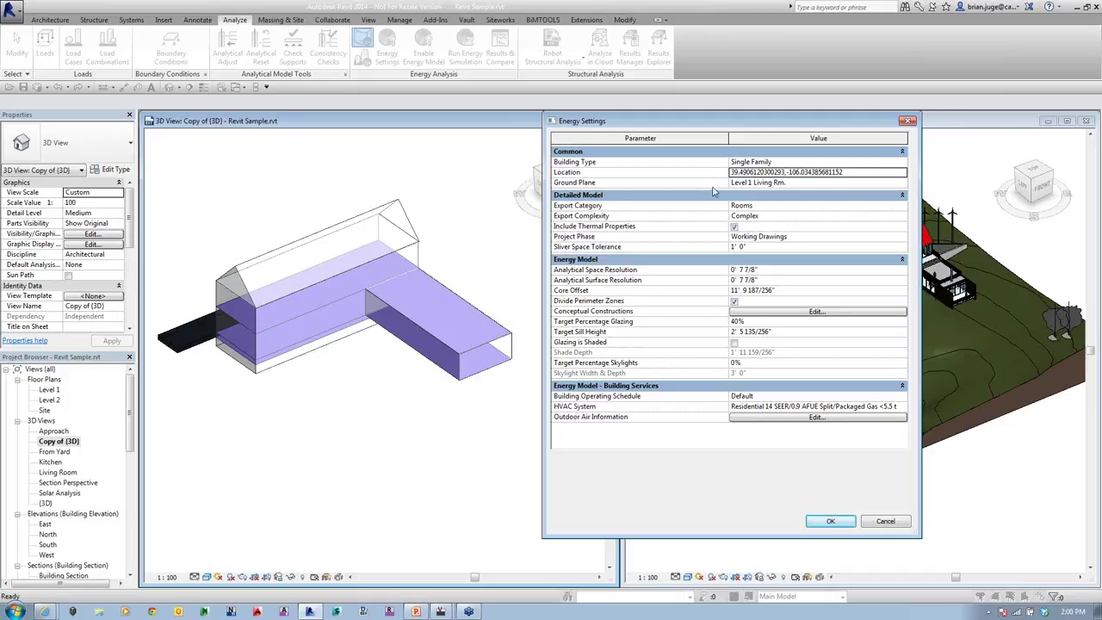
# - Review the levels available for the Ground Plane in the Energy Settings without changing the selection
pyautogui.click(890, 183)
pyautogui.click(902, 184)
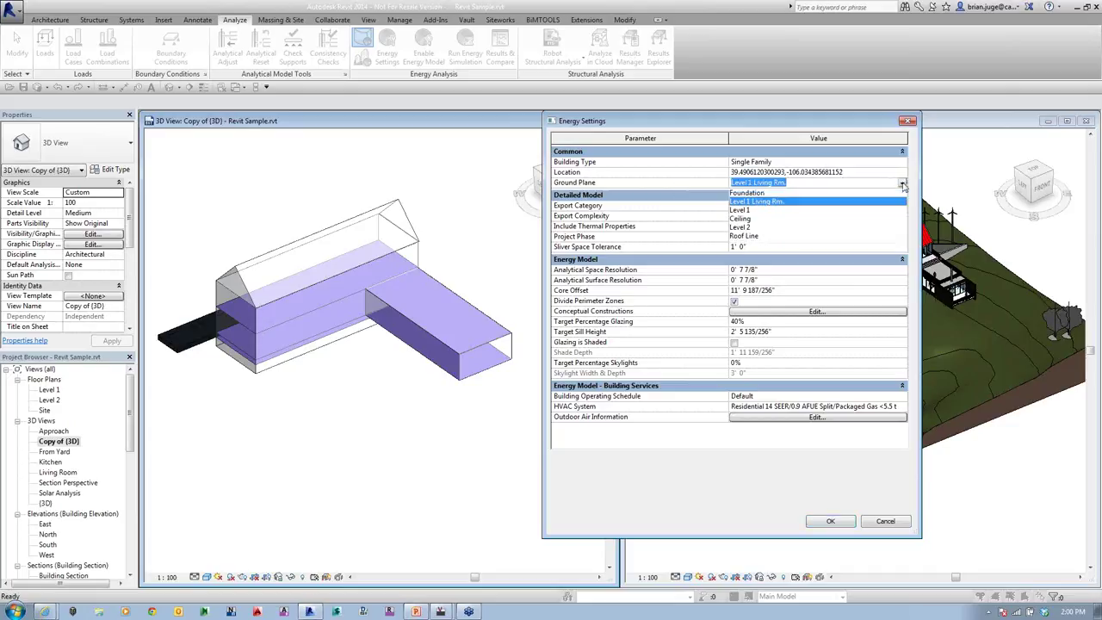
pyautogui.click(902, 184)
pyautogui.click(902, 184)
pyautogui.click(902, 184)
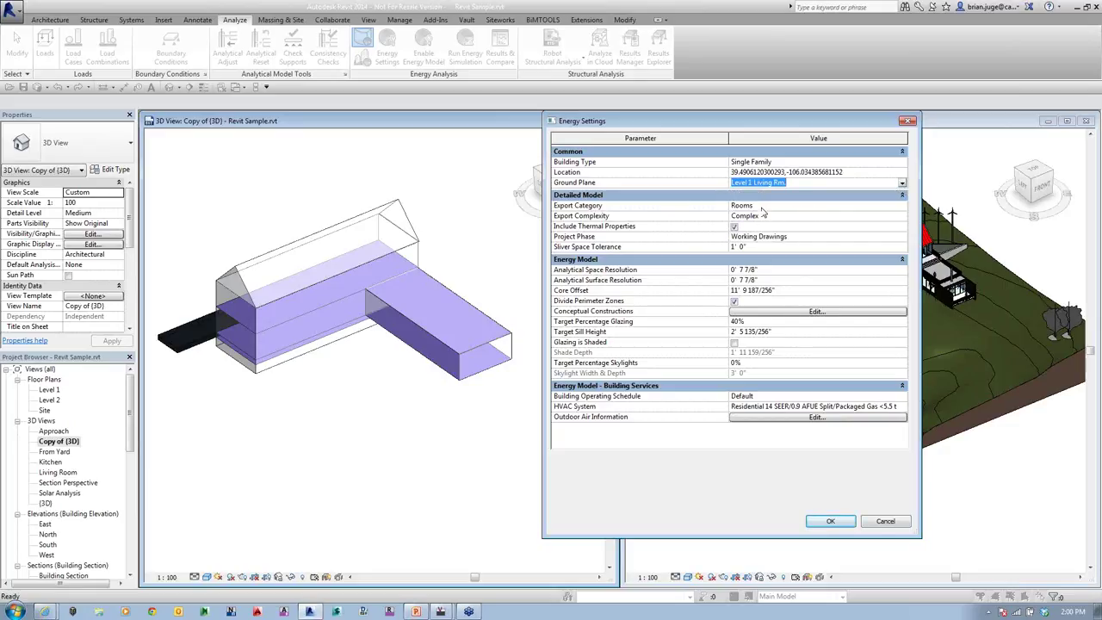
# - Review the Export Category options and the Export Complexity setting of the detailed model, keeping both, and accept the Energy Settings
pyautogui.click(814, 207)
pyautogui.click(901, 207)
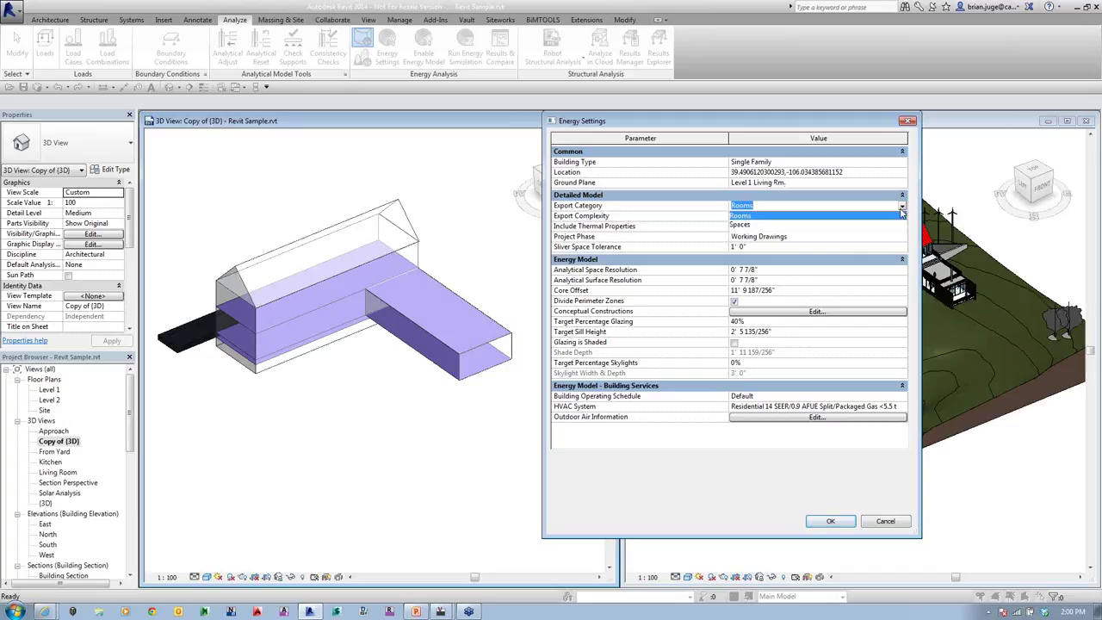
pyautogui.click(901, 208)
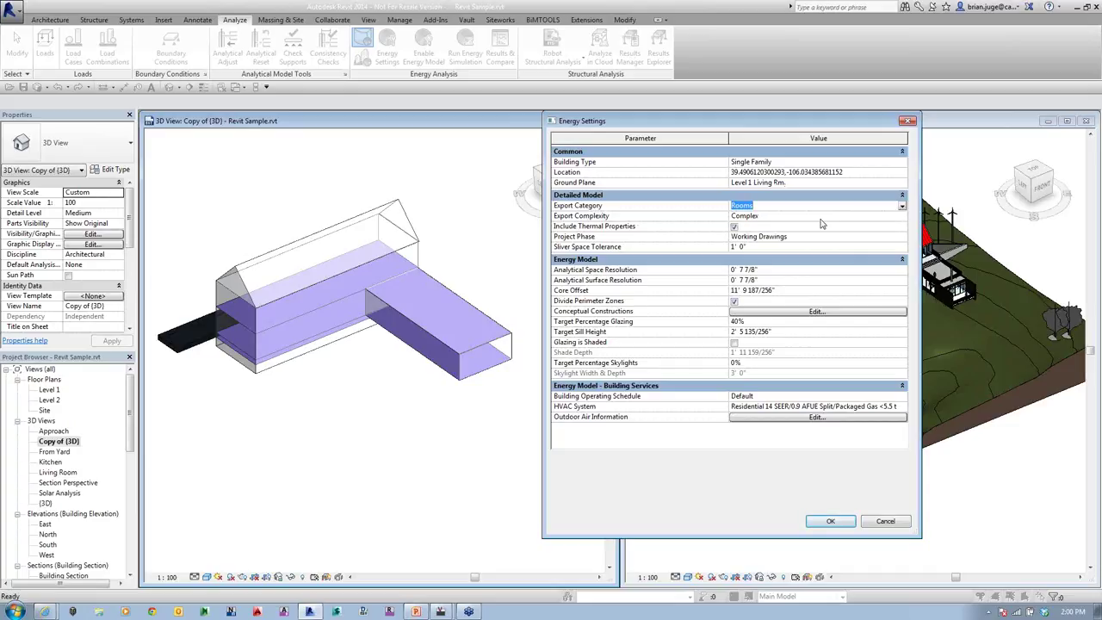
pyautogui.click(861, 216)
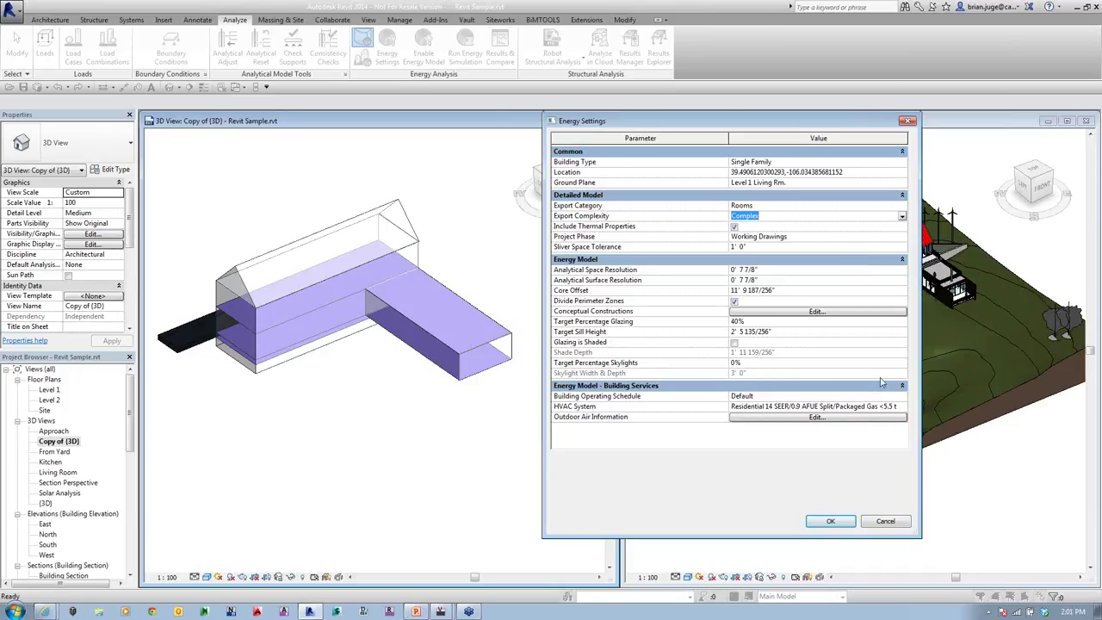
pyautogui.click(831, 521)
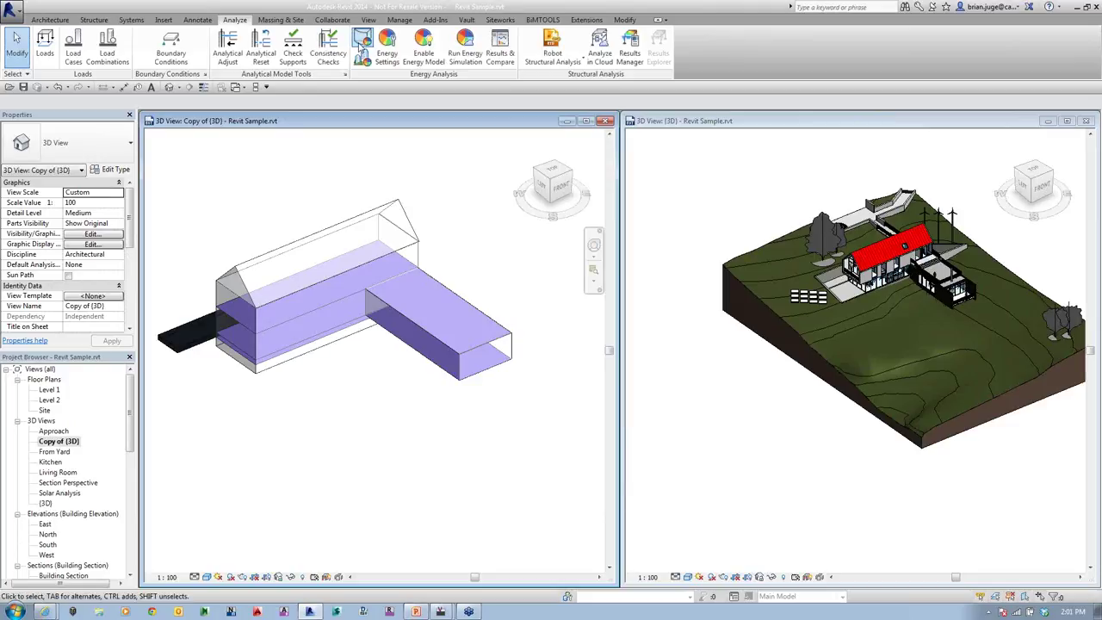
# - Enable the energy model for the conceptual masses and accept the mass zone warnings
pyautogui.click(363, 58)
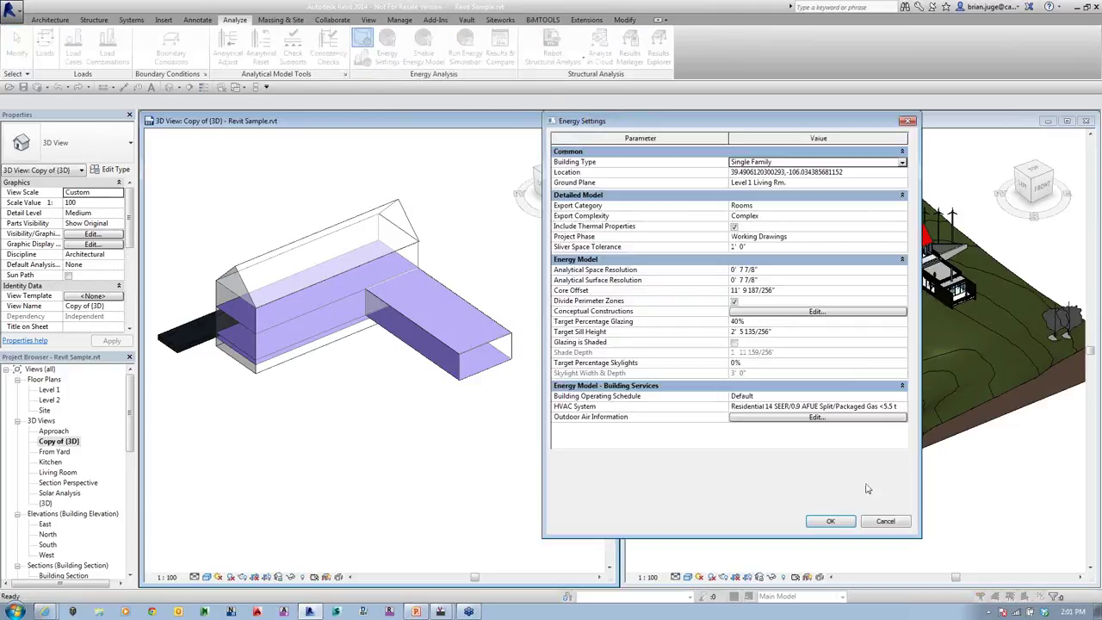
pyautogui.click(834, 523)
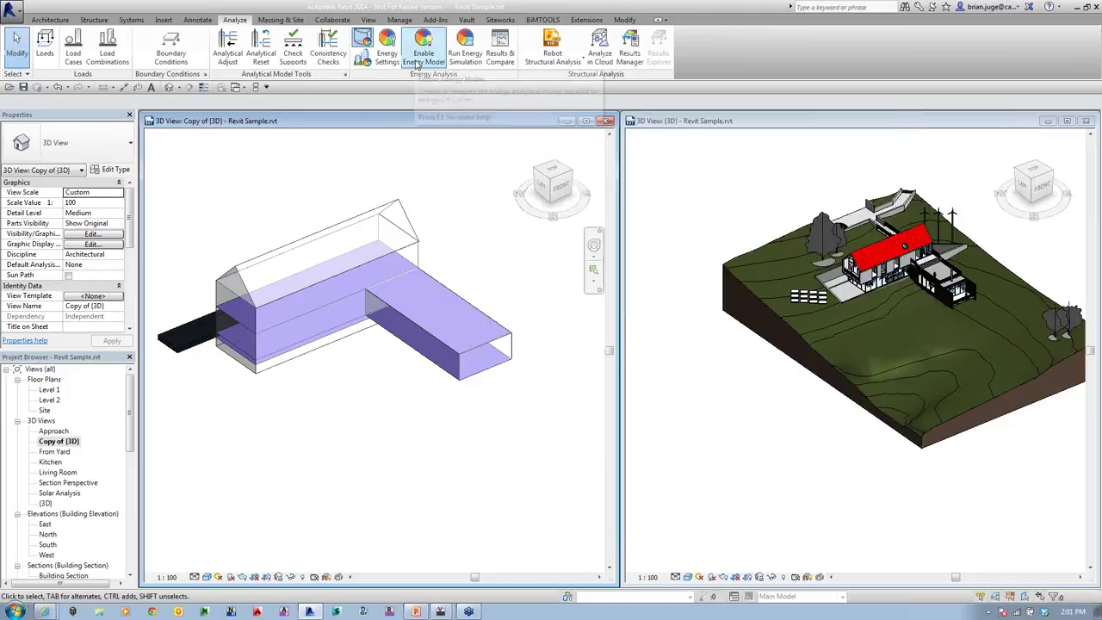
pyautogui.click(423, 47)
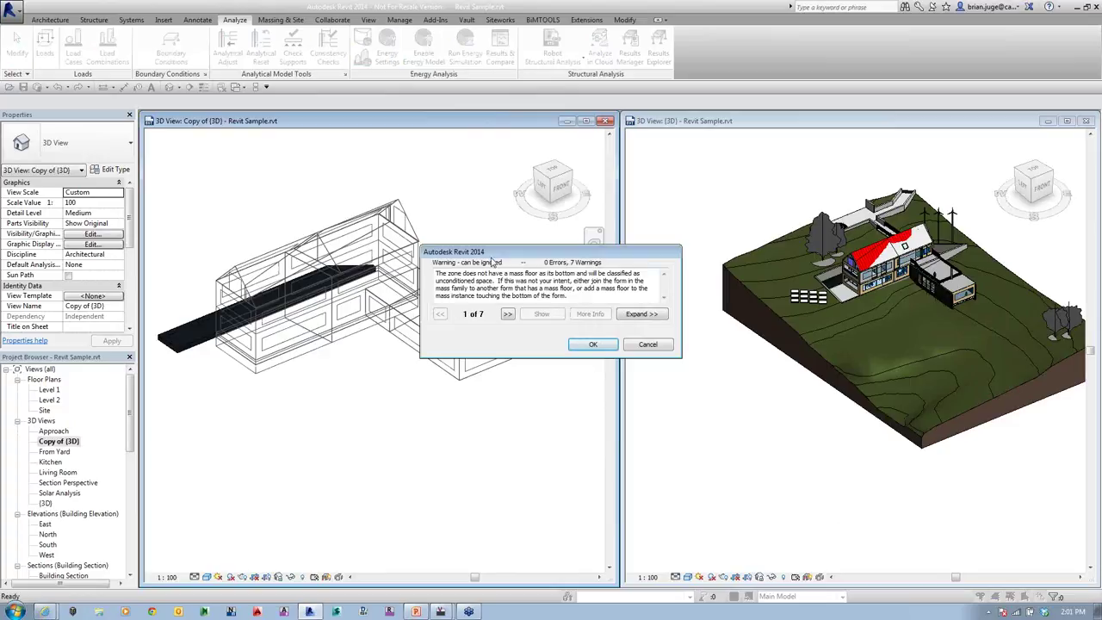
pyautogui.moveTo(493, 258); pyautogui.dragTo(455, 453)
pyautogui.click(558, 539)
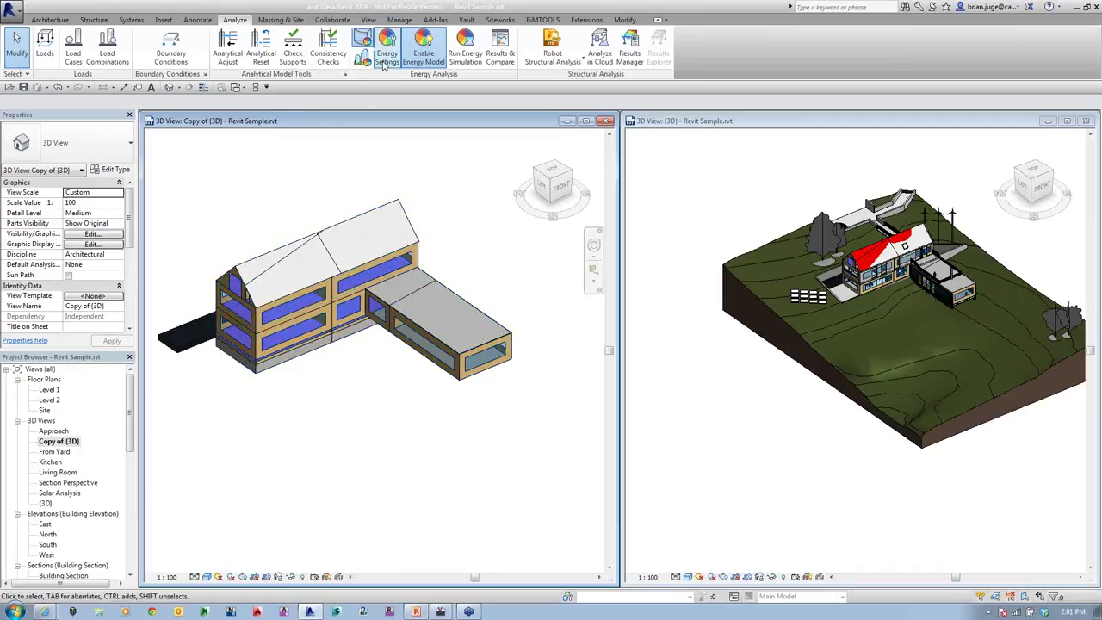
# - Set the energy model's Core Offset to 5' in the Energy Settings and inspect the perimeter zones on the low wing
pyautogui.click(385, 66)
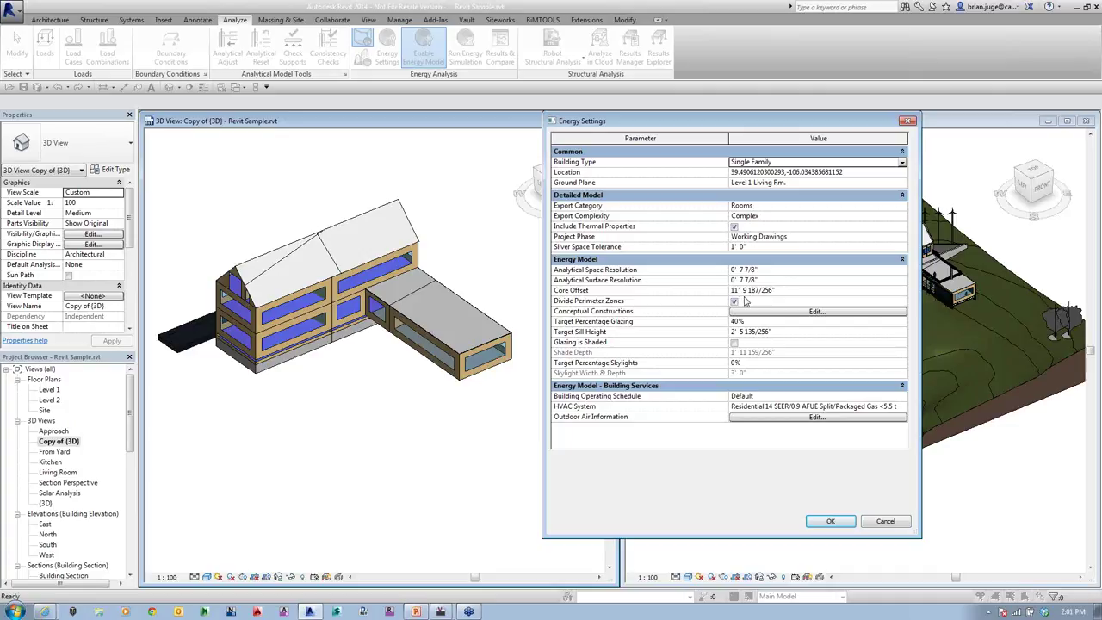
pyautogui.click(786, 290)
pyautogui.write('5')
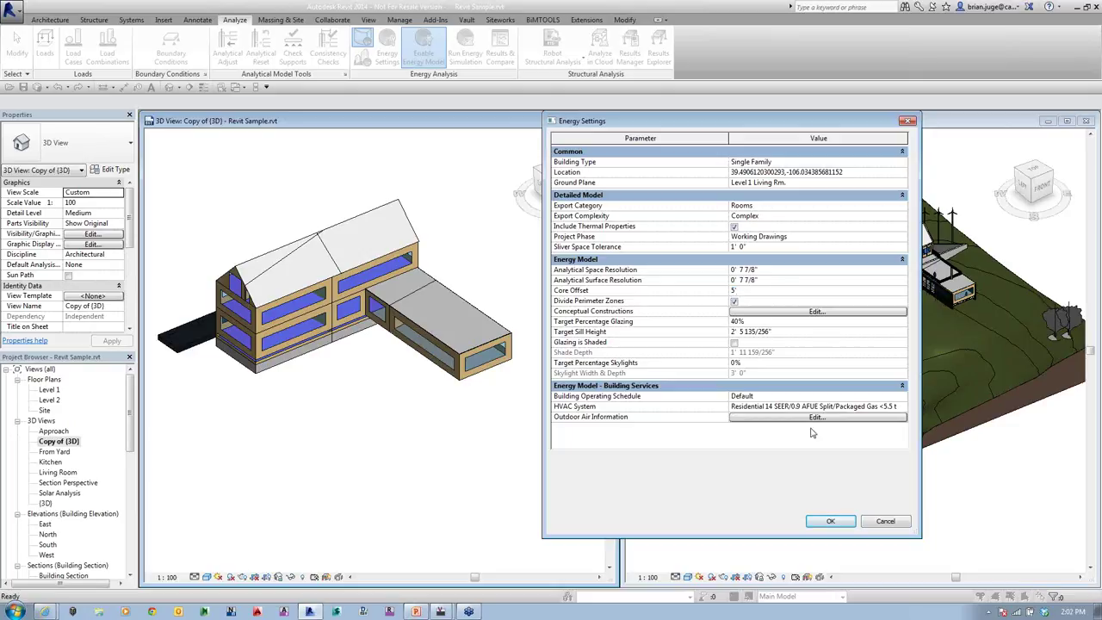
pyautogui.click(831, 522)
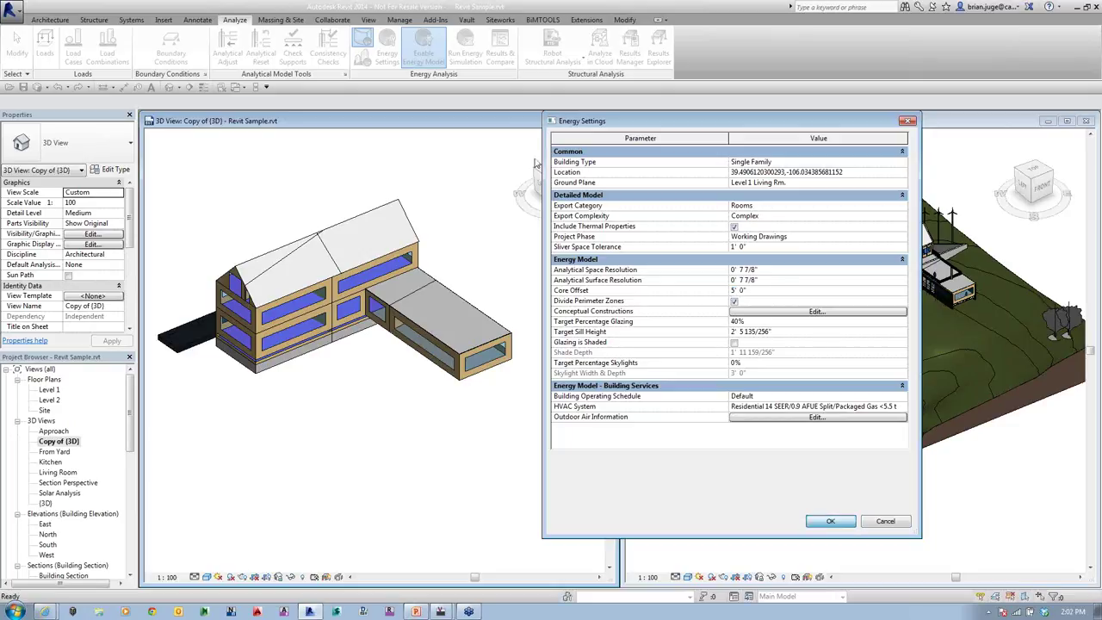
pyautogui.scroll(3, 533, 334)
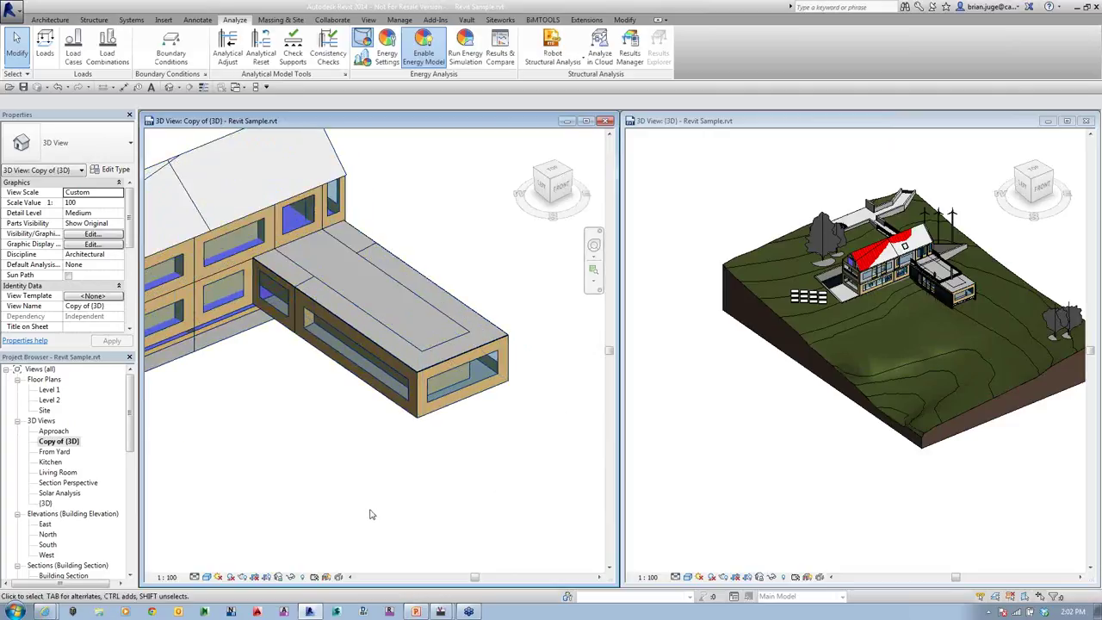
pyautogui.scroll(-2, 360, 508)
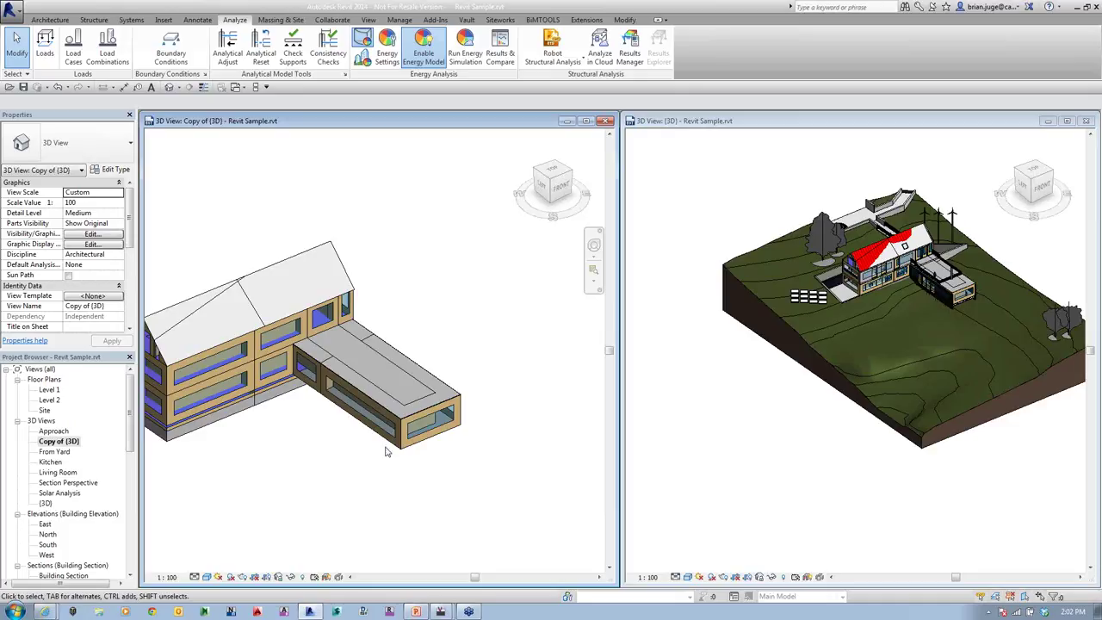
# - Review the Energy Model parameters in the Energy Settings once more and accept them without changes
pyautogui.click(384, 54)
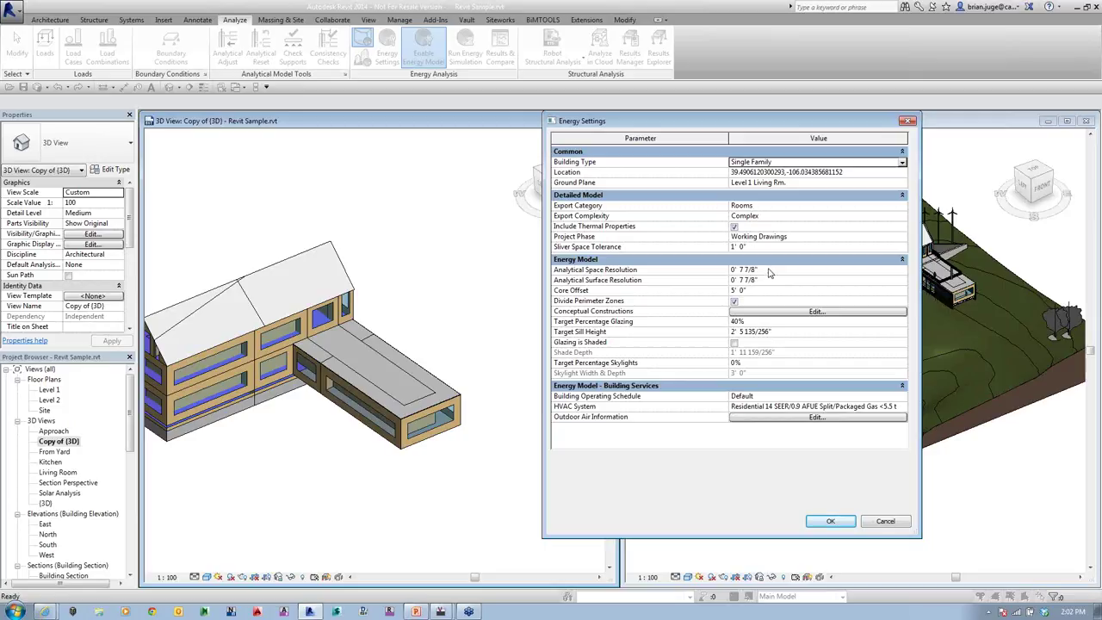
pyautogui.click(327, 381)
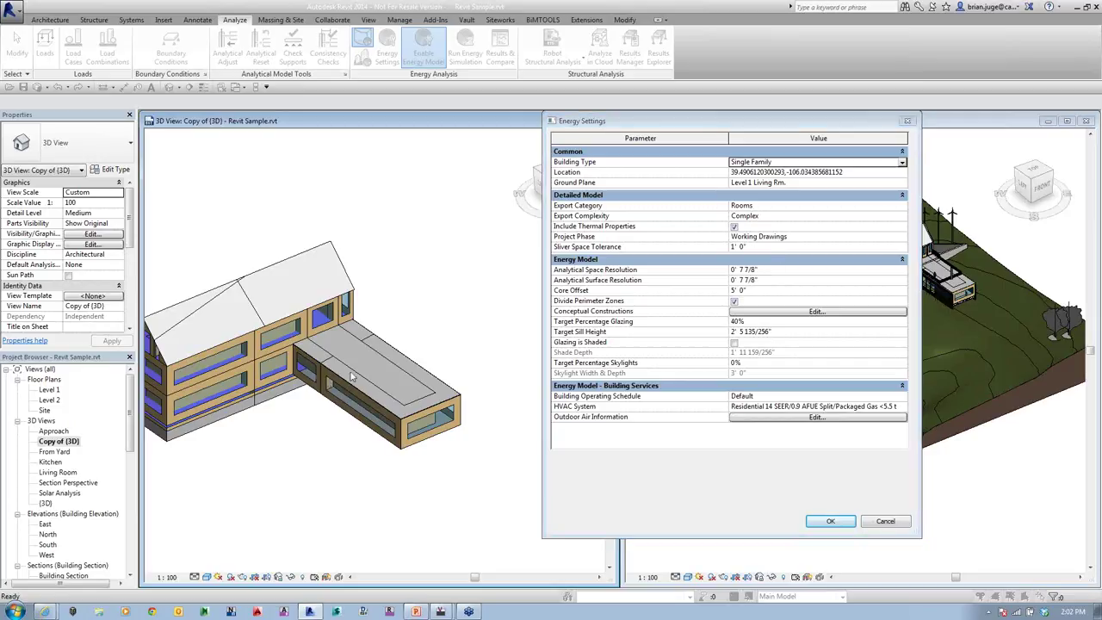
pyautogui.click(840, 523)
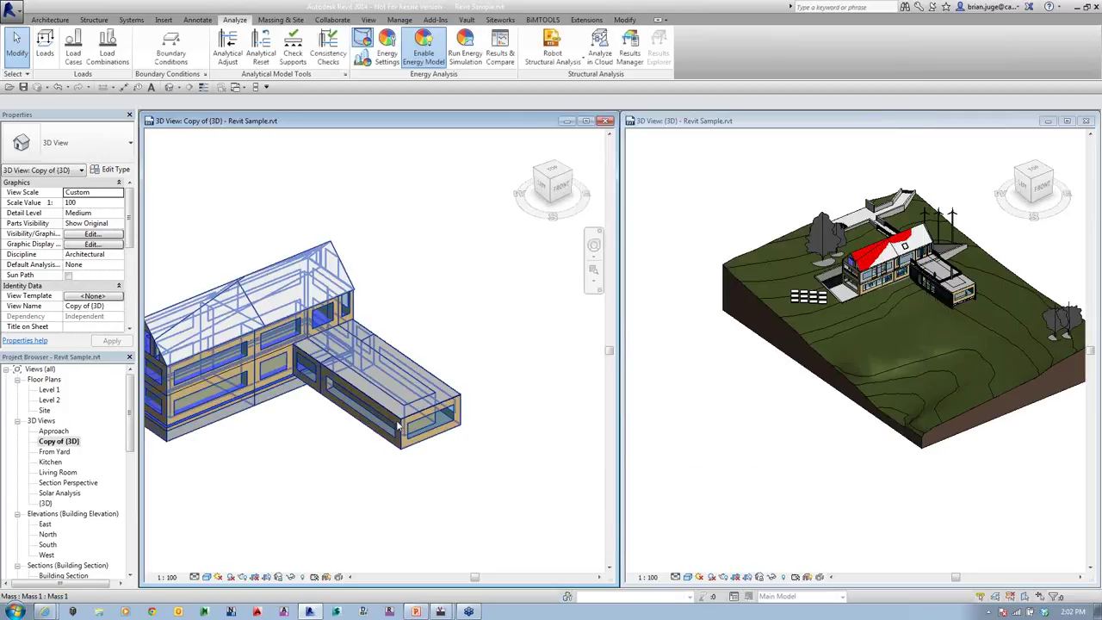
# - Set the energy values of the low wing's long exterior mass wall to By Surface with 80% target glazing
pyautogui.click(394, 424)
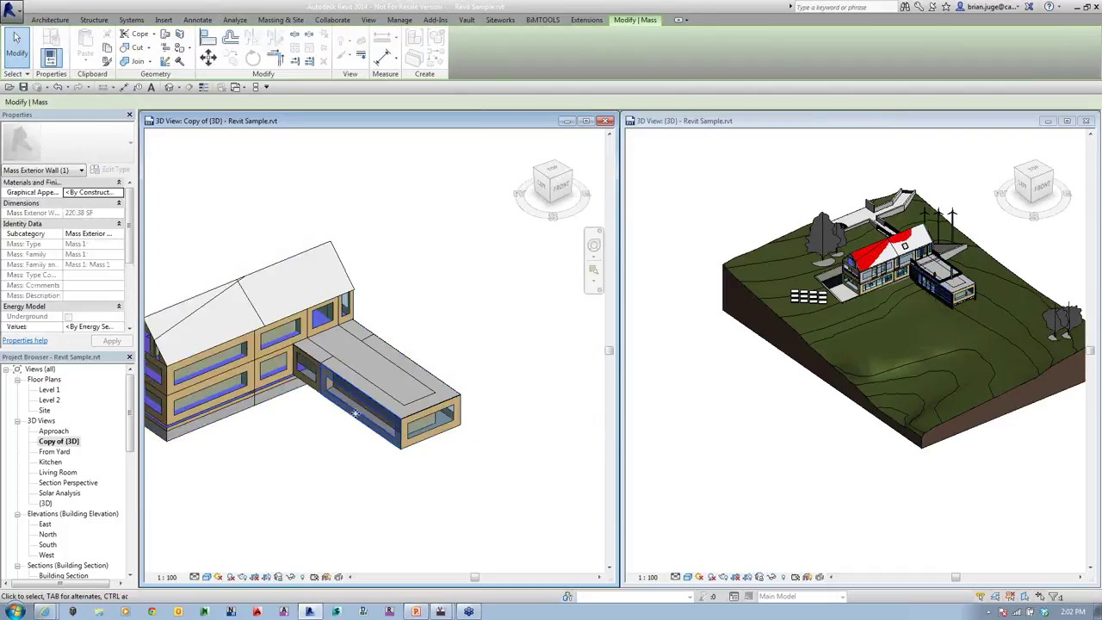
pyautogui.scroll(-2, 127, 278)
pyautogui.scroll(-1, 127, 277)
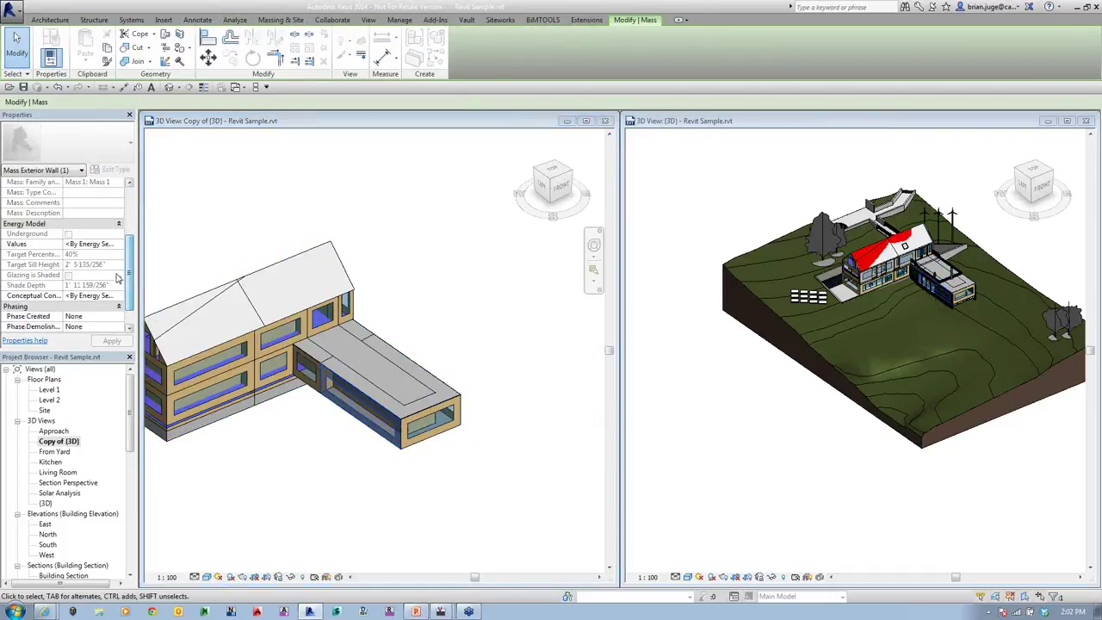
pyautogui.click(120, 244)
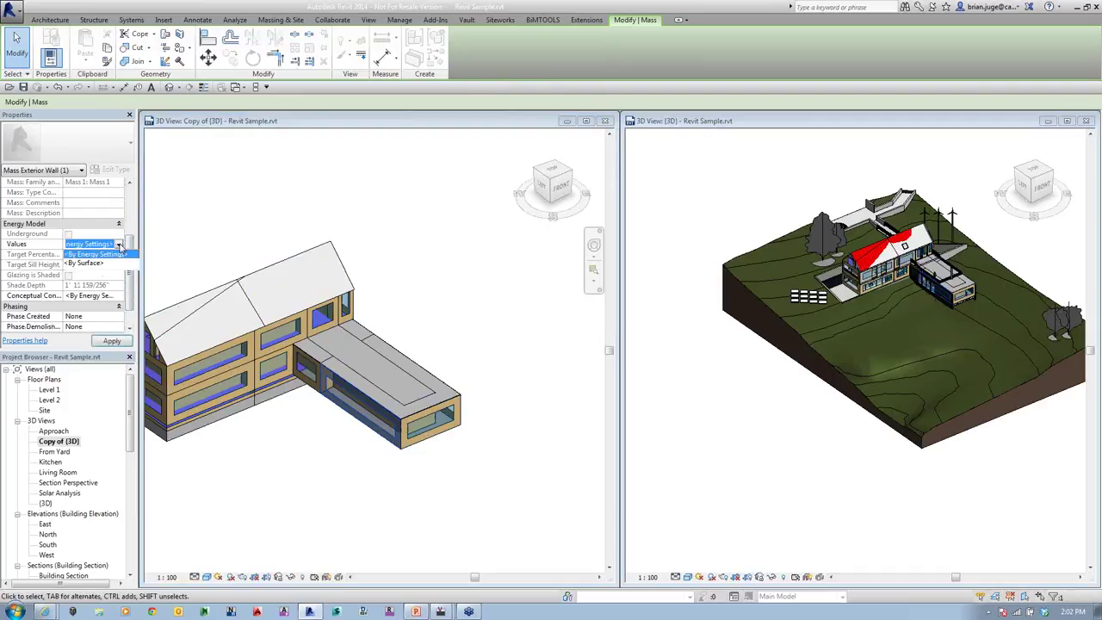
pyautogui.click(99, 265)
pyautogui.click(98, 254)
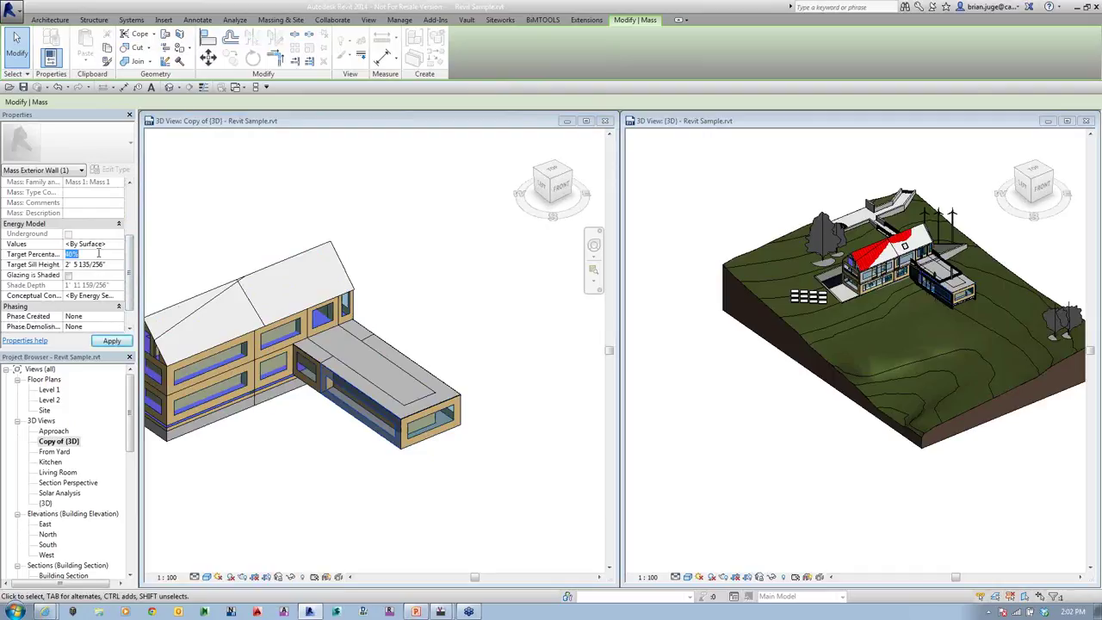
pyautogui.write('80')
pyautogui.press('Return')
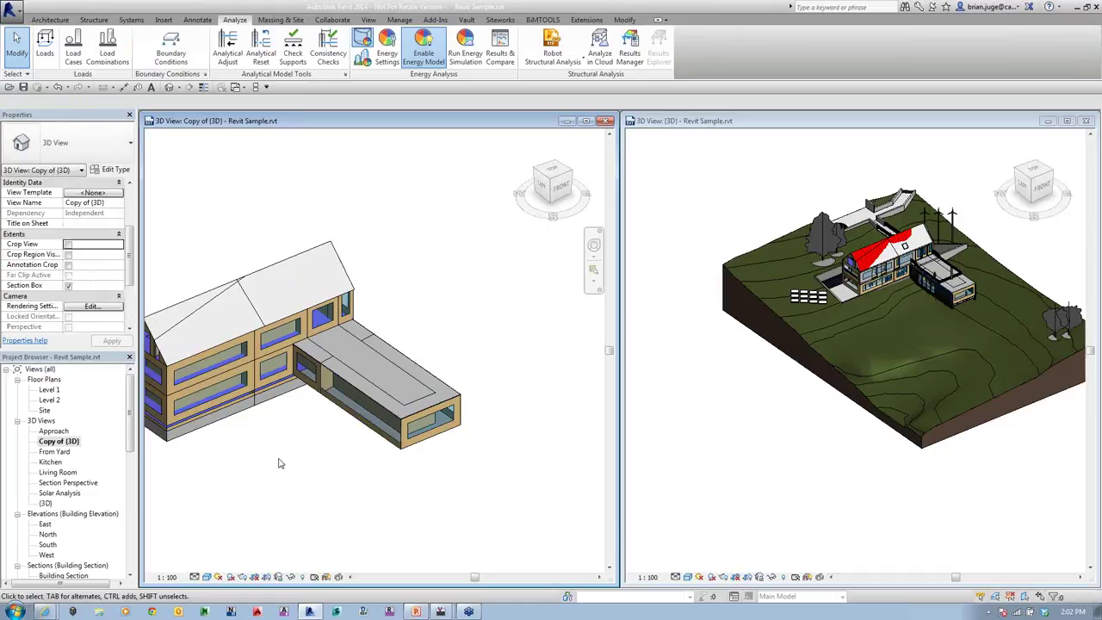
# - Check the Conceptual Constructions property of the glazing on the low wing's long wall, keeping By Energy Settings
pyautogui.moveTo(271, 464); pyautogui.dragTo(366, 468, button='middle')
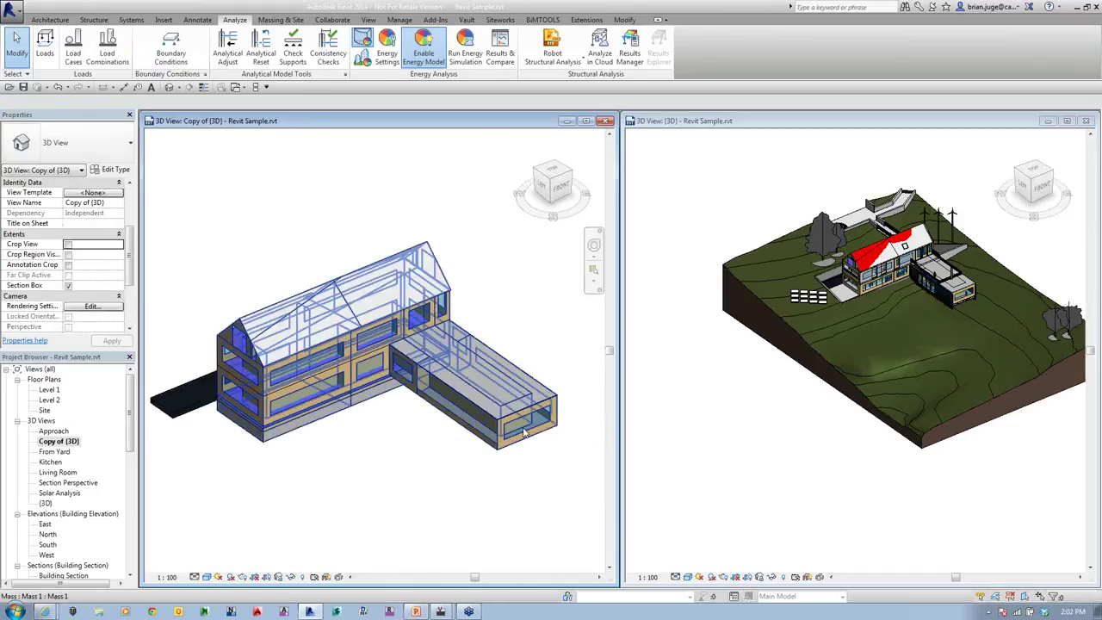
pyautogui.press('Tab')
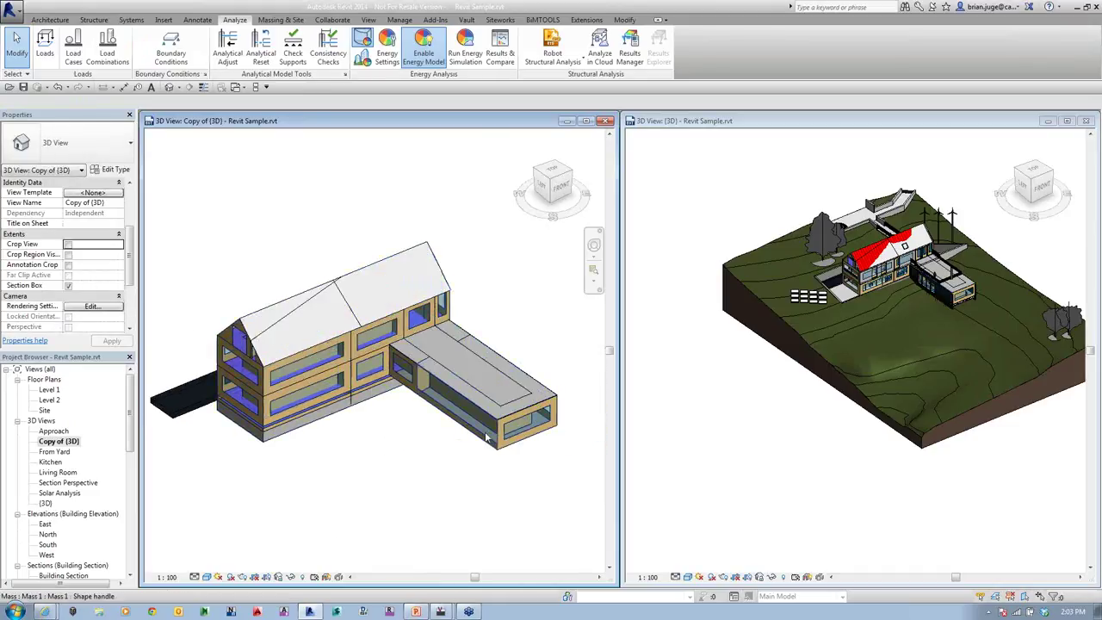
pyautogui.click(487, 439)
pyautogui.click(121, 268)
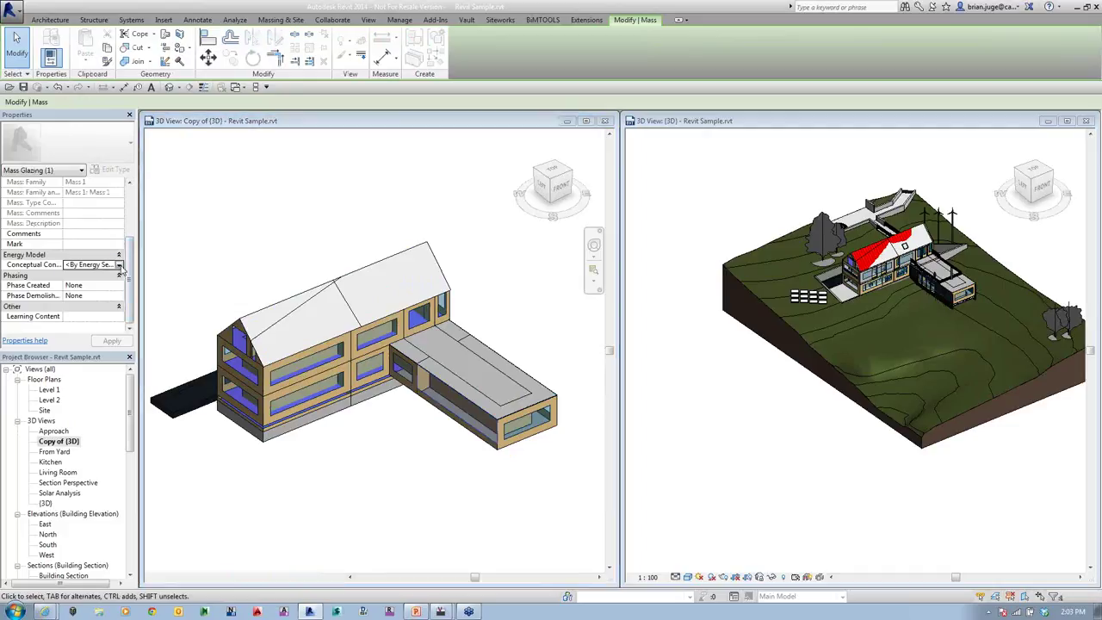
pyautogui.click(121, 267)
pyautogui.click(434, 547)
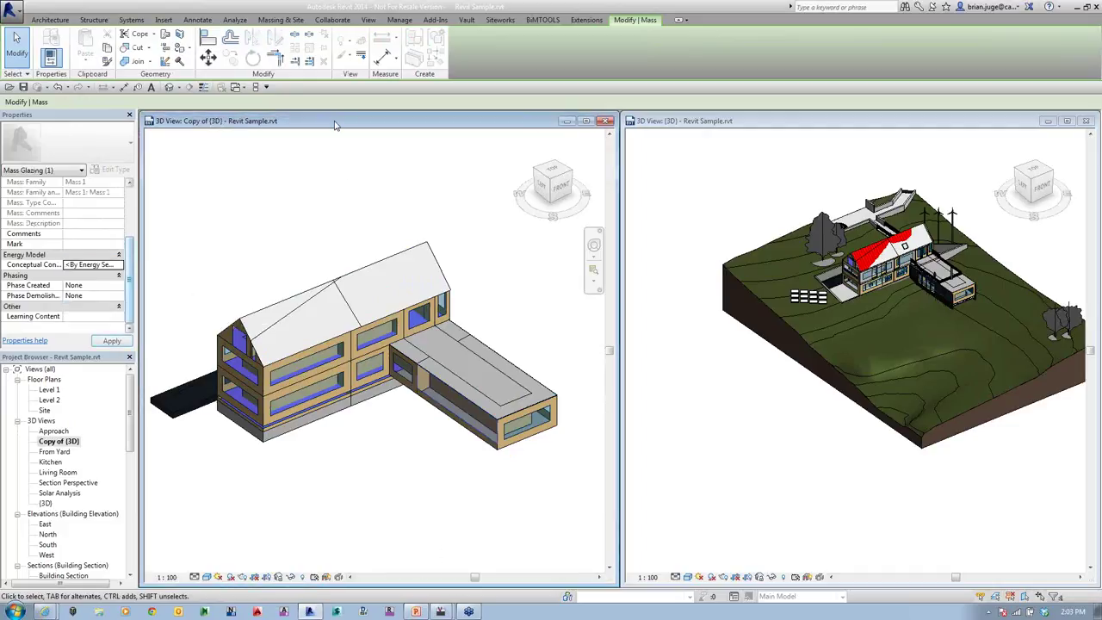
pyautogui.click(339, 172)
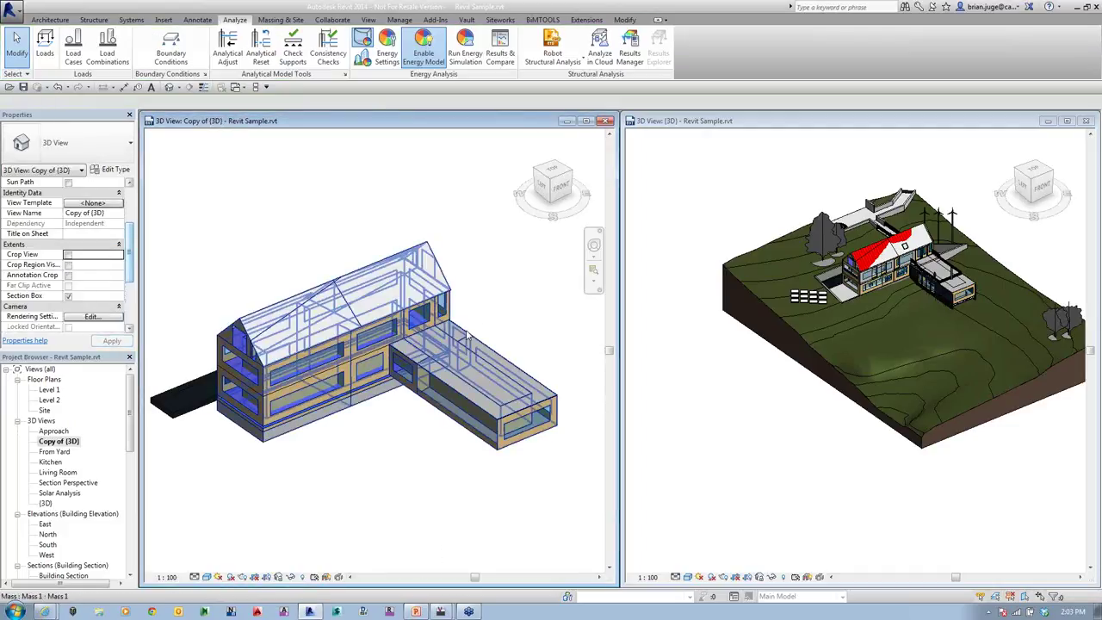
# - Set the Target Percentage Glazing to 20% in the Energy Settings and apply it to the energy model
pyautogui.click(386, 54)
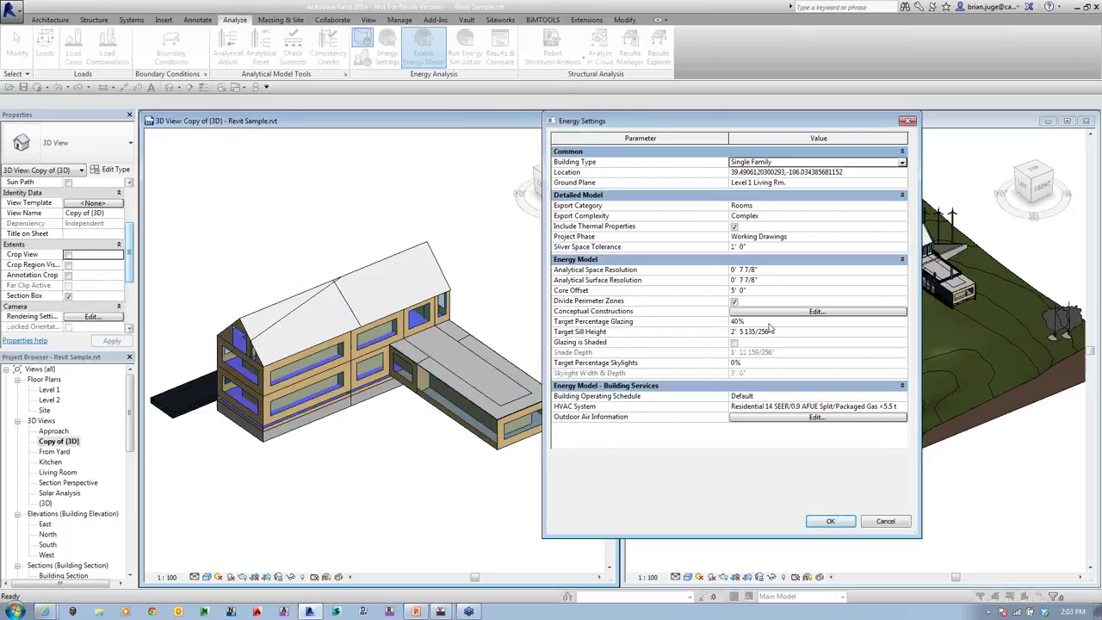
pyautogui.click(769, 322)
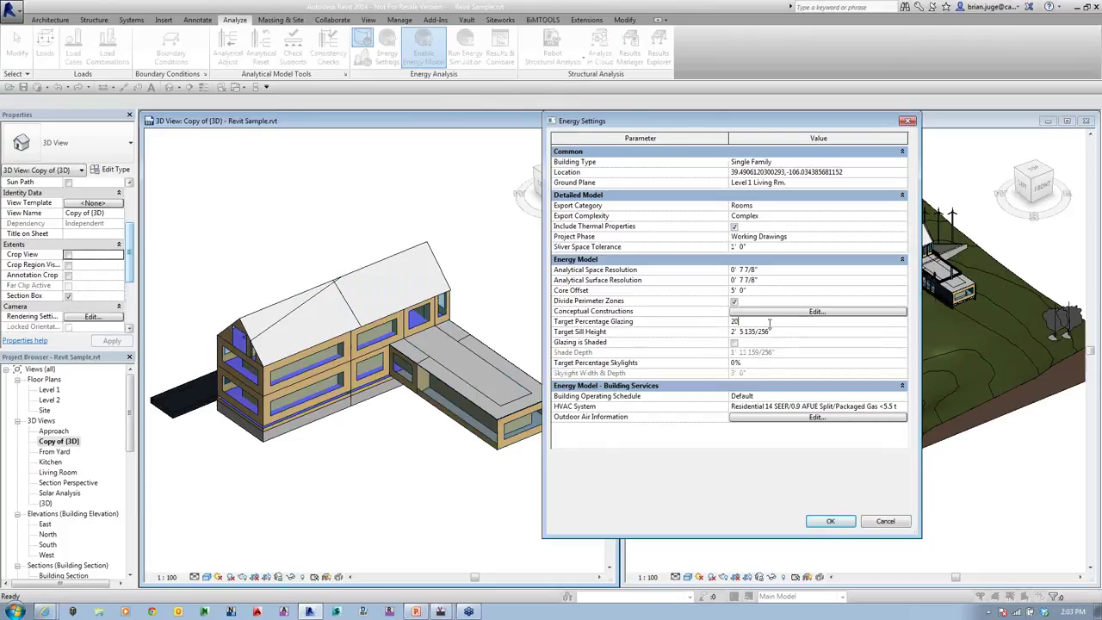
pyautogui.write('20')
pyautogui.click(801, 332)
pyautogui.click(830, 521)
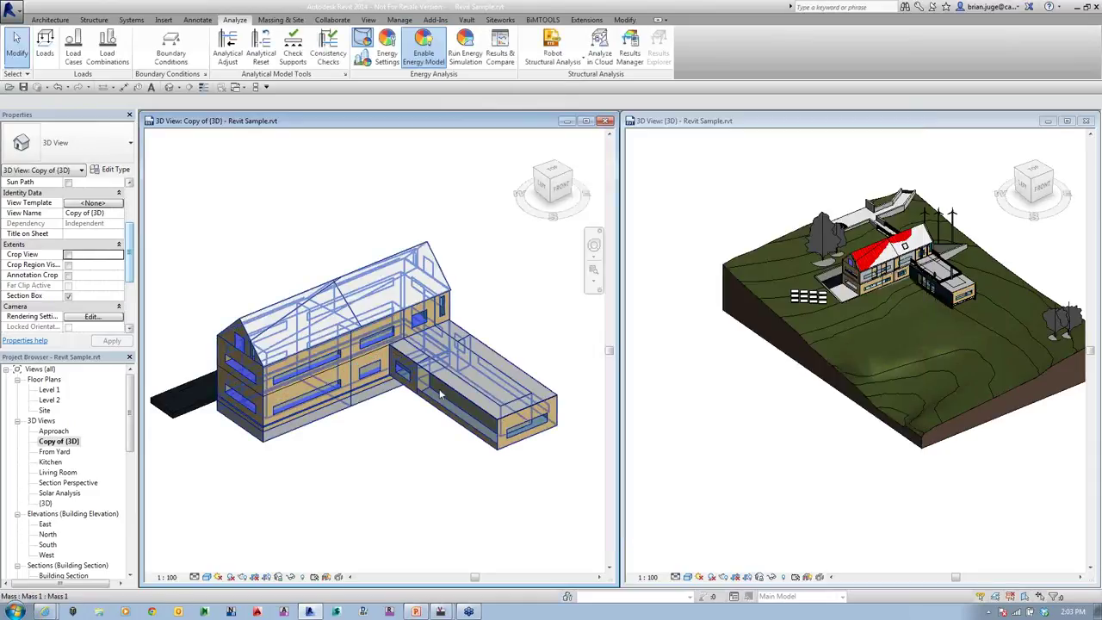
# - Review the glass constructions available for the low wing's long glazing, keep By Energy Settings and clear the selection
pyautogui.click(481, 411)
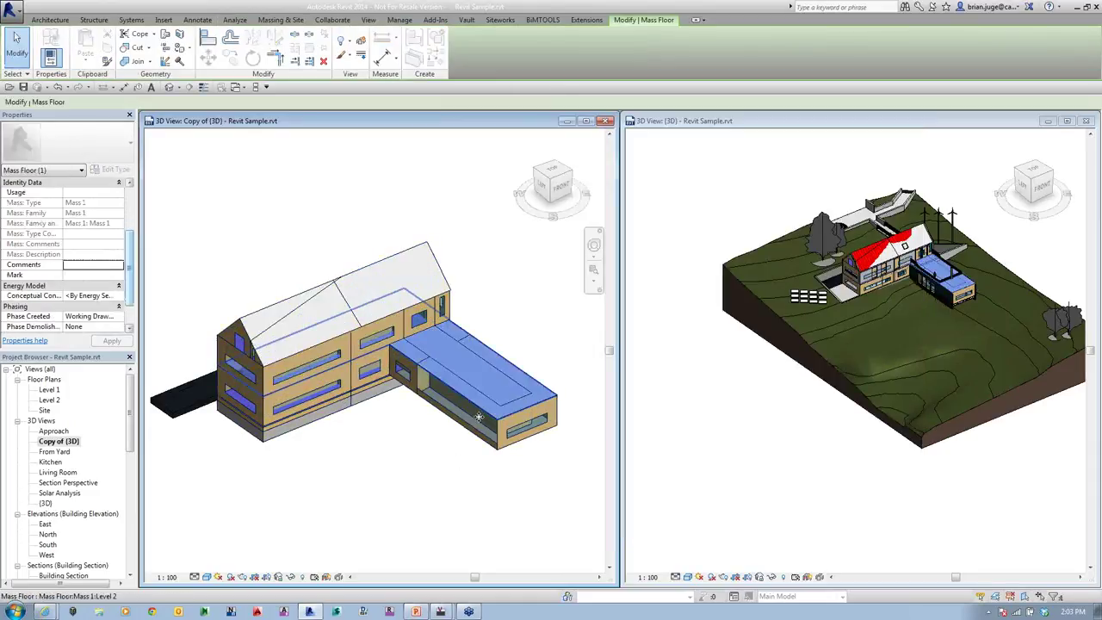
pyautogui.press('Escape')
pyautogui.press('Tab')
pyautogui.click(464, 398)
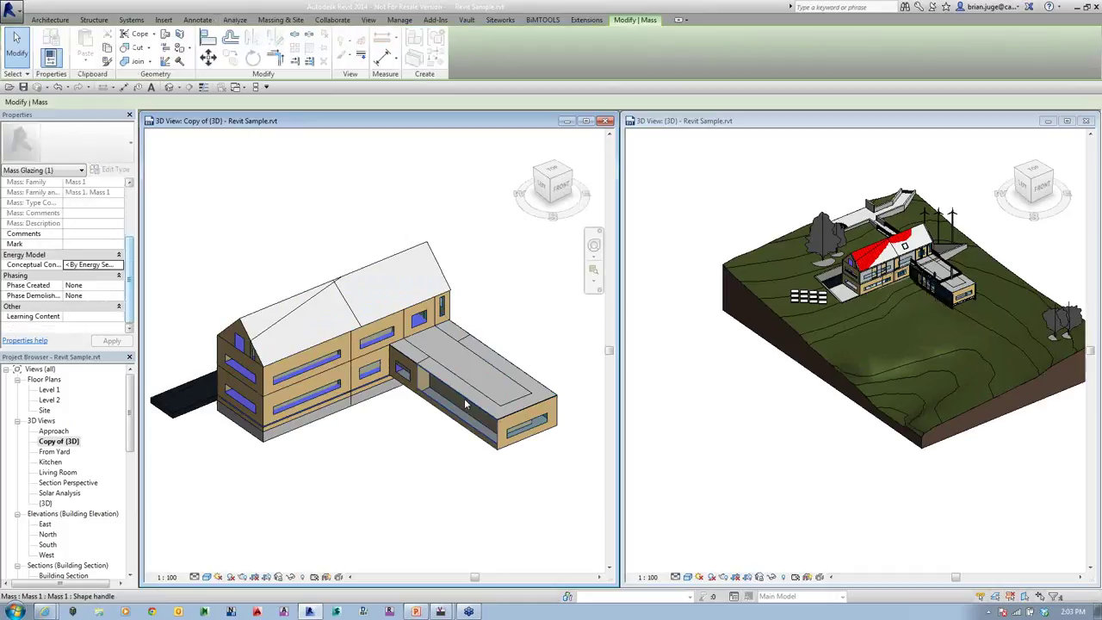
pyautogui.click(94, 265)
pyautogui.click(118, 265)
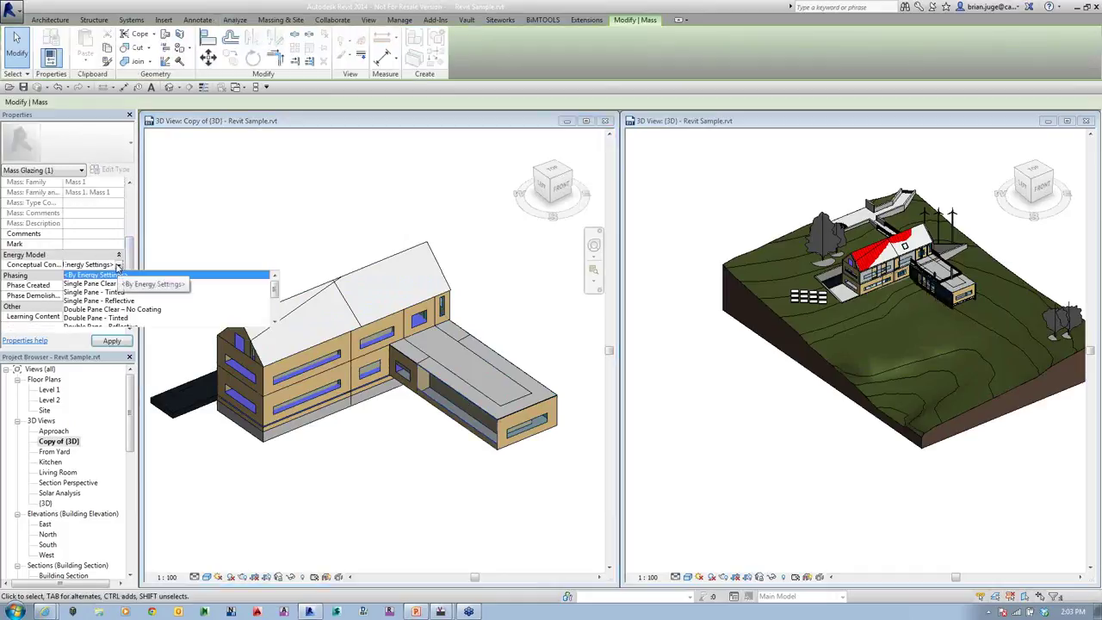
pyautogui.click(125, 274)
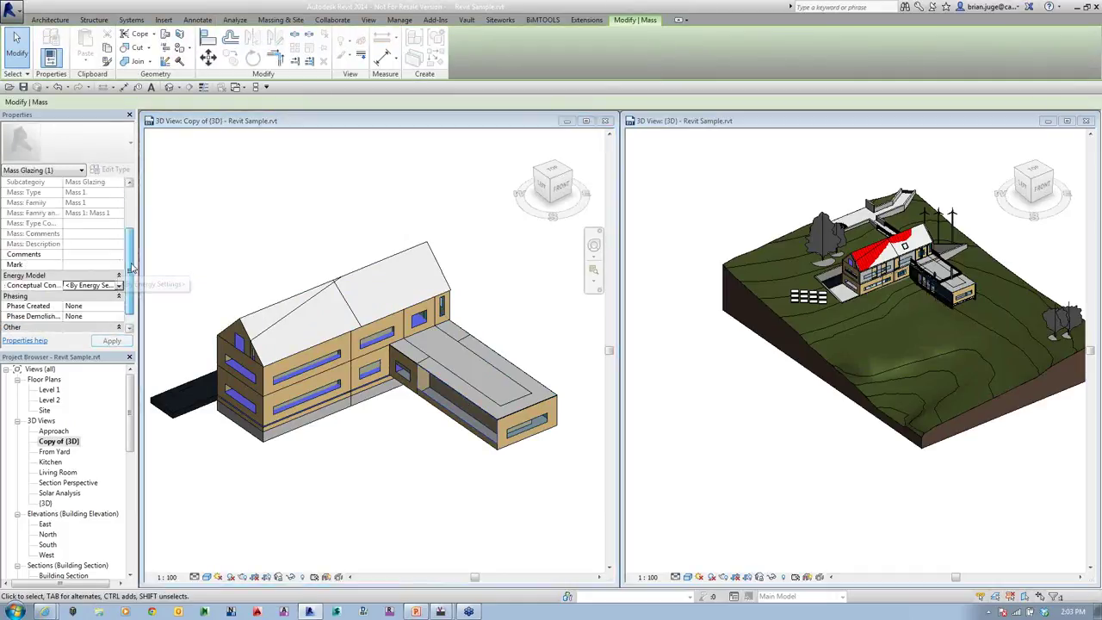
pyautogui.scroll(4, 129, 258)
pyautogui.click(177, 207)
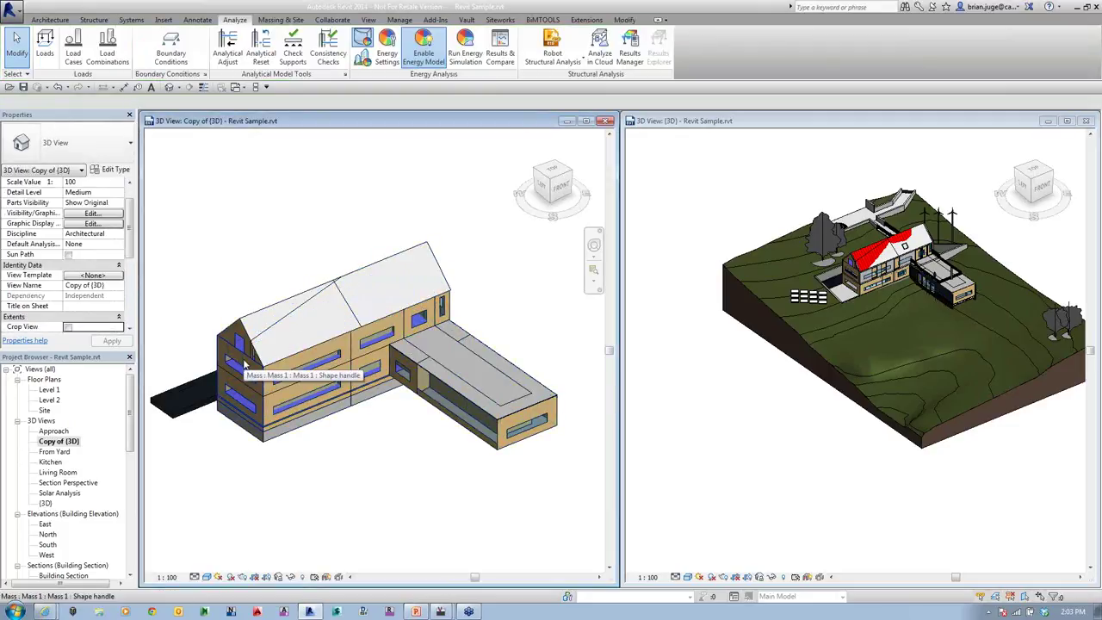
# - Set the main building's gable end wall to By Surface with 80% target glazing and turn off Reveal Hidden Elements mode
pyautogui.click(245, 365)
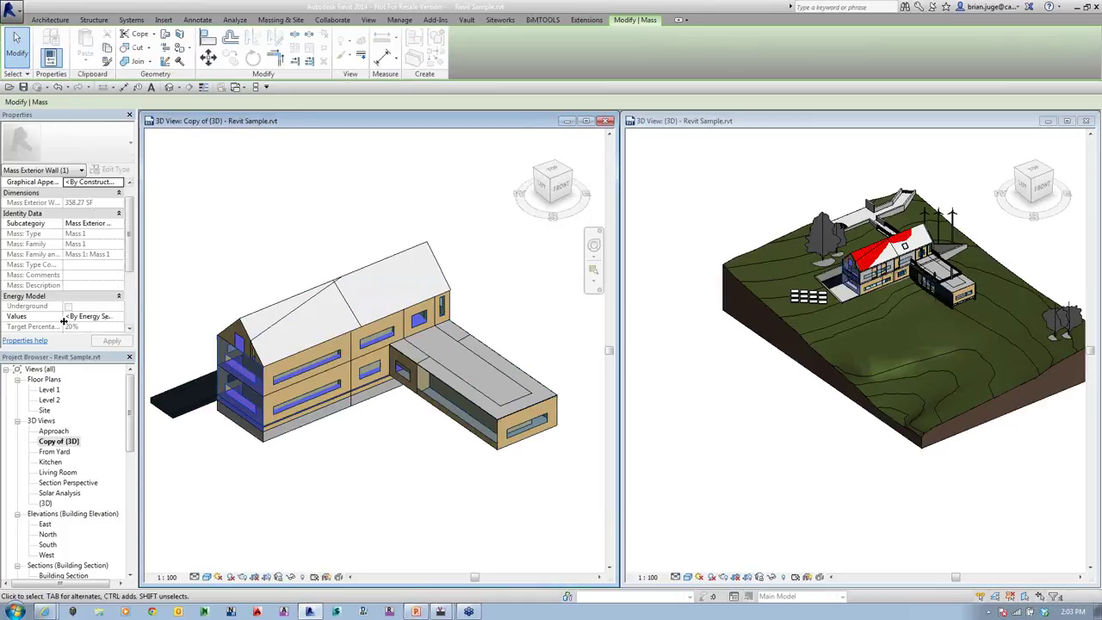
pyautogui.click(95, 316)
pyautogui.click(120, 317)
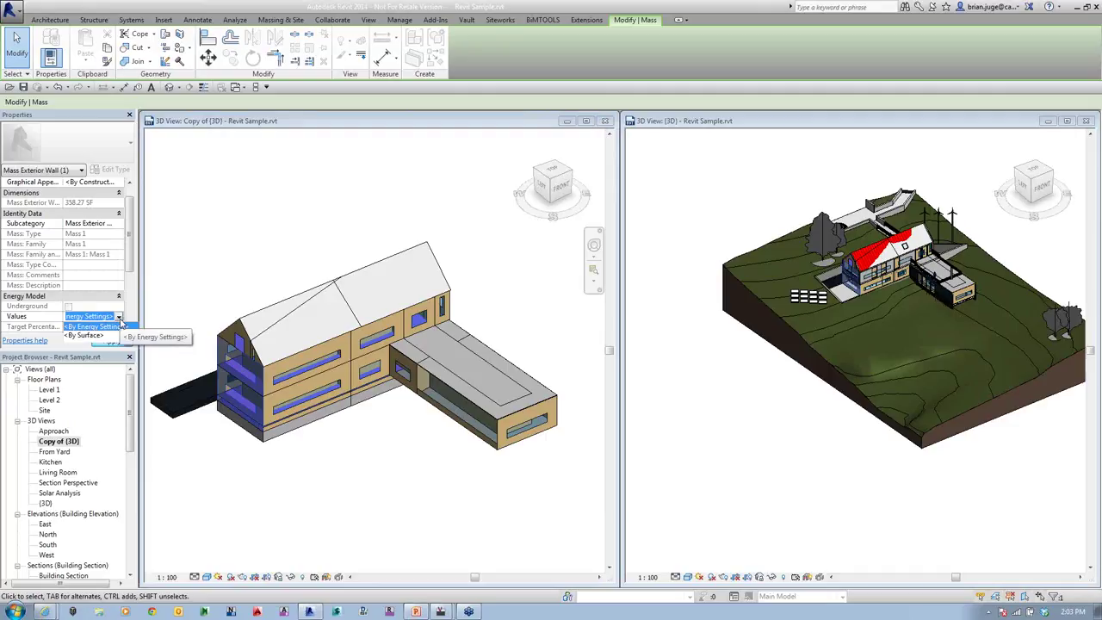
pyautogui.click(85, 335)
pyautogui.click(91, 327)
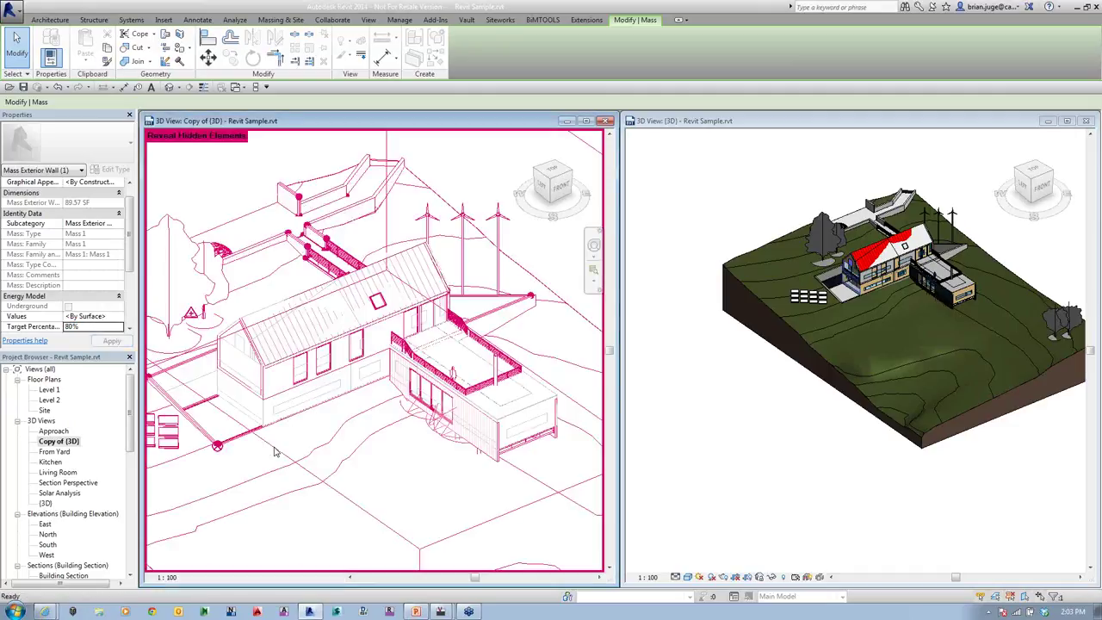
pyautogui.click(276, 451)
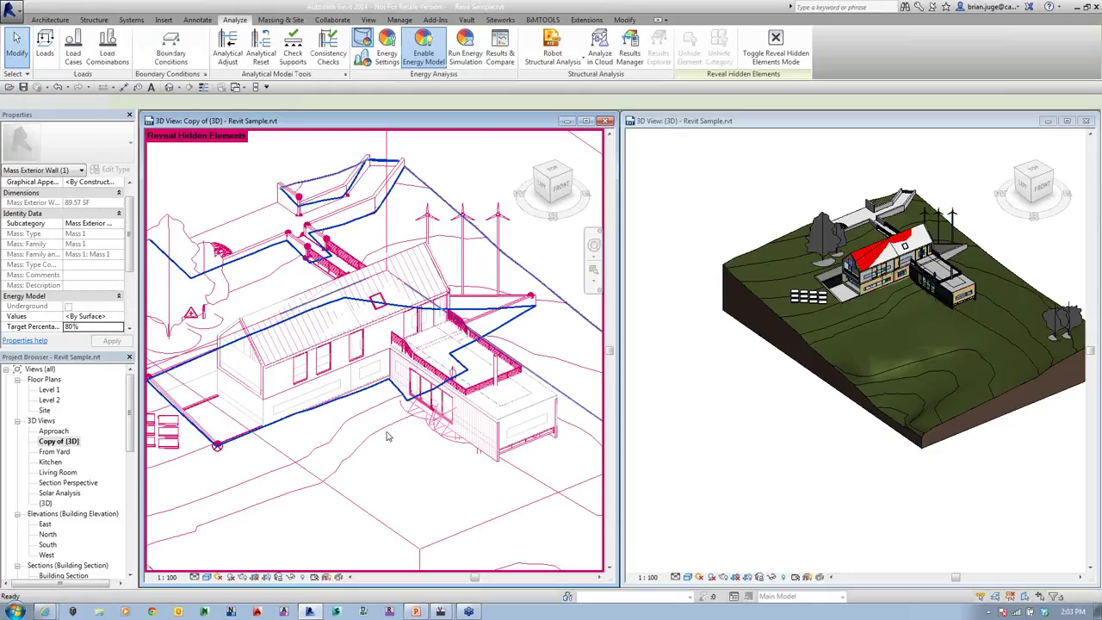
pyautogui.click(302, 576)
pyautogui.moveTo(342, 453); pyautogui.dragTo(420, 434, button='middle')
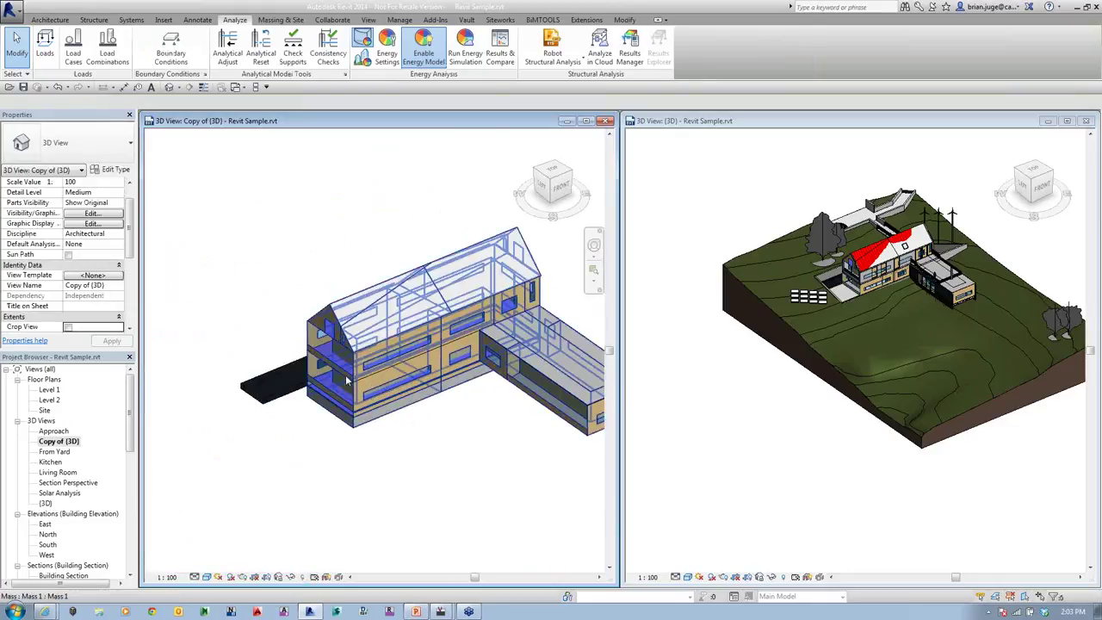
pyautogui.scroll(2, 346, 377)
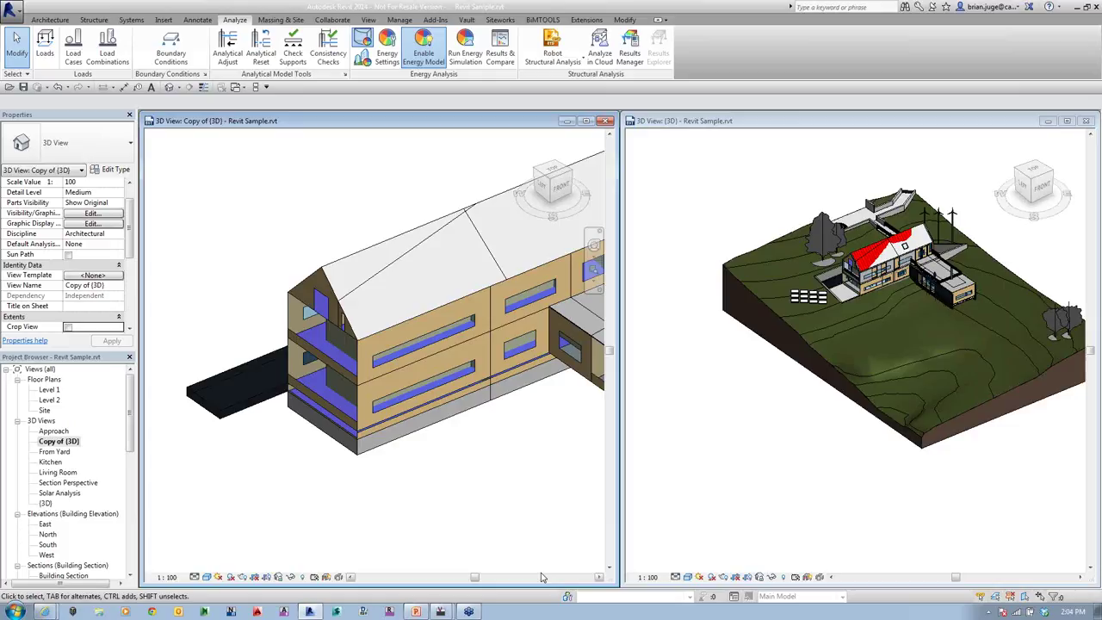
# - Review the constructions available for Mass Exterior Wall in the Energy Settings' Conceptual Constructions, keeping Lightweight Construction – Typical Cold Climate Insulation
pyautogui.click(386, 52)
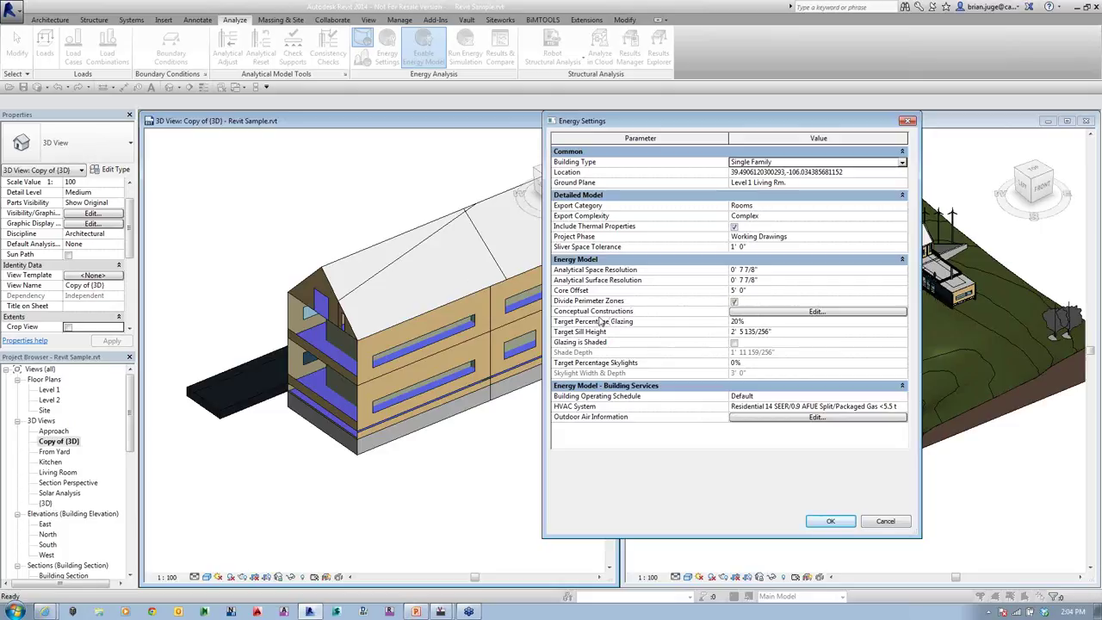
pyautogui.click(789, 312)
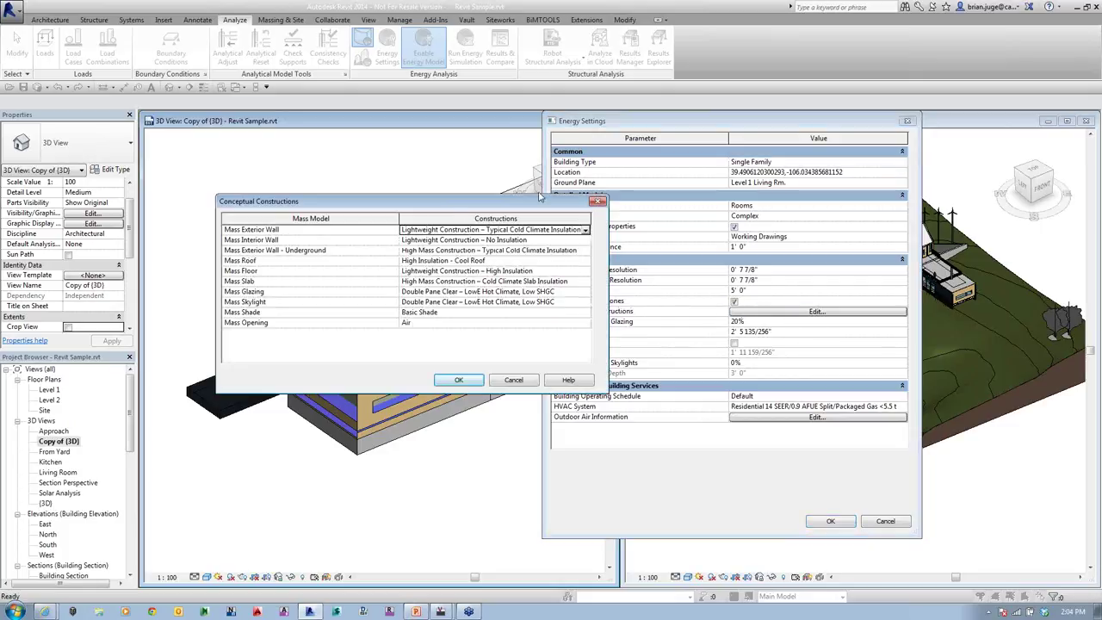
pyautogui.moveTo(514, 199); pyautogui.dragTo(721, 144)
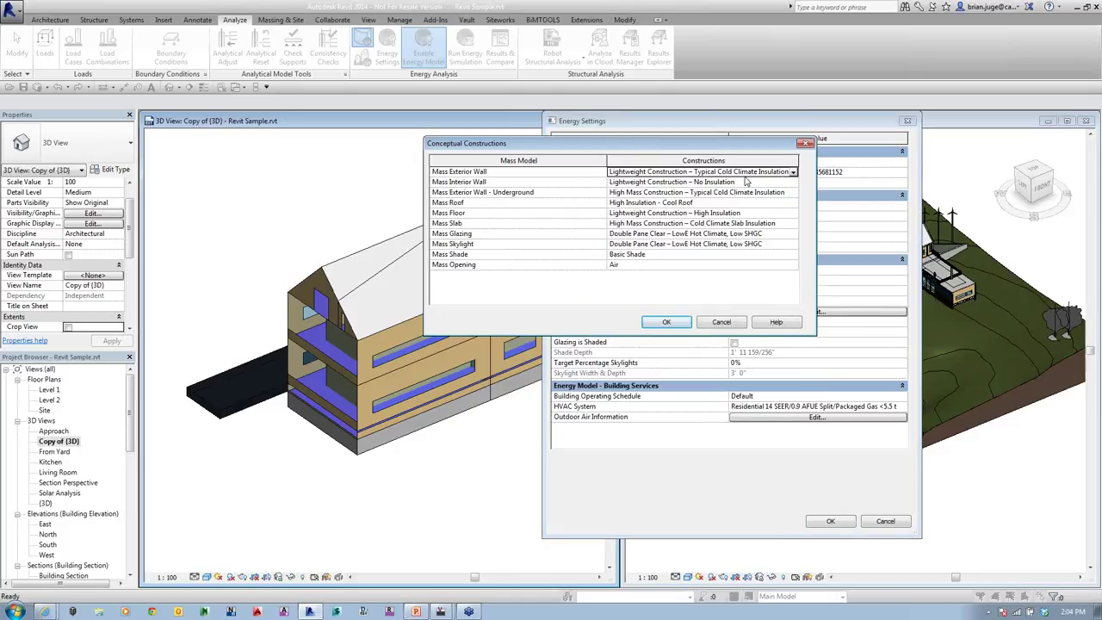
pyautogui.click(793, 172)
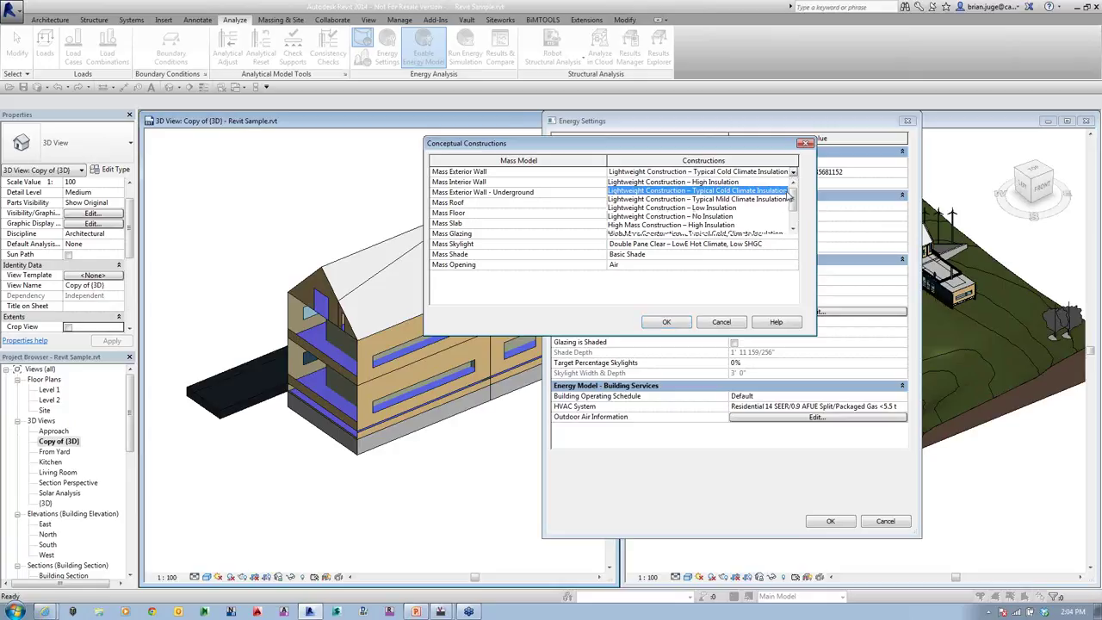
pyautogui.moveTo(793, 197); pyautogui.dragTo(795, 216)
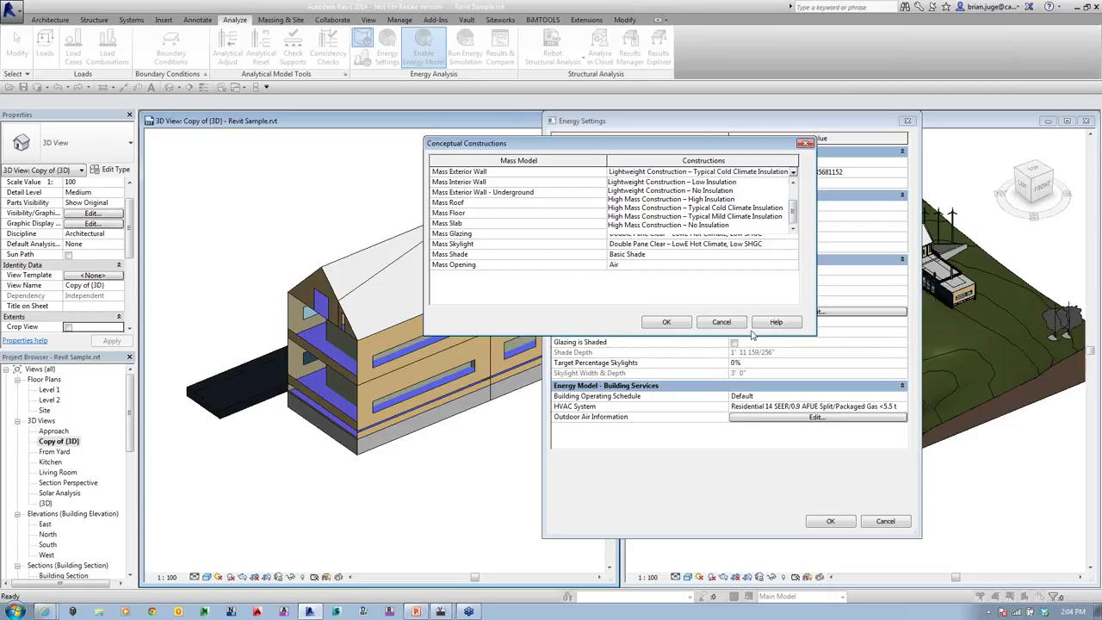
pyautogui.click(721, 320)
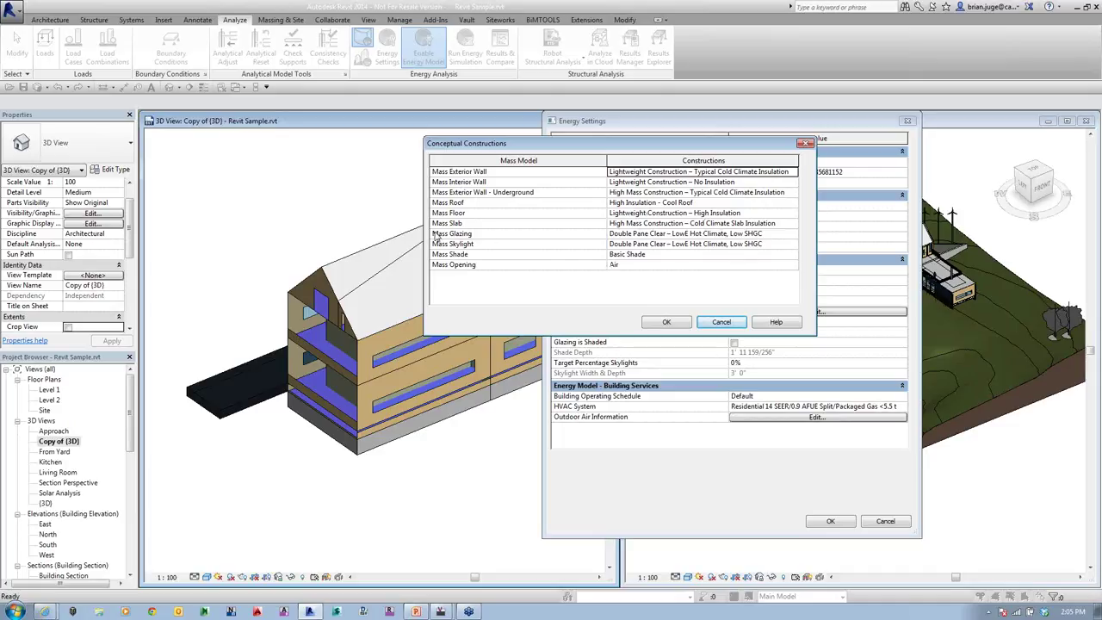
# - Review the Mass Glazing constructions, keep Double Pane Clear – LowE Hot Climate, Low SHGC and leave the Conceptual Constructions without changes
pyautogui.click(658, 235)
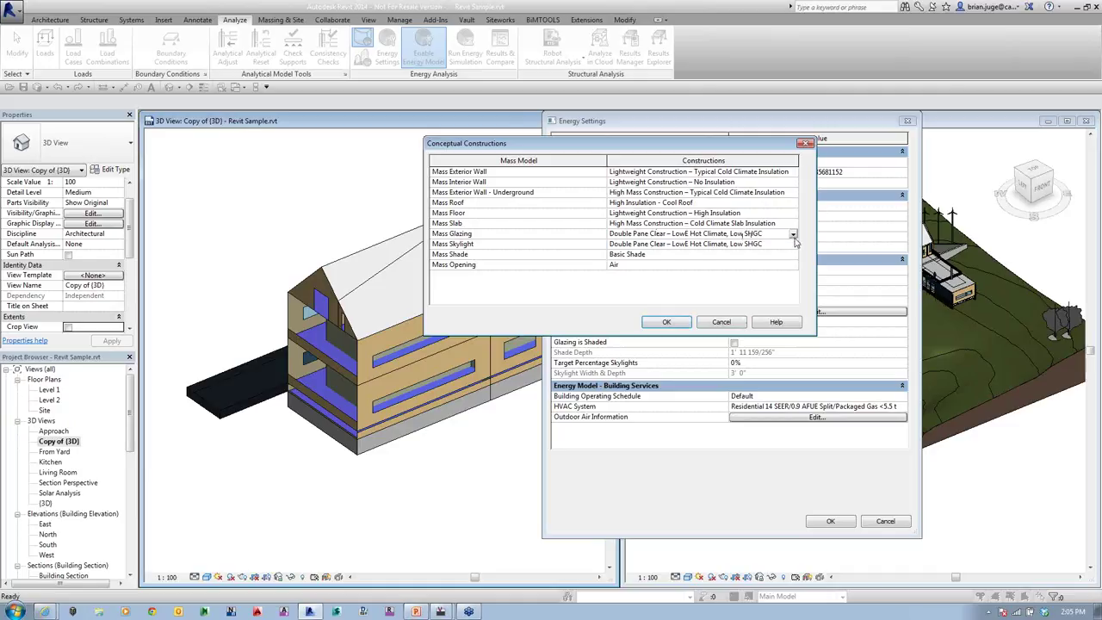
pyautogui.click(793, 235)
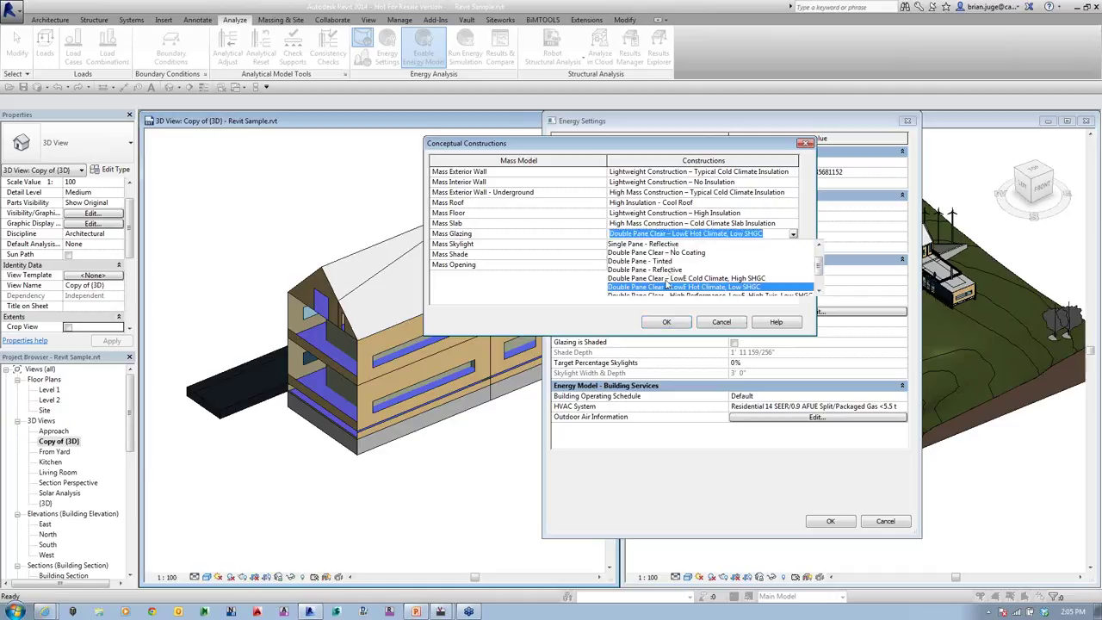
pyautogui.click(819, 286)
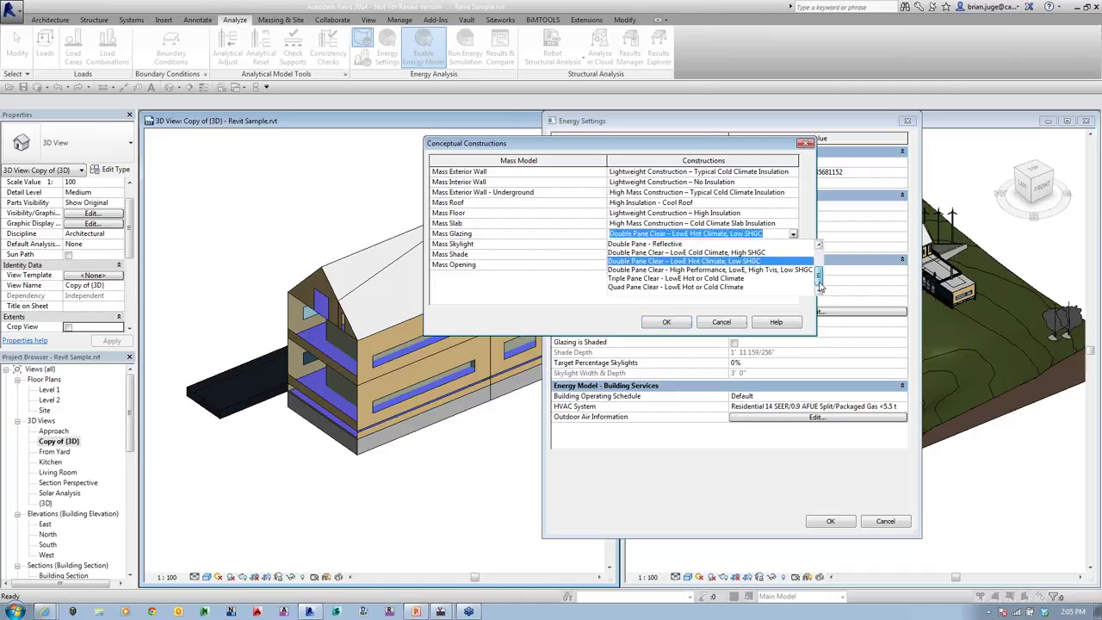
pyautogui.moveTo(820, 283); pyautogui.dragTo(820, 256)
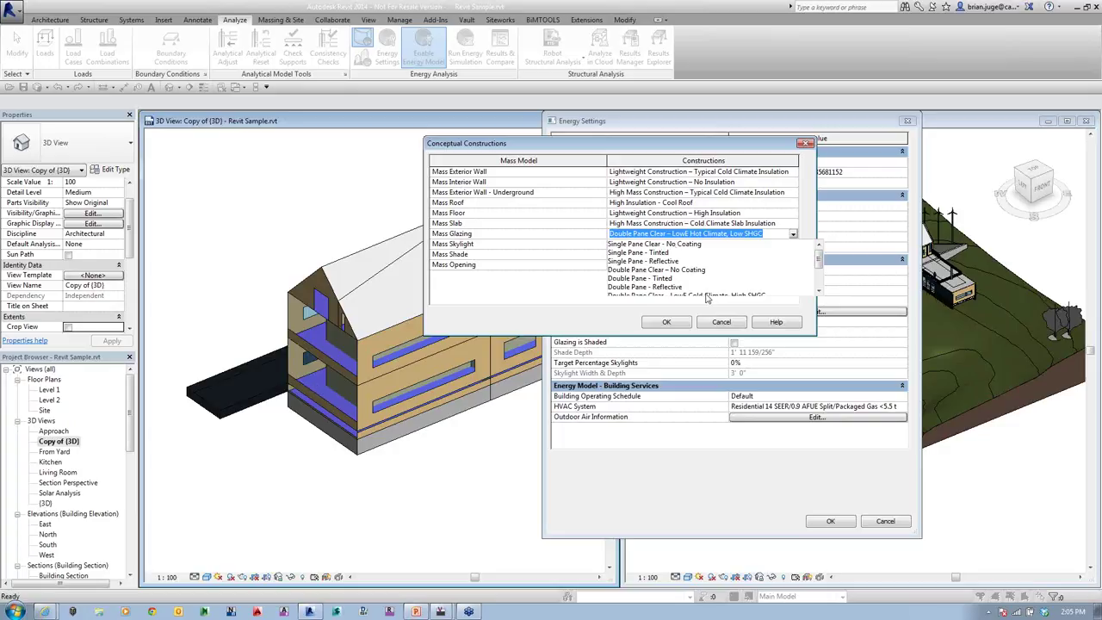
pyautogui.click(721, 325)
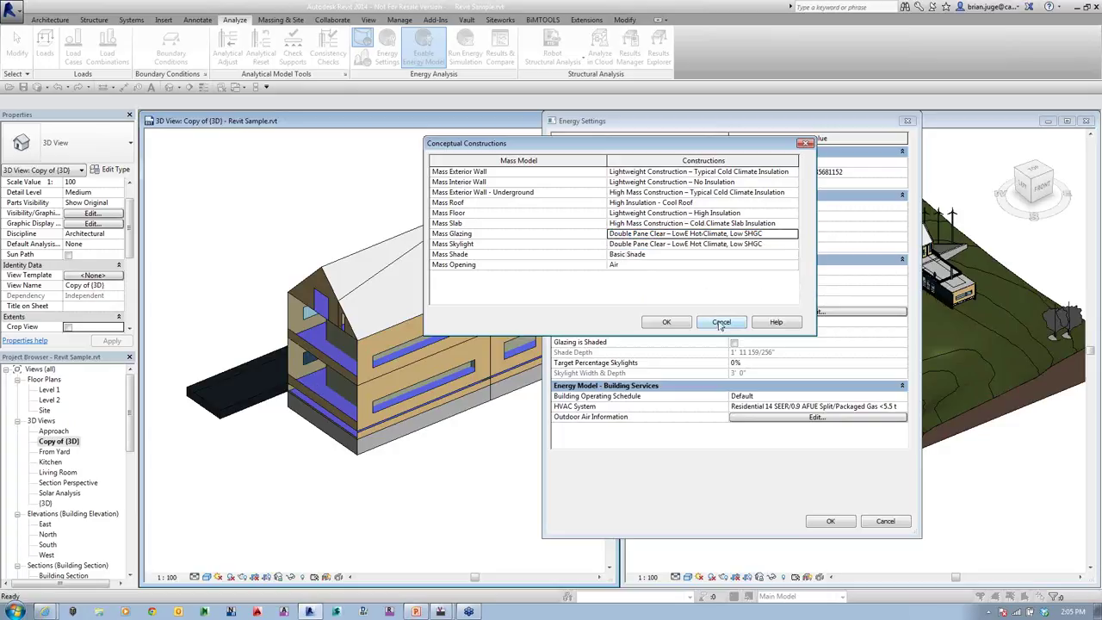
pyautogui.click(721, 324)
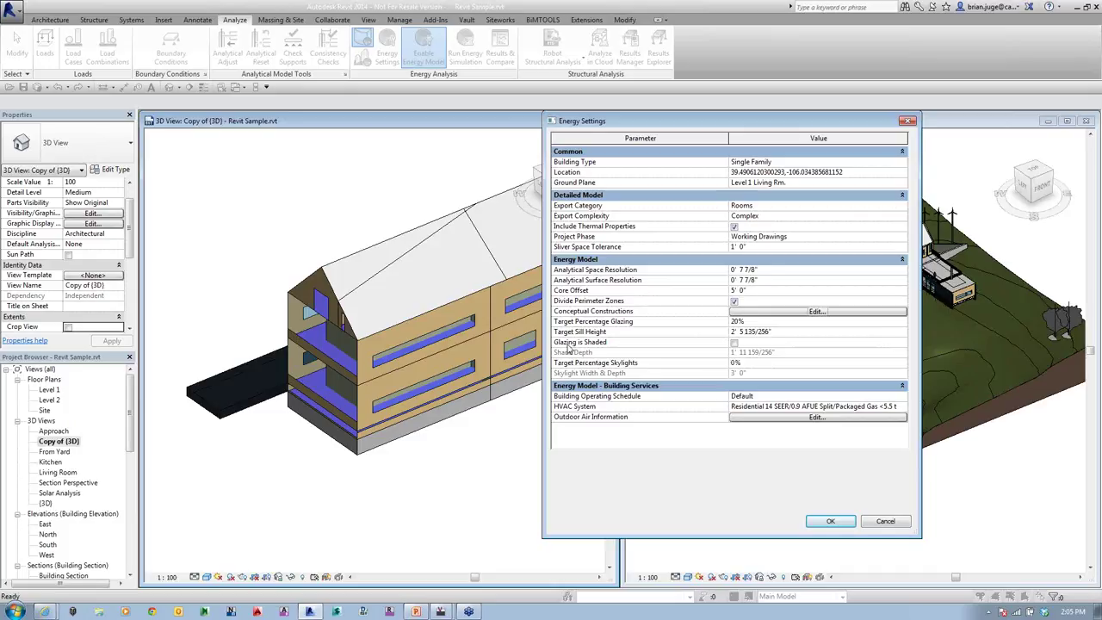
# - Enable Glazing is Shaded in the Energy Settings and apply it to the energy model
pyautogui.click(736, 345)
pyautogui.click(733, 344)
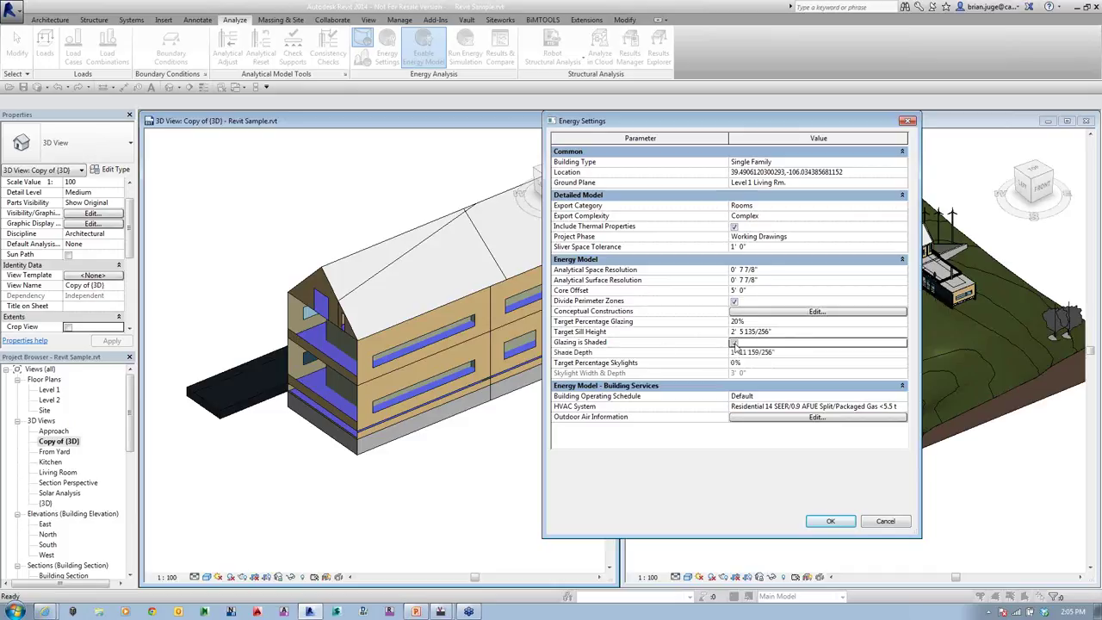
pyautogui.click(832, 521)
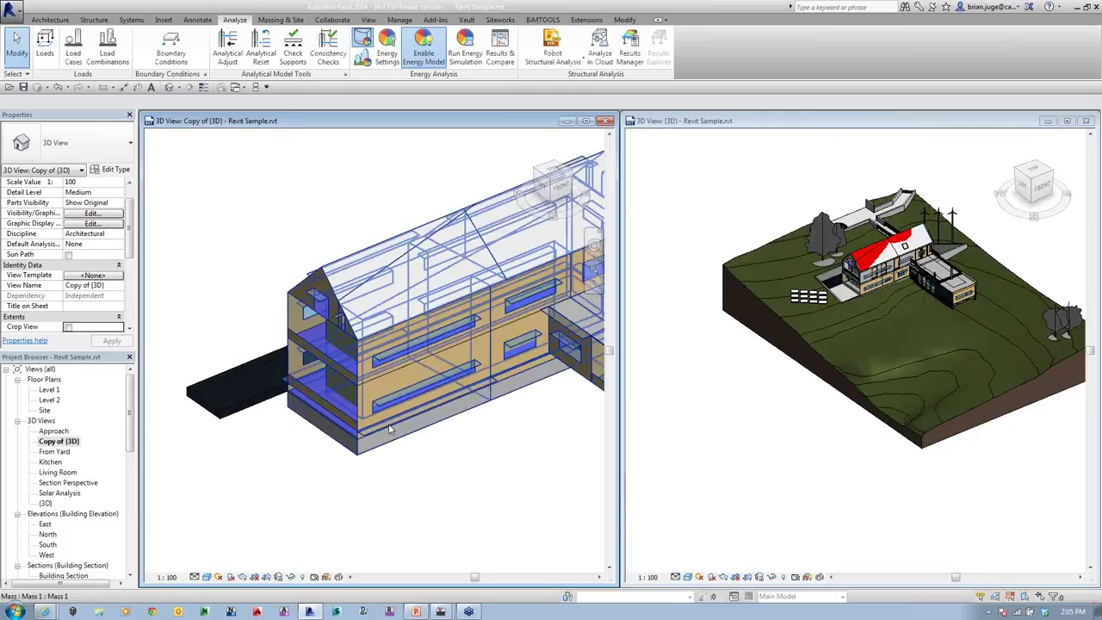
# - Examine the window shades on the main building and the low wing of the energy model from several angles
pyautogui.scroll(-2, 484, 487)
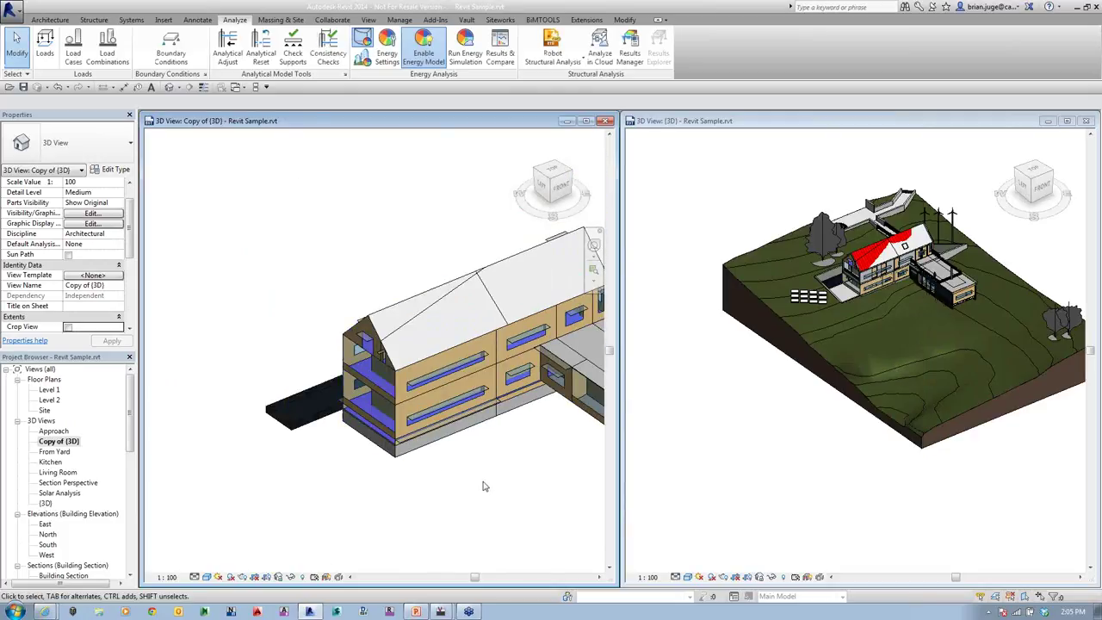
pyautogui.keyDown('shift'); pyautogui.moveTo(484, 486); pyautogui.dragTo(524, 417, button='middle'); pyautogui.keyUp('shift')
pyautogui.keyDown('shift'); pyautogui.moveTo(466, 468); pyautogui.dragTo(436, 482, button='middle'); pyautogui.keyUp('shift')
pyautogui.scroll(6, 505, 504)
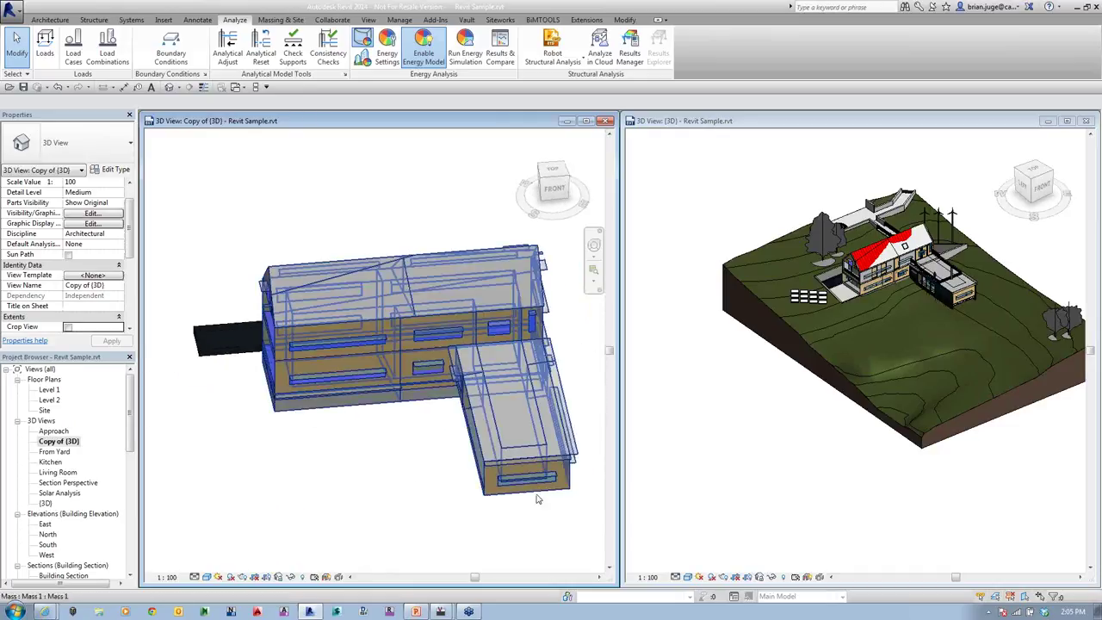
pyautogui.scroll(2, 505, 504)
pyautogui.click(483, 432)
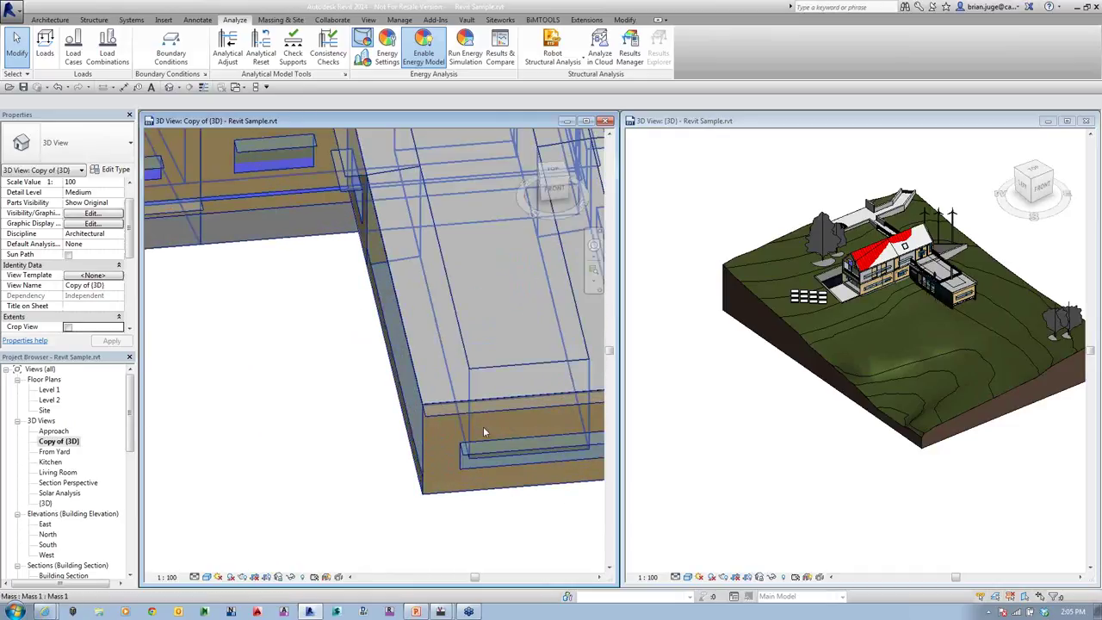
pyautogui.scroll(-2, 482, 475)
pyautogui.keyDown('shift'); pyautogui.moveTo(466, 484); pyautogui.dragTo(284, 305, button='middle'); pyautogui.keyUp('shift')
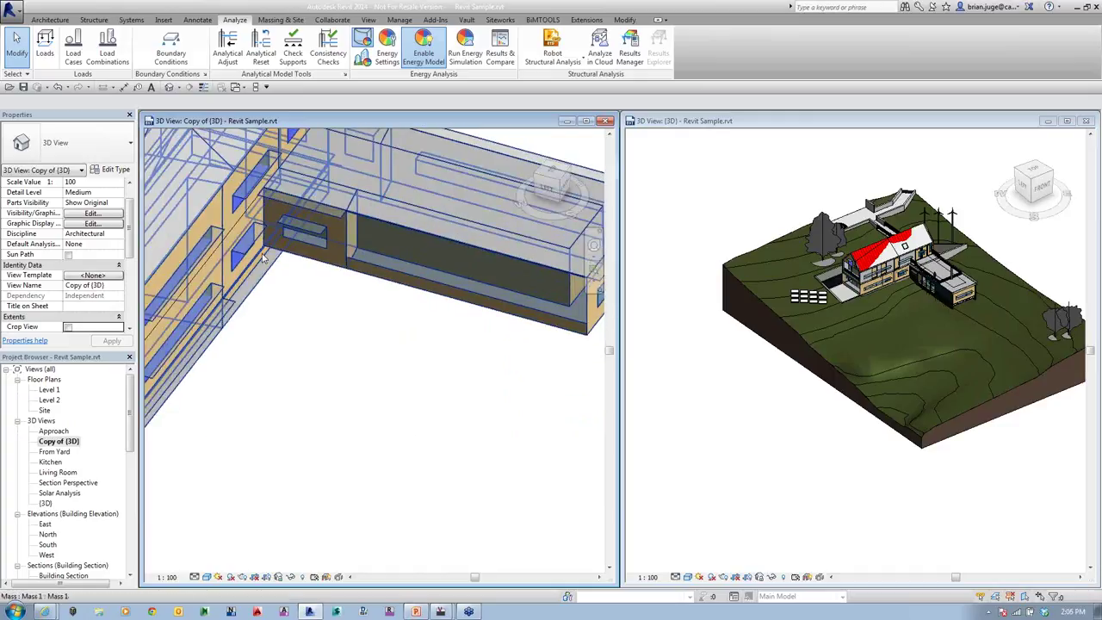
pyautogui.keyDown('shift'); pyautogui.moveTo(337, 470); pyautogui.dragTo(389, 351, button='middle'); pyautogui.keyUp('shift')
pyautogui.keyDown('shift'); pyautogui.moveTo(404, 414); pyautogui.dragTo(432, 453, button='middle'); pyautogui.keyUp('shift')
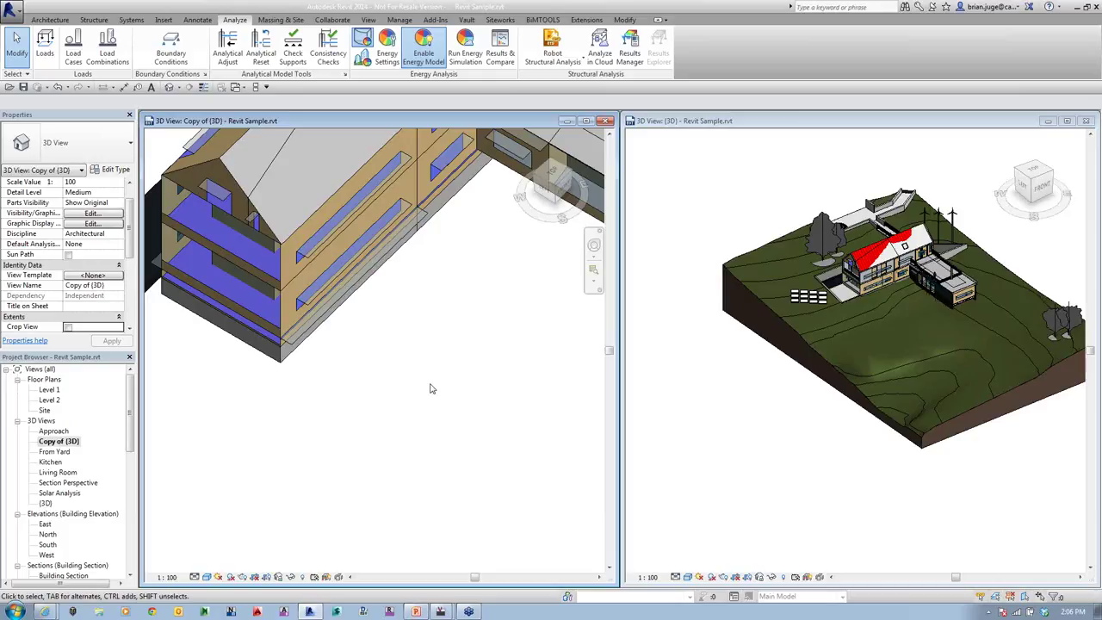
# - Disable the energy model and check the skylight and glazing shade values in the Energy Settings, keeping them as they are
pyautogui.click(422, 45)
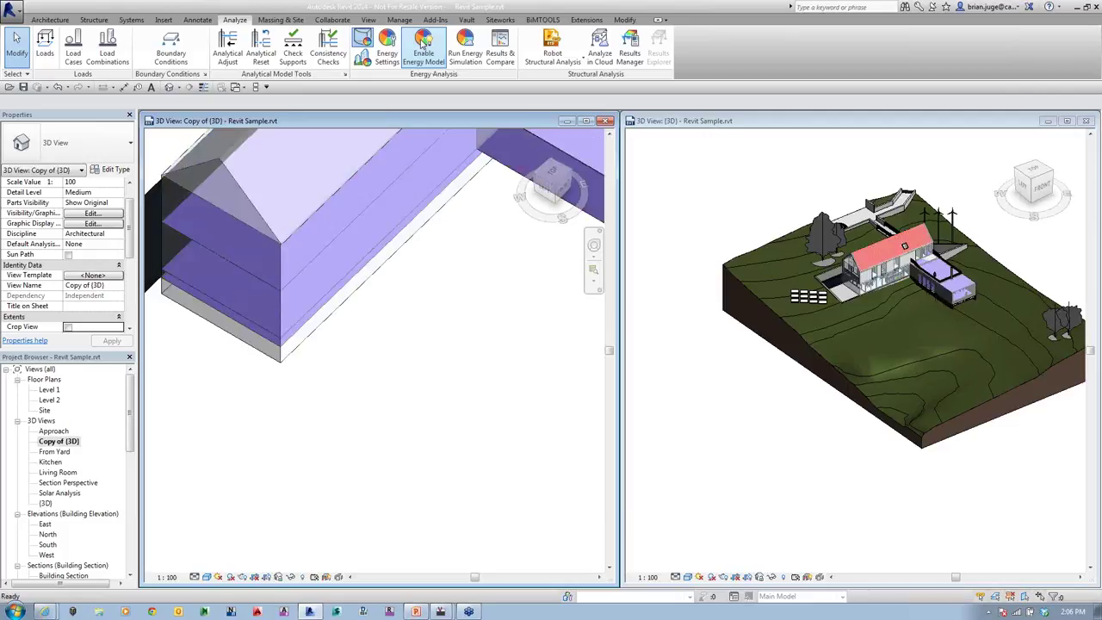
pyautogui.click(387, 47)
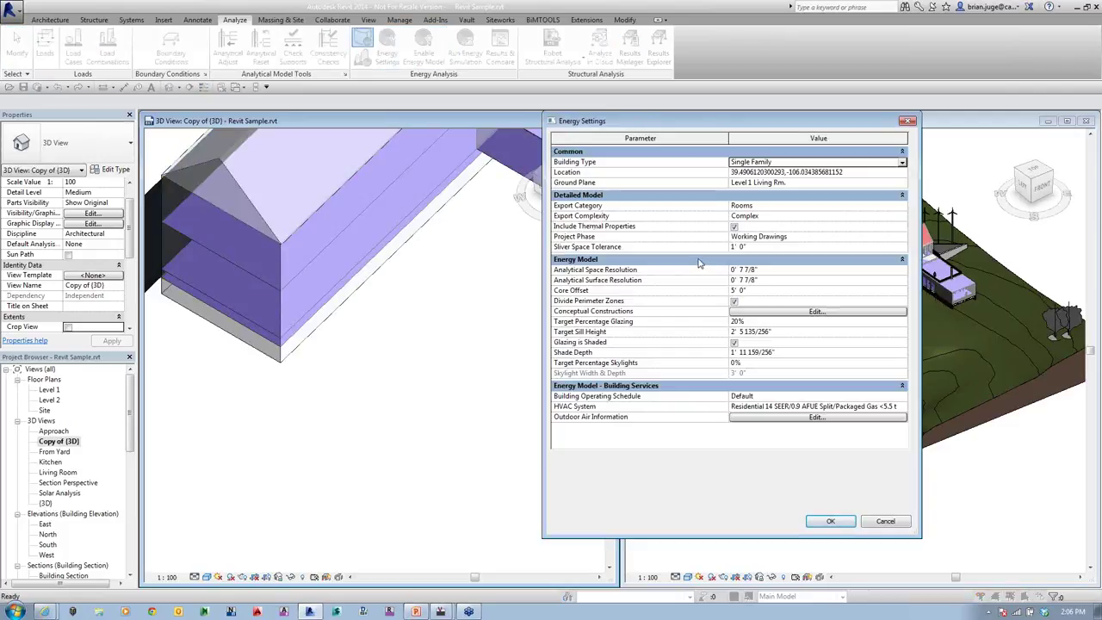
pyautogui.click(799, 364)
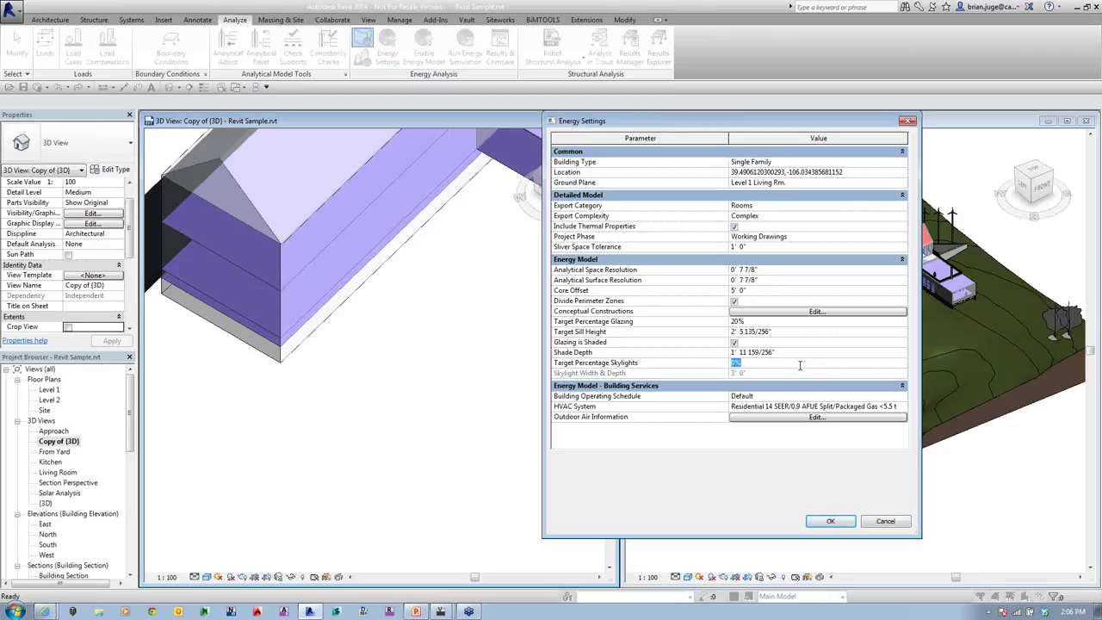
pyautogui.click(806, 344)
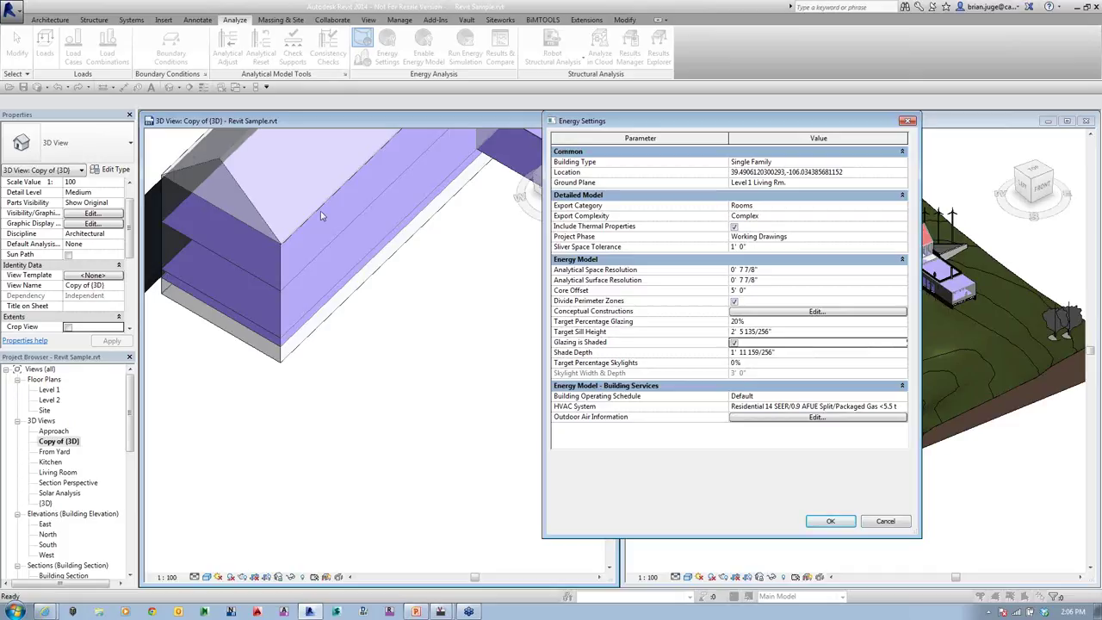
pyautogui.click(828, 521)
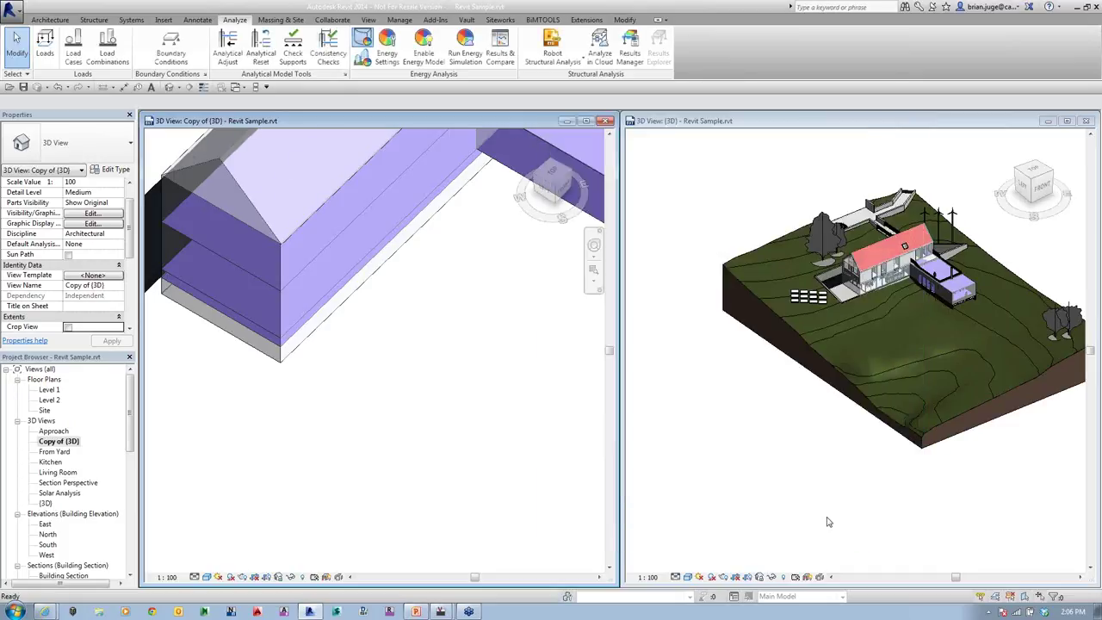
# - Confirm the Energy Settings in conceptual mass mode and regenerate the energy model, accepting its warnings
pyautogui.click(362, 56)
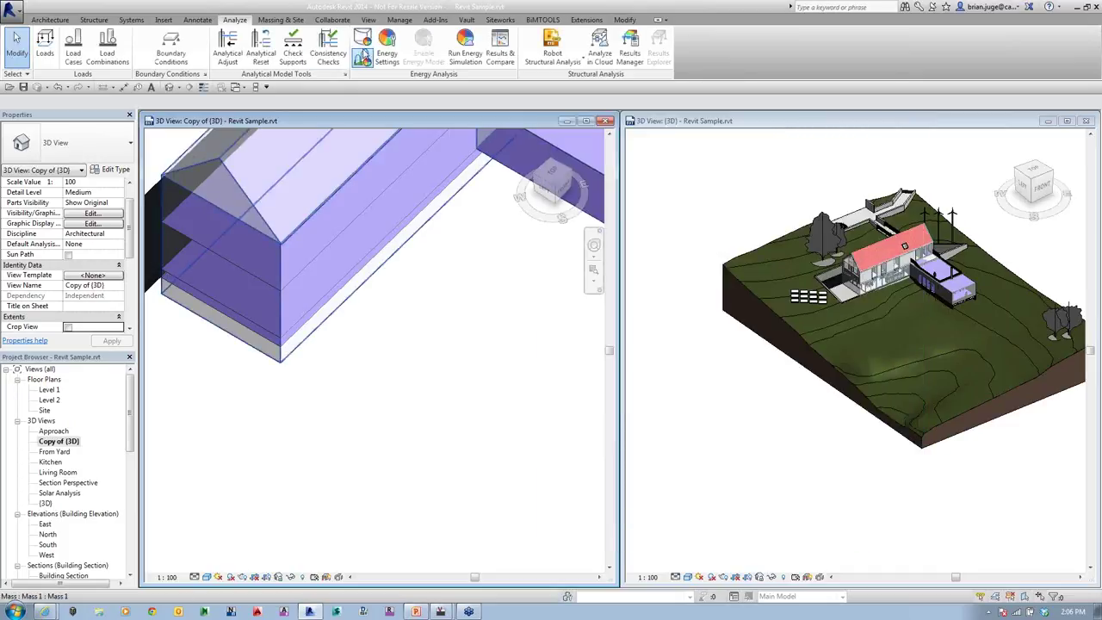
pyautogui.click(387, 48)
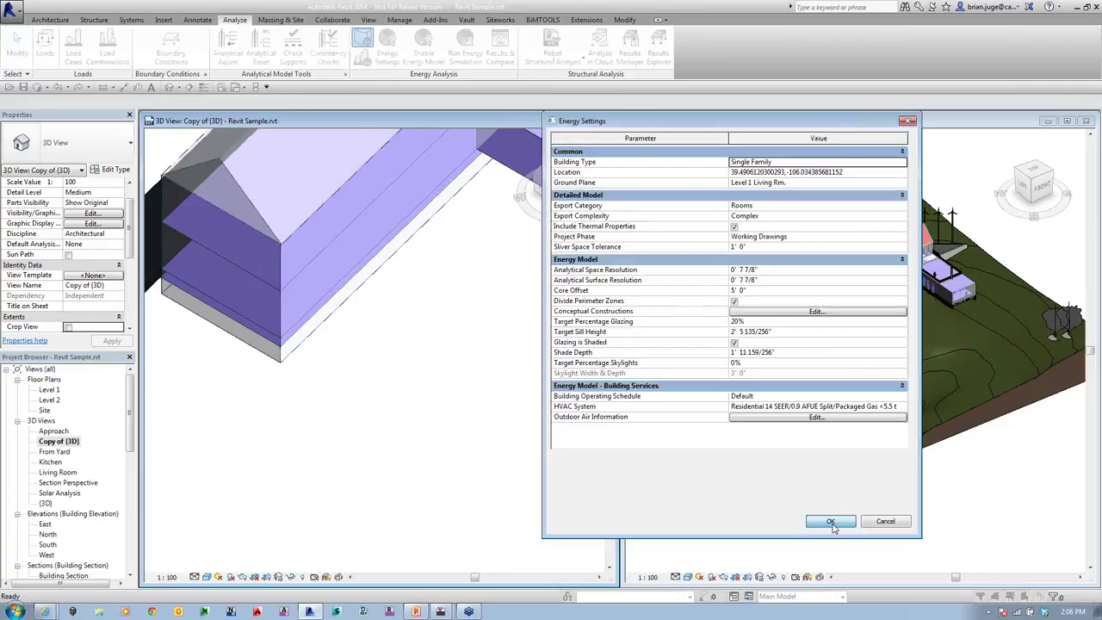
pyautogui.click(831, 522)
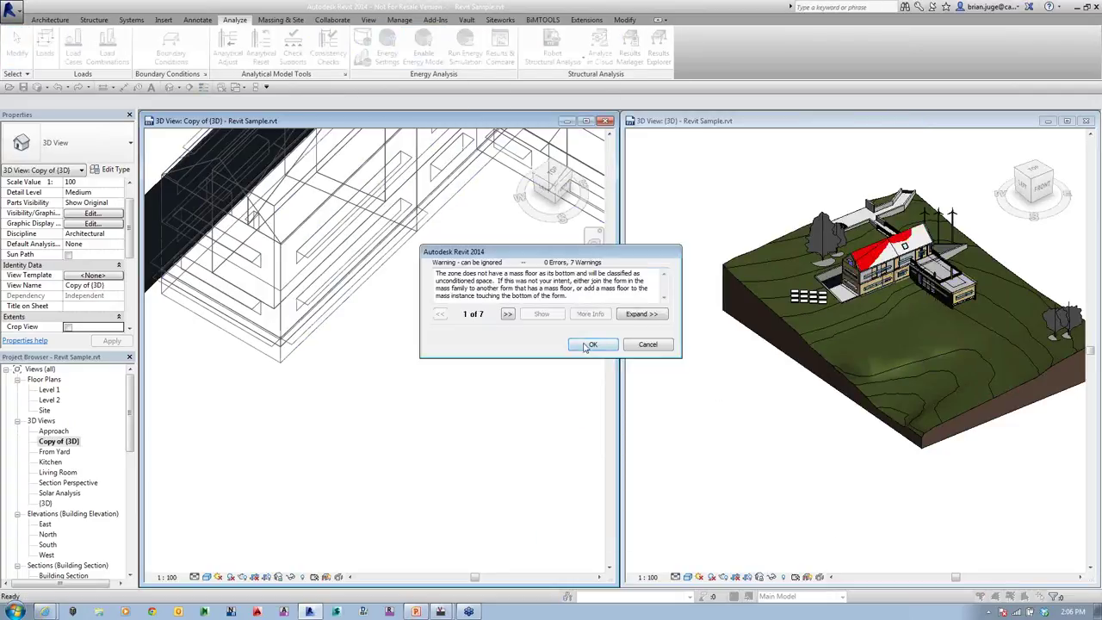
pyautogui.click(591, 344)
pyautogui.moveTo(495, 322)
pyautogui.mouseDown(button='middle')
pyautogui.moveTo(577, 418)
pyautogui.moveTo(563, 375)
pyautogui.moveTo(527, 390)
pyautogui.mouseUp(button='middle')
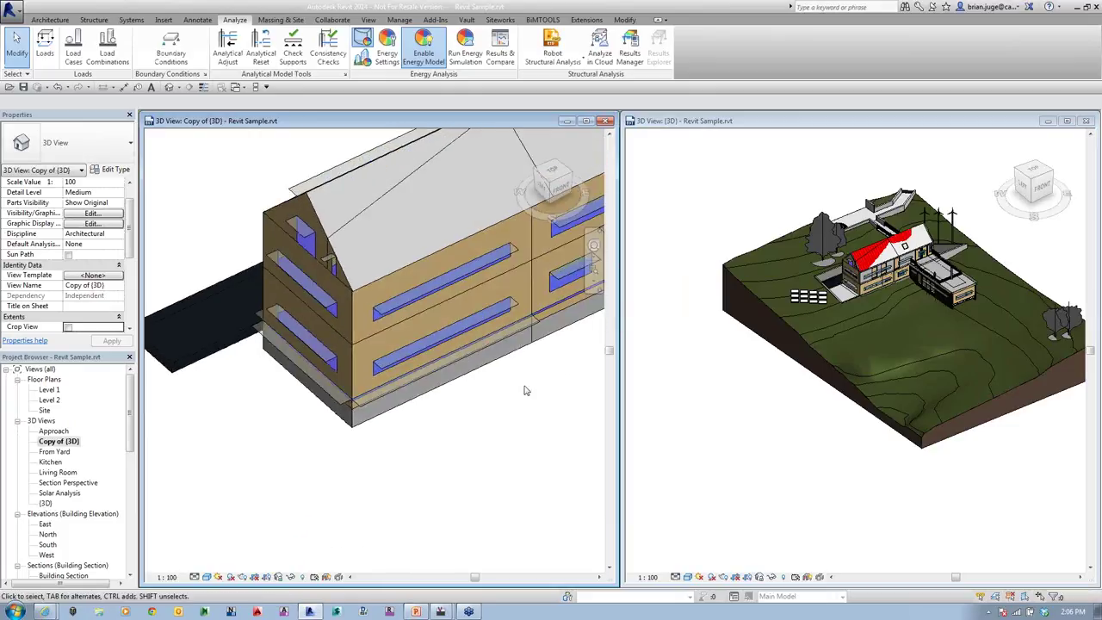
pyautogui.click(521, 332)
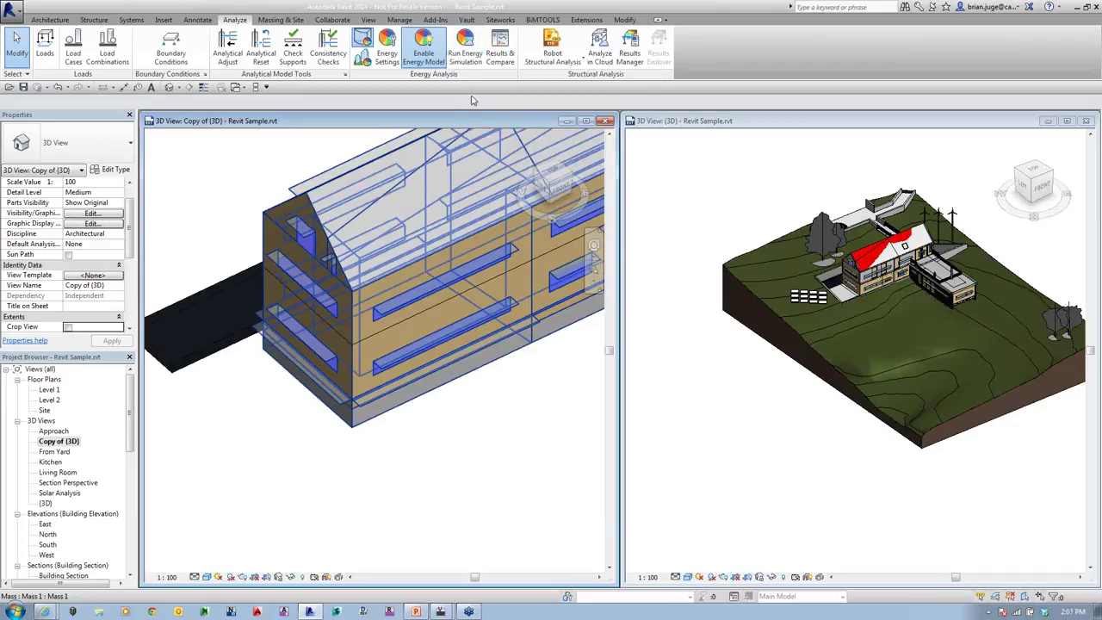
# - Review the Building Operating Schedule options in the Energy Settings, keeping Default
pyautogui.click(386, 57)
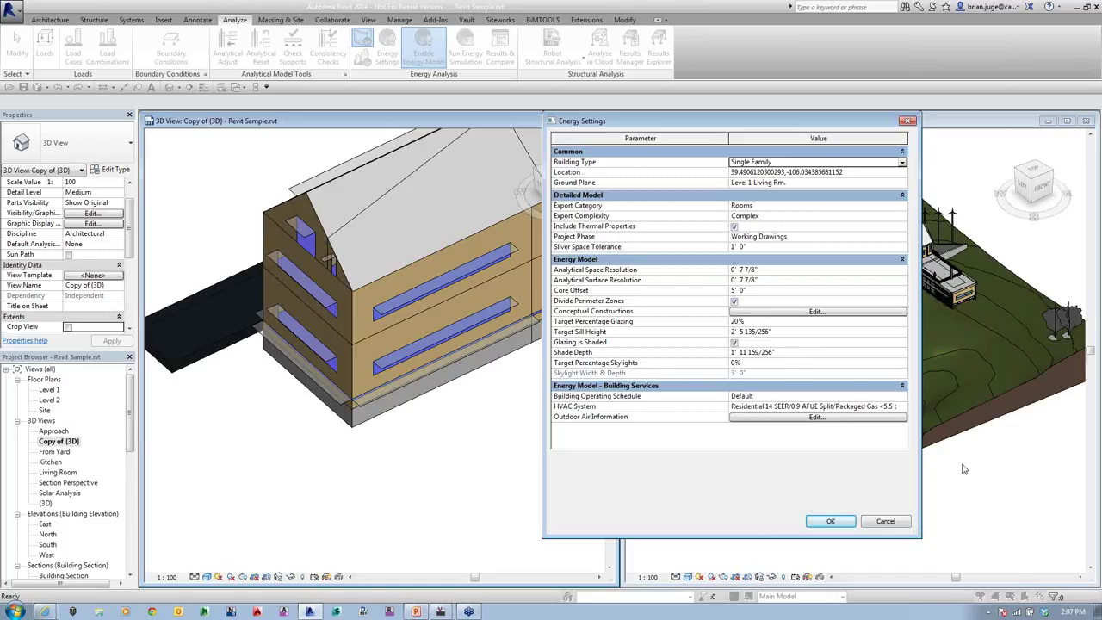
pyautogui.click(902, 397)
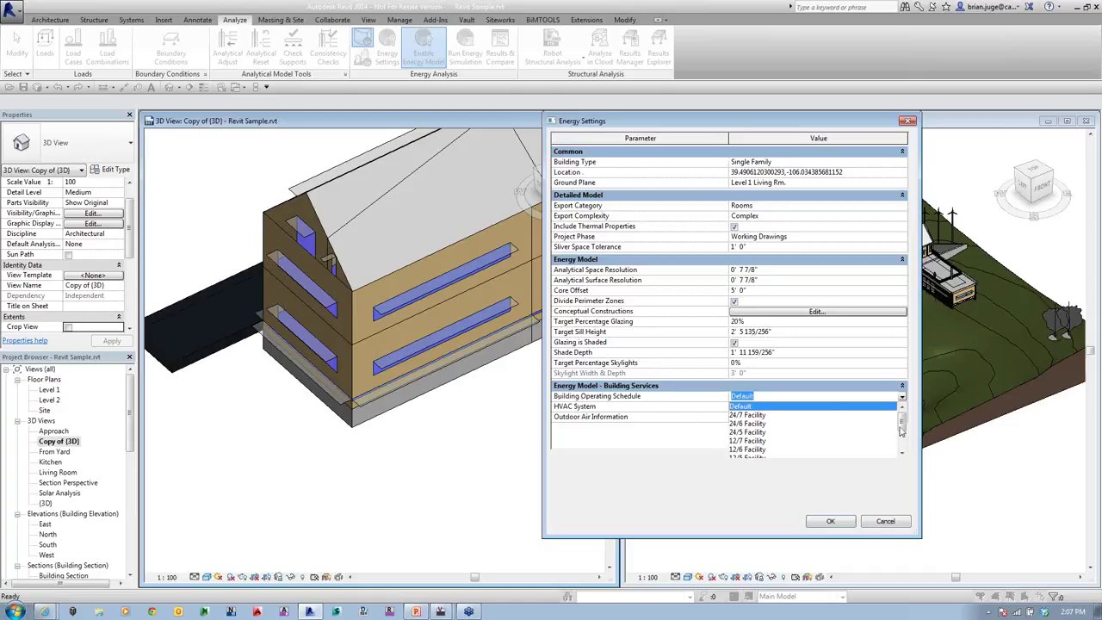
pyautogui.moveTo(902, 421)
pyautogui.mouseDown()
pyautogui.moveTo(903, 455)
pyautogui.moveTo(902, 411)
pyautogui.mouseUp()
pyautogui.click(733, 487)
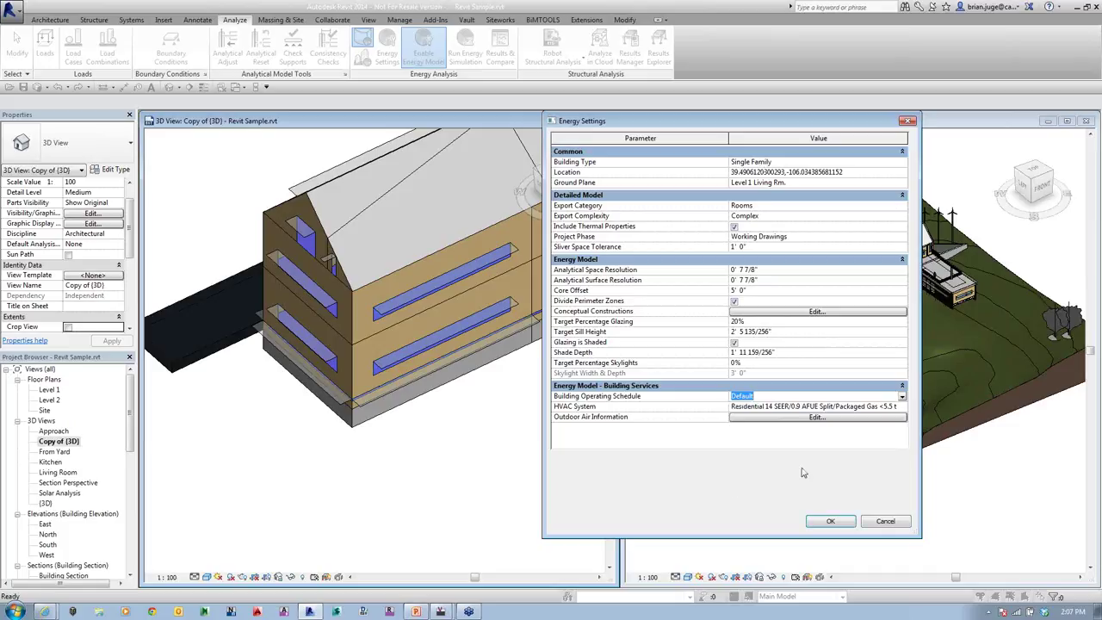
# - Review the available HVAC System options, keeping the Residential 14 SEER/0.9 AFUE Split/Packaged Gas system
pyautogui.click(861, 406)
pyautogui.click(902, 406)
pyautogui.moveTo(909, 446)
pyautogui.mouseDown()
pyautogui.moveTo(909, 423)
pyautogui.moveTo(911, 467)
pyautogui.mouseUp()
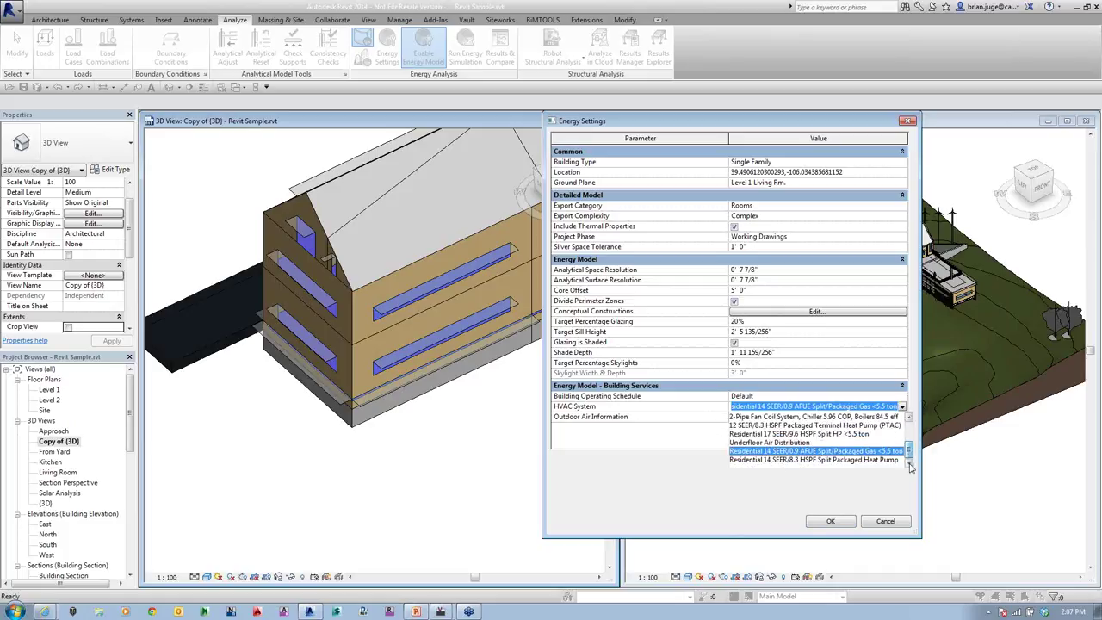
pyautogui.click(754, 492)
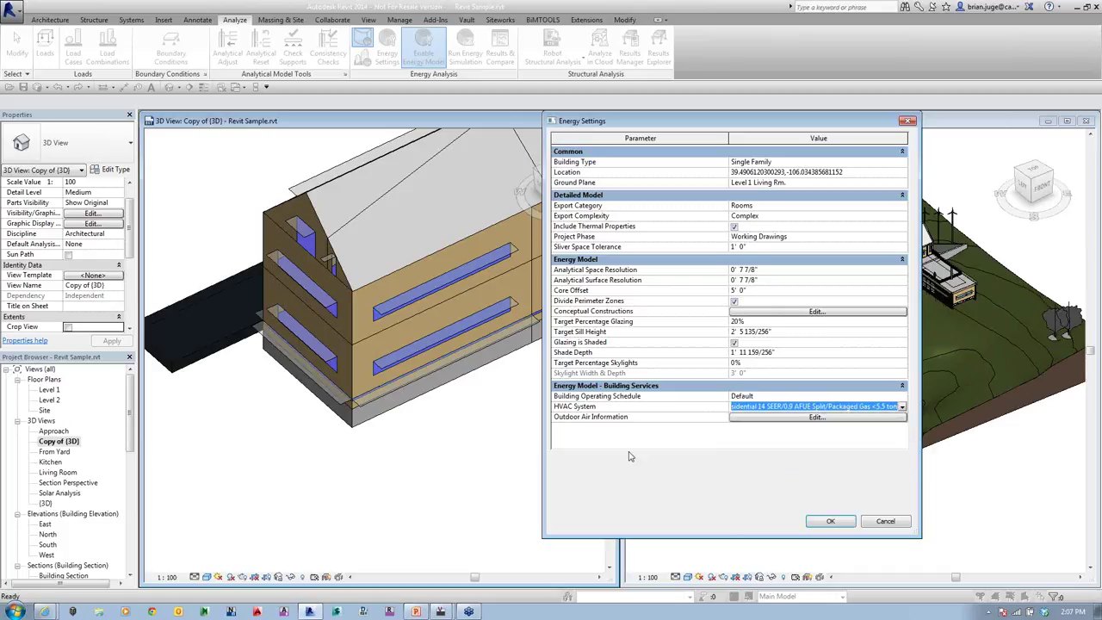
# - Check the Outdoor Air Information values without changing them and confirm the Energy Settings
pyautogui.click(825, 419)
pyautogui.click(822, 419)
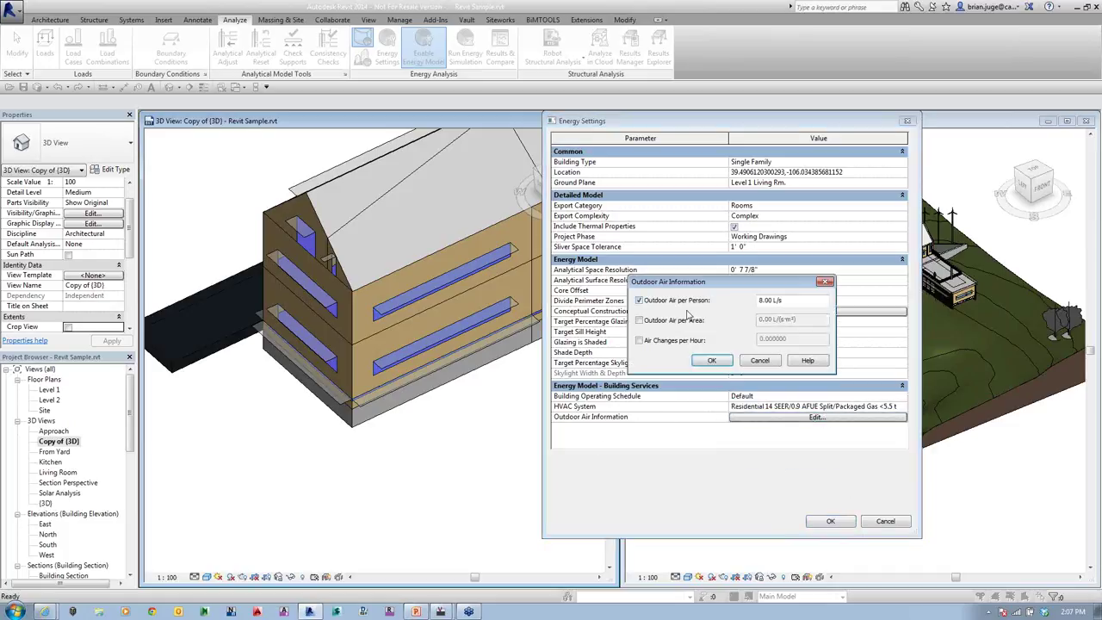
pyautogui.click(770, 363)
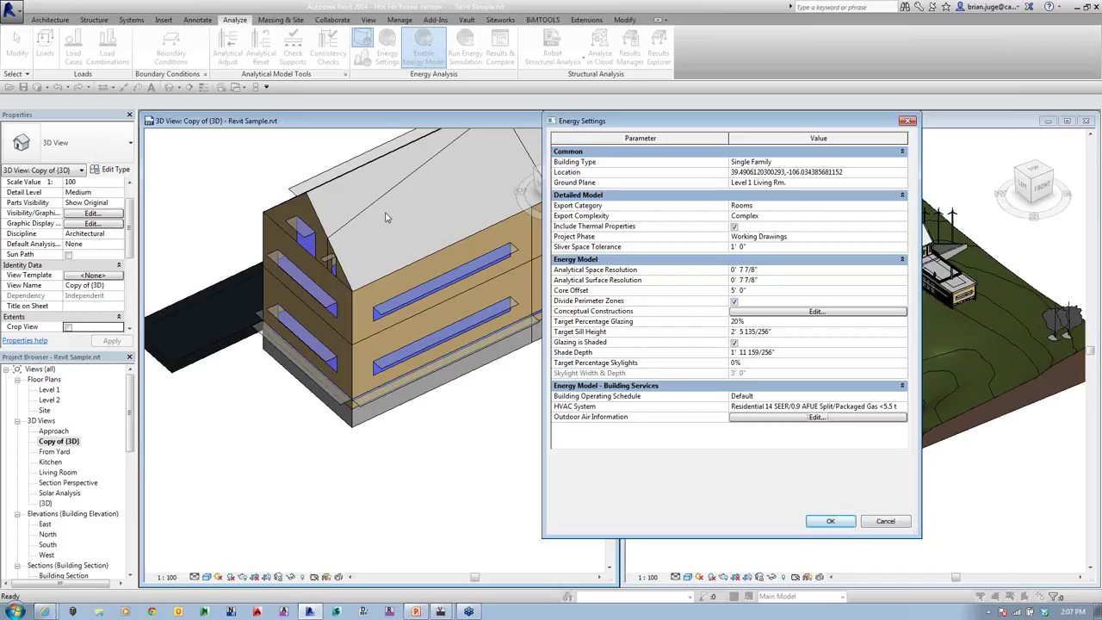
pyautogui.click(830, 522)
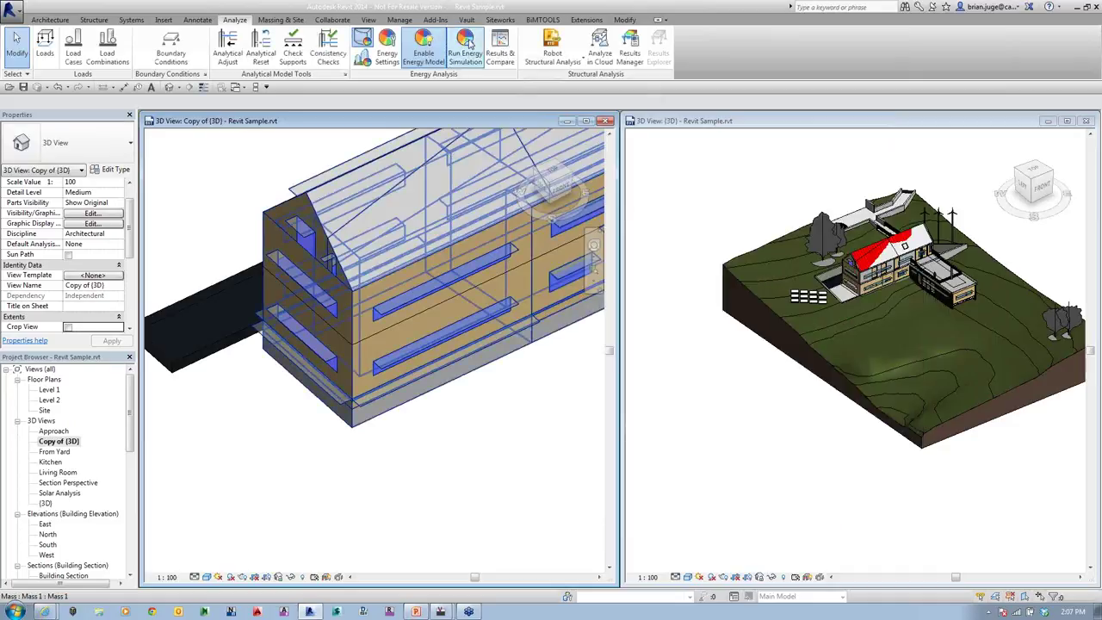
# - Hide the conceptual mass element in the {3D} view so the detailed house model is exposed
pyautogui.click(735, 344)
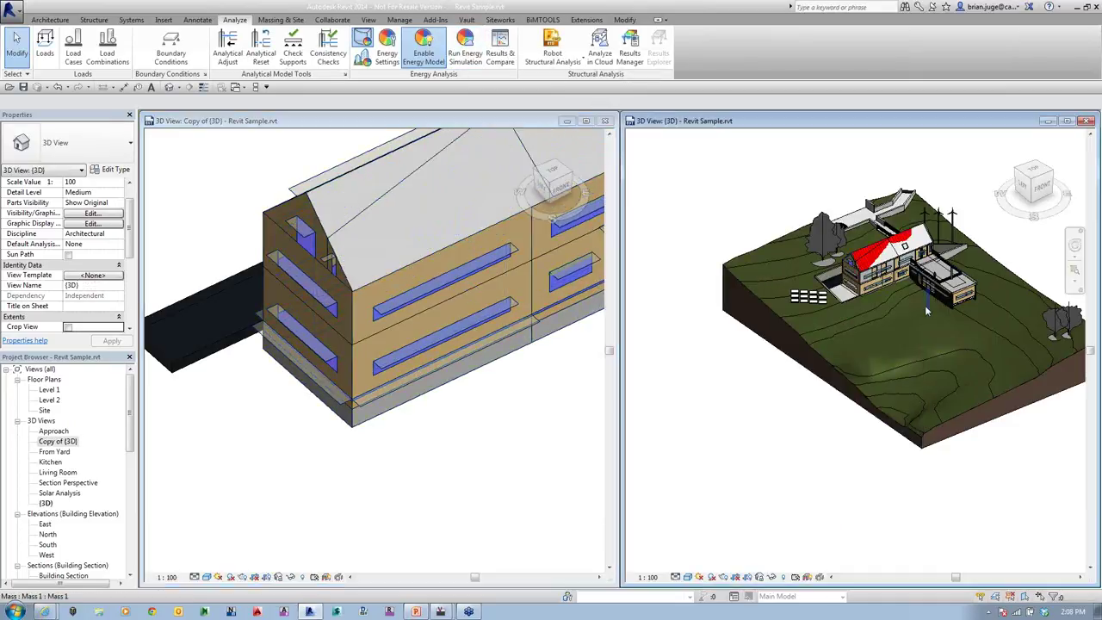
pyautogui.moveTo(924, 304); pyautogui.dragTo(787, 336, button='middle')
pyautogui.scroll(5, 762, 291)
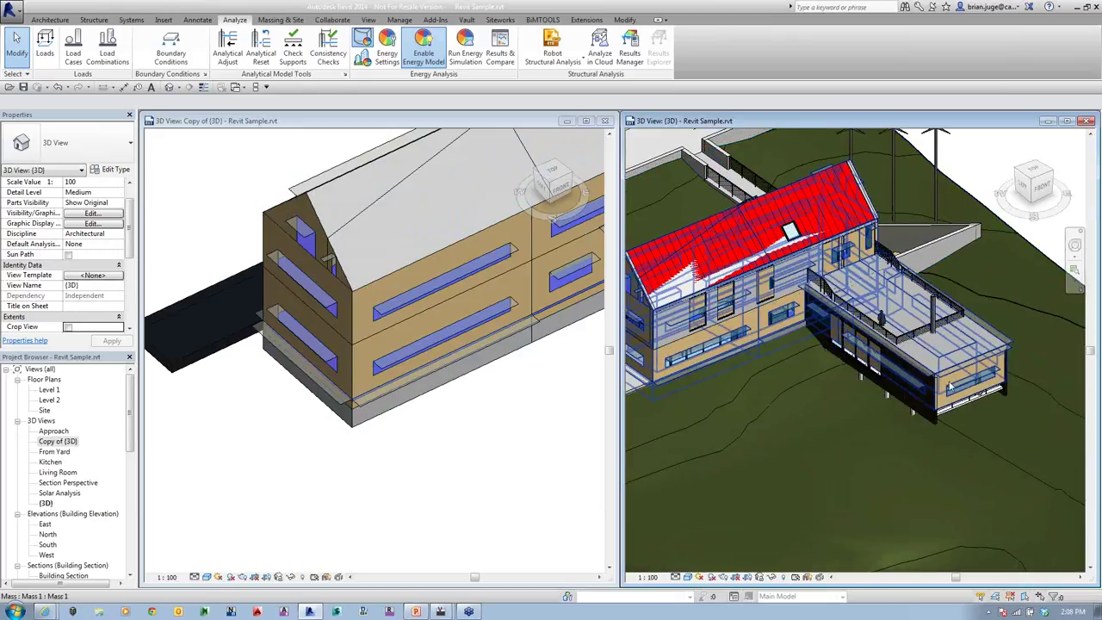
pyautogui.click(988, 325)
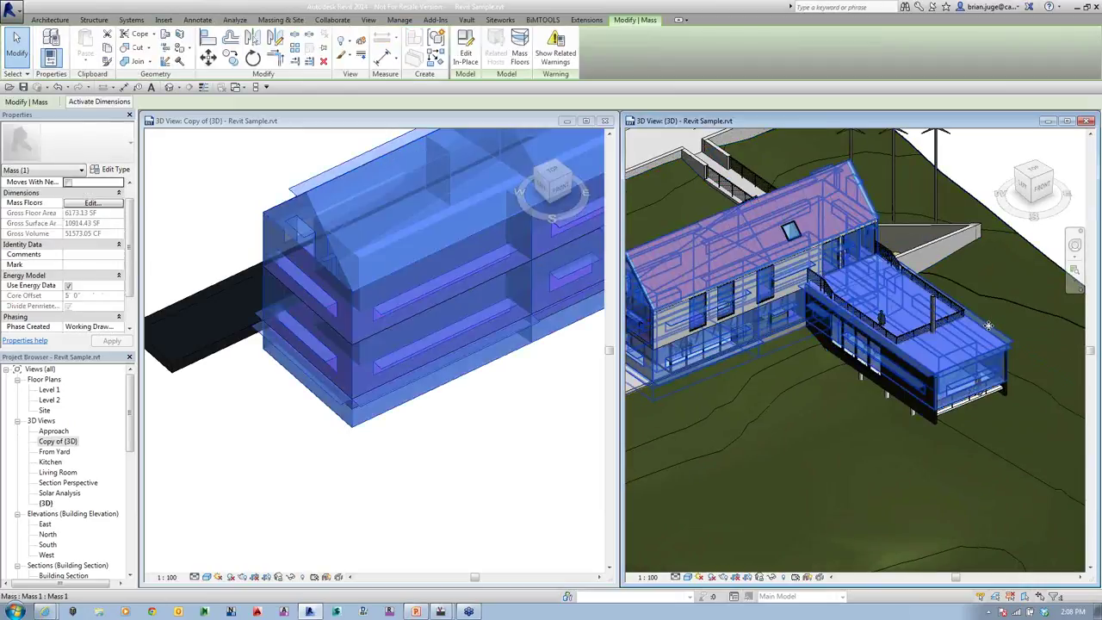
pyautogui.rightClick(988, 325)
pyautogui.moveTo(1011, 130)
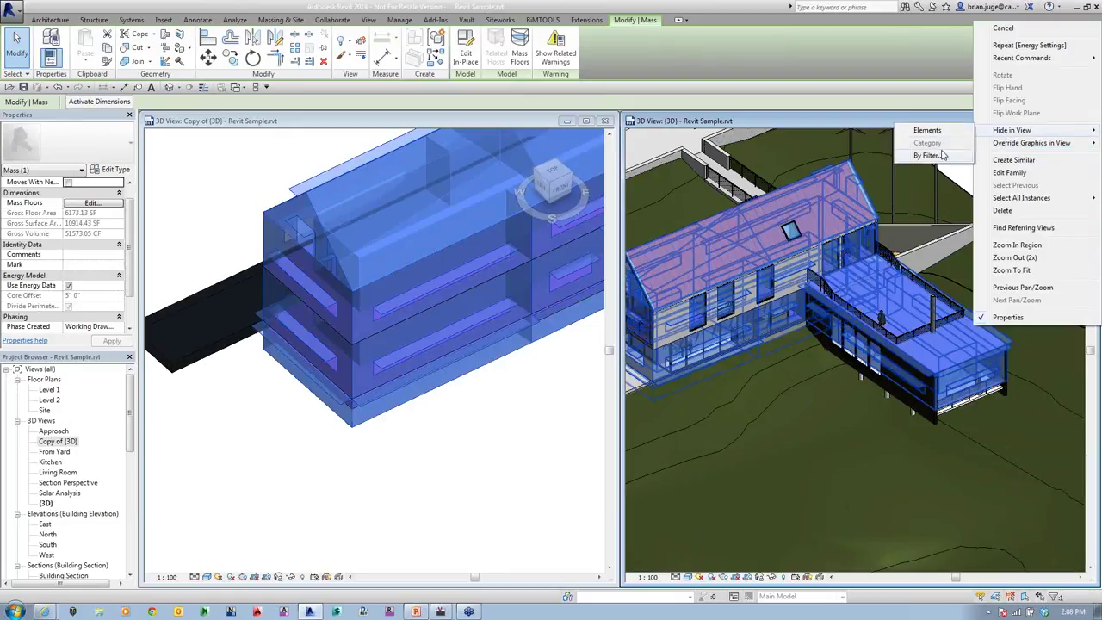
pyautogui.click(930, 132)
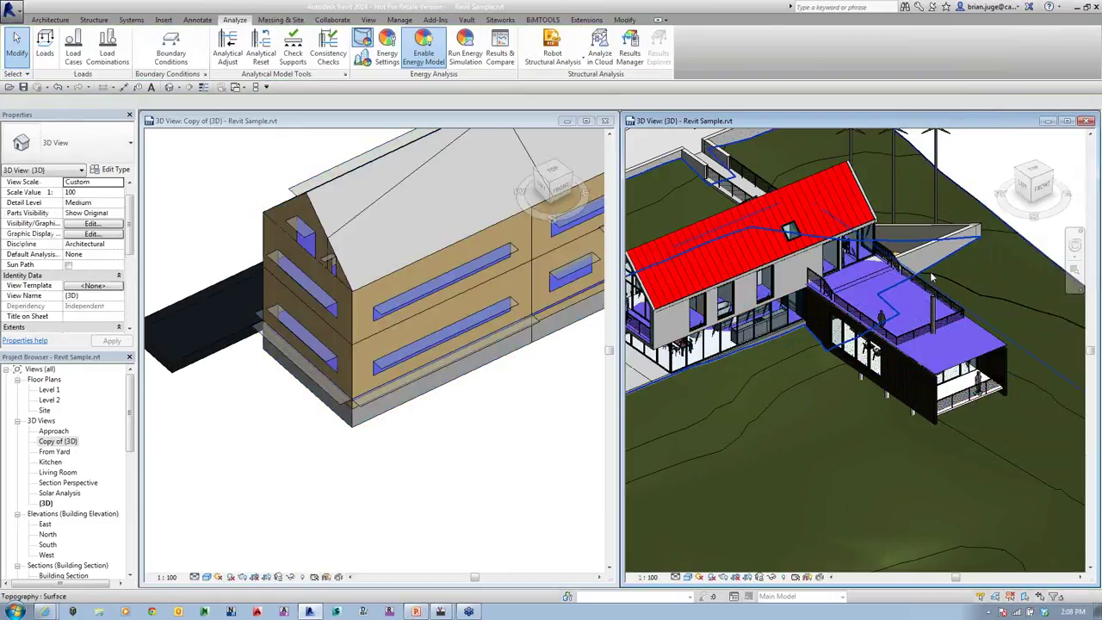
# - Inspect the type preview, layers and thermal values of the lower wing's Wall - Timber Clad, leaving its assembly unchanged
pyautogui.click(910, 368)
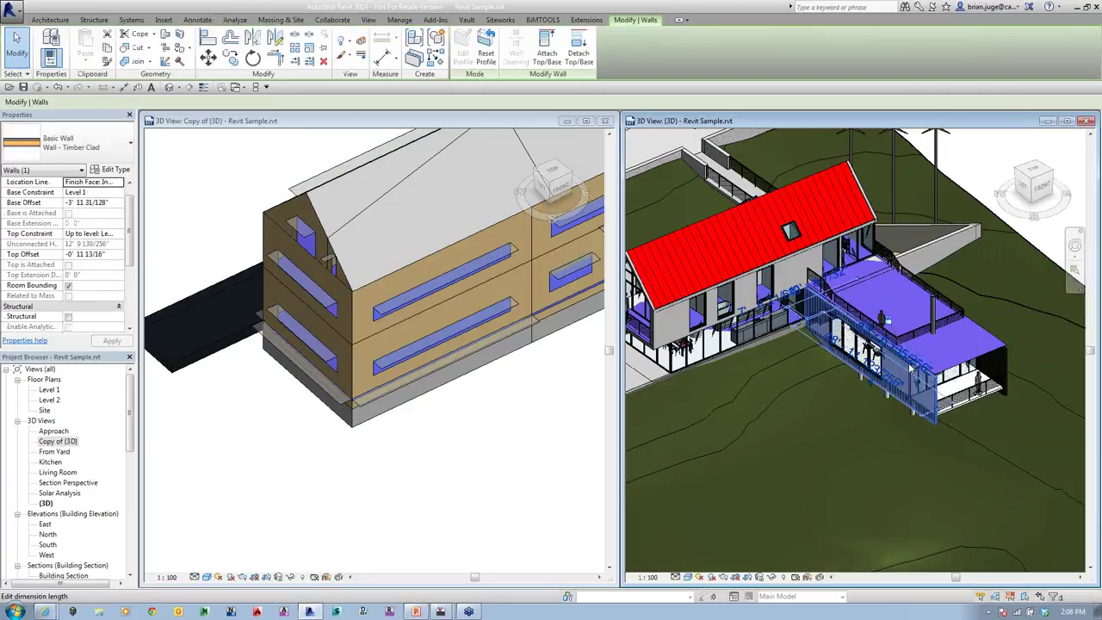
pyautogui.click(104, 169)
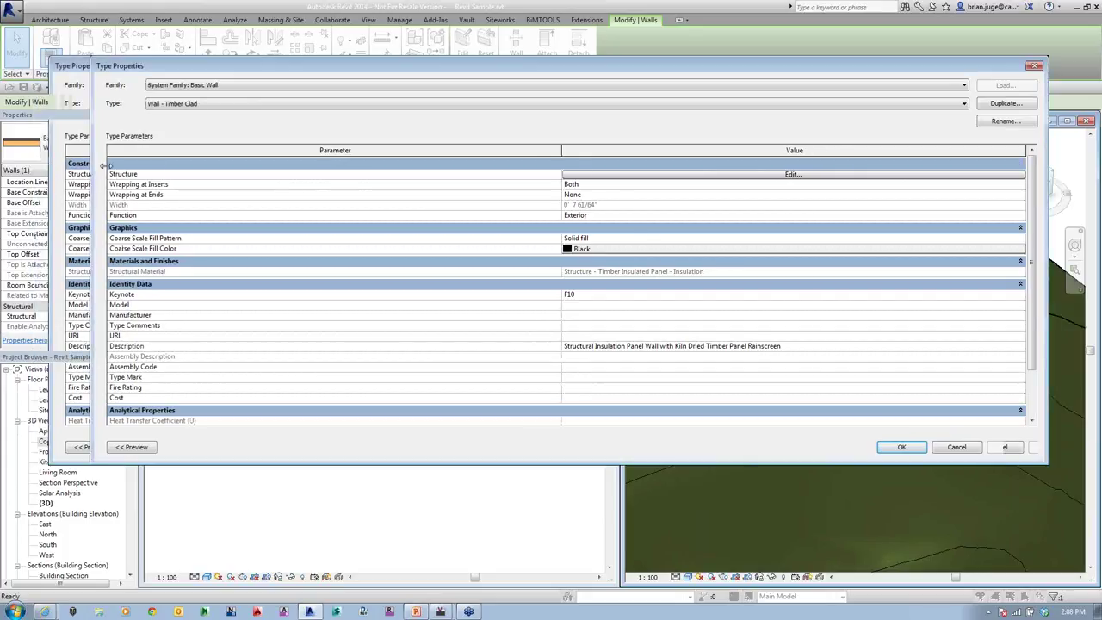
pyautogui.moveTo(38, 172); pyautogui.dragTo(385, 173)
pyautogui.click(420, 446)
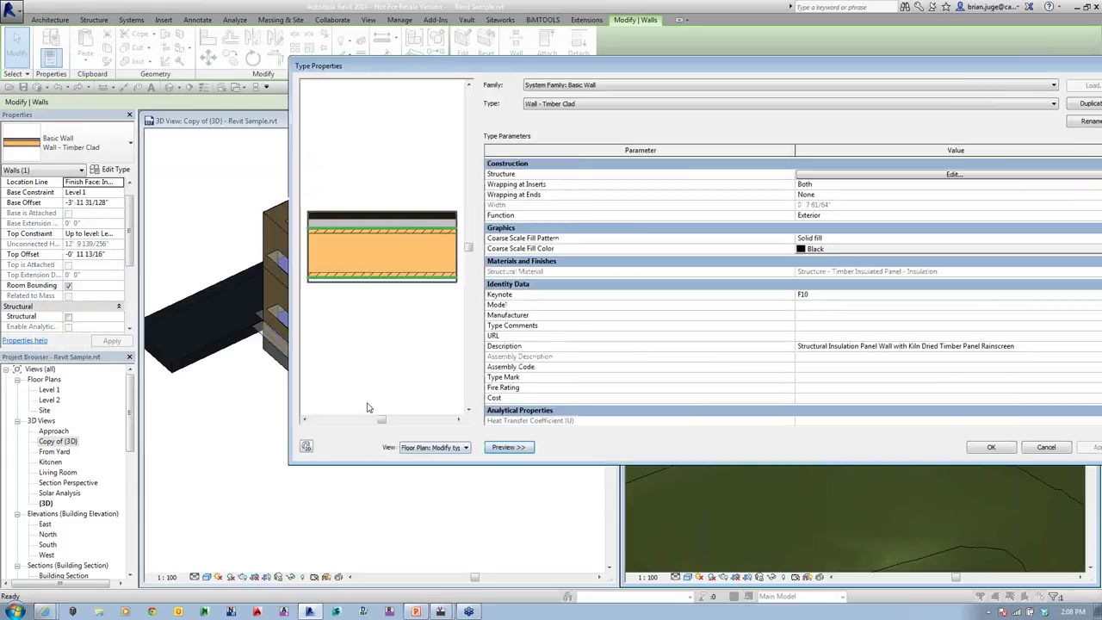
pyautogui.click(853, 177)
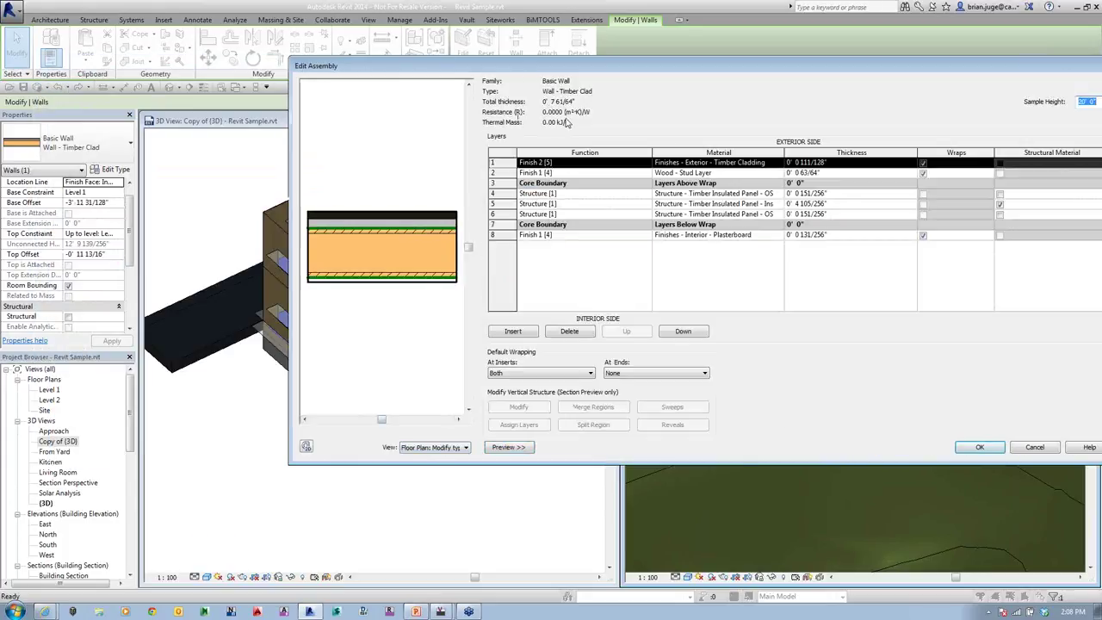
pyautogui.click(1033, 446)
pyautogui.click(1046, 447)
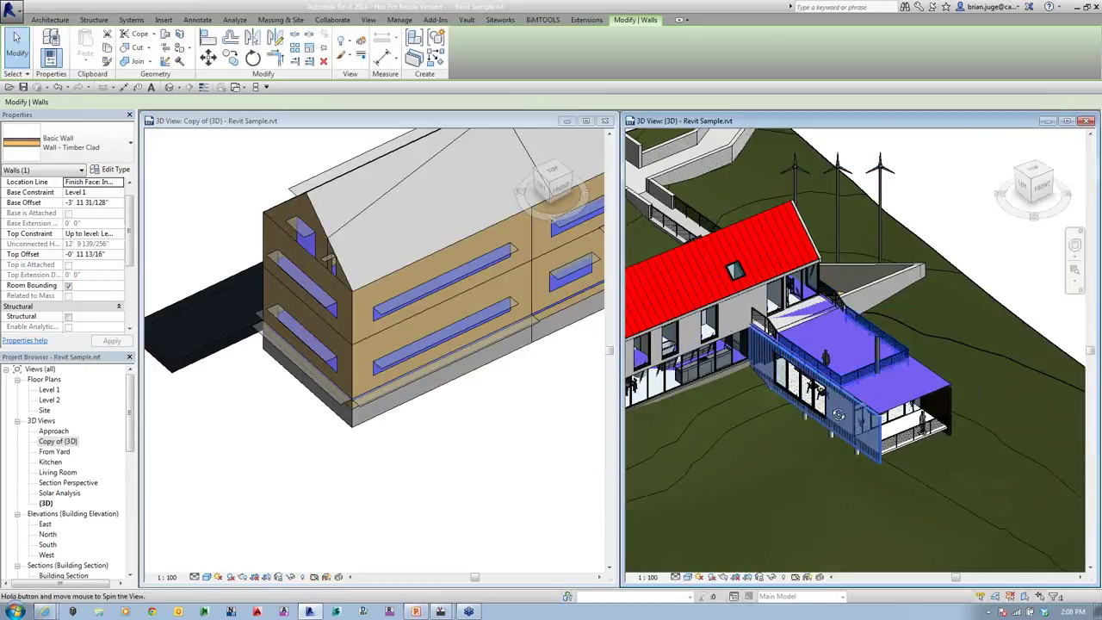
# - Inspect the layer structure and thermal values of the gable's SIP 202mm Wall - conc clad type, leaving it unchanged
pyautogui.keyDown('shift'); pyautogui.moveTo(865, 331); pyautogui.dragTo(1020, 297, button='middle'); pyautogui.keyUp('shift')
pyautogui.click(1018, 297)
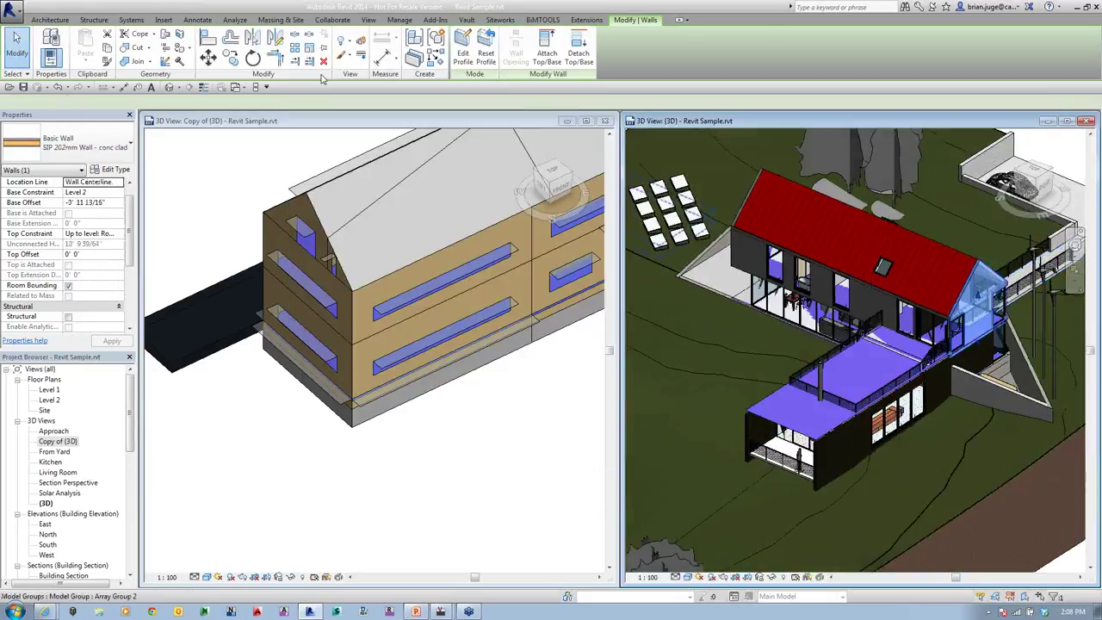
pyautogui.click(111, 168)
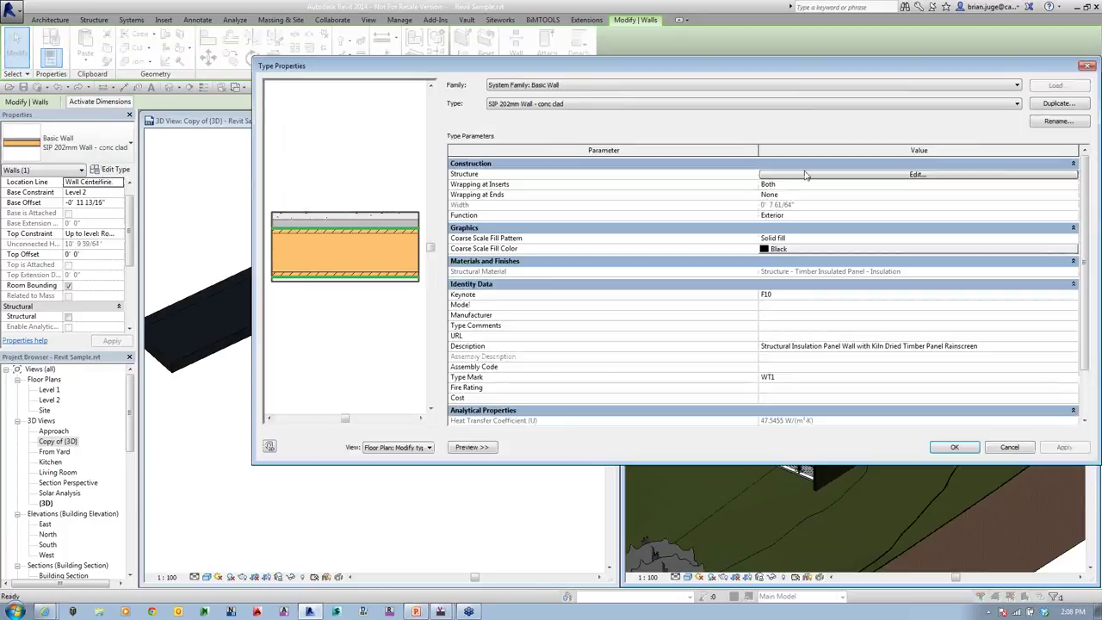
pyautogui.click(916, 173)
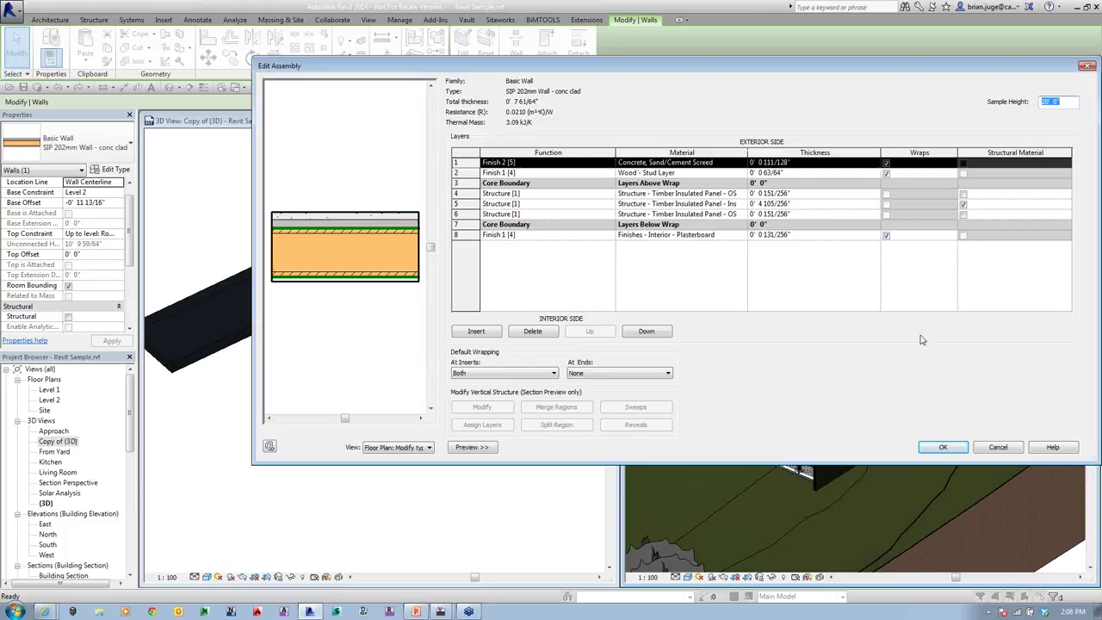
pyautogui.click(1008, 448)
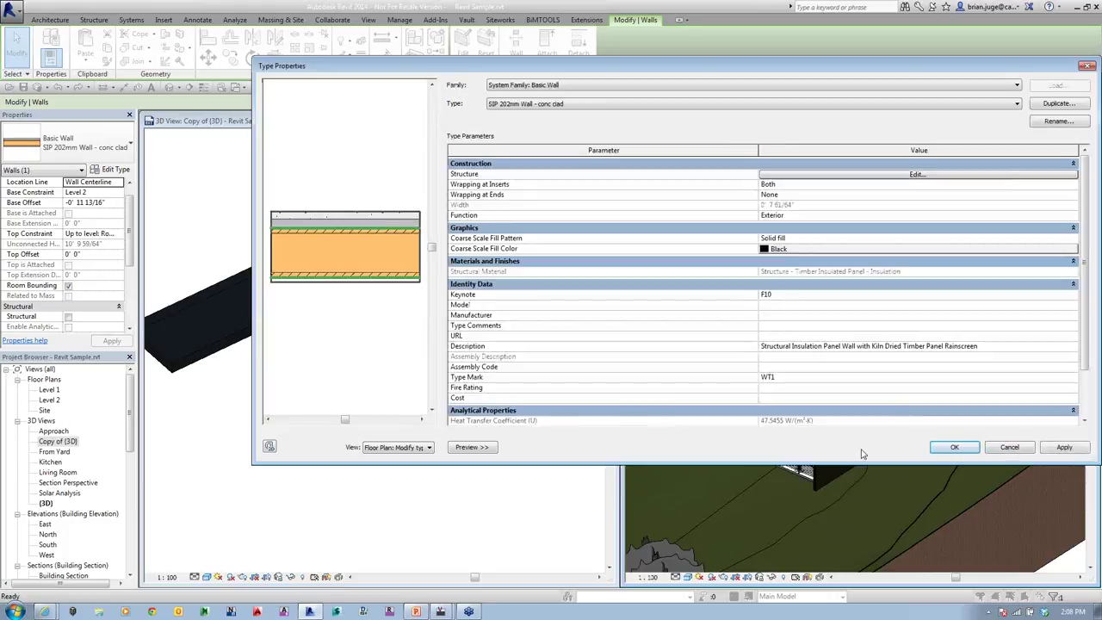
pyautogui.click(1009, 448)
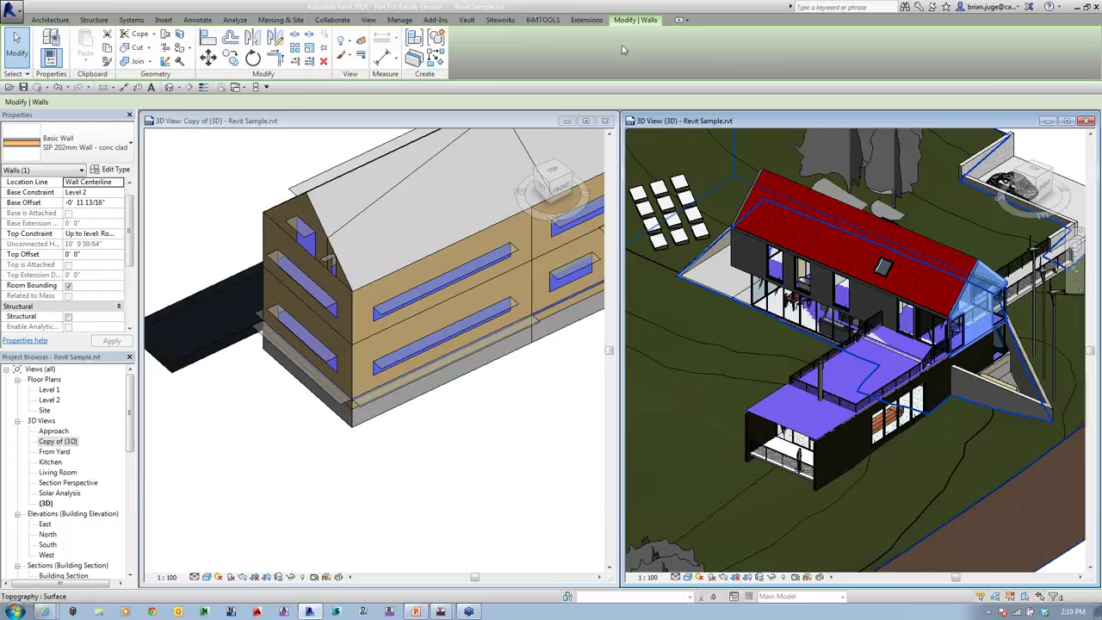
# - Examine the appearance, physical and thermal properties of the Autodesk library material Wood, including its thermal asset information
pyautogui.click(545, 433)
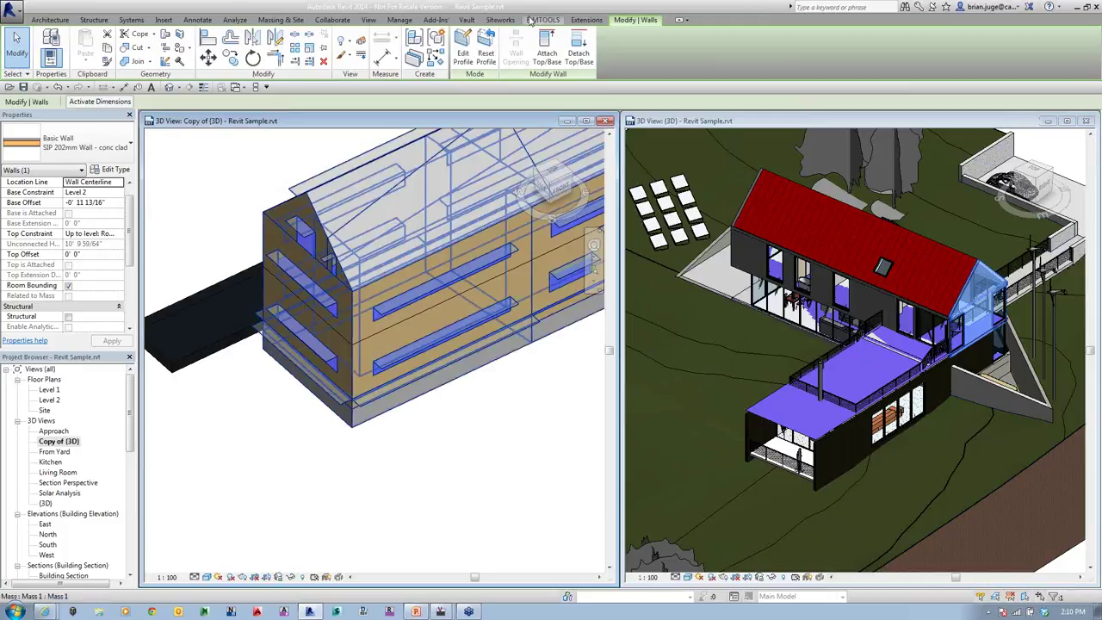
pyautogui.click(408, 23)
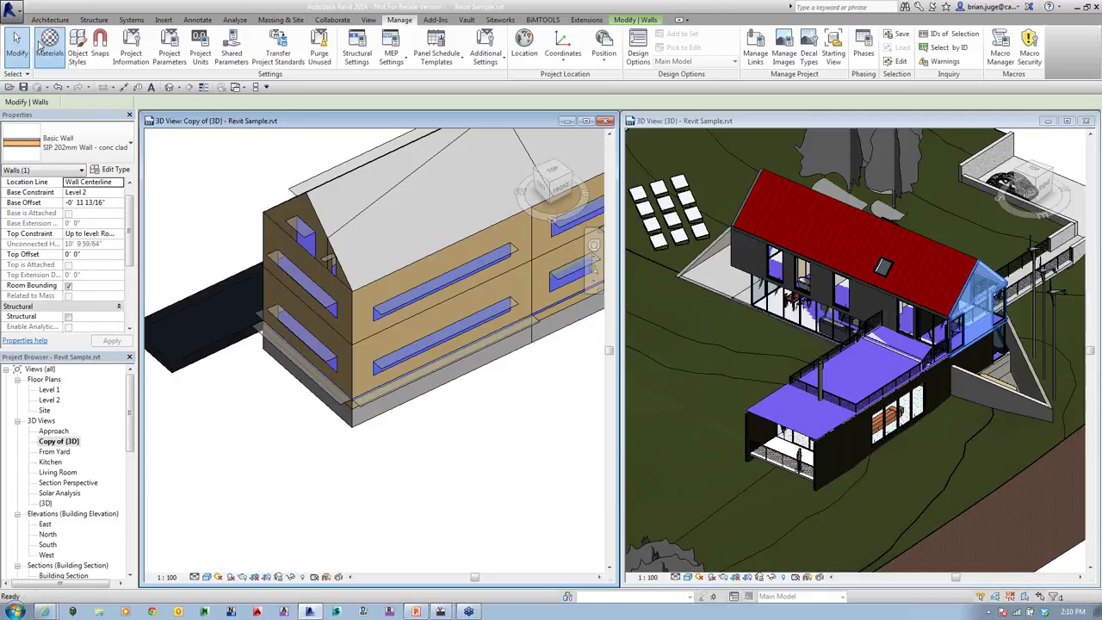
pyautogui.click(38, 43)
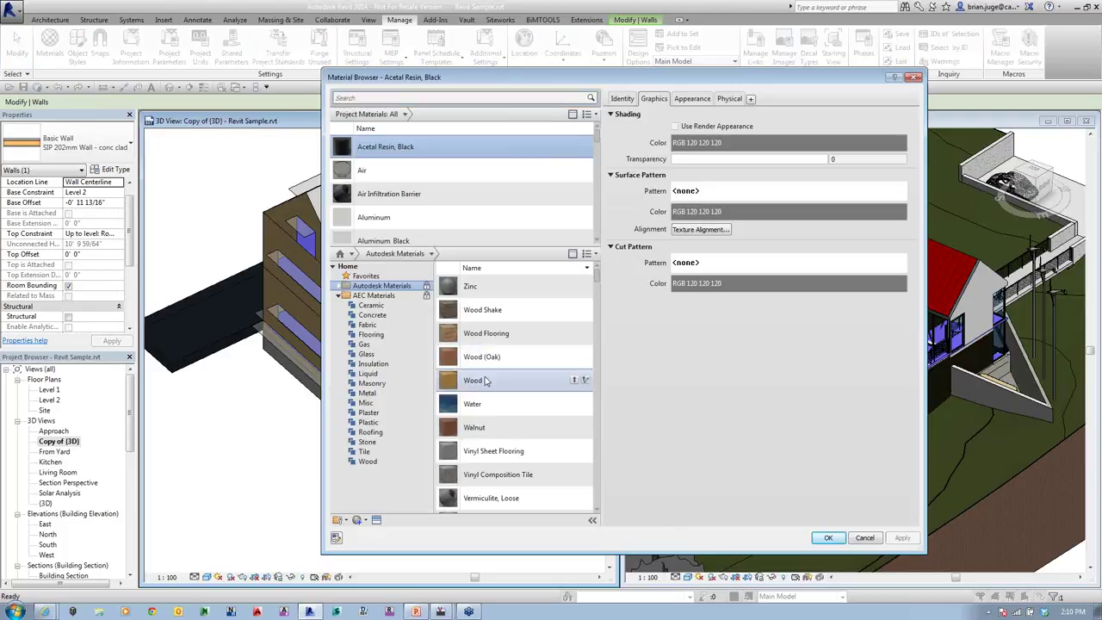
pyautogui.click(485, 380)
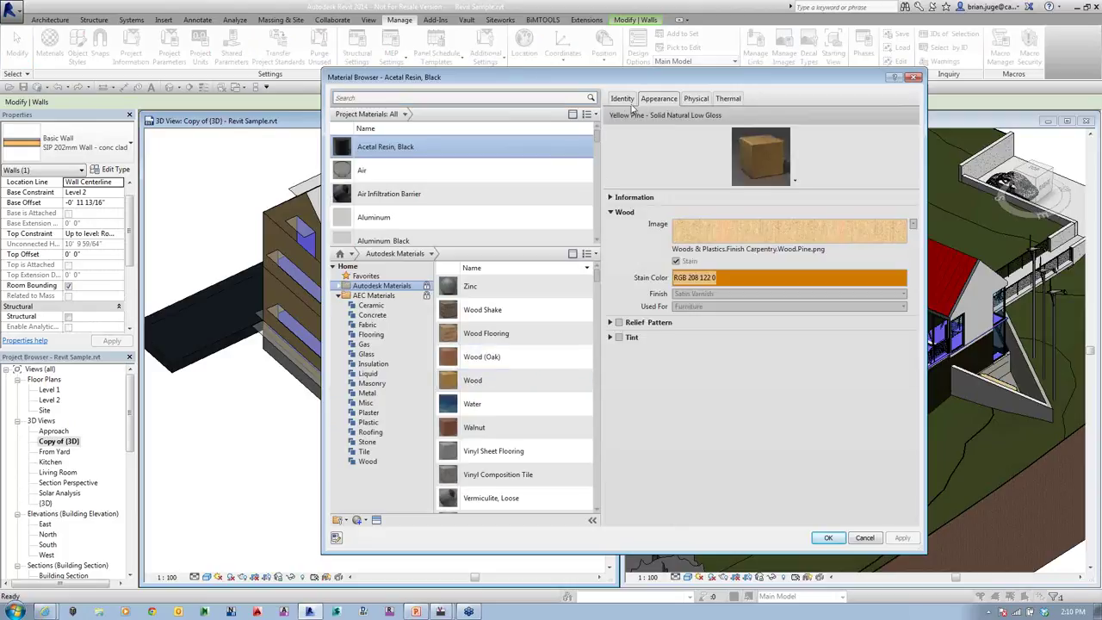
pyautogui.click(694, 100)
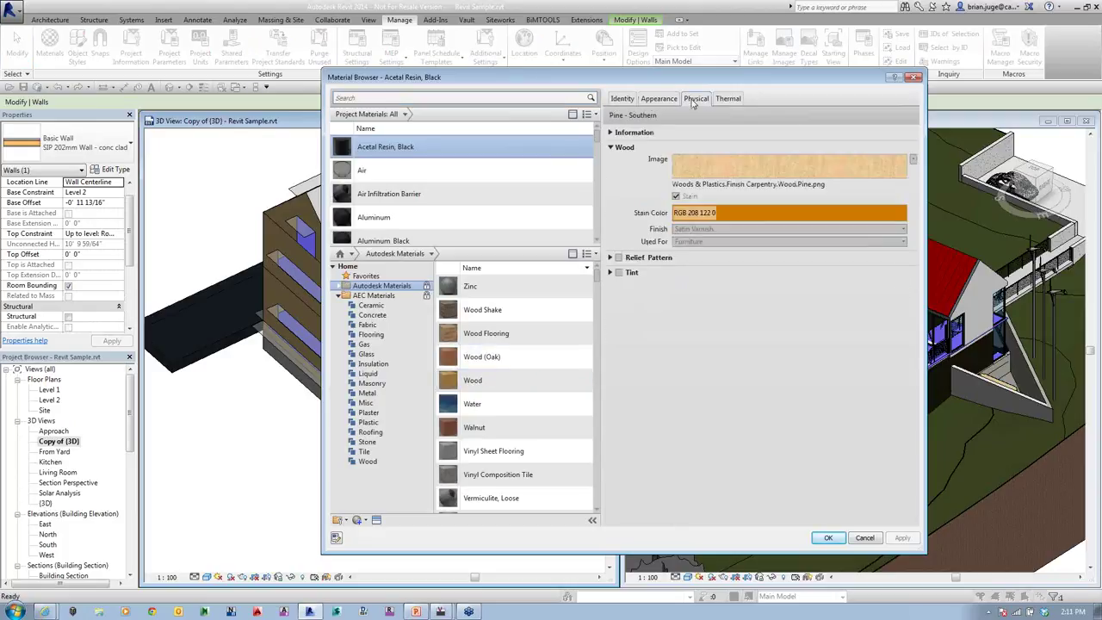
pyautogui.click(663, 99)
pyautogui.click(728, 99)
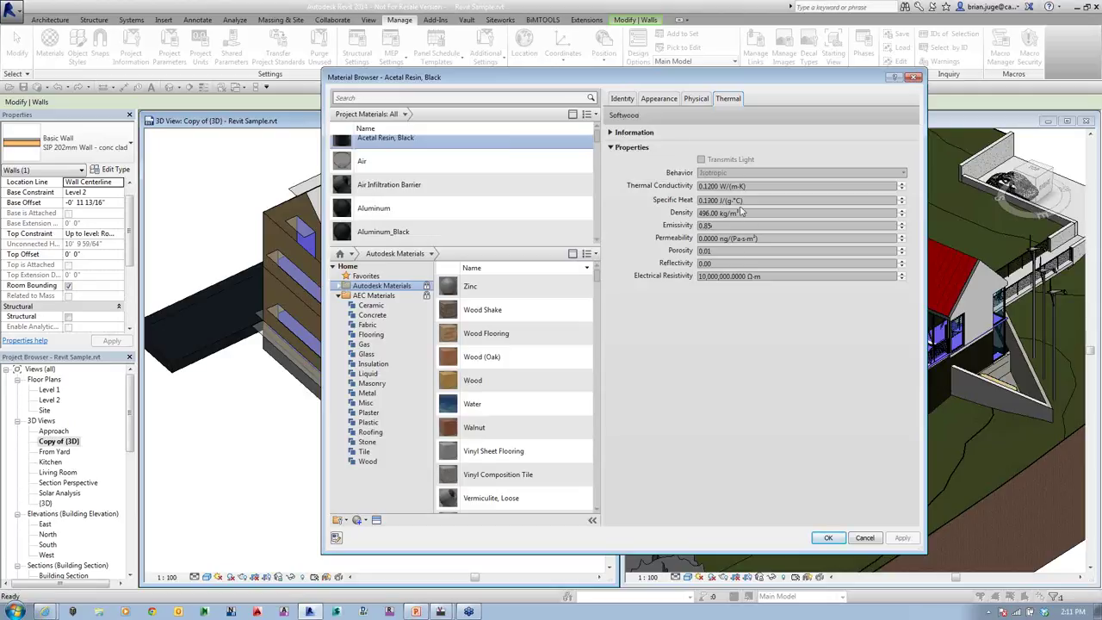
pyautogui.click(611, 132)
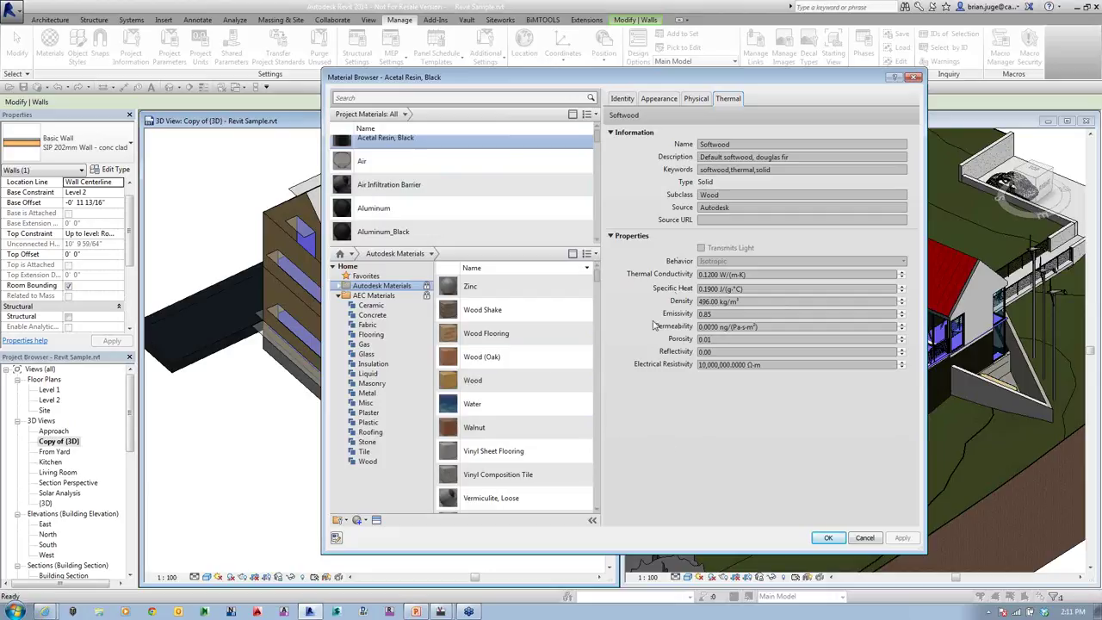
pyautogui.scroll(1, 387, 172)
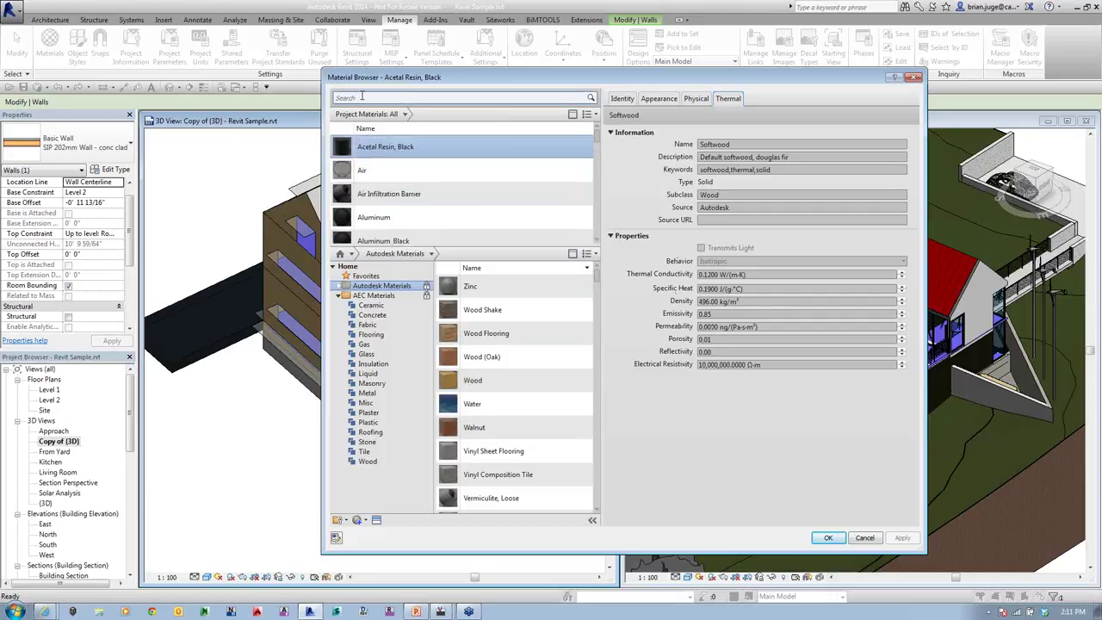
# - Search the materials for "framing"
pyautogui.click(362, 97)
pyautogui.write('wood')
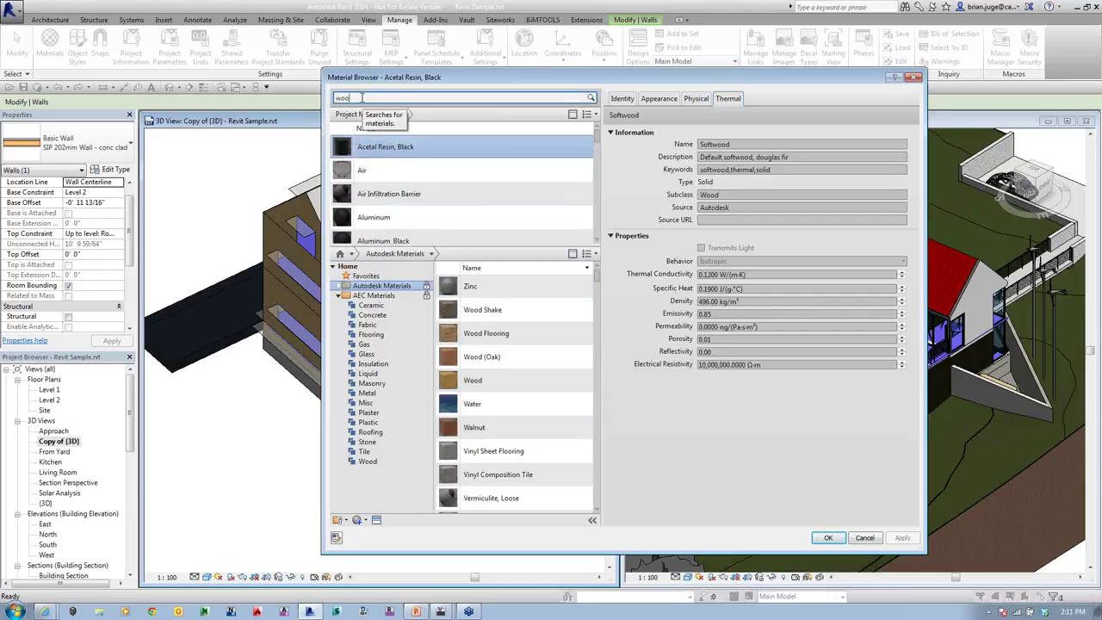
pyautogui.press('BackSpace')
pyautogui.press('BackSpace')
pyautogui.press('BackSpace')
pyautogui.press('BackSpace')
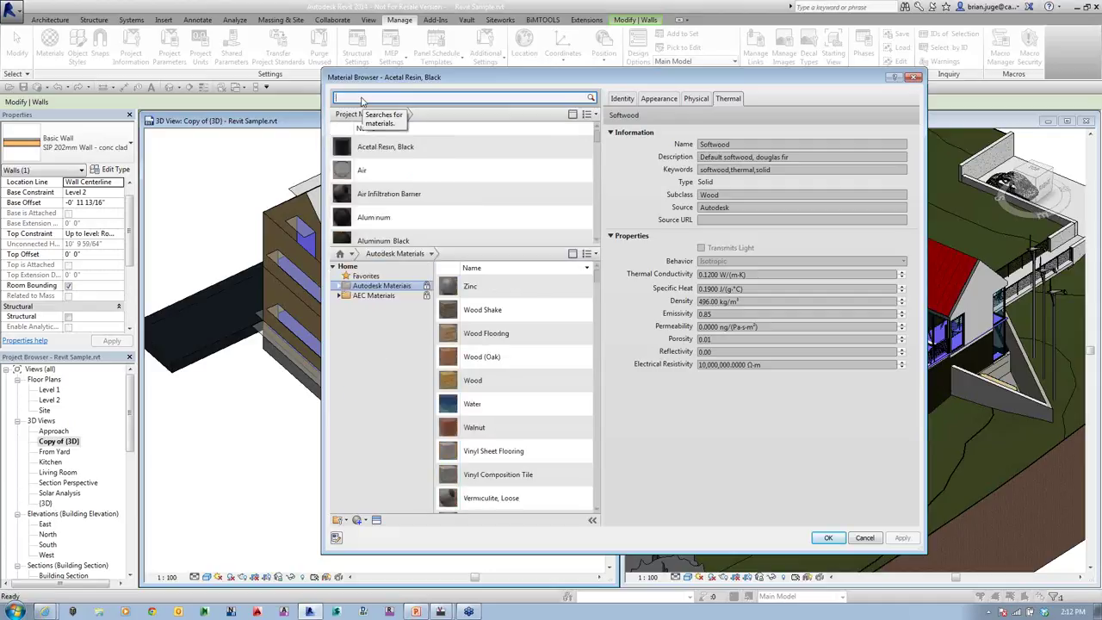
pyautogui.write('framing')
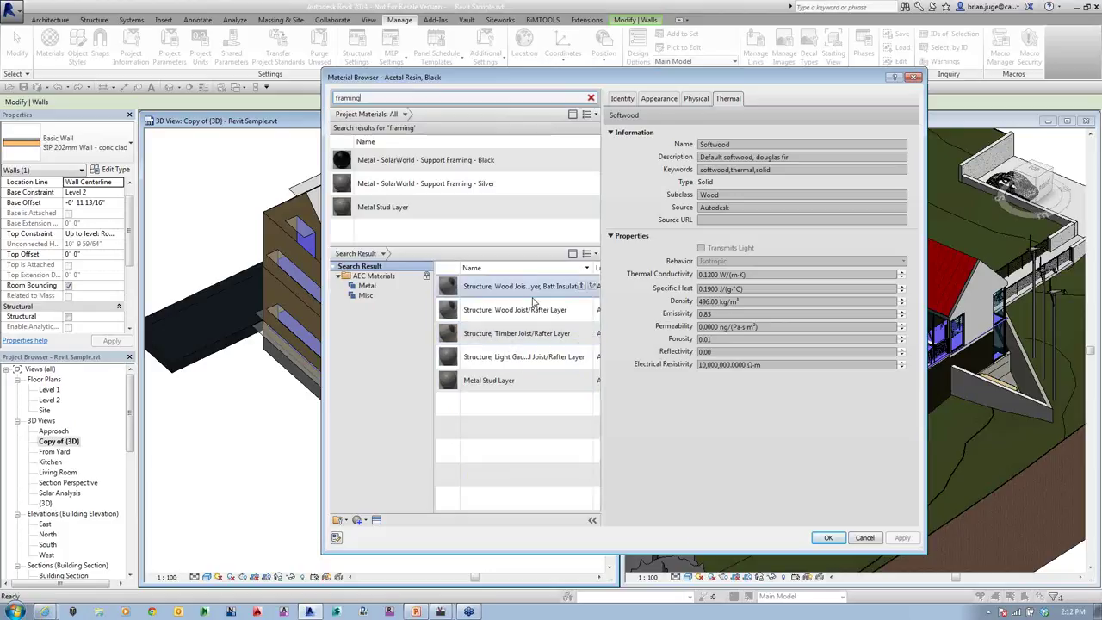
# - Add Structure, Wood Joist/Rafter Layer, Batt Insulation to the project materials, review its thermal properties, and cancel the material changes
pyautogui.moveTo(516, 286); pyautogui.dragTo(465, 230)
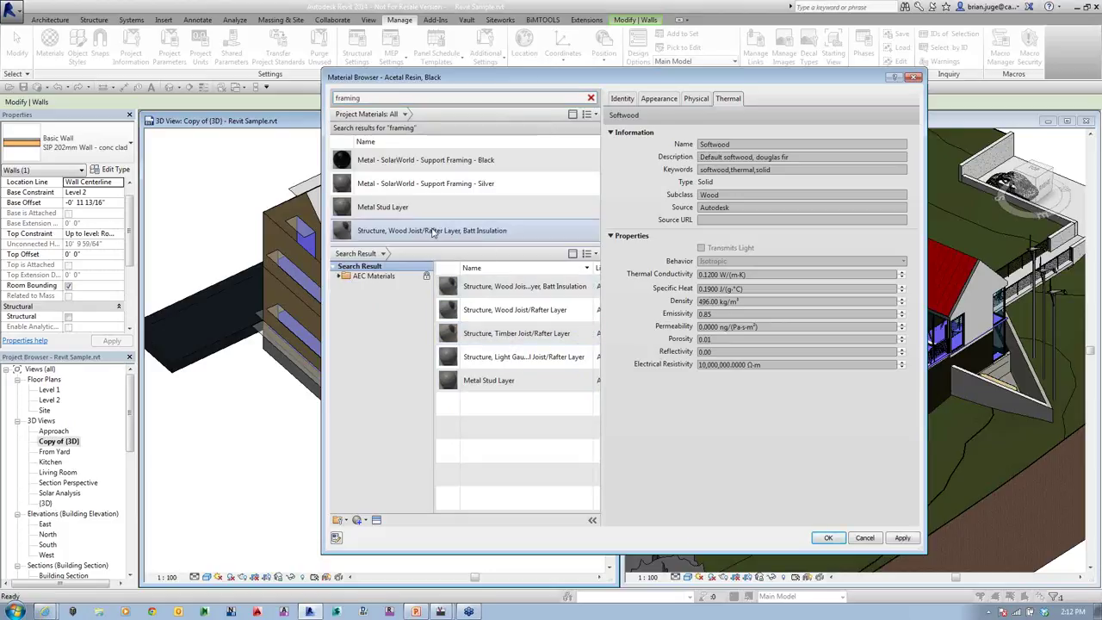
pyautogui.click(430, 230)
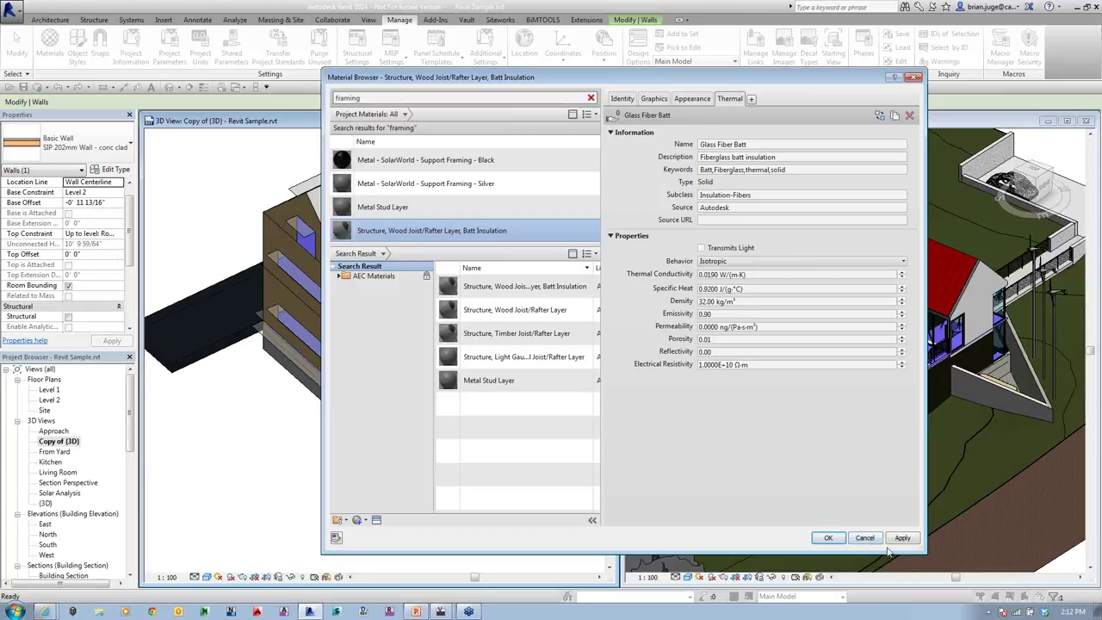
pyautogui.click(866, 538)
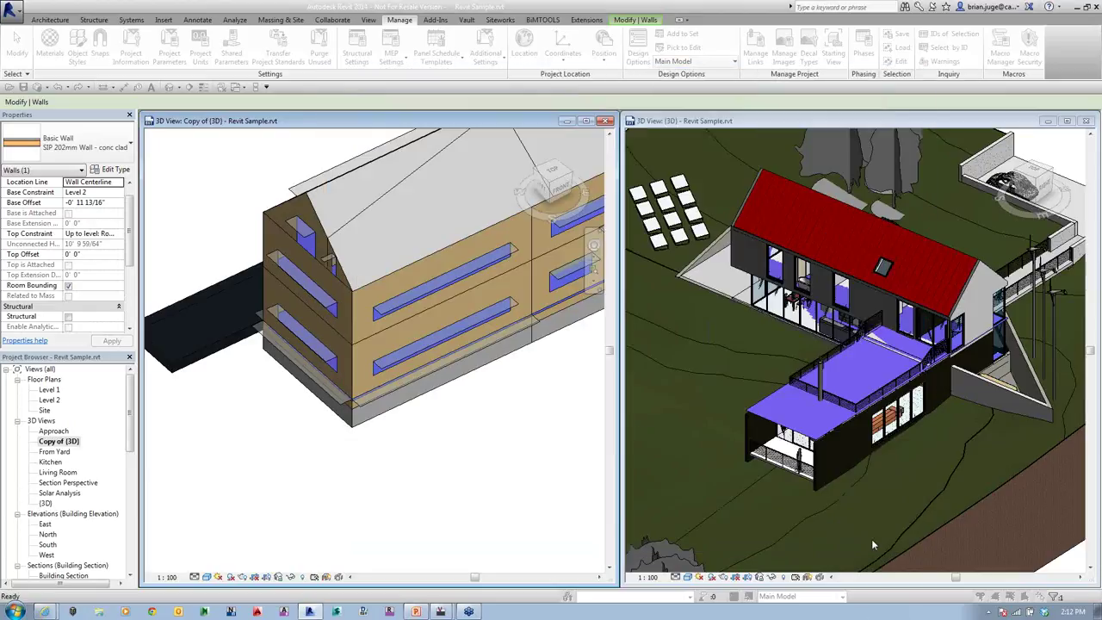
# - Review the Energy Settings, including the Include Thermal Properties option, and close them without changes
pyautogui.click(235, 19)
pyautogui.click(385, 59)
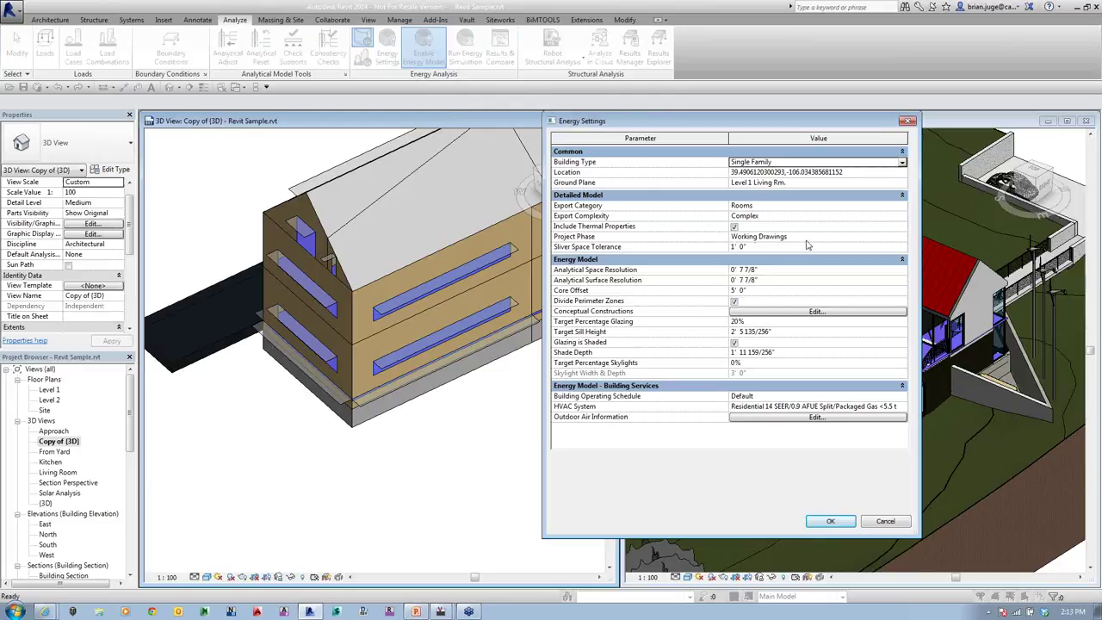
pyautogui.click(888, 523)
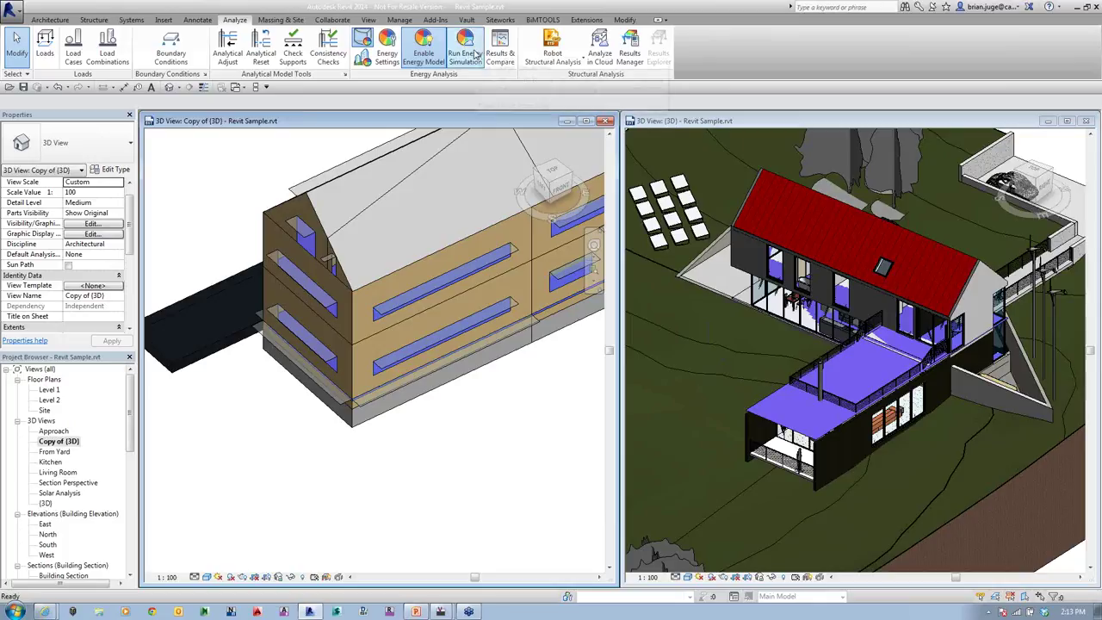
# - Run an energy simulation with the run name Revit Sample Analysis in a new Green Building Studio project named Breck house 3
pyautogui.click(475, 54)
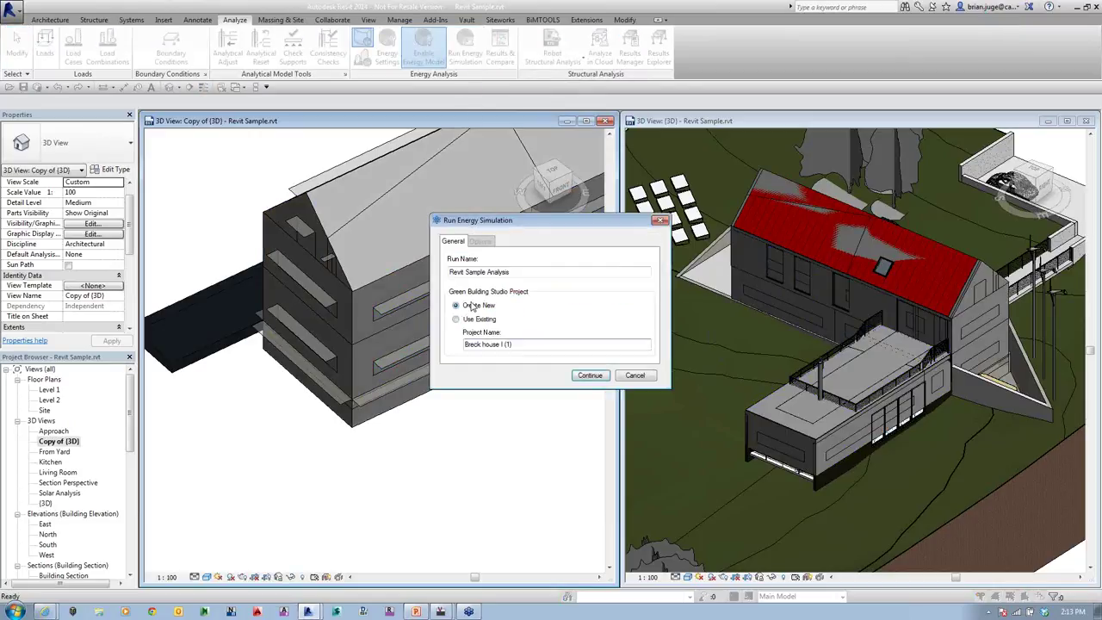
pyautogui.click(480, 320)
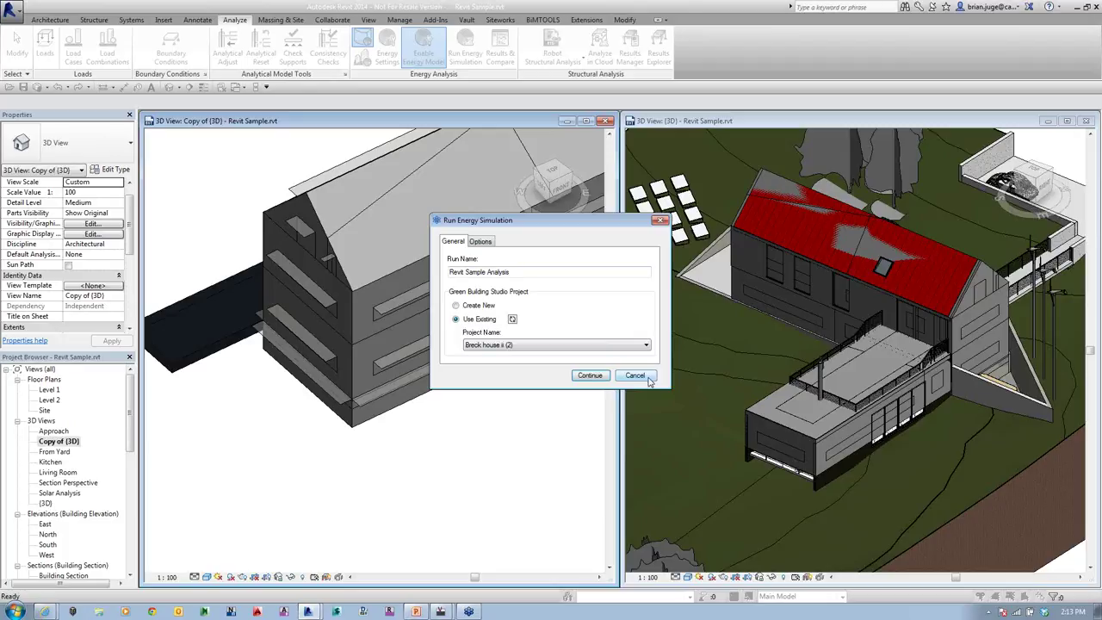
pyautogui.click(521, 346)
pyautogui.click(550, 356)
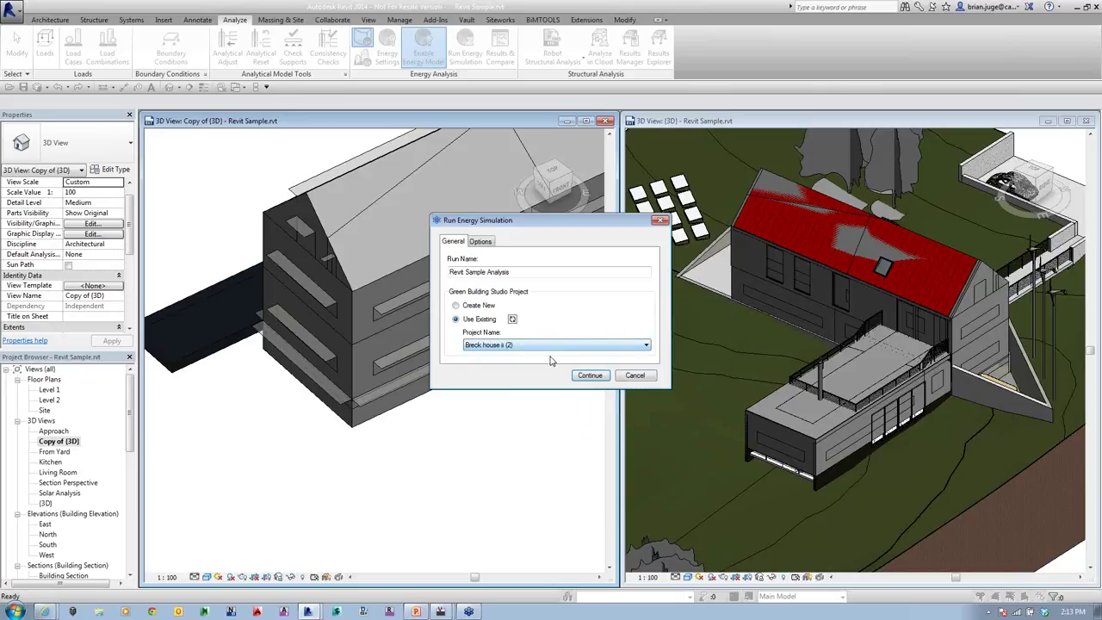
pyautogui.click(465, 307)
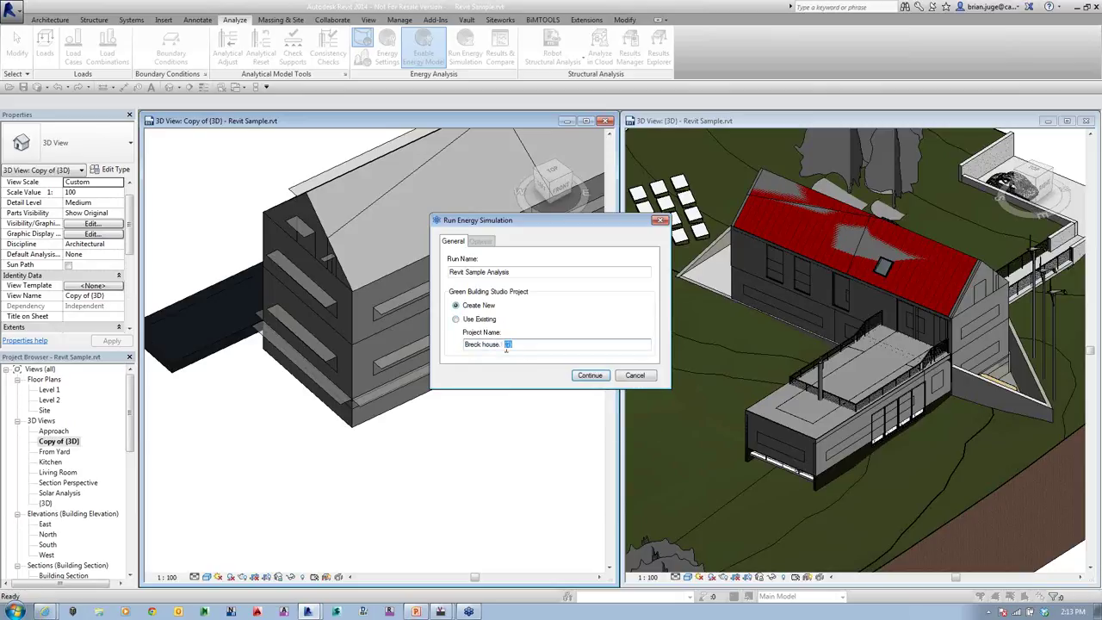
pyautogui.moveTo(513, 344); pyautogui.dragTo(500, 346)
pyautogui.press('BackSpace')
pyautogui.click(580, 374)
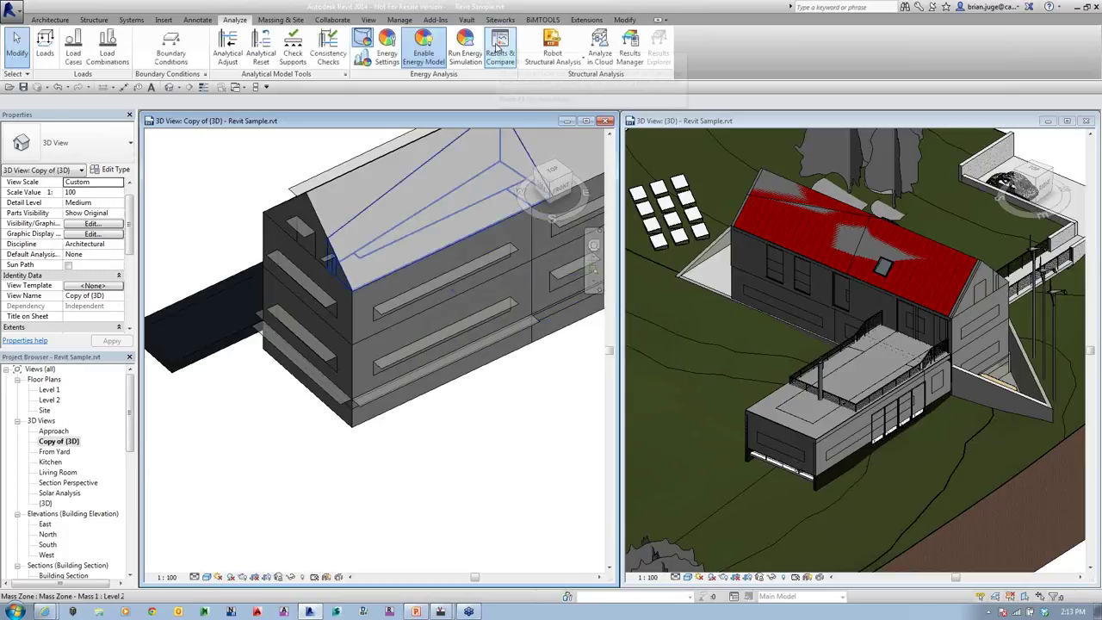
# - Open the energy analysis results and view the Revit Sample Analysis run and the Breck House run under Breck house I
pyautogui.click(497, 48)
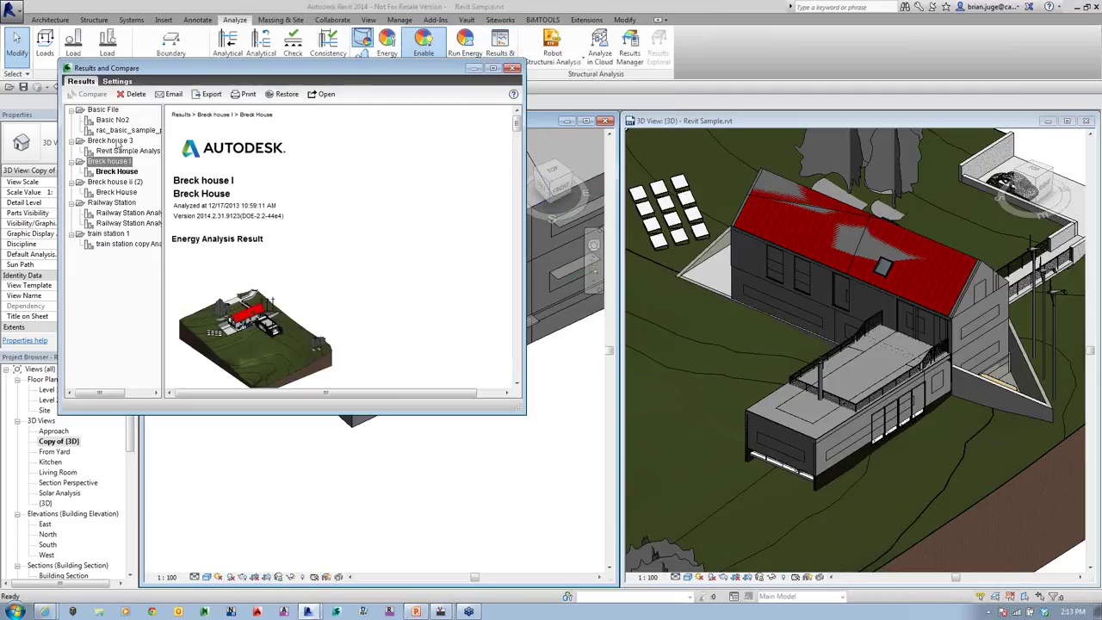
pyautogui.click(116, 151)
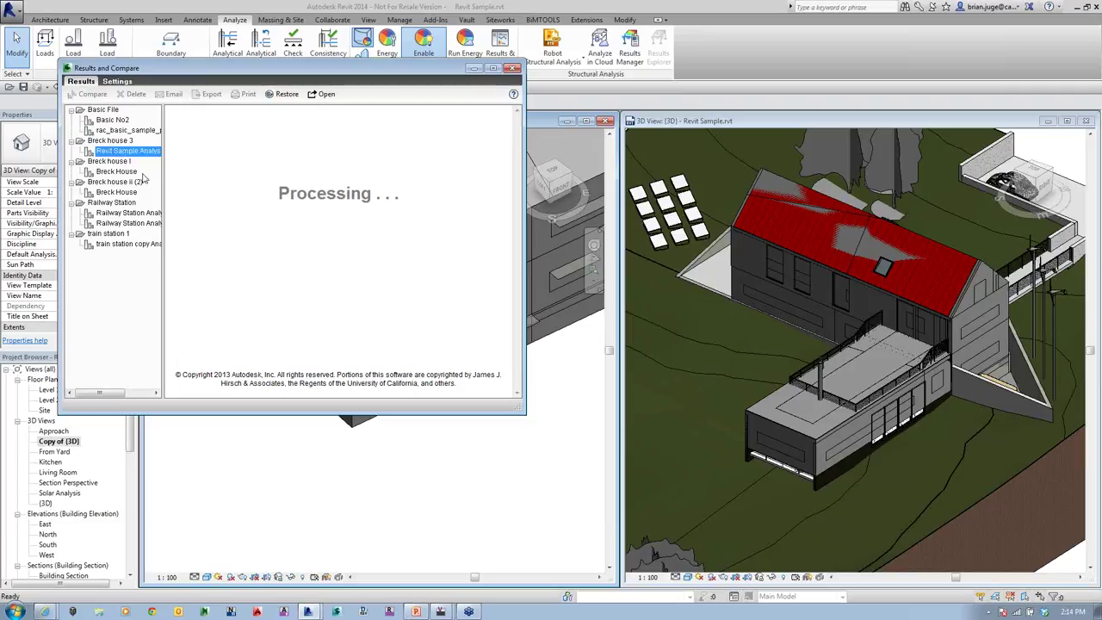
pyautogui.click(118, 172)
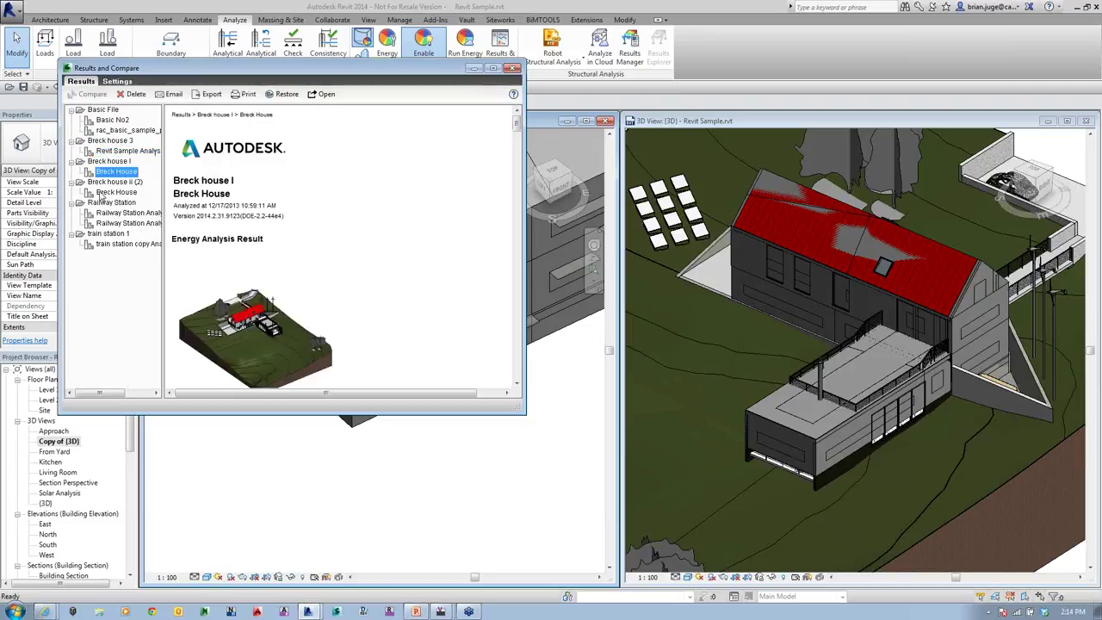
# - Generate a compare report for the Breck House runs of Breck house ii (2) and Breck house I in a maximized results window
pyautogui.click(116, 192)
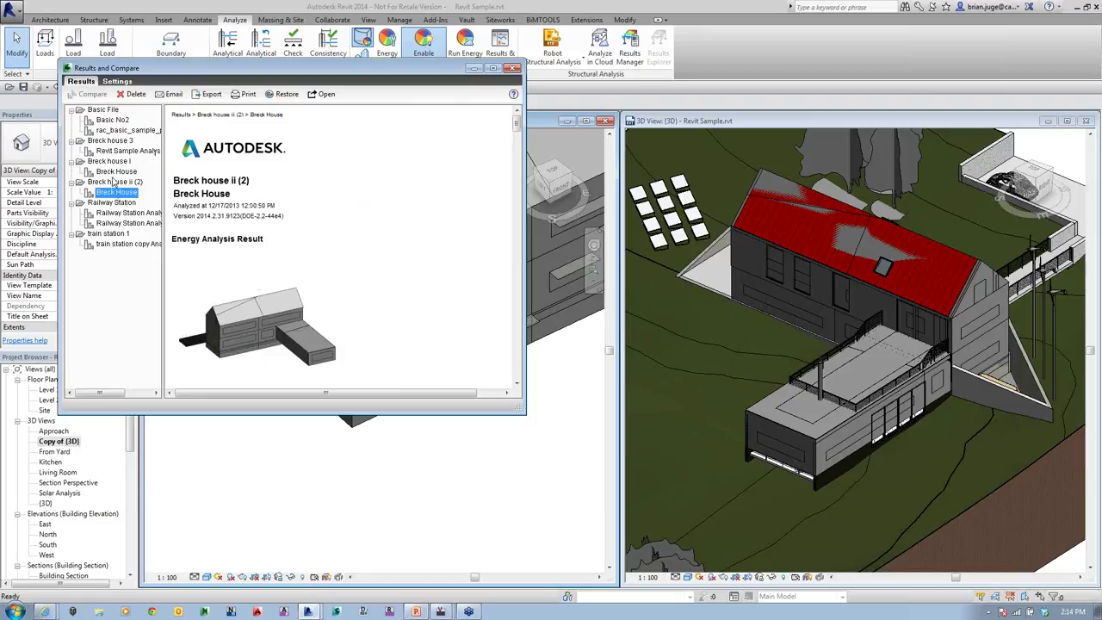
pyautogui.keyDown('ctrl'); pyautogui.click(116, 171); pyautogui.keyUp('ctrl')
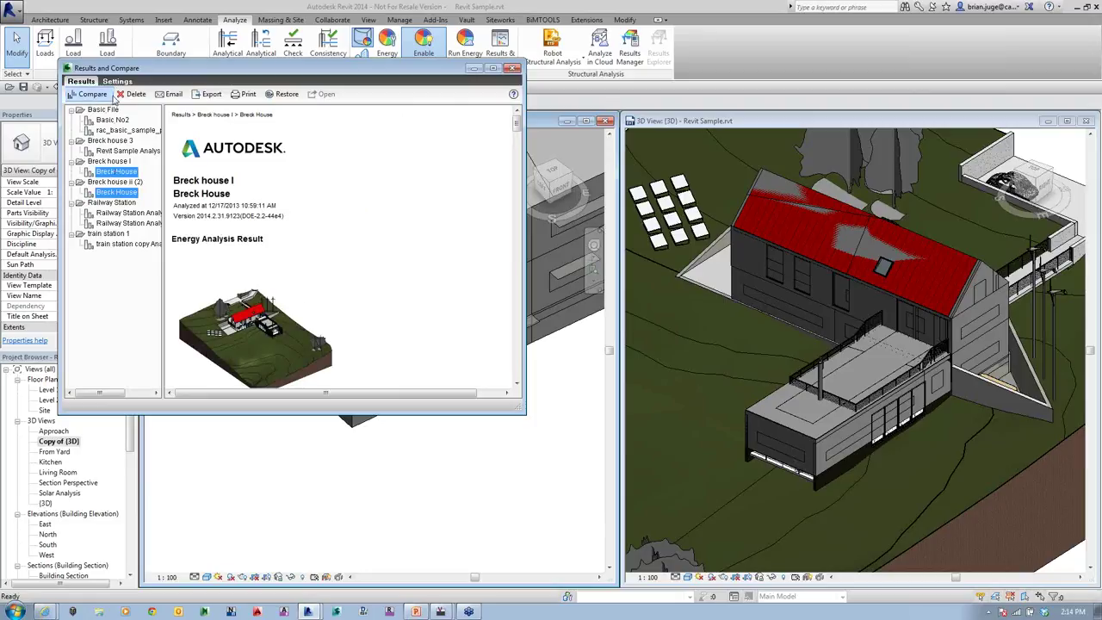
pyautogui.click(93, 94)
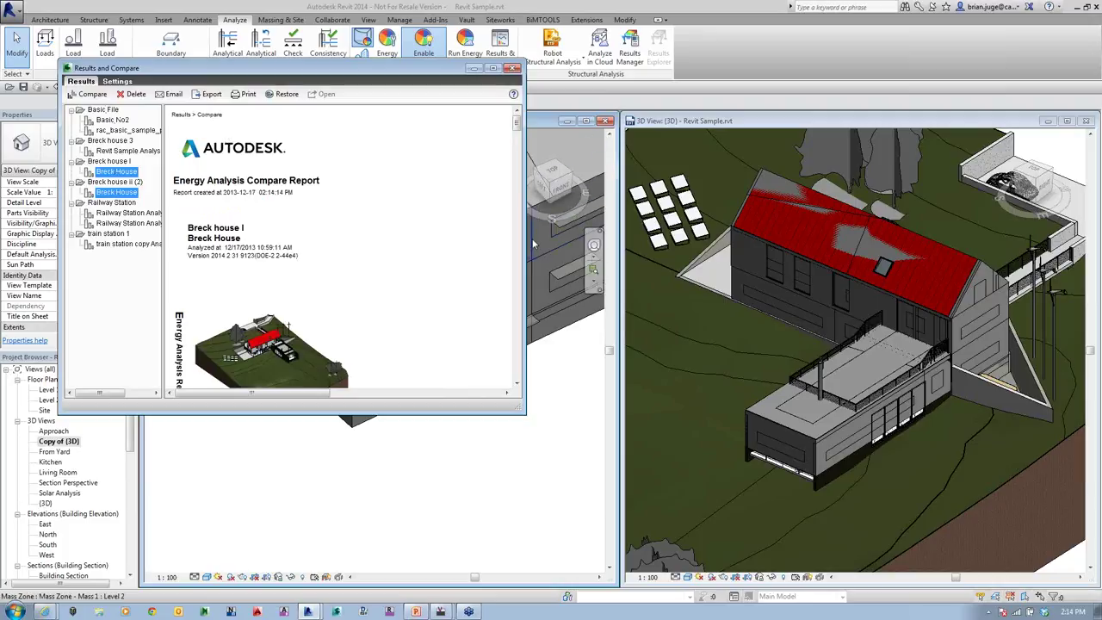
pyautogui.click(489, 68)
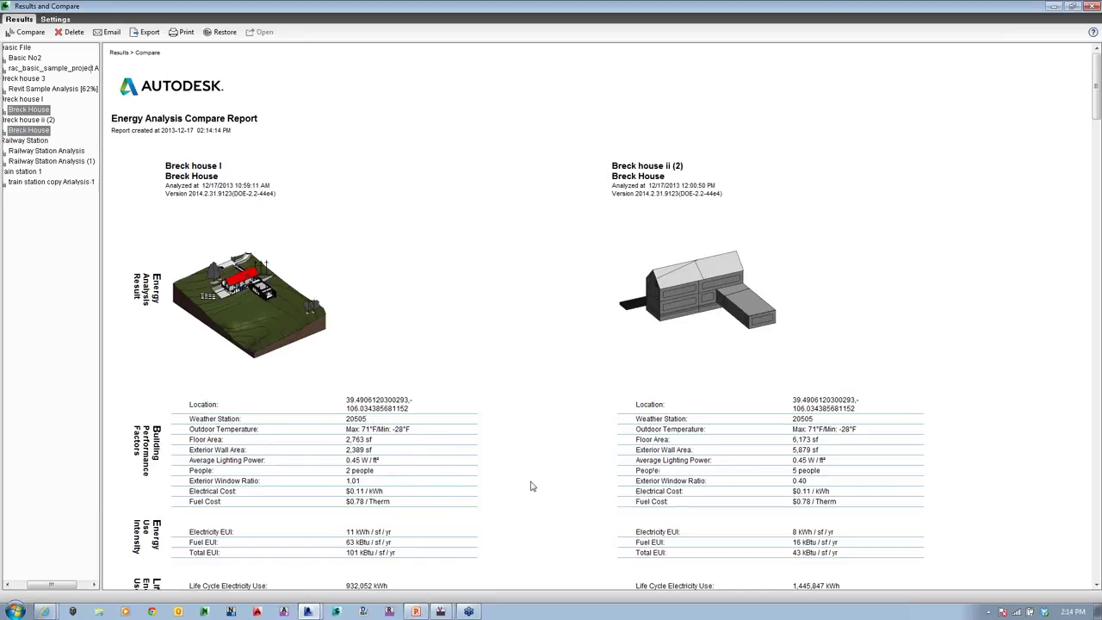
# - Compare the two runs' building performance factors, energy use intensity, life cycle cost, renewable potential, carbon emissions and annual energy cost
pyautogui.scroll(-4, 520, 491)
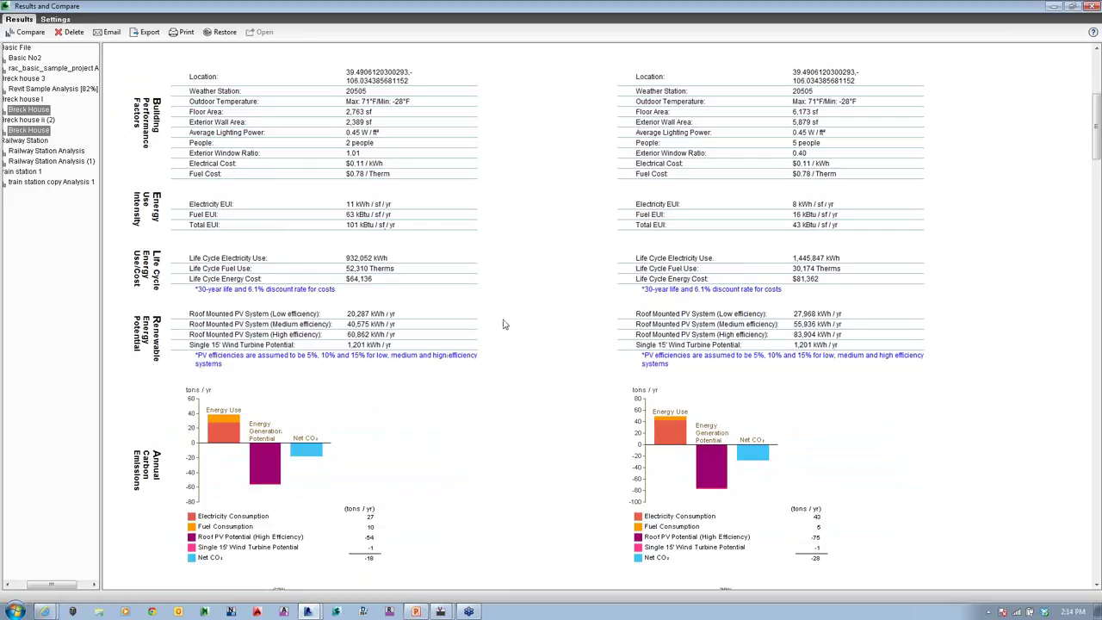
pyautogui.scroll(-3, 504, 322)
pyautogui.scroll(-1, 504, 322)
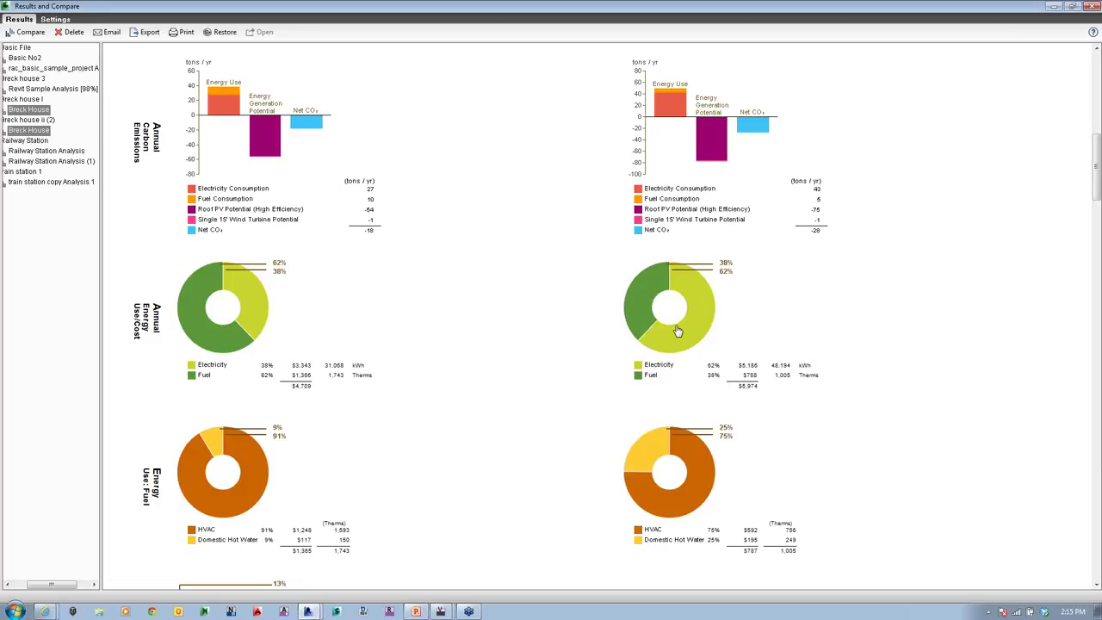
pyautogui.scroll(10, 667, 349)
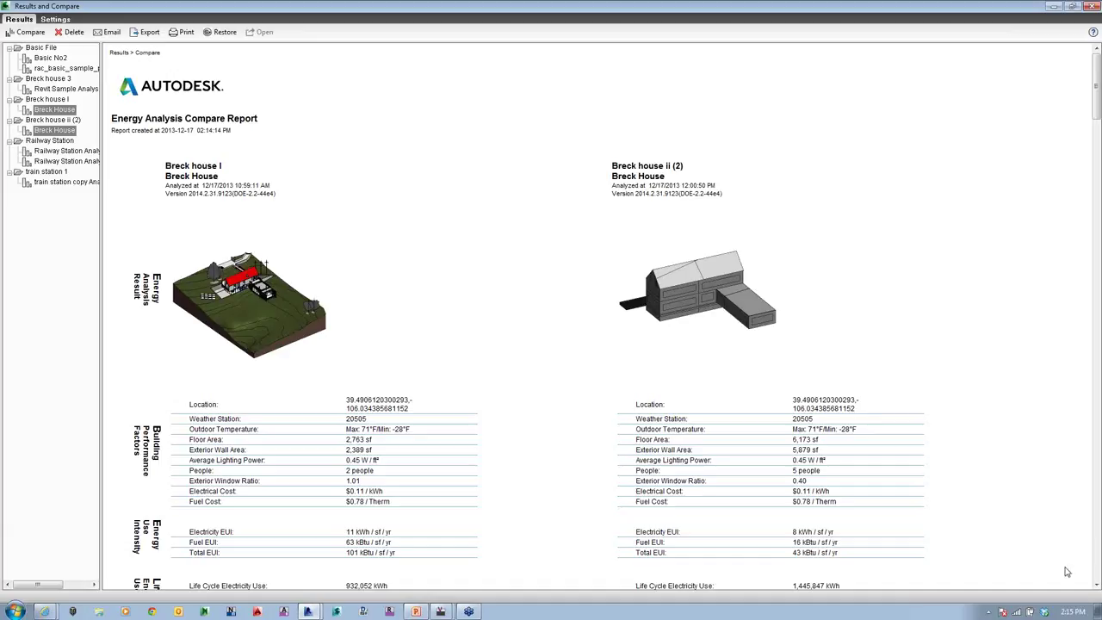
# - View the Building Performance Factors detail of Breck house ii (2), and return to the carbon emissions section of the compare report
pyautogui.click(915, 493)
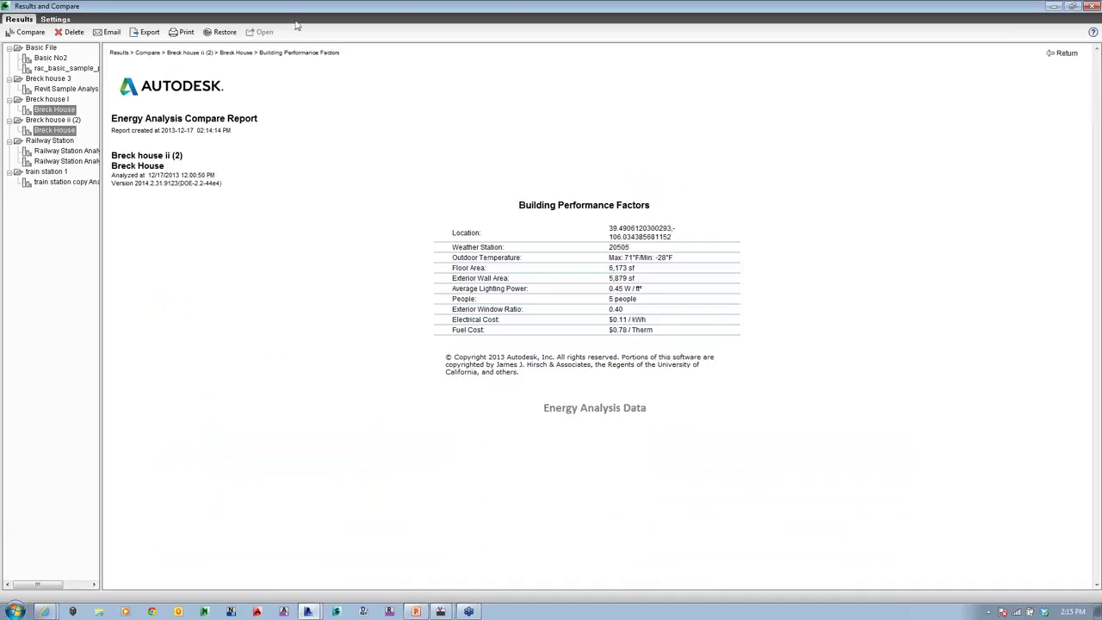
pyautogui.click(32, 35)
pyautogui.scroll(-8, 575, 440)
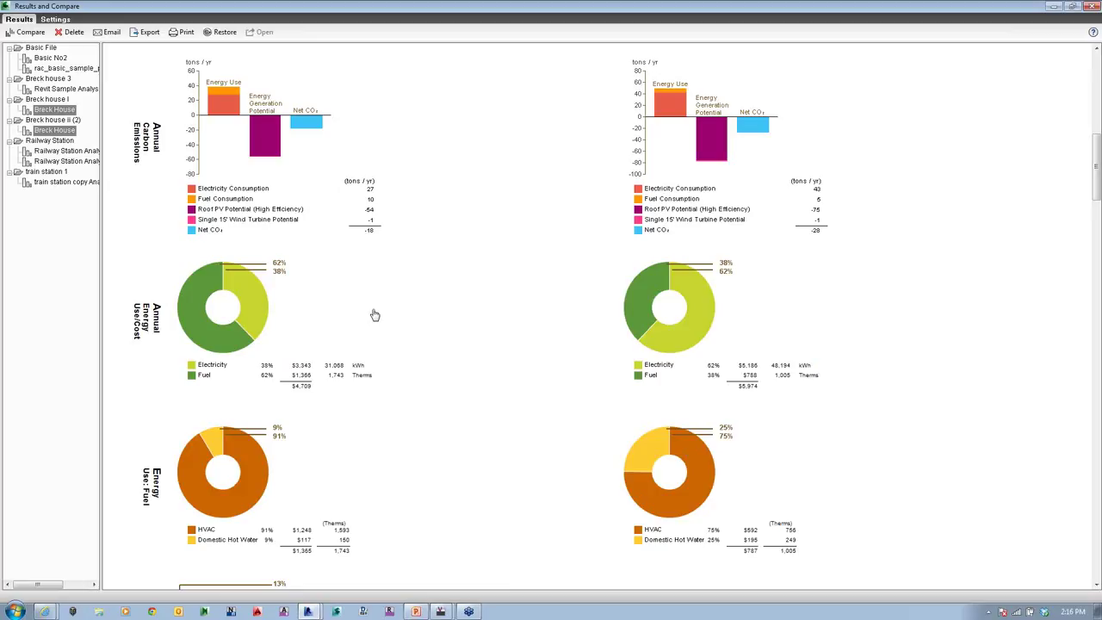
# - Compare both runs' fuel and electricity use breakdowns and their Potential Energy Savings charts for all analyzed building features
pyautogui.scroll(-3, 325, 315)
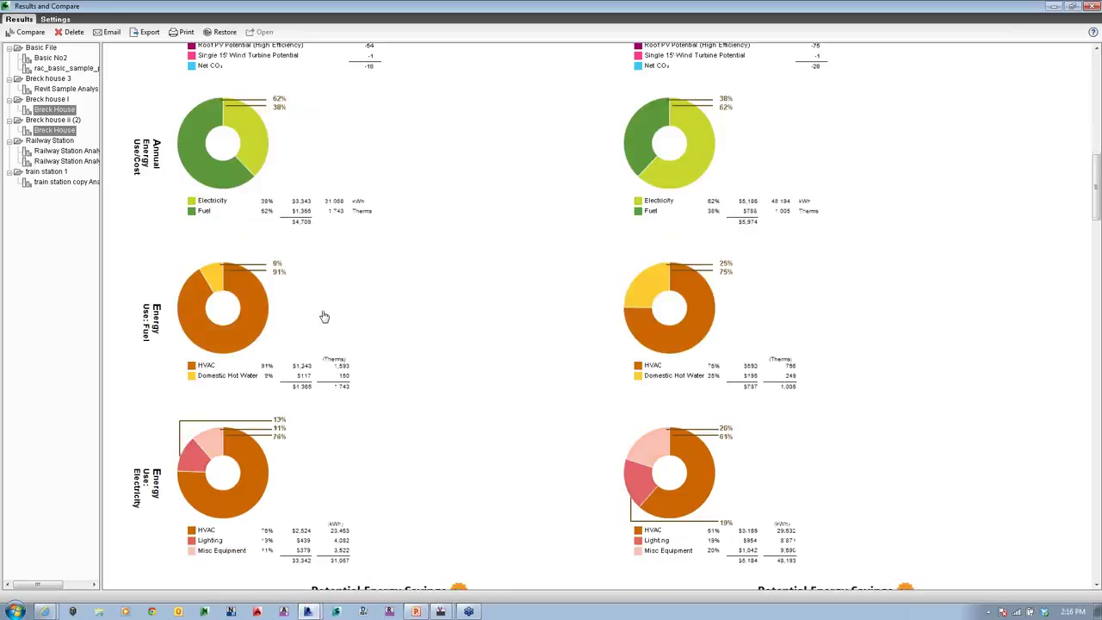
pyautogui.scroll(-8, 325, 316)
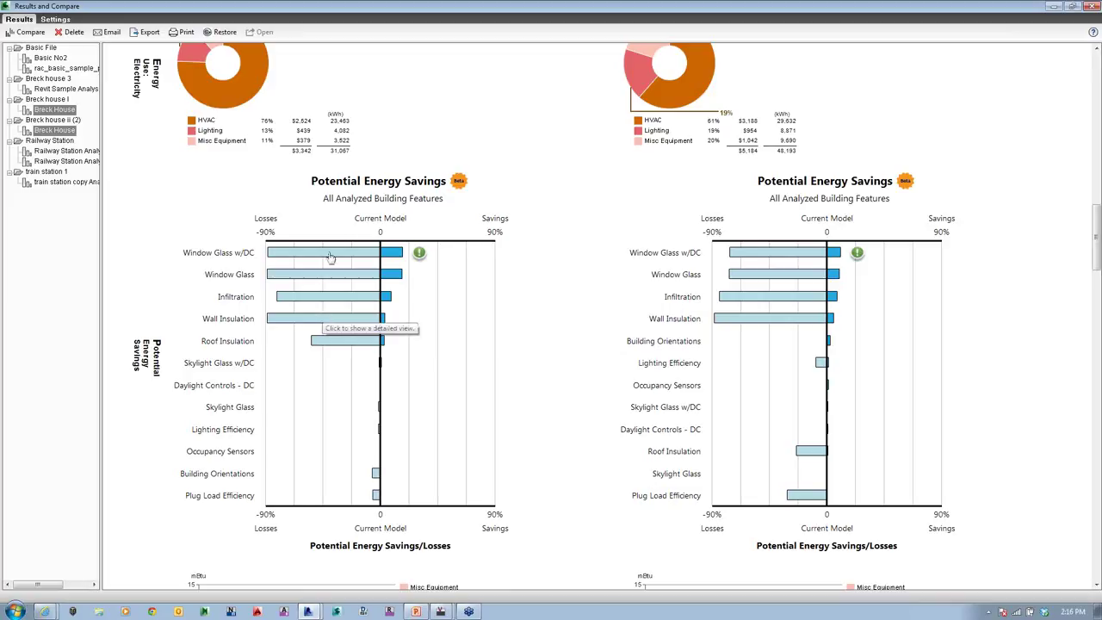
pyautogui.scroll(5, 330, 257)
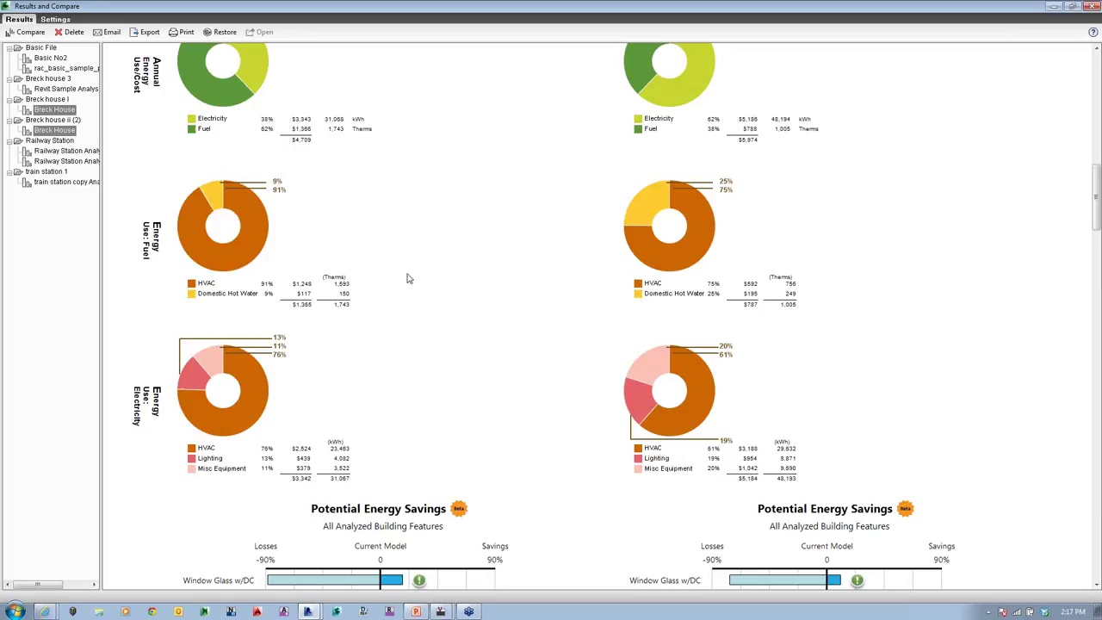
pyautogui.scroll(-1, 448, 348)
pyautogui.scroll(-3, 418, 221)
pyautogui.scroll(4, 418, 221)
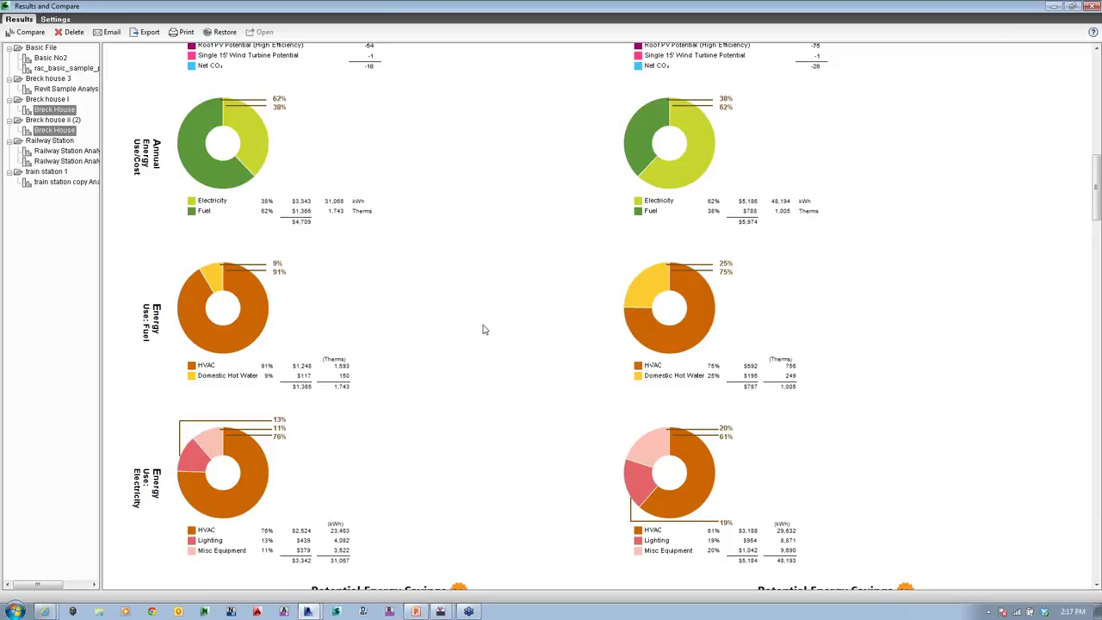
pyautogui.scroll(-3, 475, 330)
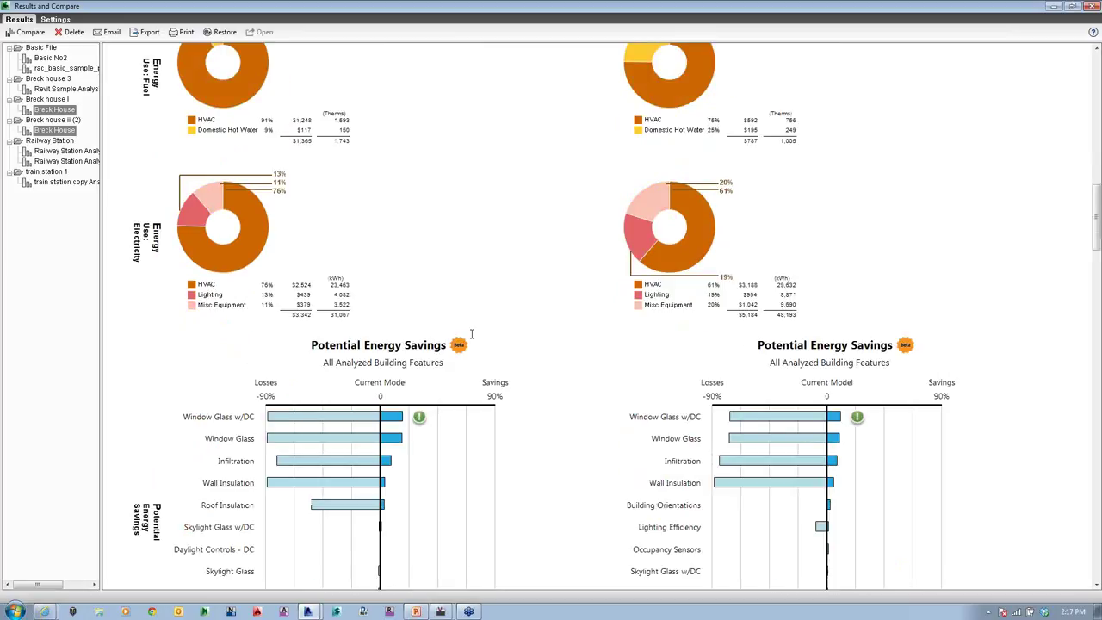
pyautogui.scroll(-3, 472, 334)
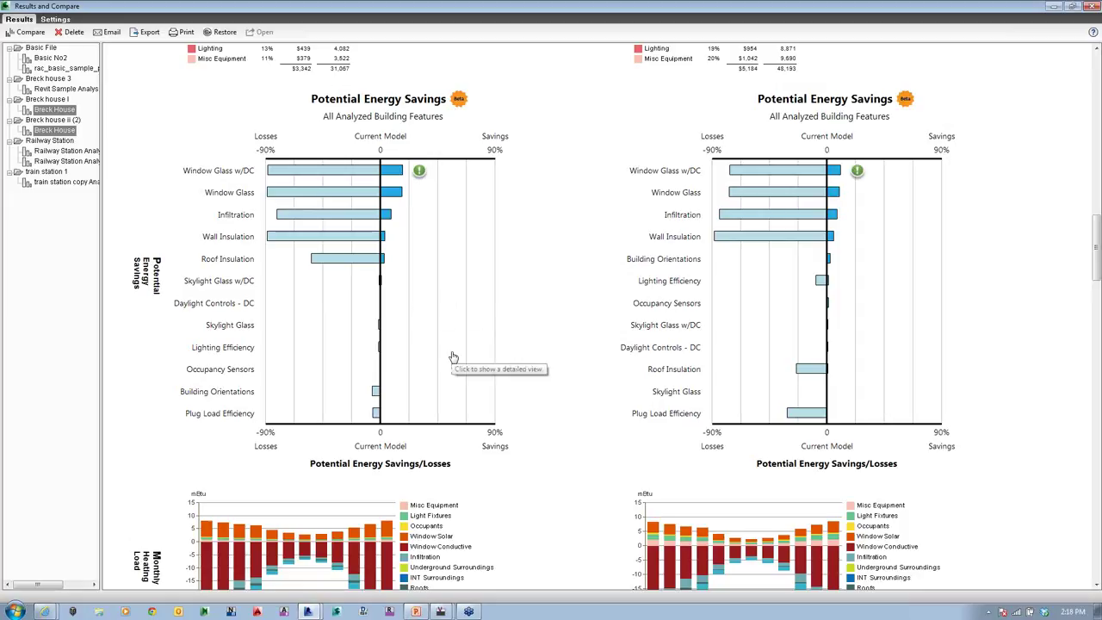
# - Examine the monthly heating and cooling loads and the monthly fuel and electricity consumption of both runs
pyautogui.scroll(-3, 454, 356)
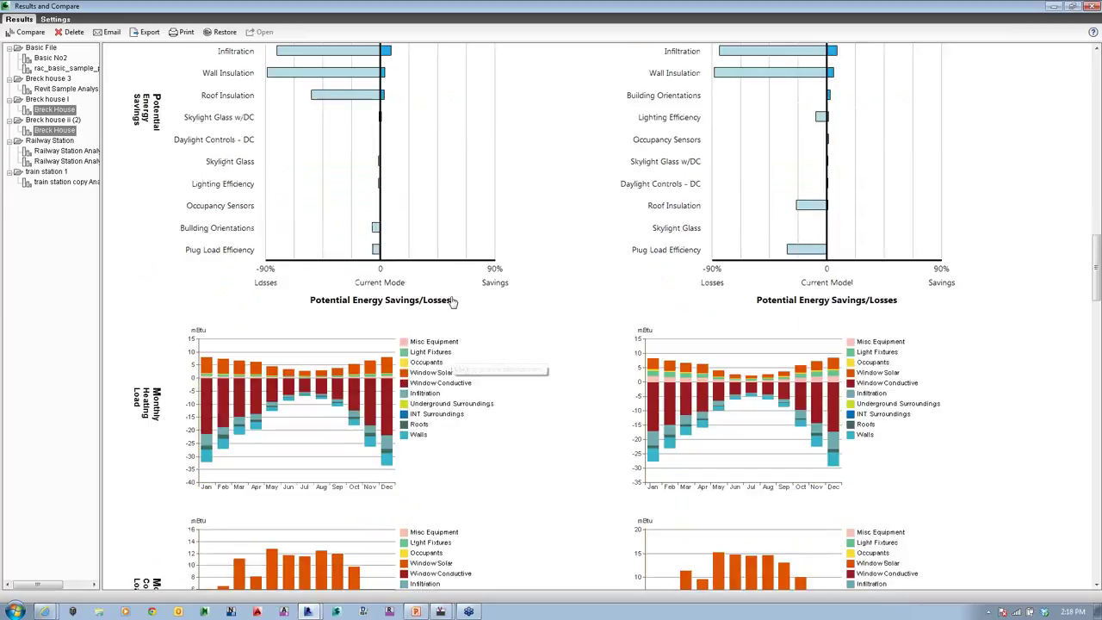
pyautogui.scroll(3, 465, 292)
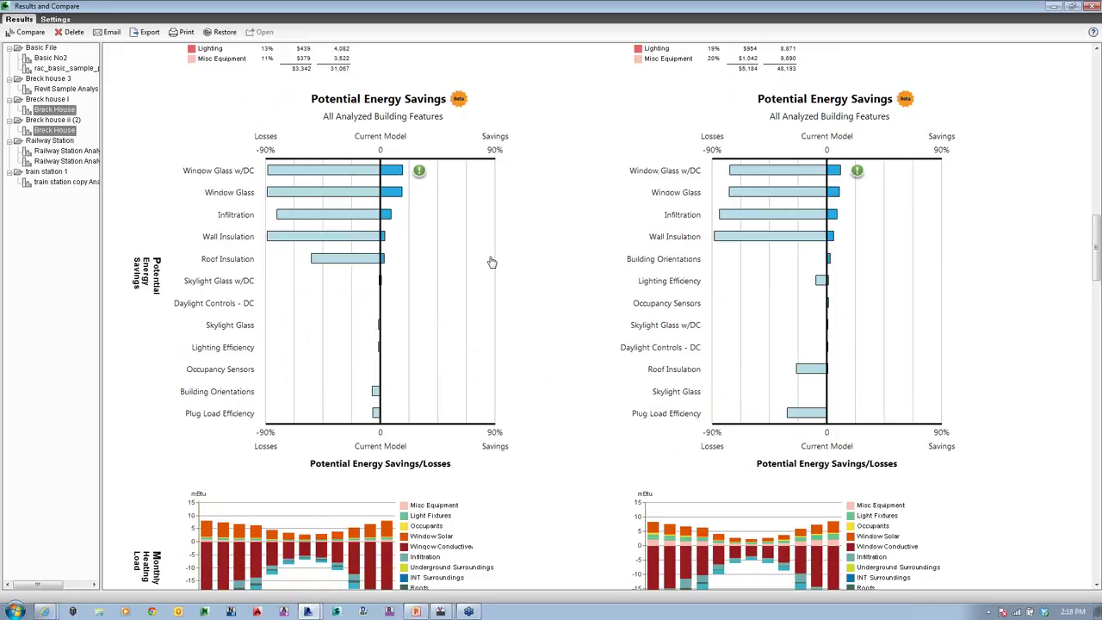
pyautogui.scroll(-3, 490, 275)
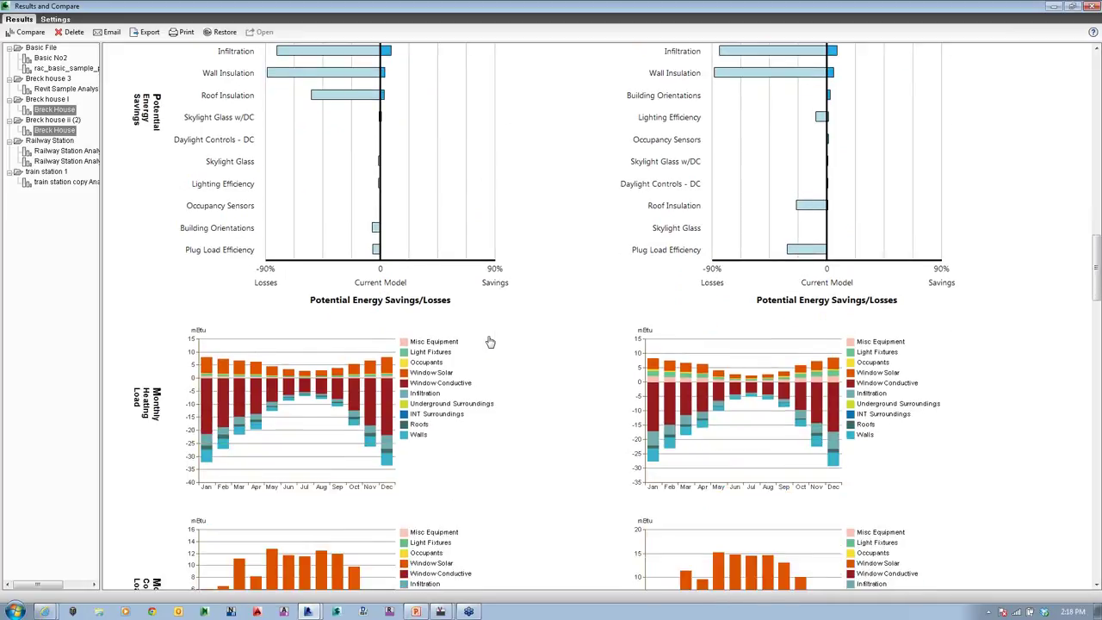
pyautogui.scroll(-3, 489, 343)
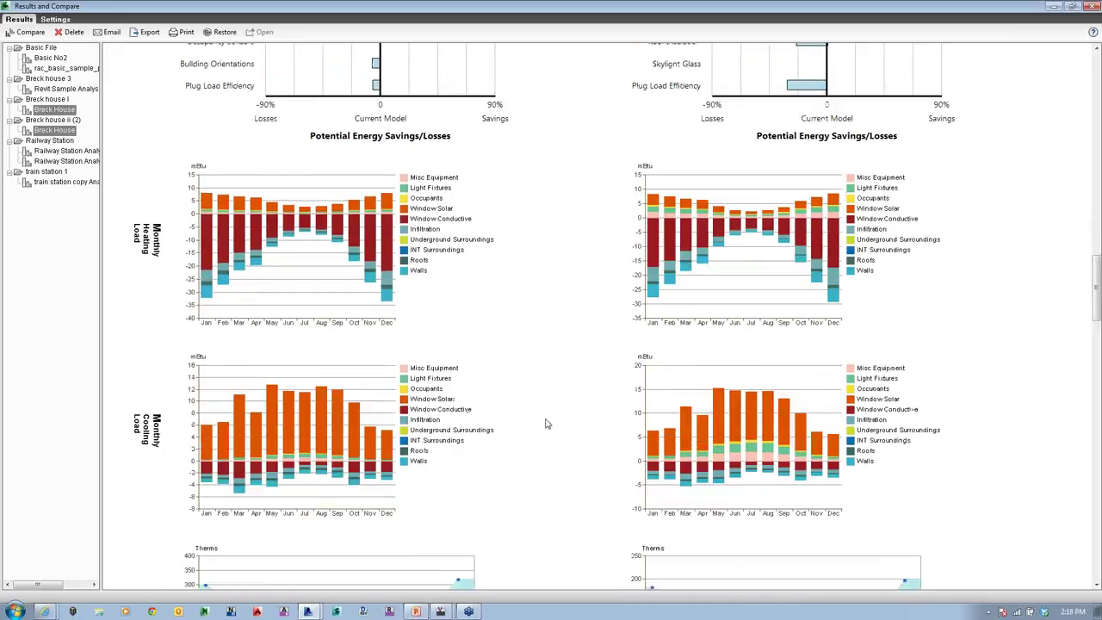
pyautogui.scroll(-5, 546, 424)
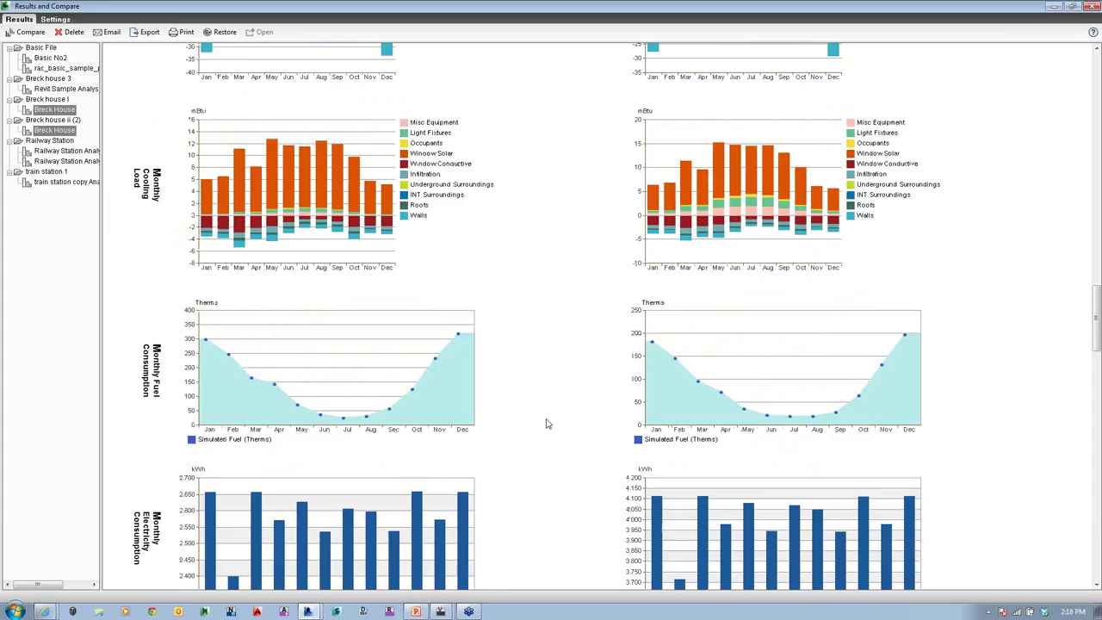
pyautogui.scroll(-2, 546, 424)
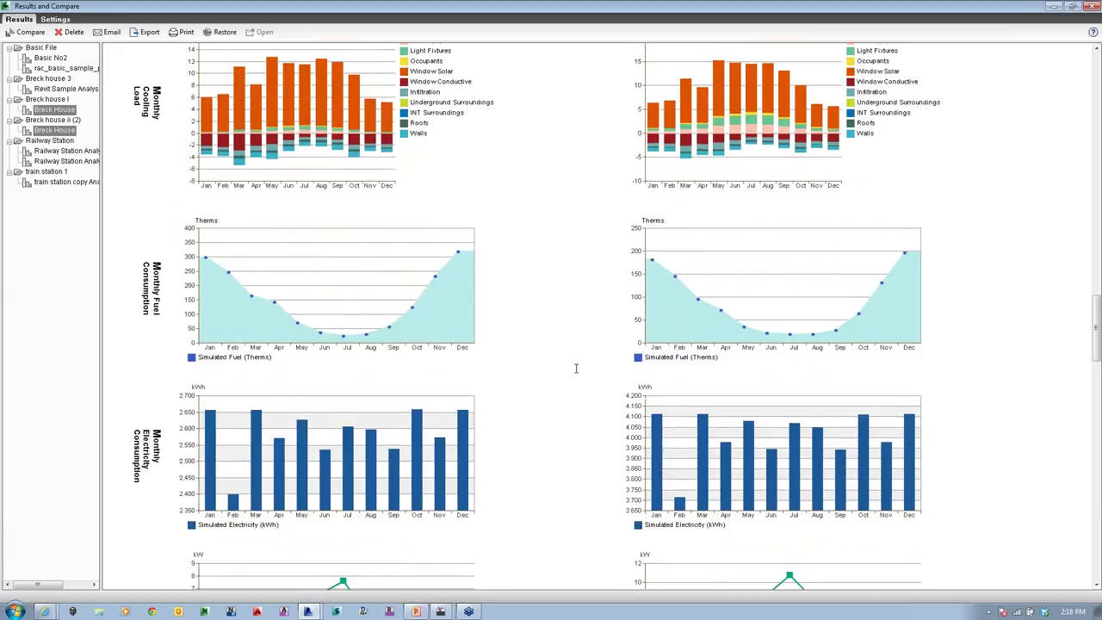
# - Examine the monthly peak demand, annual and monthly wind roses, design data, temperature bins, diurnal weather averages and humidity charts
pyautogui.scroll(-3, 536, 388)
pyautogui.scroll(-7, 535, 388)
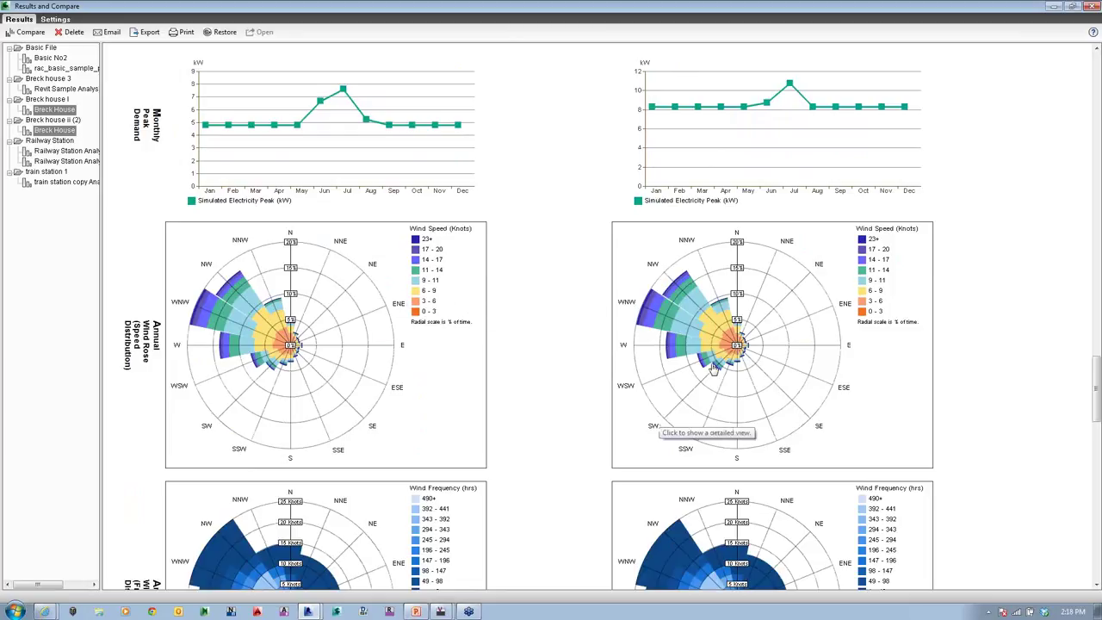
pyautogui.scroll(-3, 713, 369)
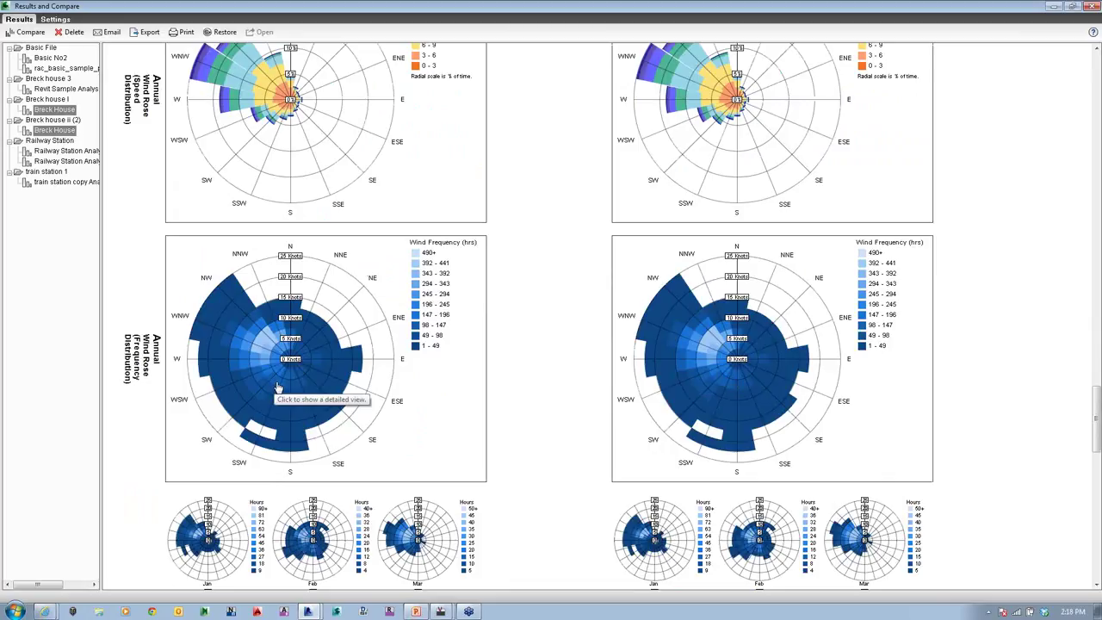
pyautogui.scroll(-1, 278, 387)
pyautogui.scroll(-4, 543, 446)
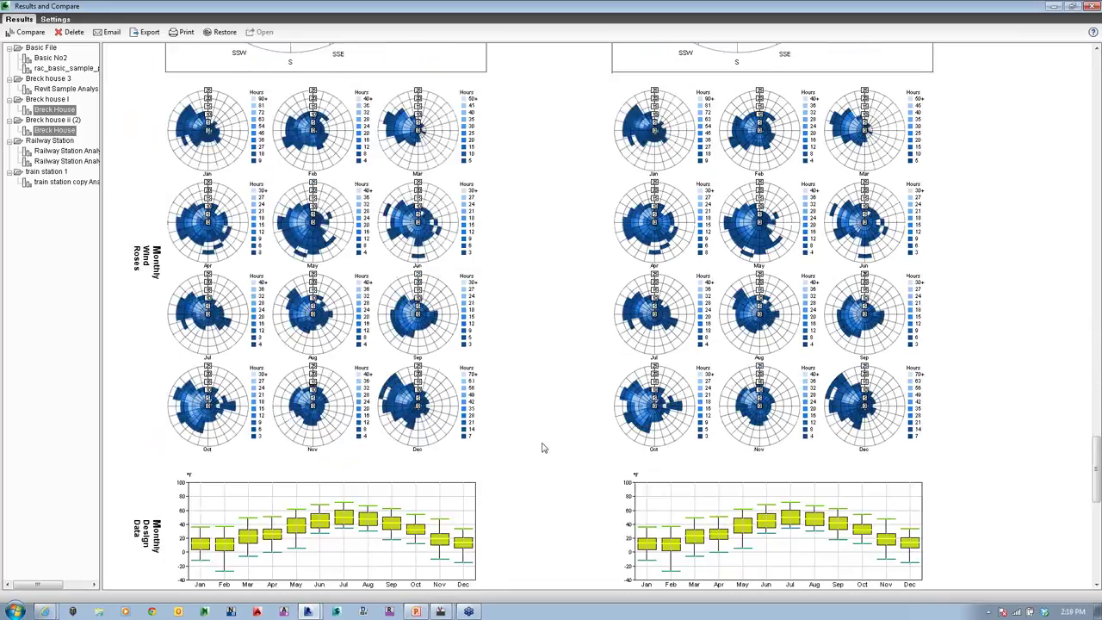
pyautogui.scroll(-2, 543, 446)
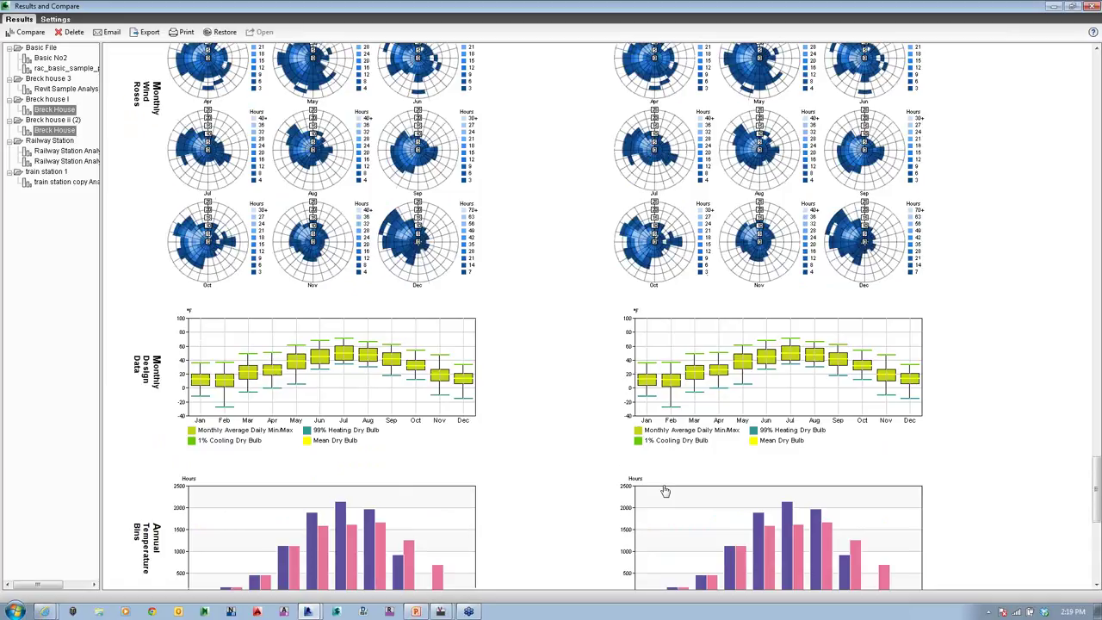
pyautogui.scroll(-3, 664, 491)
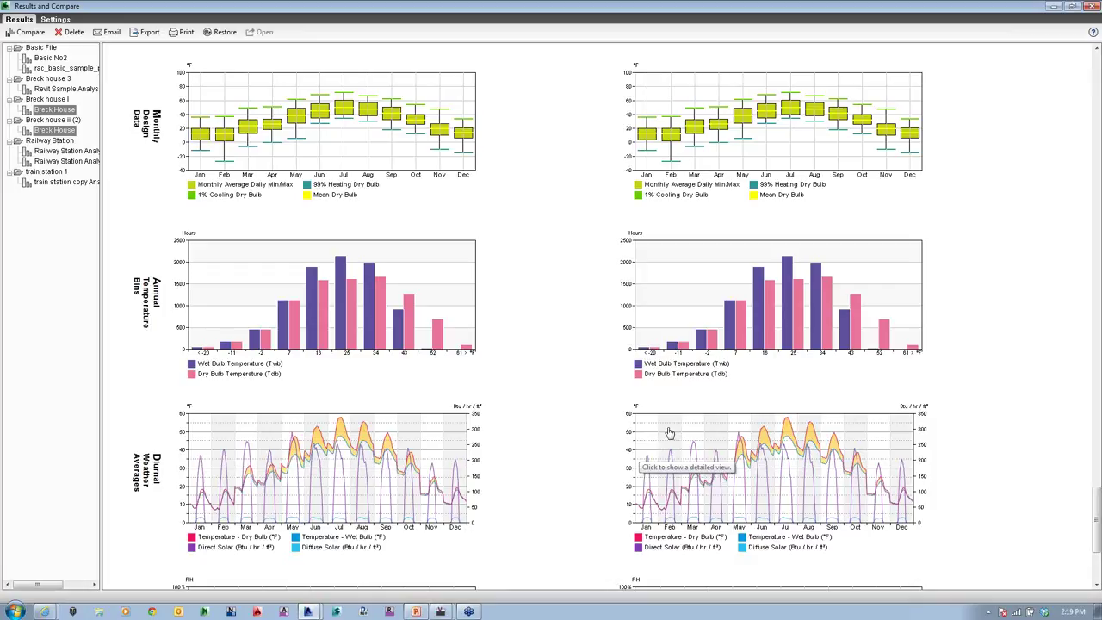
pyautogui.scroll(-3, 669, 432)
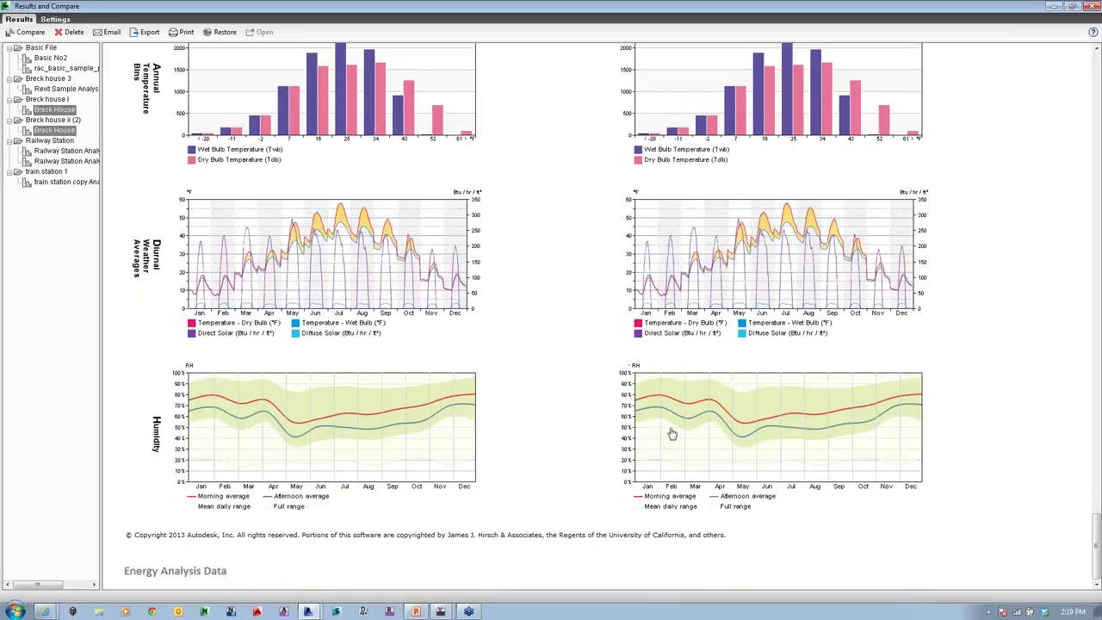
# - Review the monthly wind roses, design data, temperature bins, diurnal weather averages and humidity charts of both runs again
pyautogui.scroll(5, 670, 433)
pyautogui.scroll(4, 678, 433)
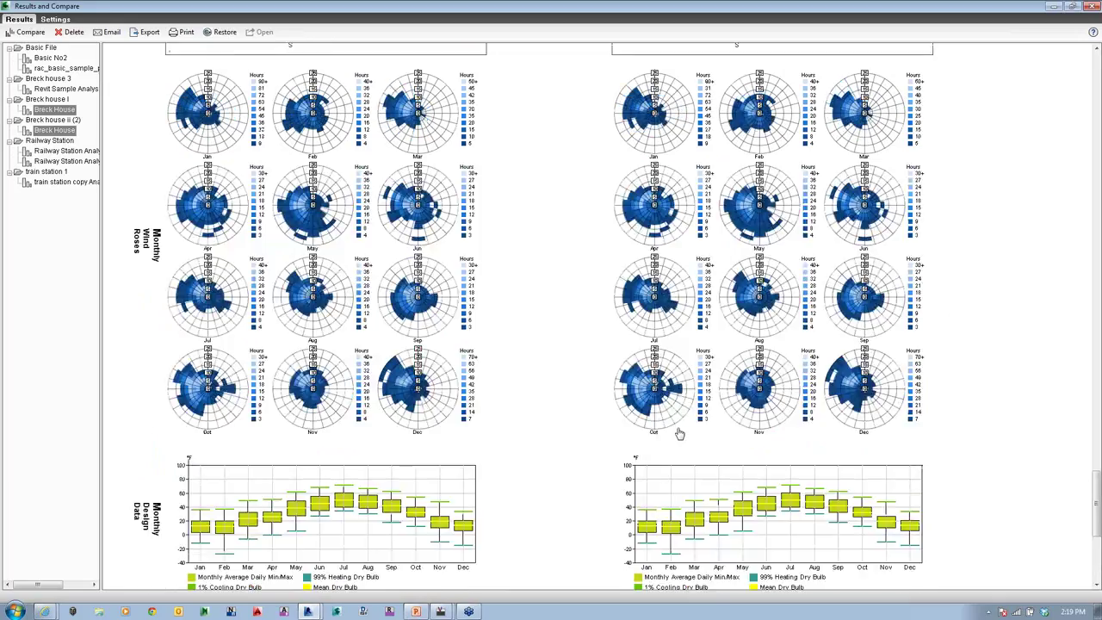
pyautogui.scroll(10, 680, 435)
pyautogui.scroll(-5, 680, 438)
pyautogui.scroll(-10, 680, 438)
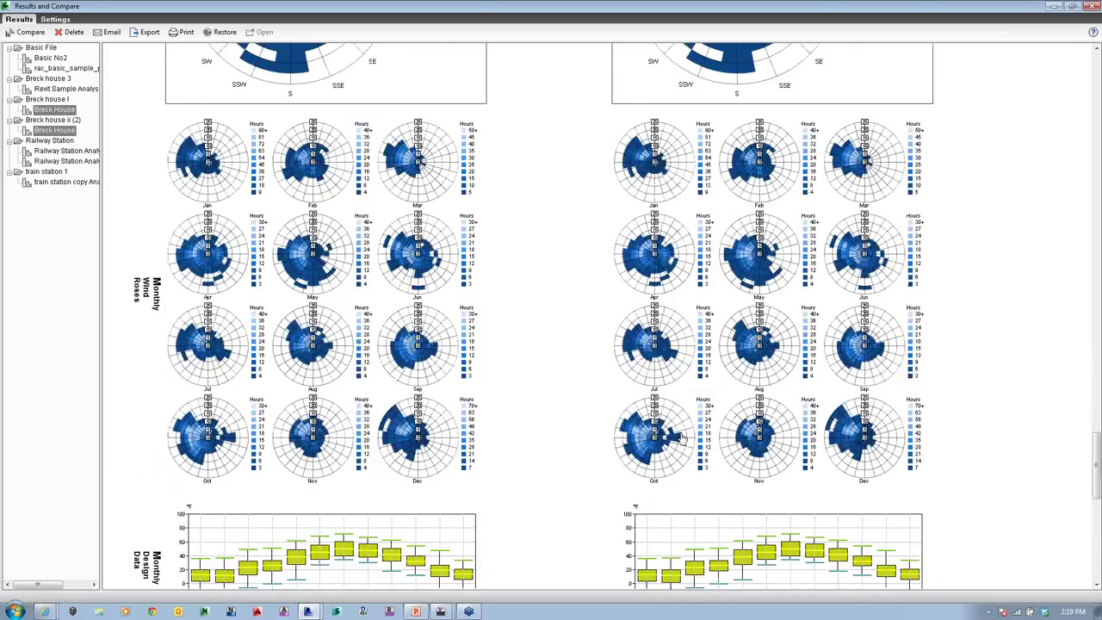
pyautogui.scroll(-2, 677, 435)
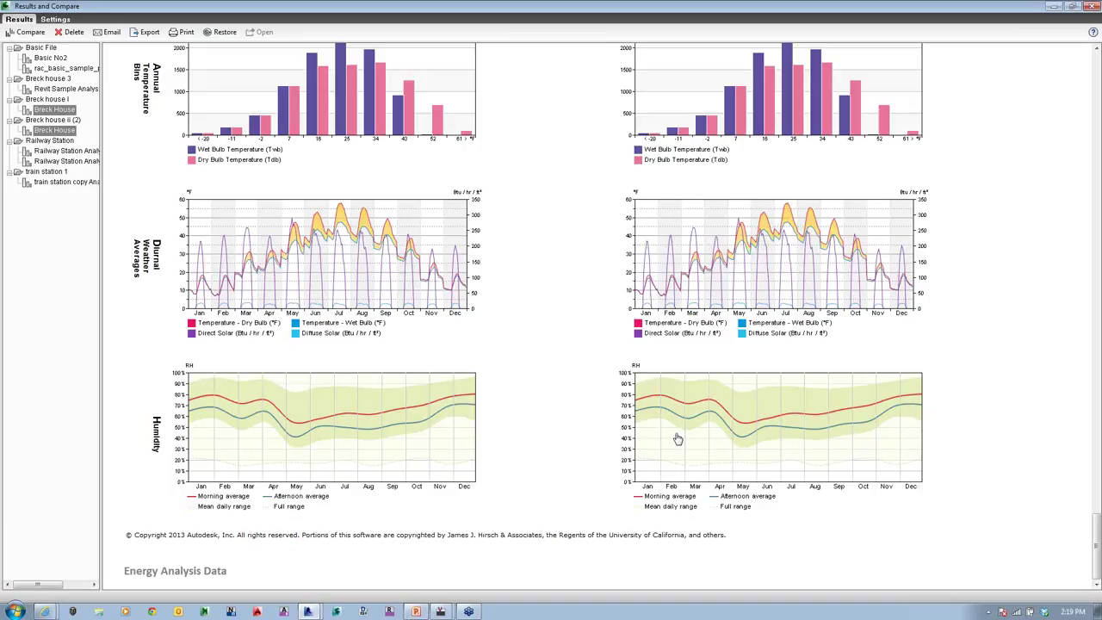
# - Add Breck house 3's Revit Sample Analysis to the two-run comparison, and review the new report through the Potential Energy Savings charts
pyautogui.keyDown('ctrl'); pyautogui.click(52, 89); pyautogui.keyUp('ctrl')
pyautogui.click(36, 32)
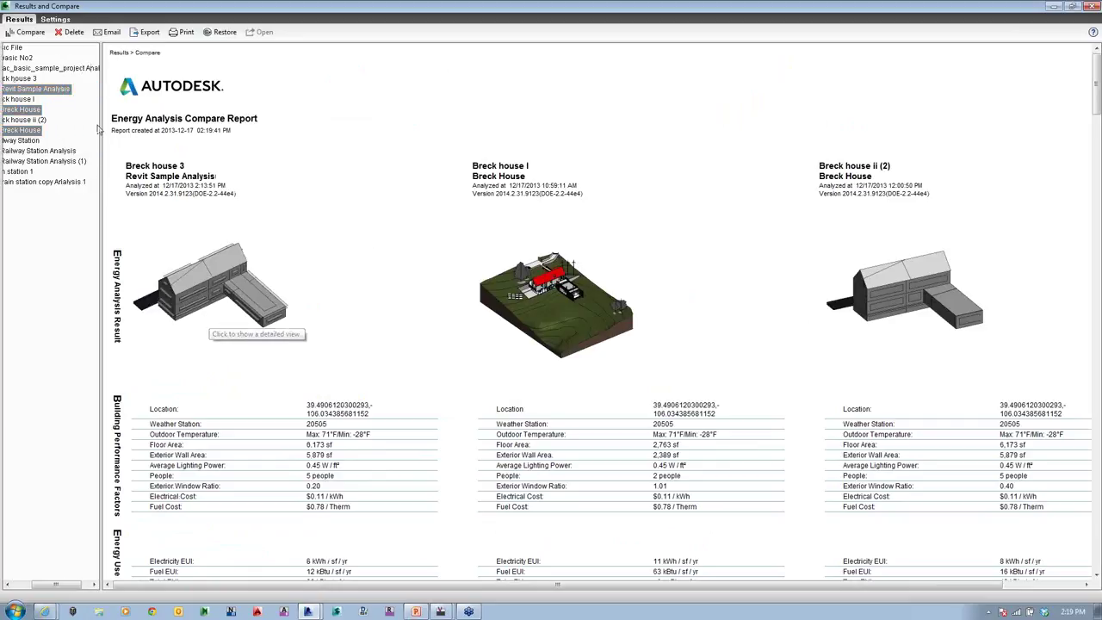
pyautogui.scroll(-10, 366, 363)
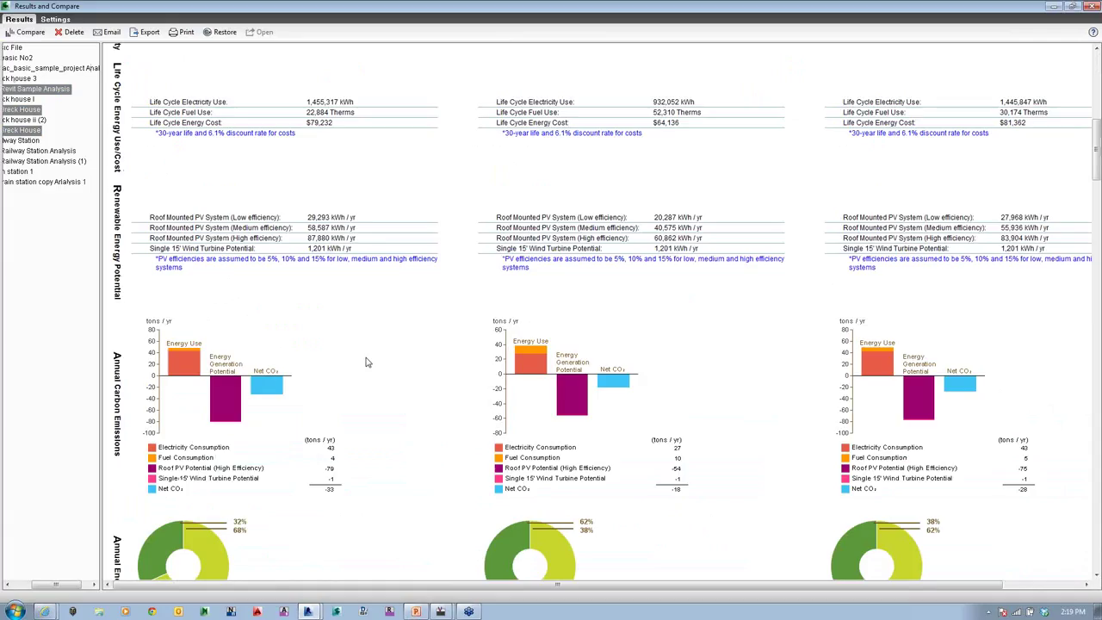
pyautogui.scroll(-6, 366, 362)
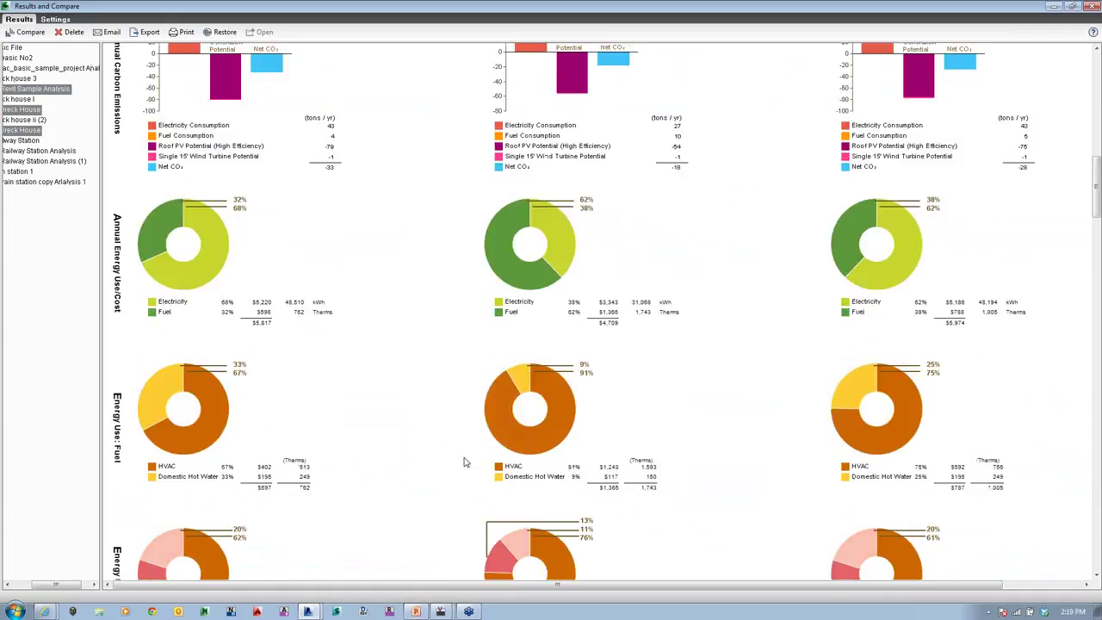
pyautogui.scroll(-5, 330, 412)
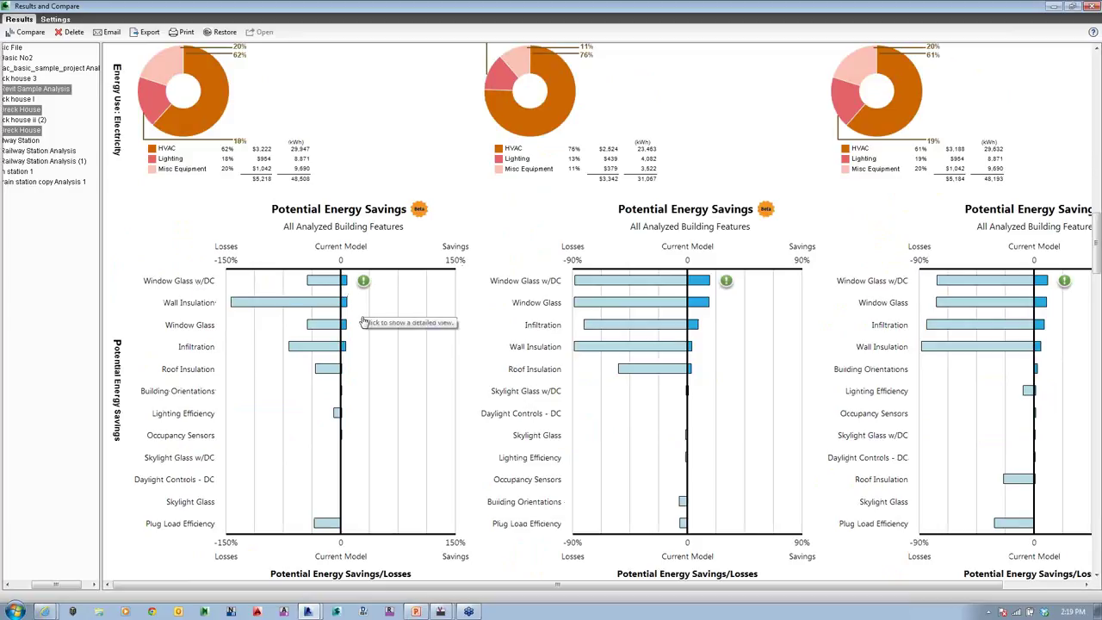
pyautogui.scroll(5, 362, 323)
pyautogui.scroll(-5, 362, 331)
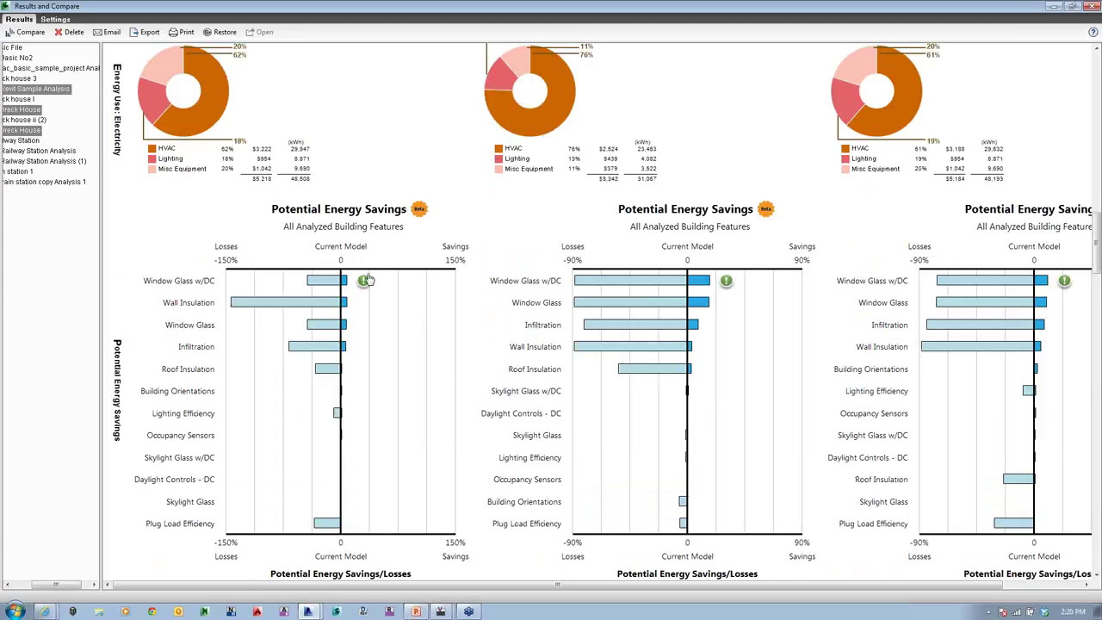
# - Compare the three runs' monthly heating and cooling loads, fuel and electricity consumption, and peak demand
pyautogui.scroll(-10, 362, 250)
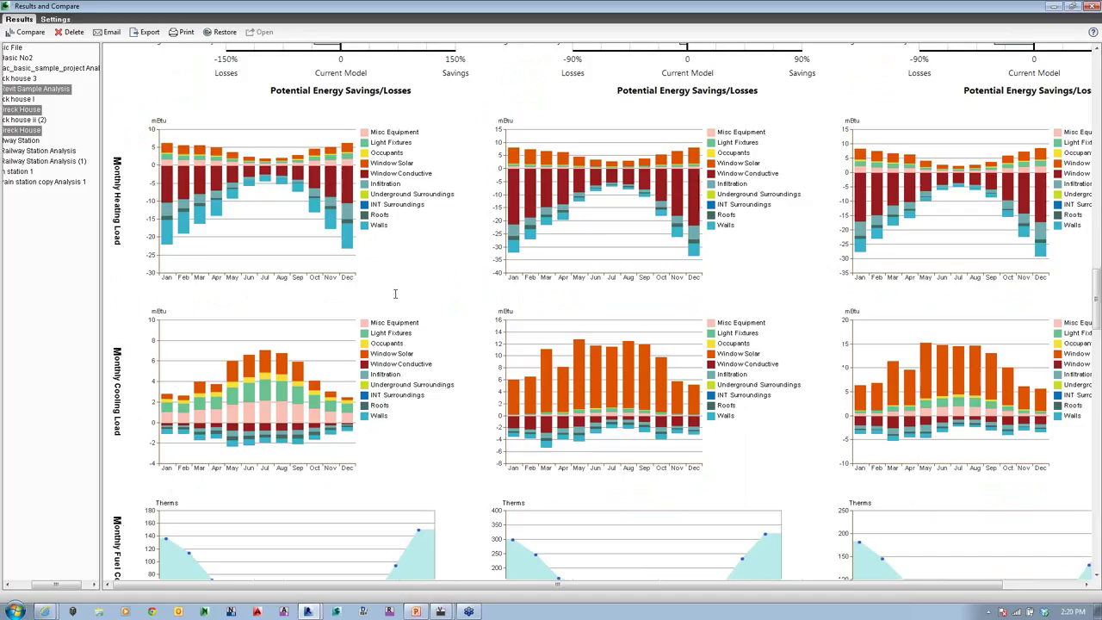
pyautogui.scroll(-3, 393, 306)
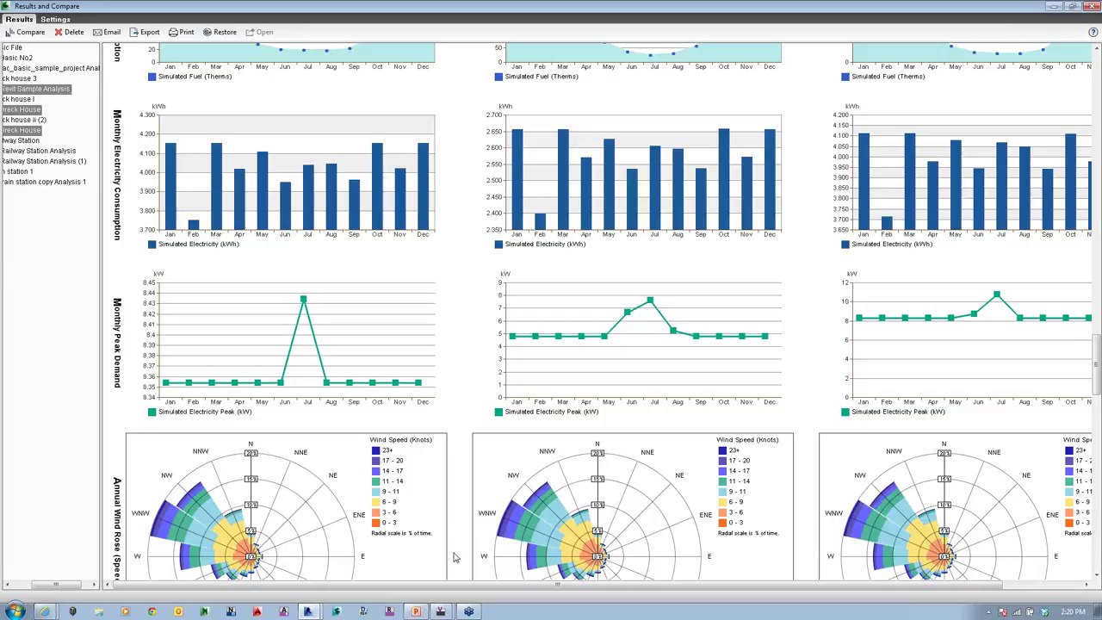
pyautogui.scroll(3, 369, 352)
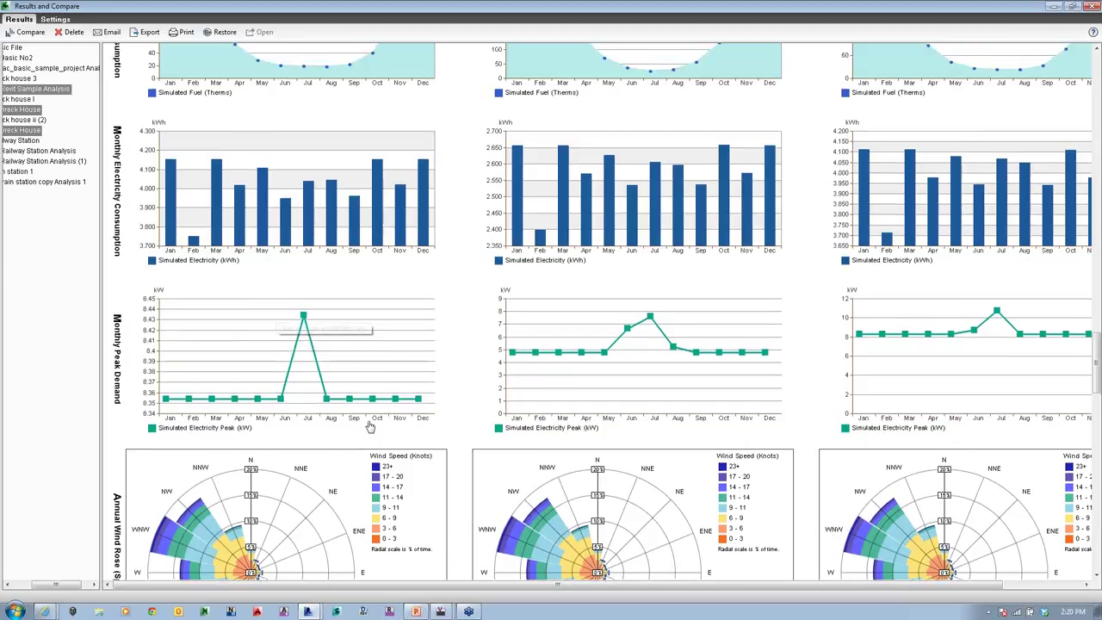
pyautogui.scroll(-3, 299, 256)
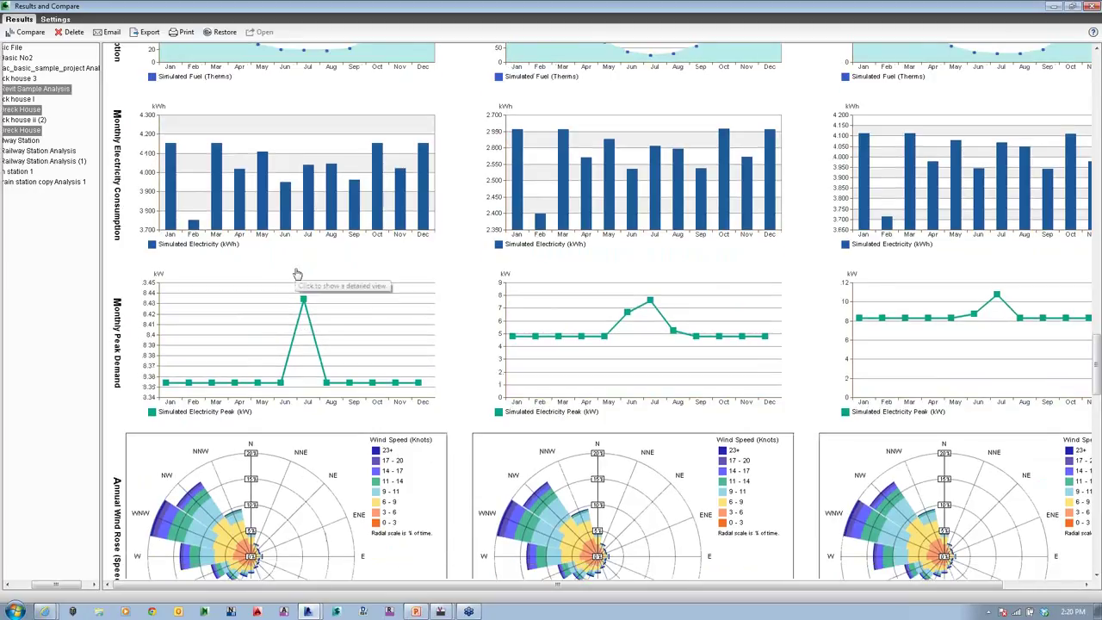
pyautogui.scroll(-3, 255, 549)
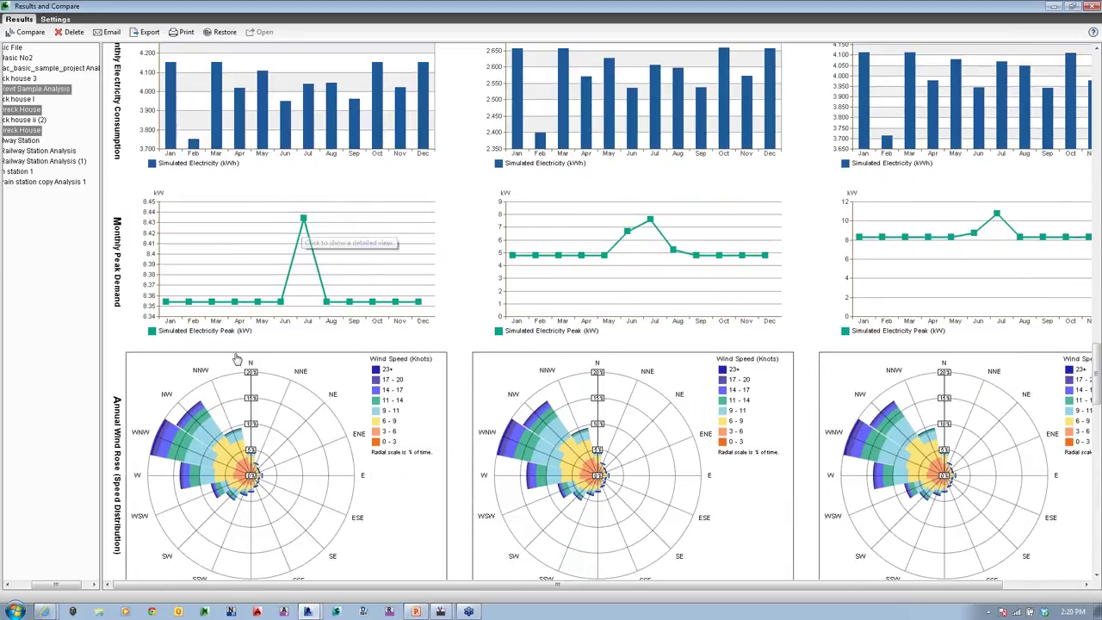
pyautogui.scroll(3, 241, 371)
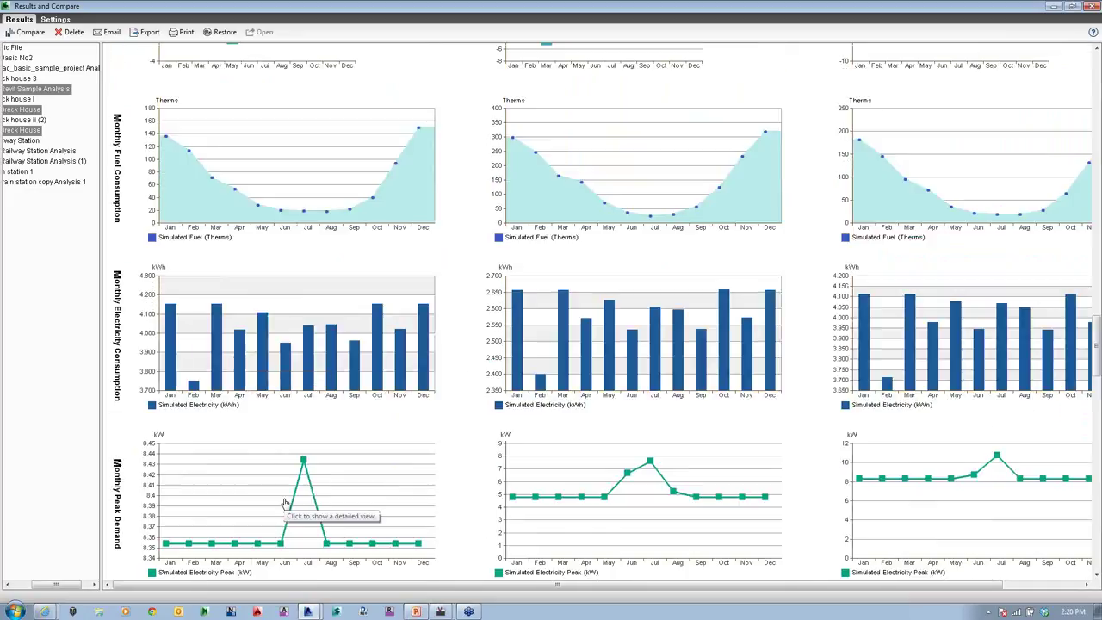
# - Recheck the three runs' monthly heating and cooling load charts, and return to the beginning of the compare report
pyautogui.scroll(8, 288, 502)
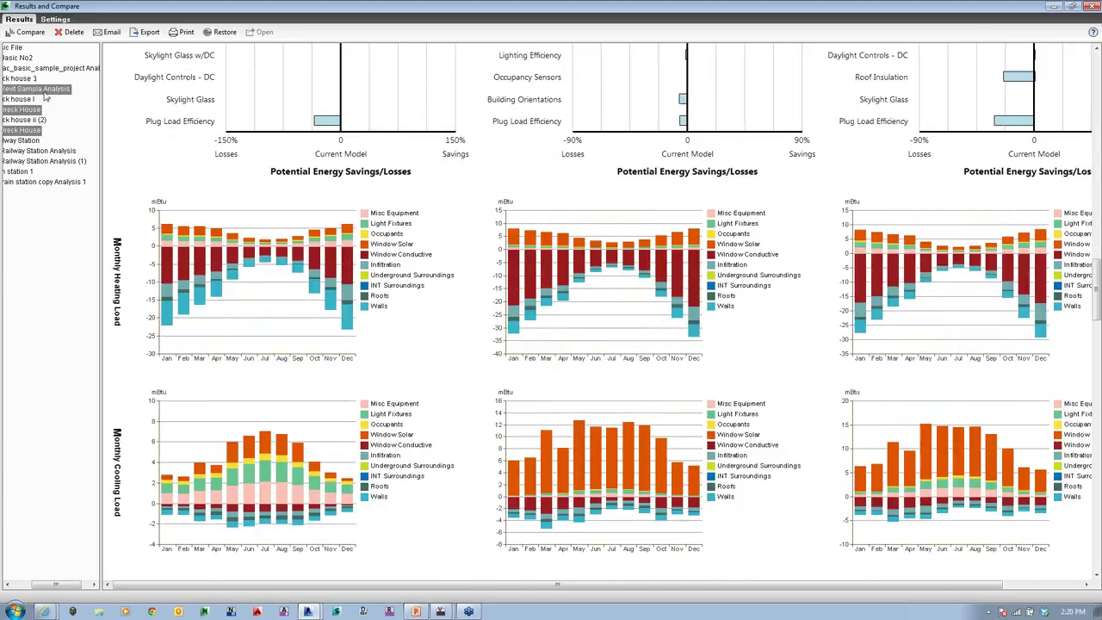
pyautogui.scroll(2, 301, 297)
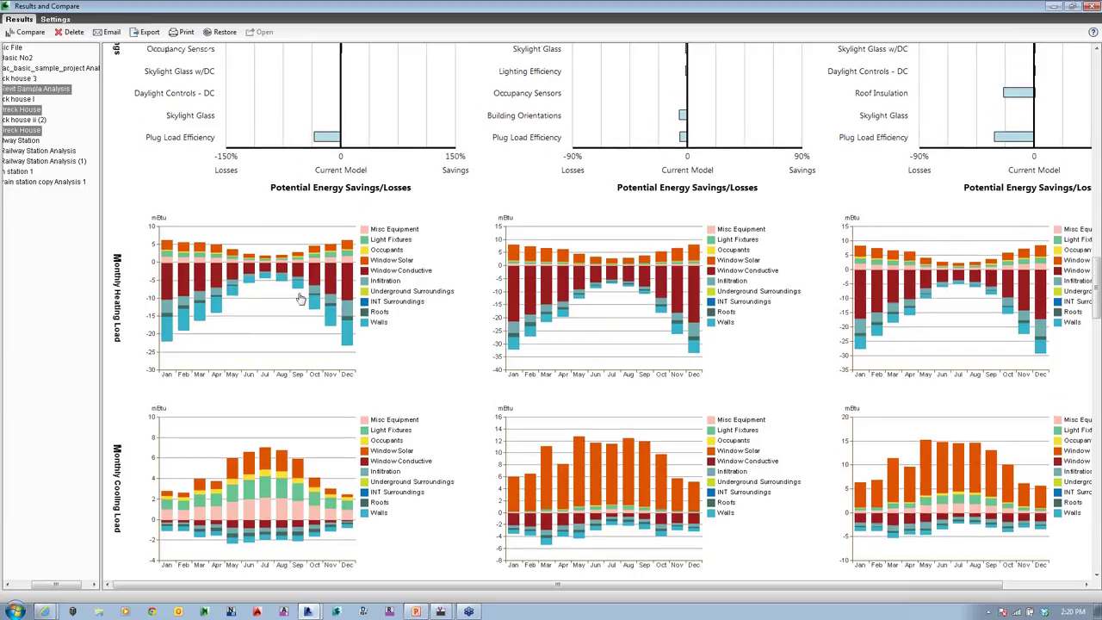
pyautogui.scroll(10, 300, 297)
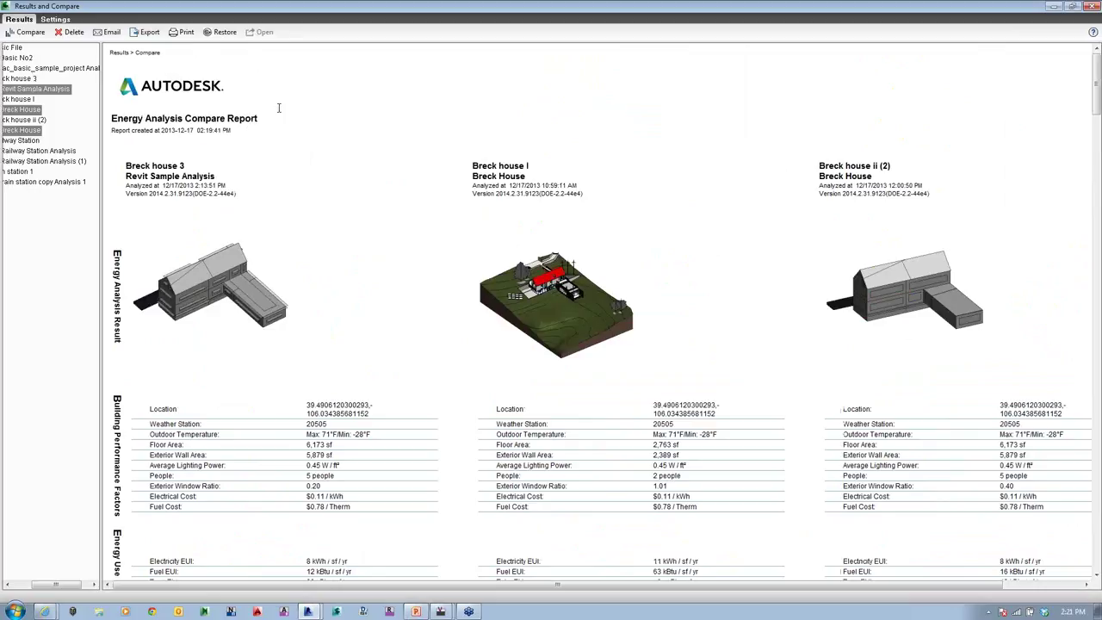
# - View the individual analysis reports of Breck house ii (2) and Breck house I
pyautogui.click(6, 122)
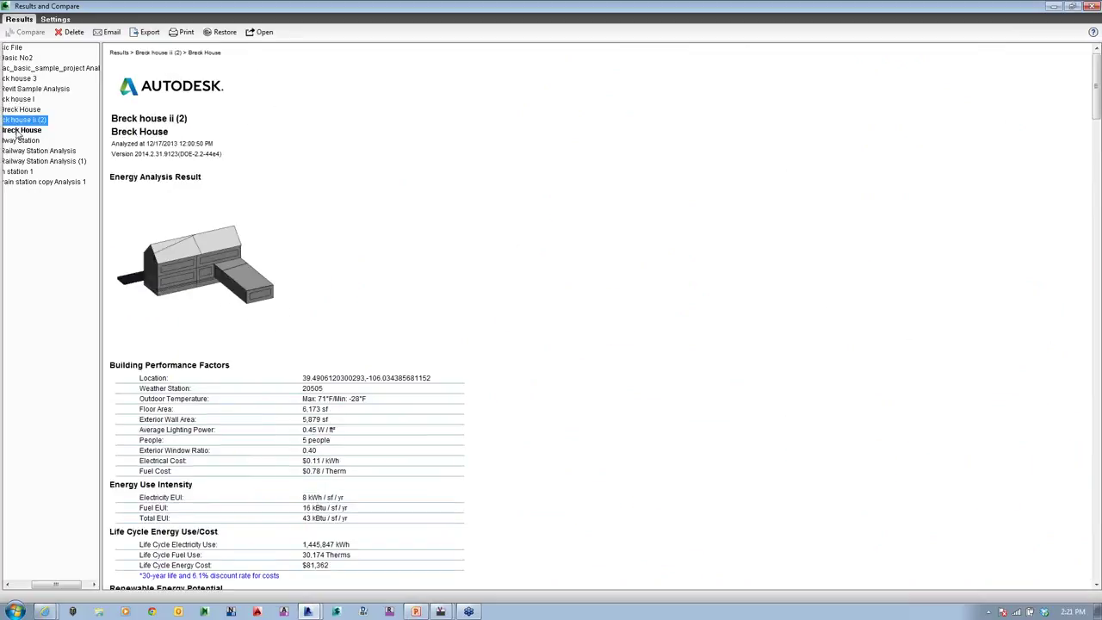
pyautogui.click(15, 130)
pyautogui.click(21, 120)
pyautogui.click(25, 100)
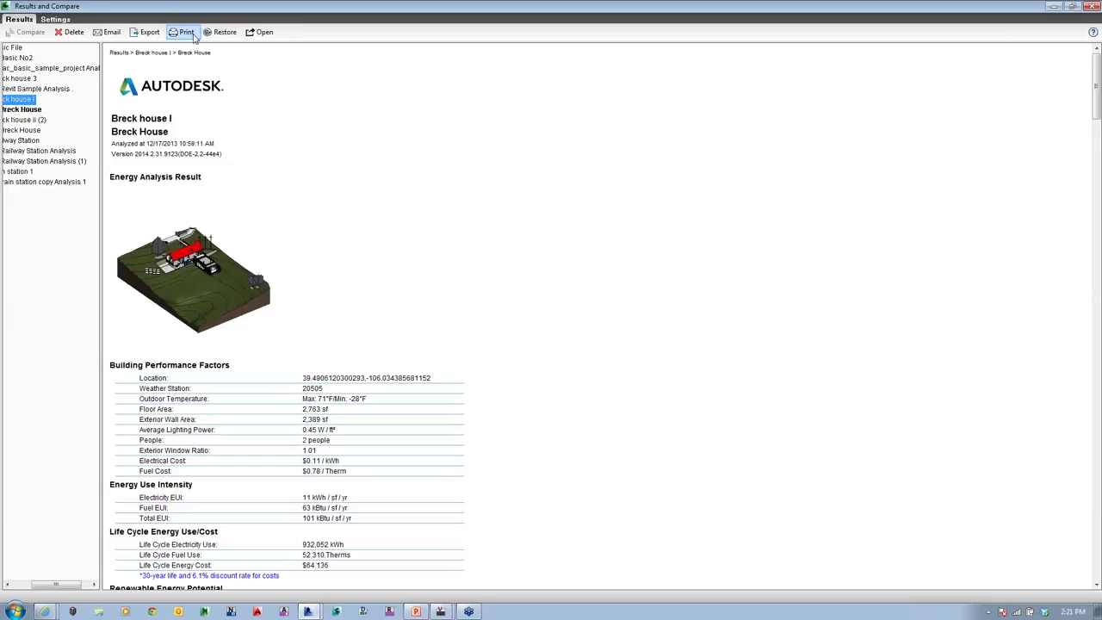
# - Check the open options and the browser's Green Building Studio weather summary, and return to the Breck house I report
pyautogui.click(257, 33)
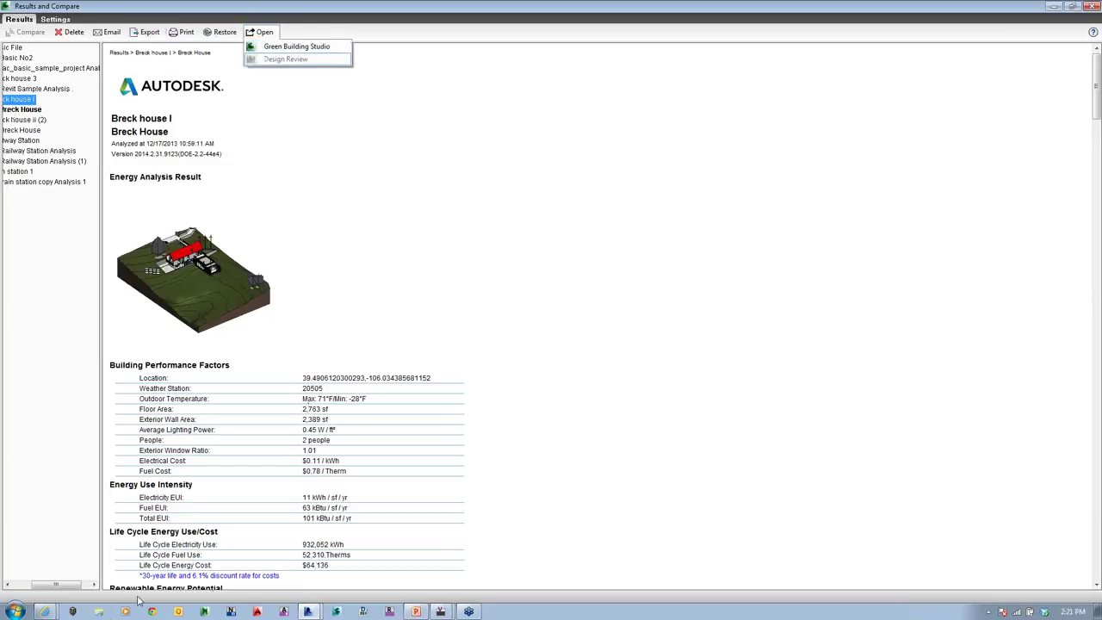
pyautogui.click(49, 612)
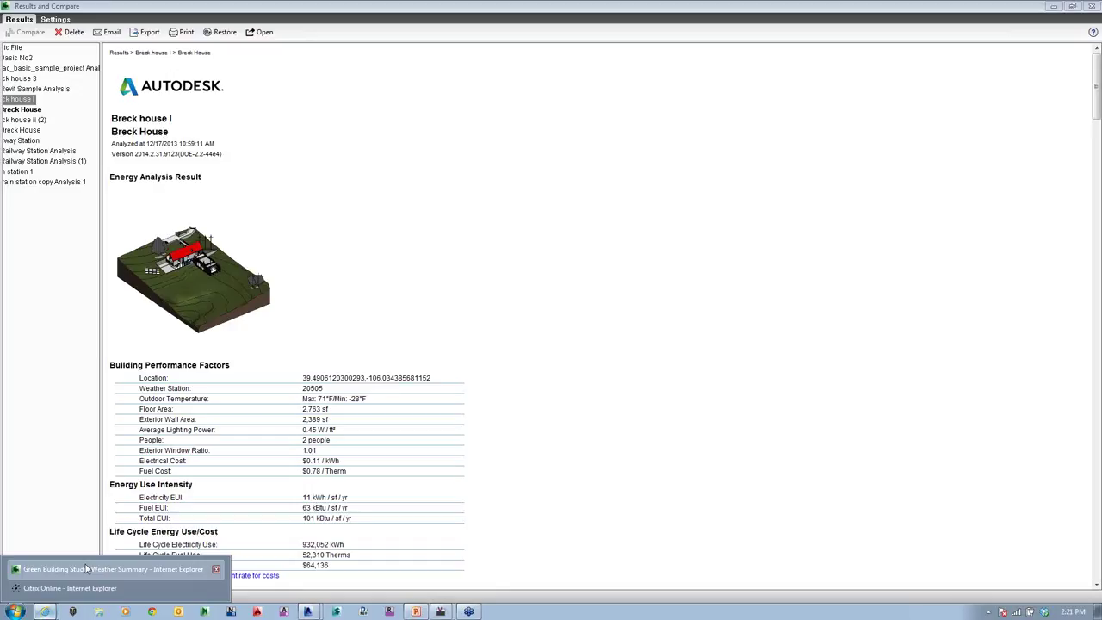
pyautogui.click(85, 566)
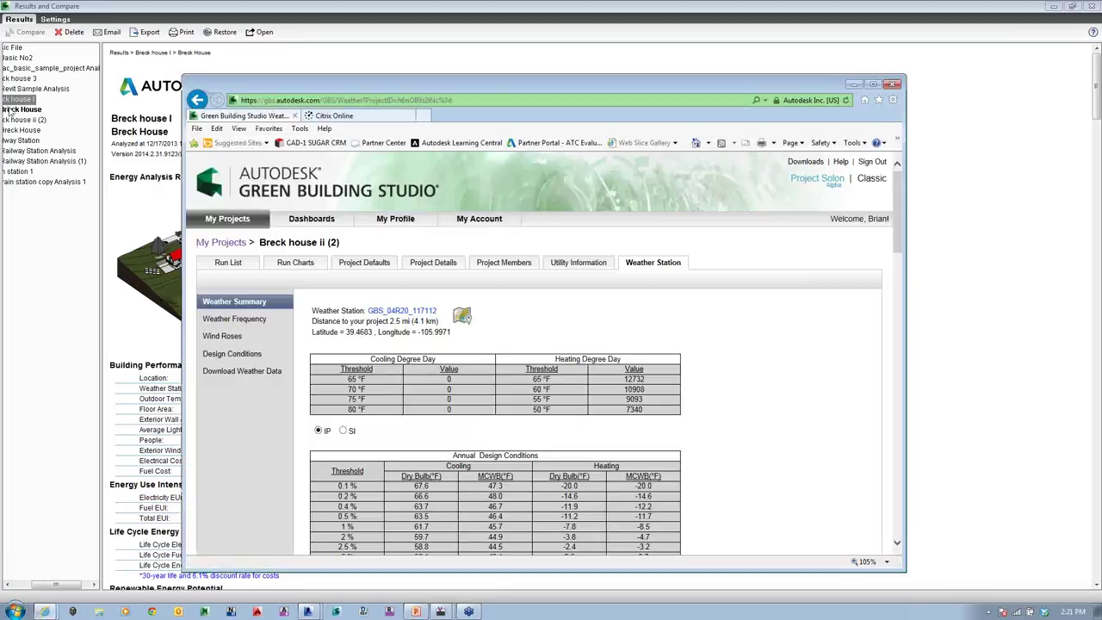
pyautogui.click(12, 100)
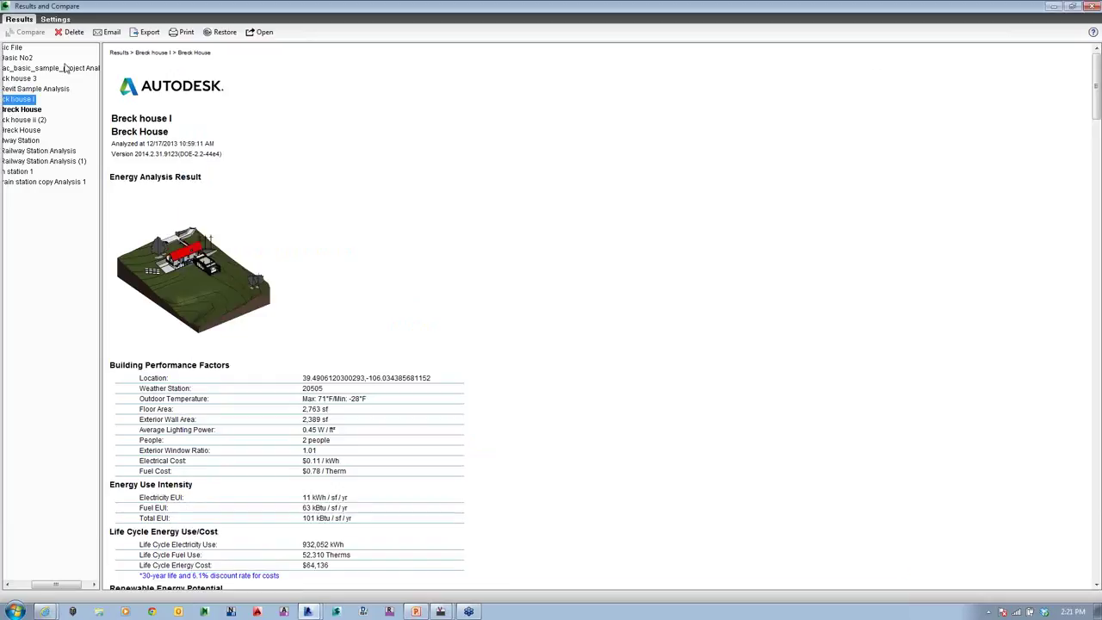
# - Inspect the file formats offered for exporting the Breck house I report, and close the export dialog without saving
pyautogui.click(145, 35)
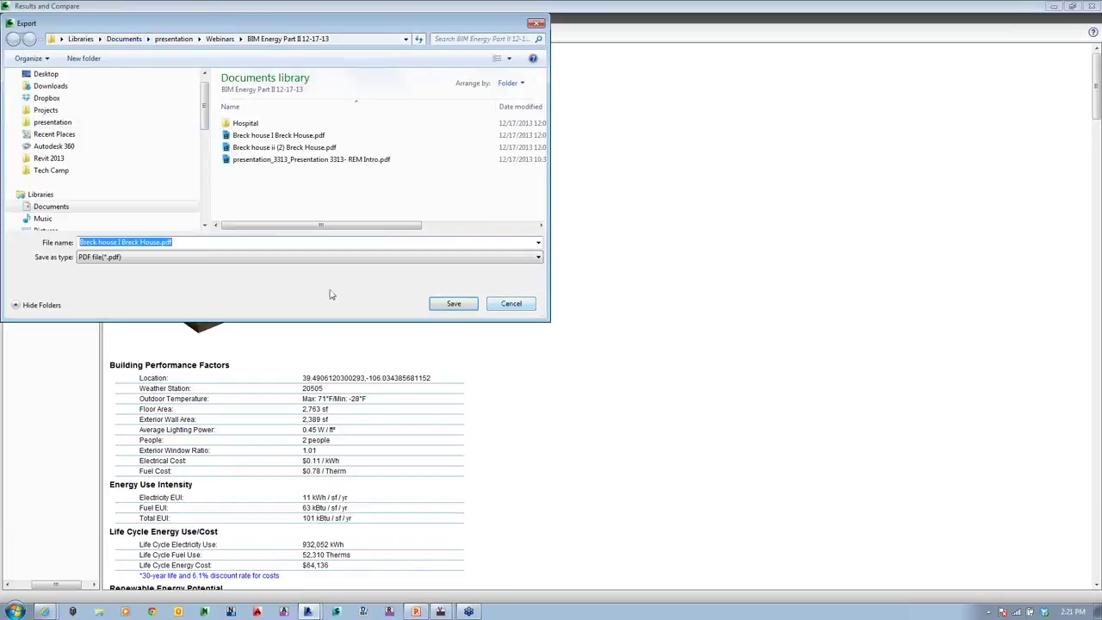
pyautogui.click(144, 258)
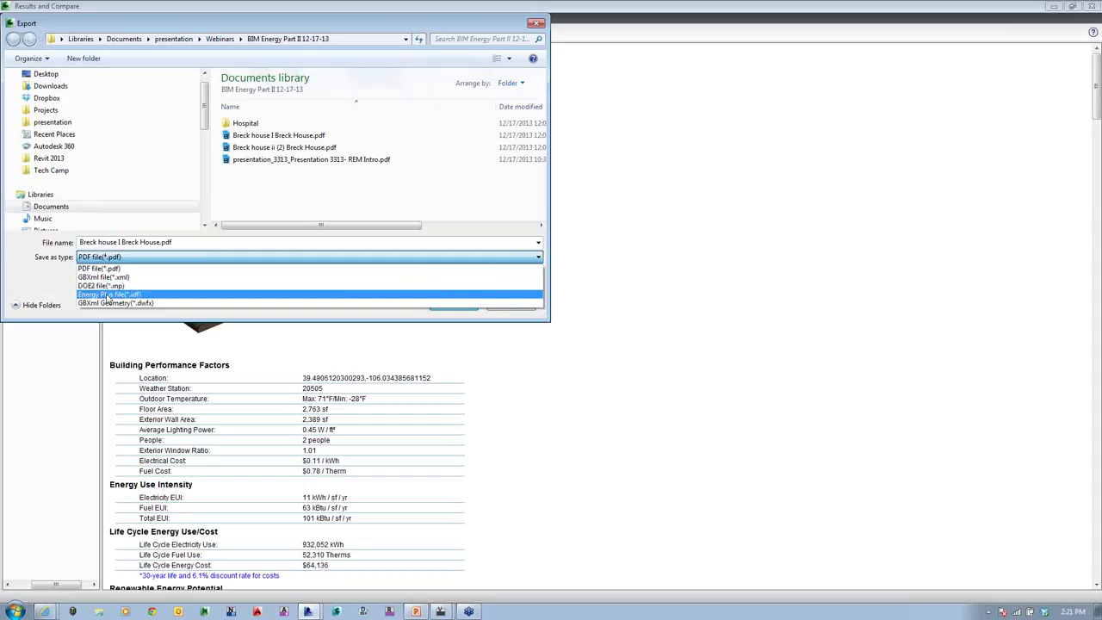
pyautogui.click(558, 337)
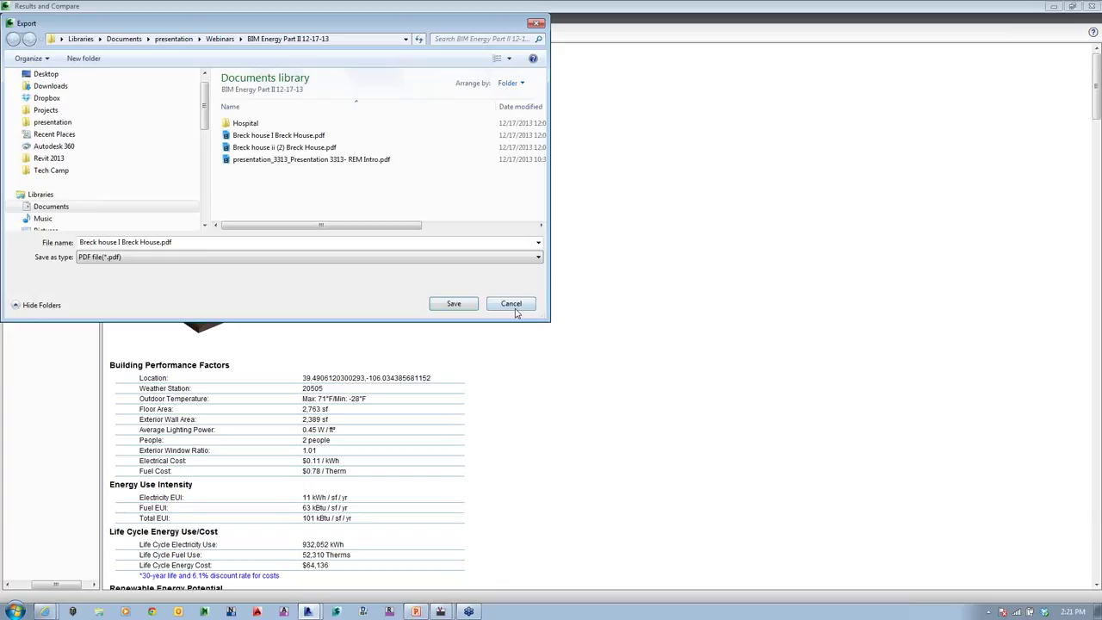
pyautogui.click(511, 303)
# - Open Green Building Studio from the results window, and view the run lists of Breck house 3 and Breck house II (1)
pyautogui.click(261, 32)
pyautogui.click(284, 47)
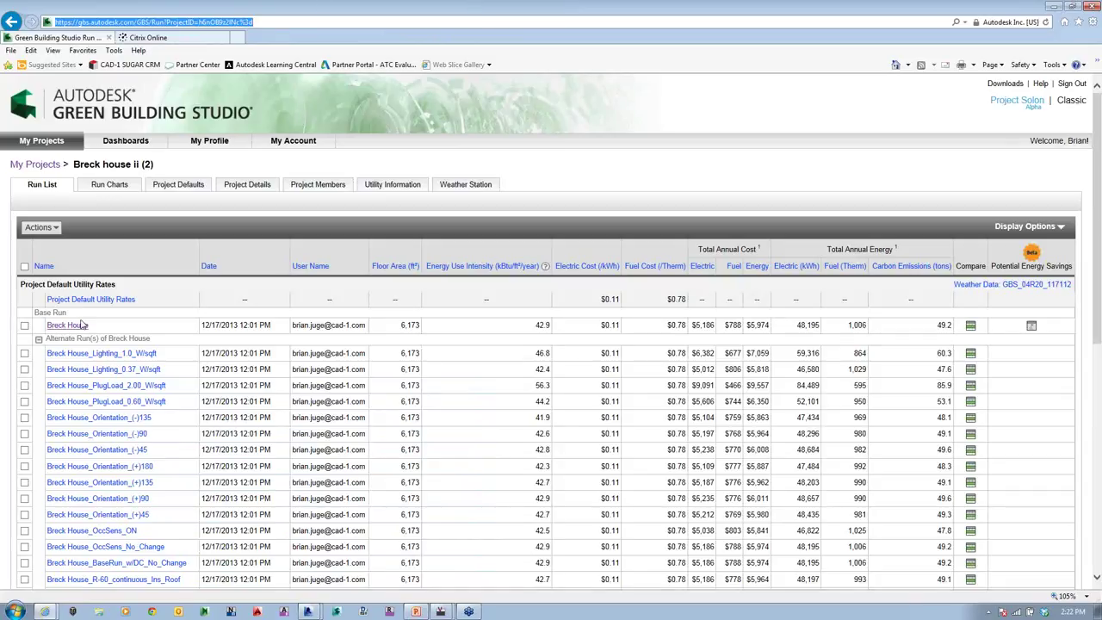
pyautogui.click(42, 167)
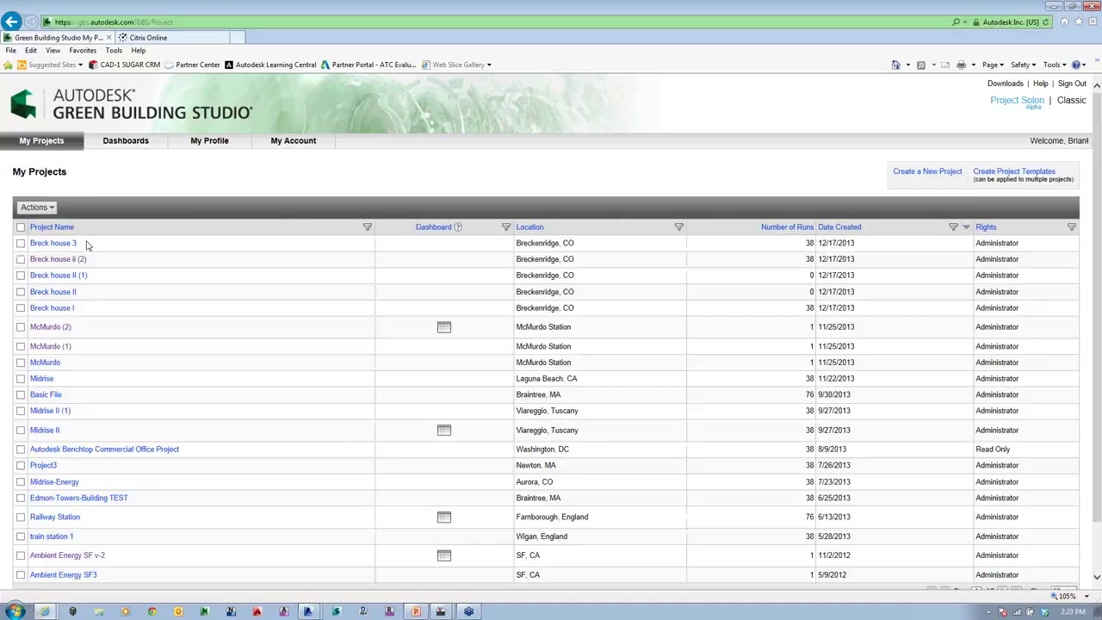
pyautogui.click(52, 244)
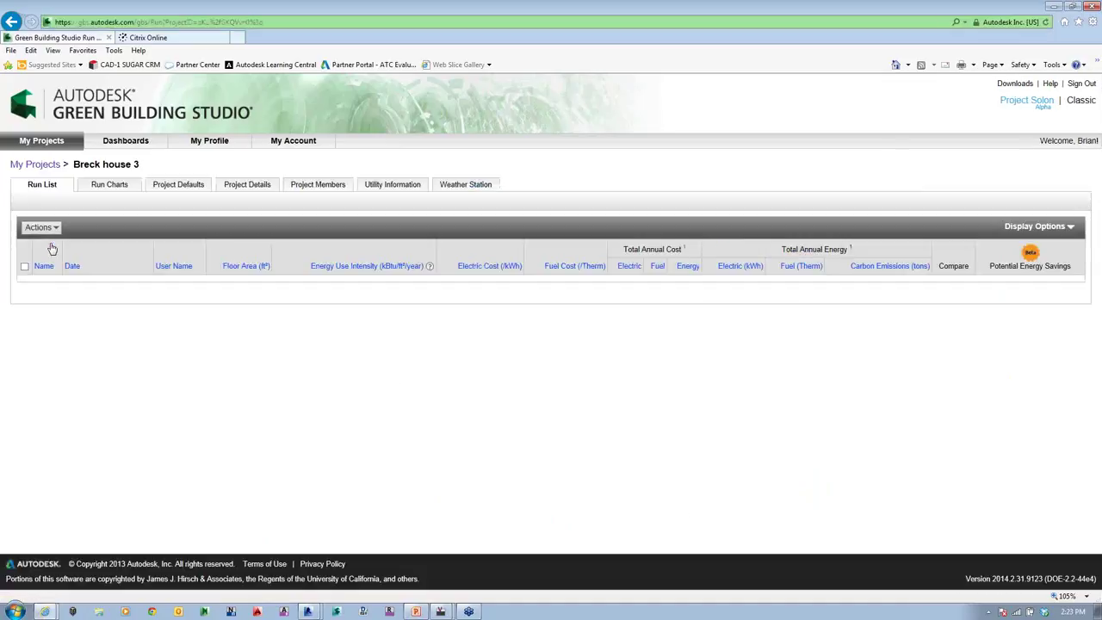
pyautogui.click(38, 164)
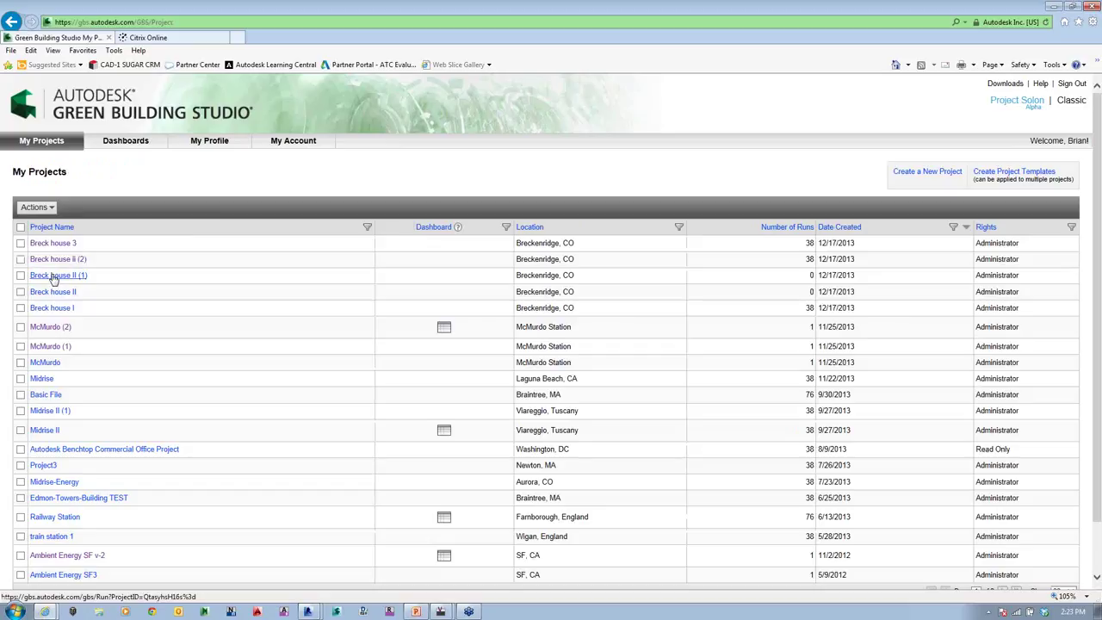
pyautogui.click(54, 276)
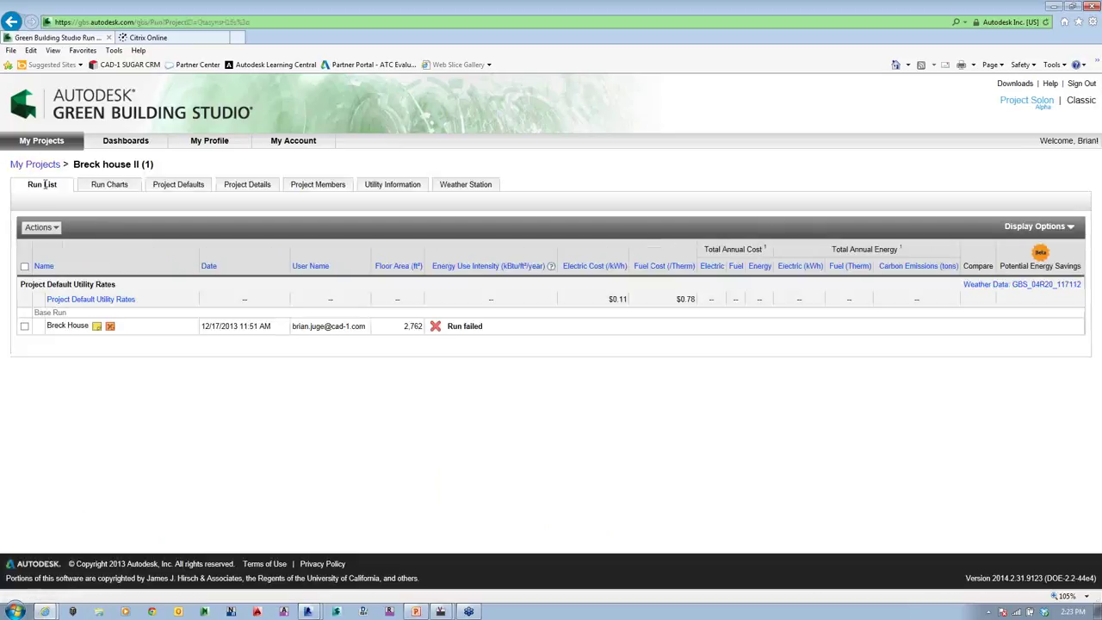
# - View the Dashboards page, and return to the My Projects list, reloading the page
pyautogui.click(119, 141)
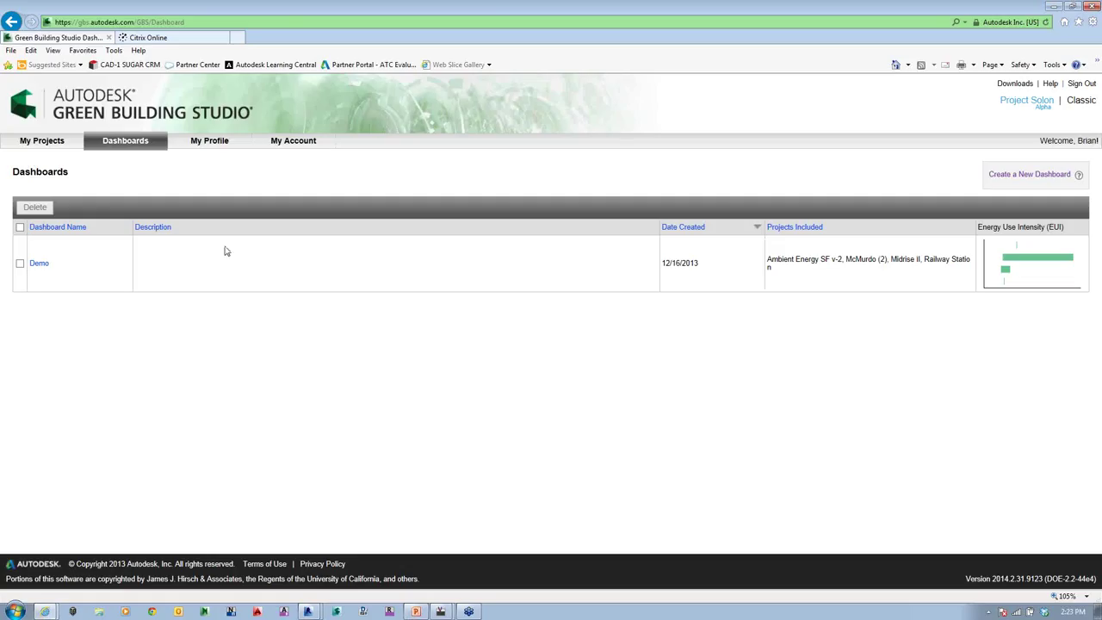
pyautogui.click(47, 144)
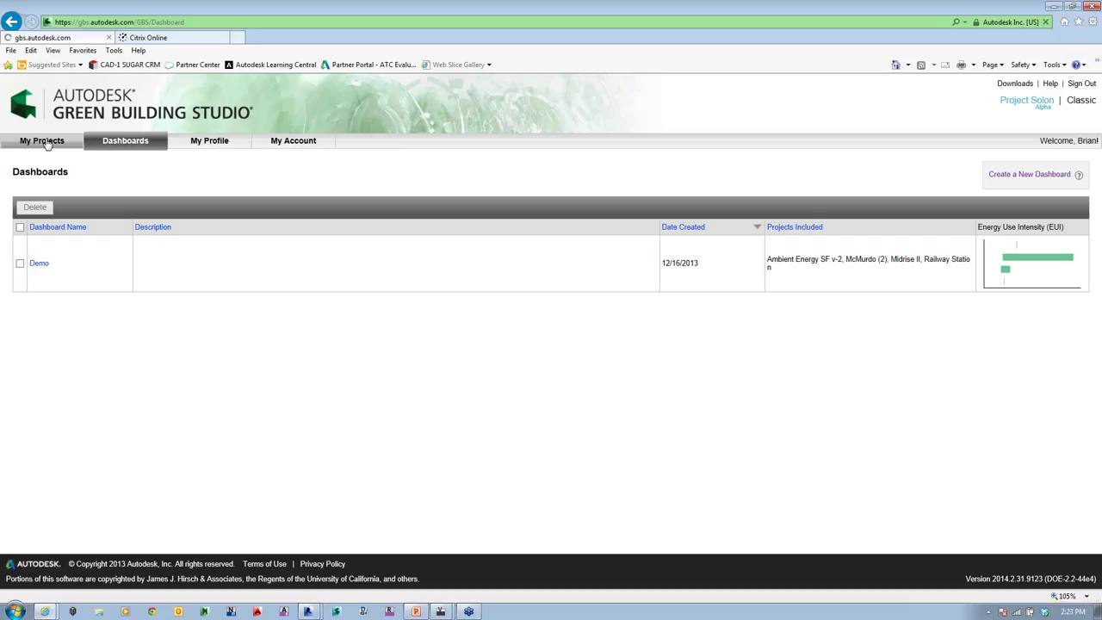
pyautogui.click(45, 142)
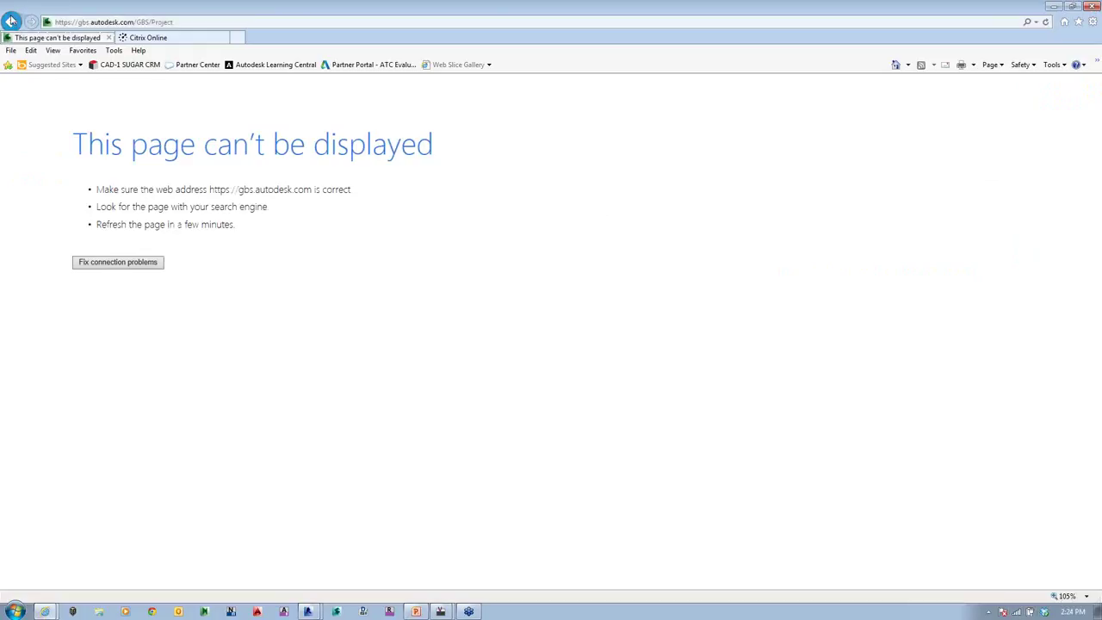
pyautogui.click(1046, 22)
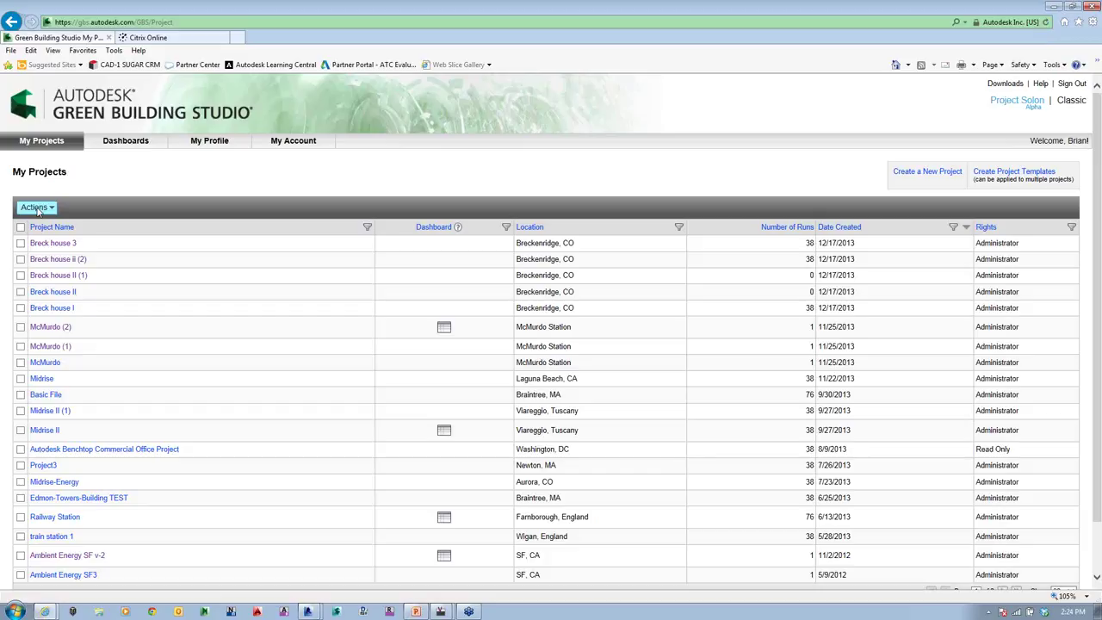
# - Open the Breck House base run of the Breck house ii (2) project, and review its energy and carbon results
pyautogui.click(55, 261)
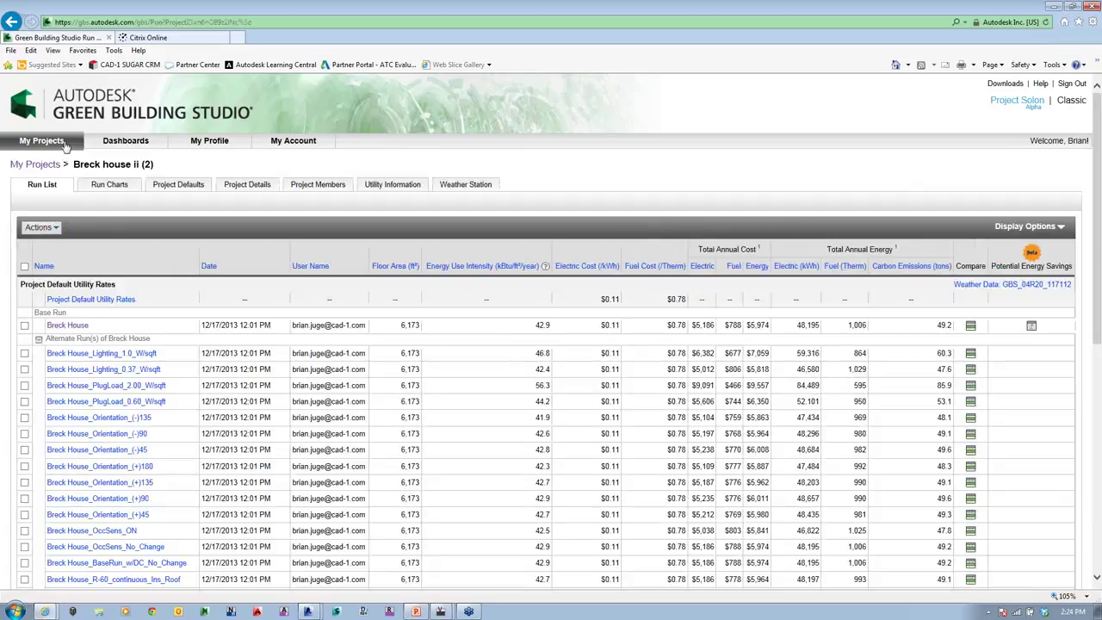
pyautogui.click(78, 327)
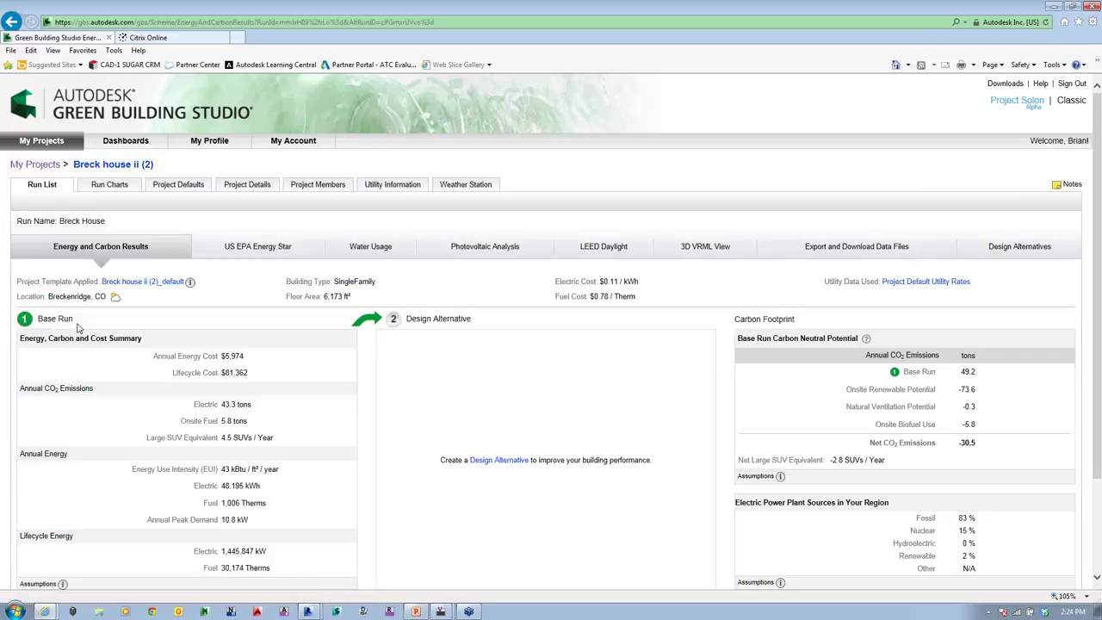
pyautogui.moveTo(189, 282)
pyautogui.scroll(-1, 539, 393)
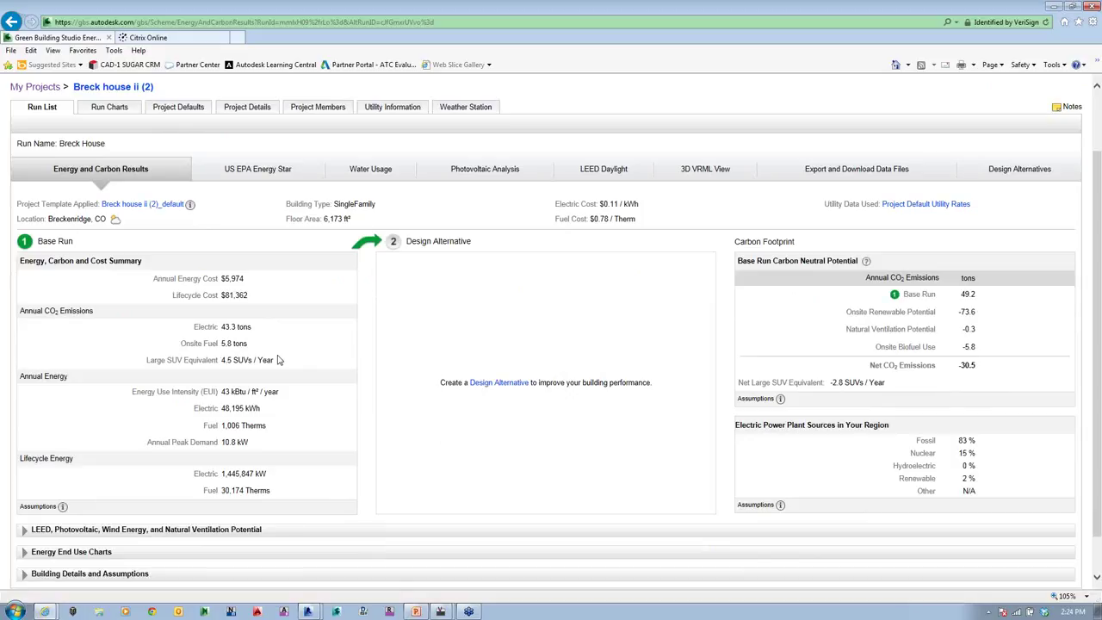
pyautogui.scroll(-3, 634, 217)
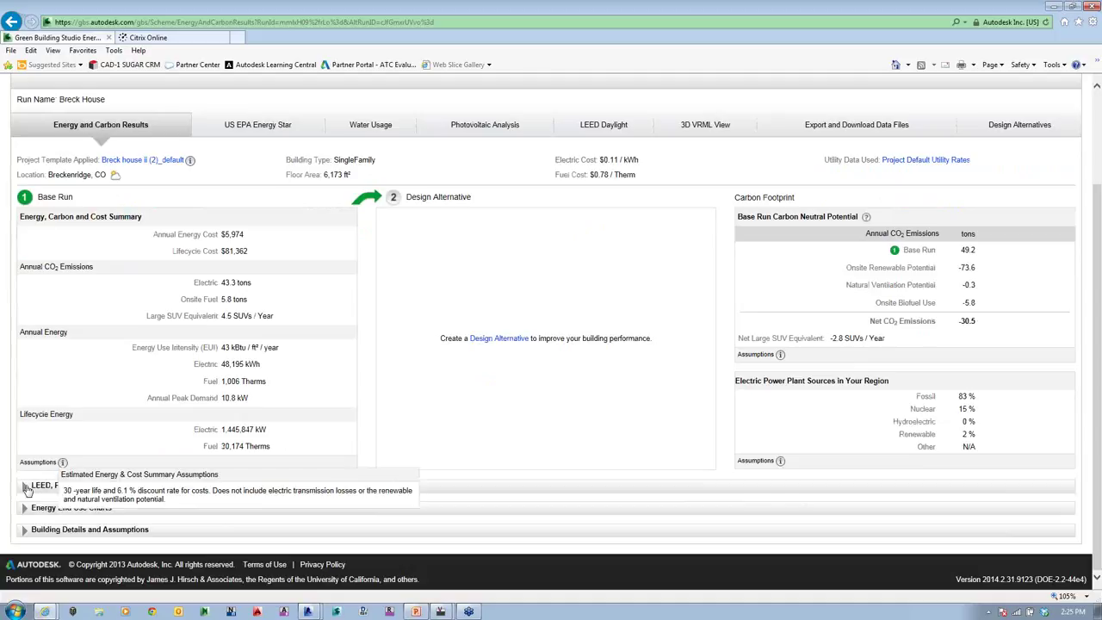
# - Expand the base run's LEED, Photovoltaic, Wind Energy, and Natural Ventilation Potential section and its Energy End Use Charts
pyautogui.click(25, 485)
pyautogui.scroll(-5, 249, 511)
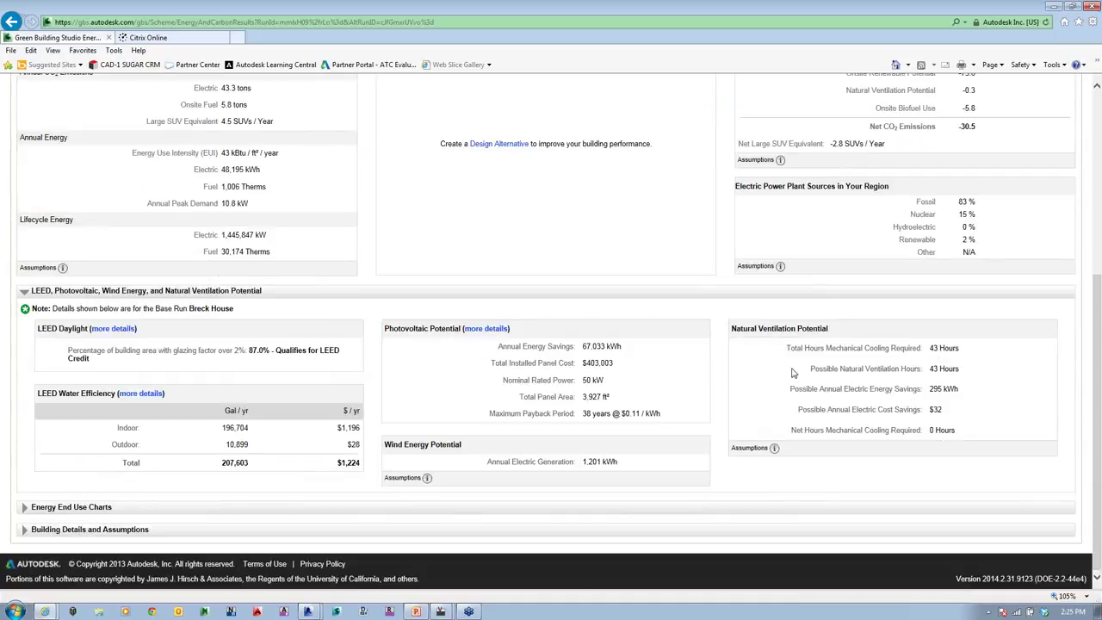
pyautogui.click(25, 507)
pyautogui.scroll(-5, 129, 487)
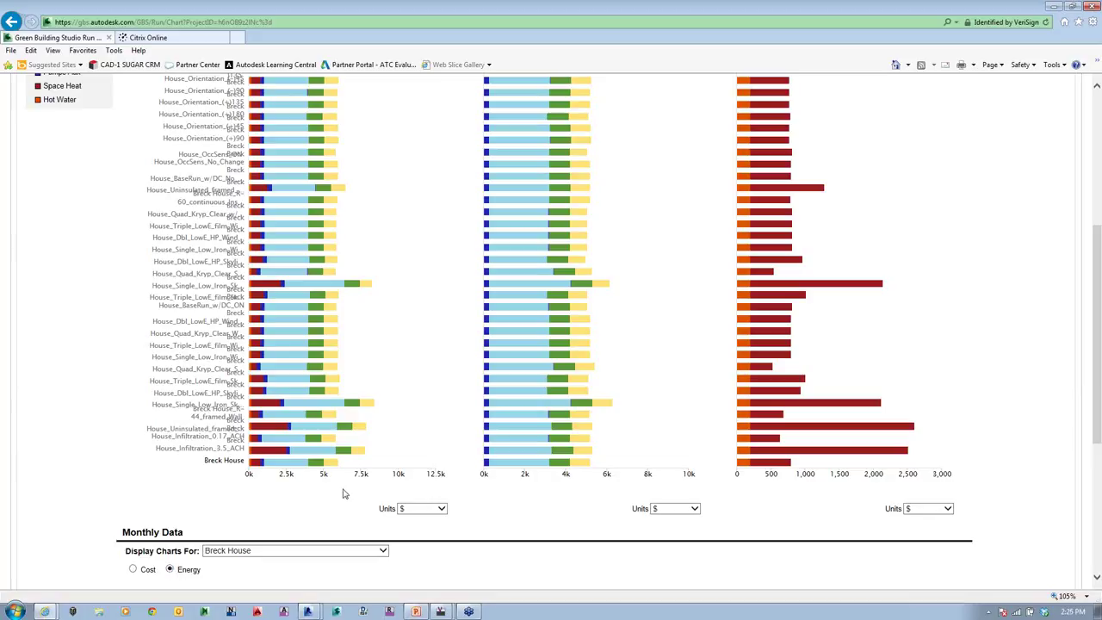
# - Switch the monthly run charts for Breck House to Cost, and check the units offered for Total Energy
pyautogui.scroll(-4, 347, 498)
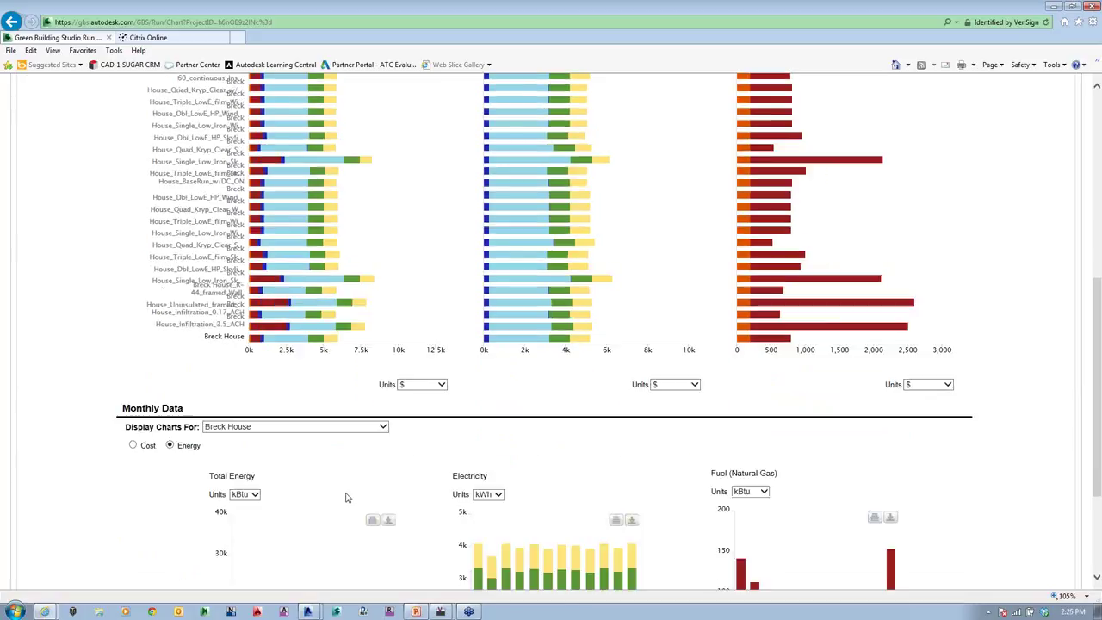
pyautogui.click(133, 276)
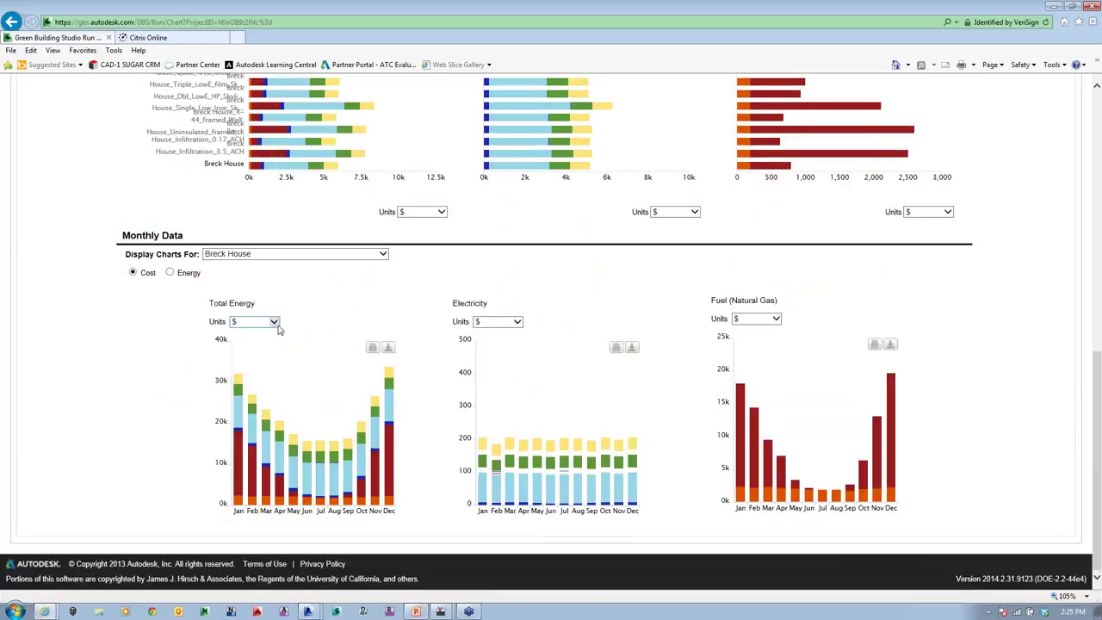
pyautogui.click(275, 323)
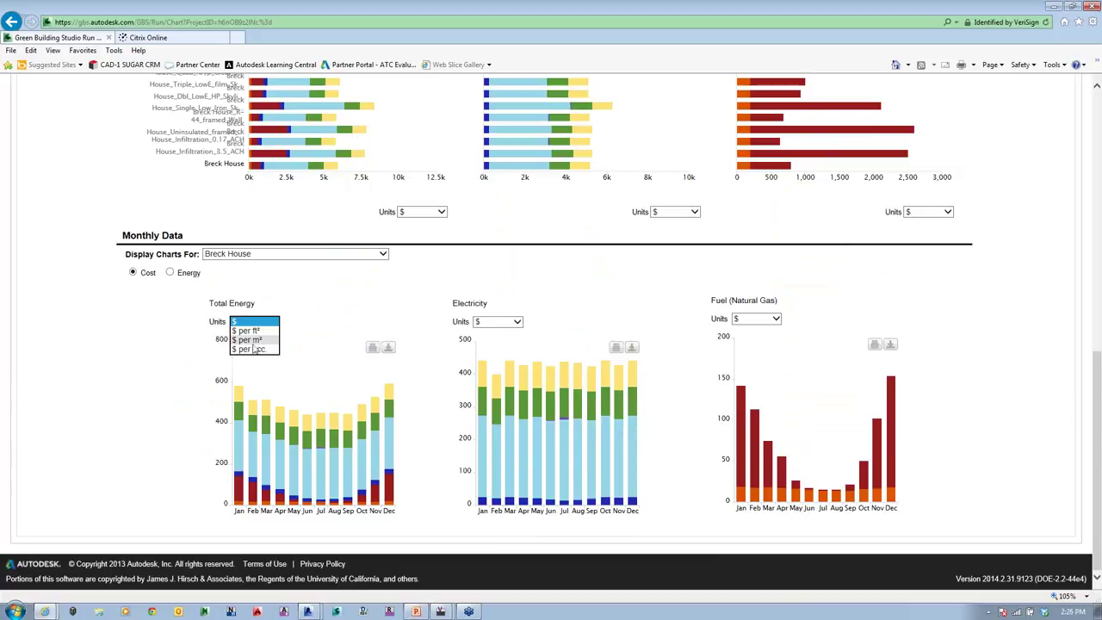
pyautogui.click(369, 325)
pyautogui.scroll(10, 760, 333)
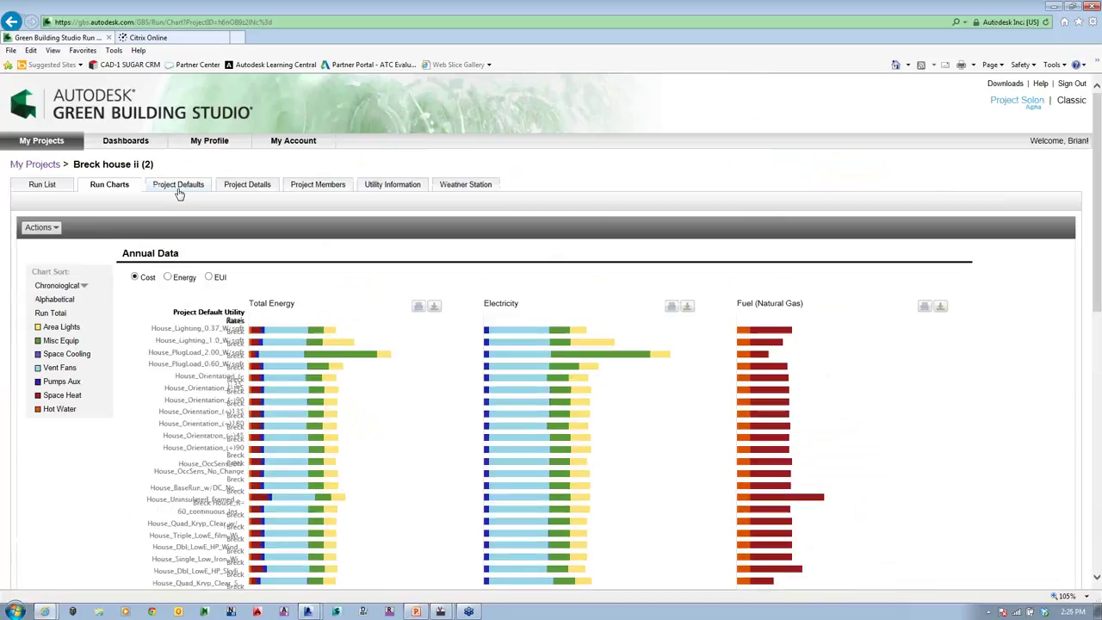
# - Review the project defaults of Breck house ii (2) for Building, Spaces, Surfaces, Openings, and HVAC & DHW
pyautogui.click(178, 186)
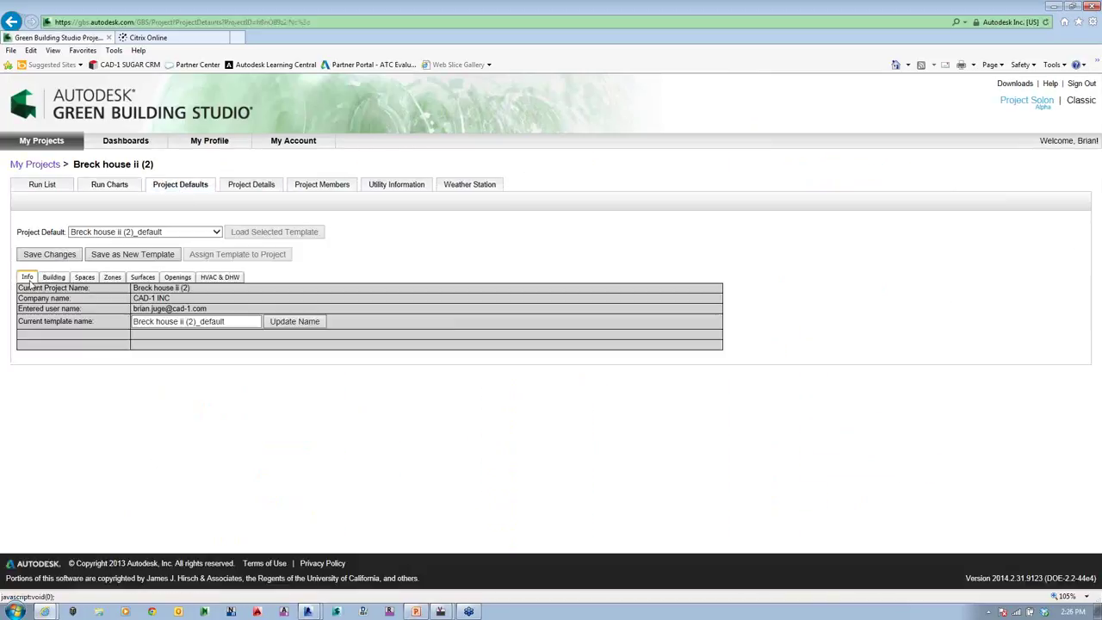
pyautogui.click(55, 279)
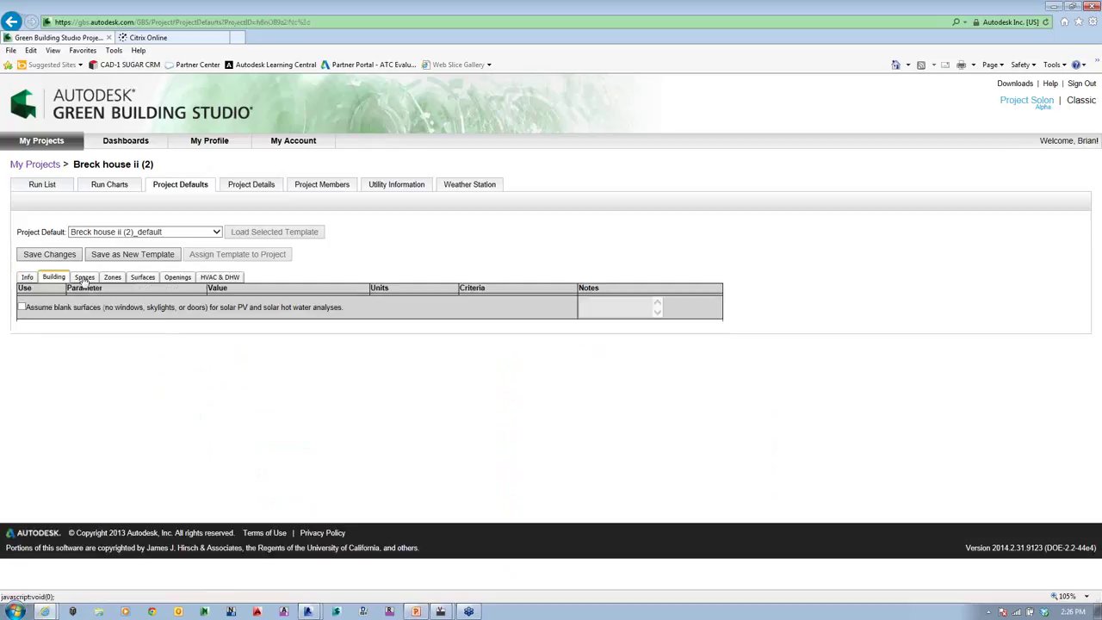
pyautogui.click(90, 278)
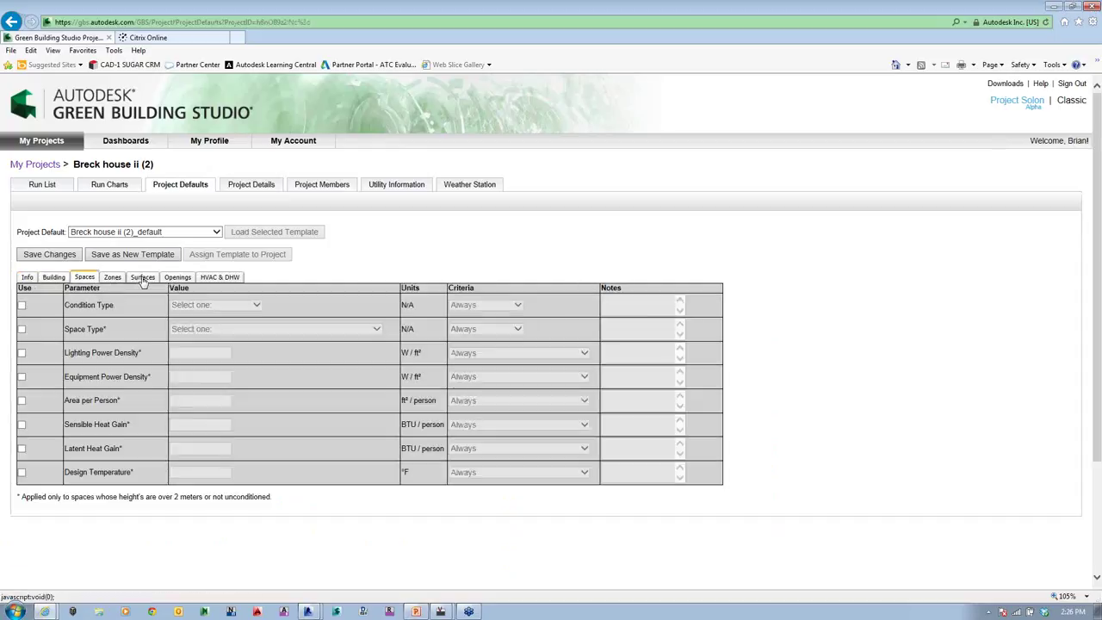
pyautogui.click(145, 279)
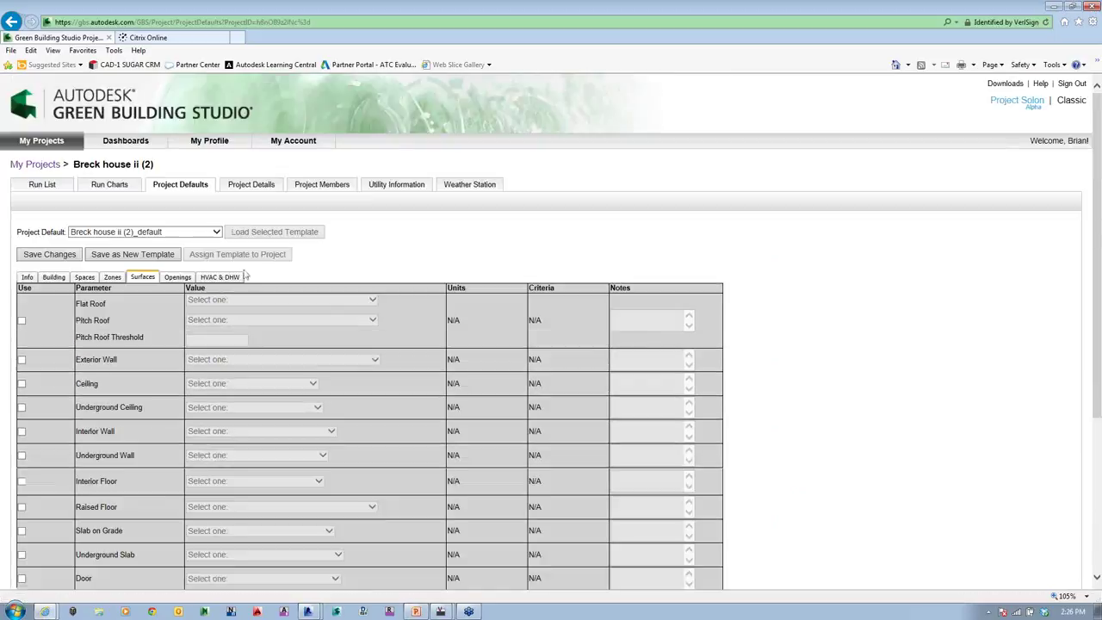
pyautogui.click(183, 278)
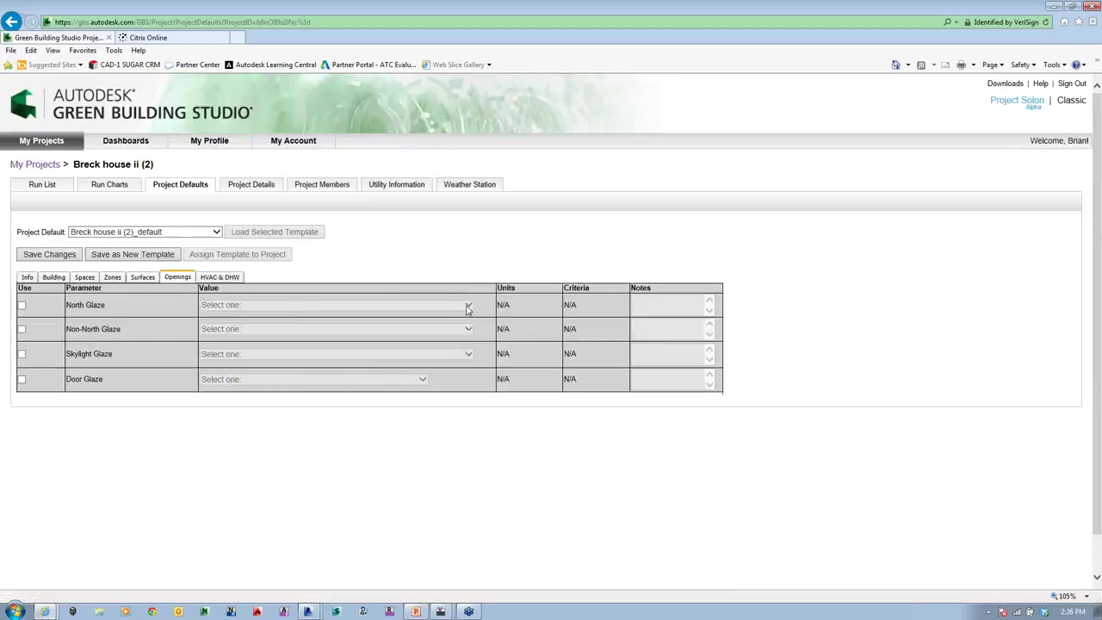
pyautogui.click(222, 278)
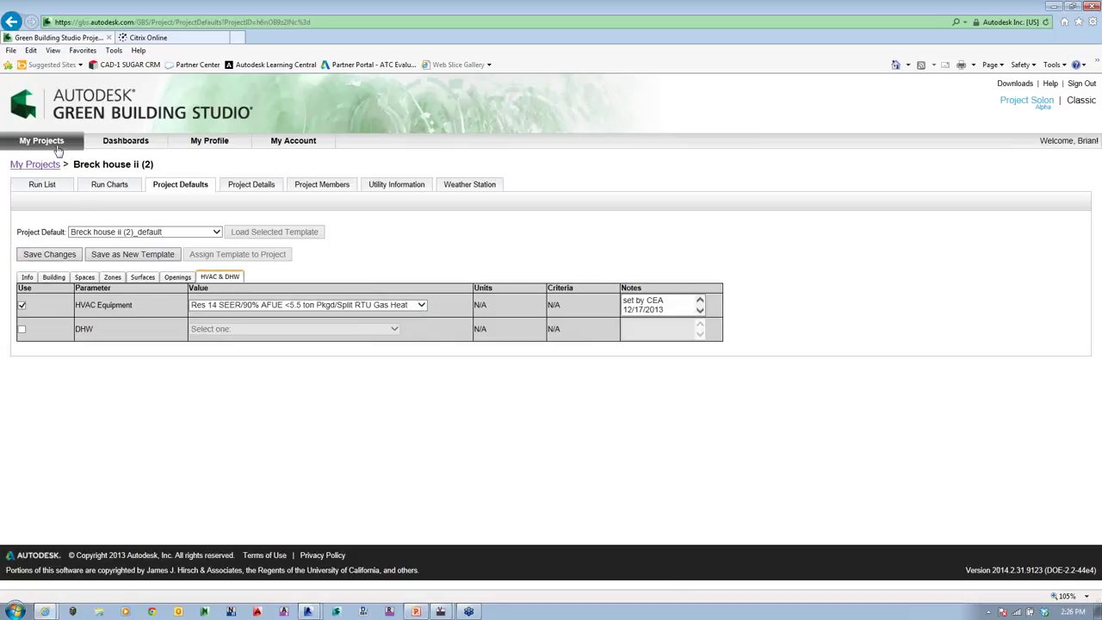
# - View the details of Breck house ii (2), and check the access rights that can be given to project members
pyautogui.click(246, 186)
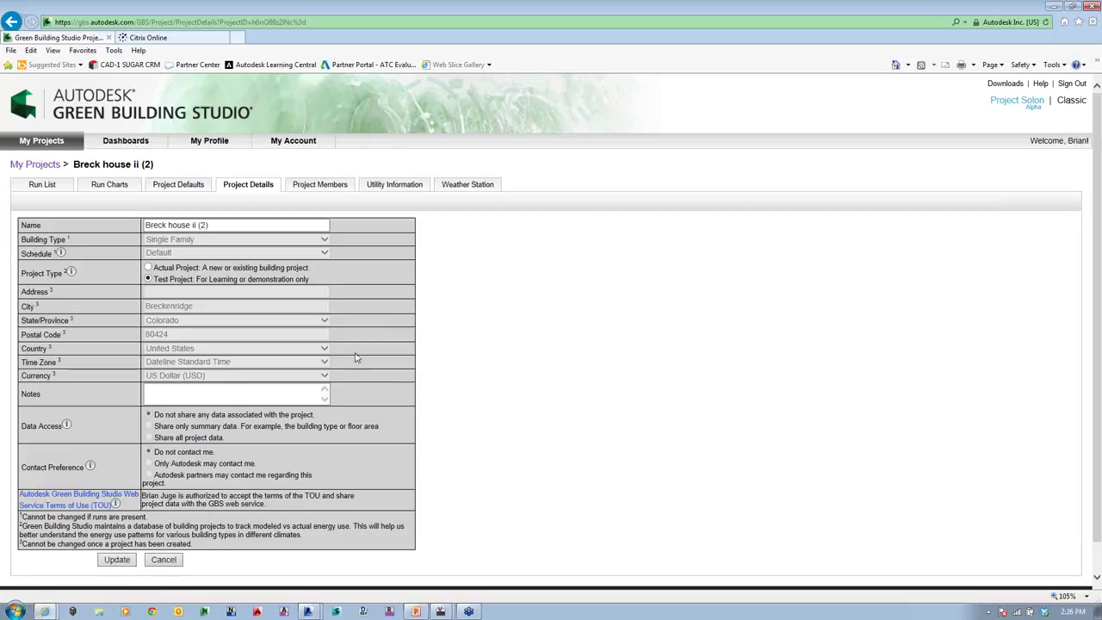
pyautogui.click(336, 183)
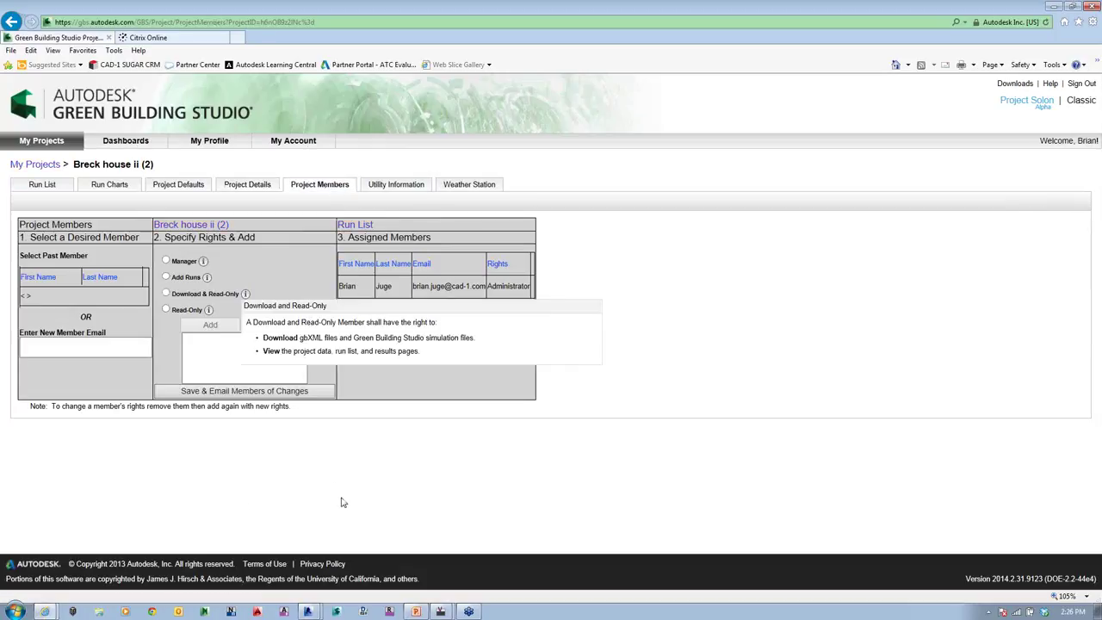
pyautogui.moveTo(209, 309)
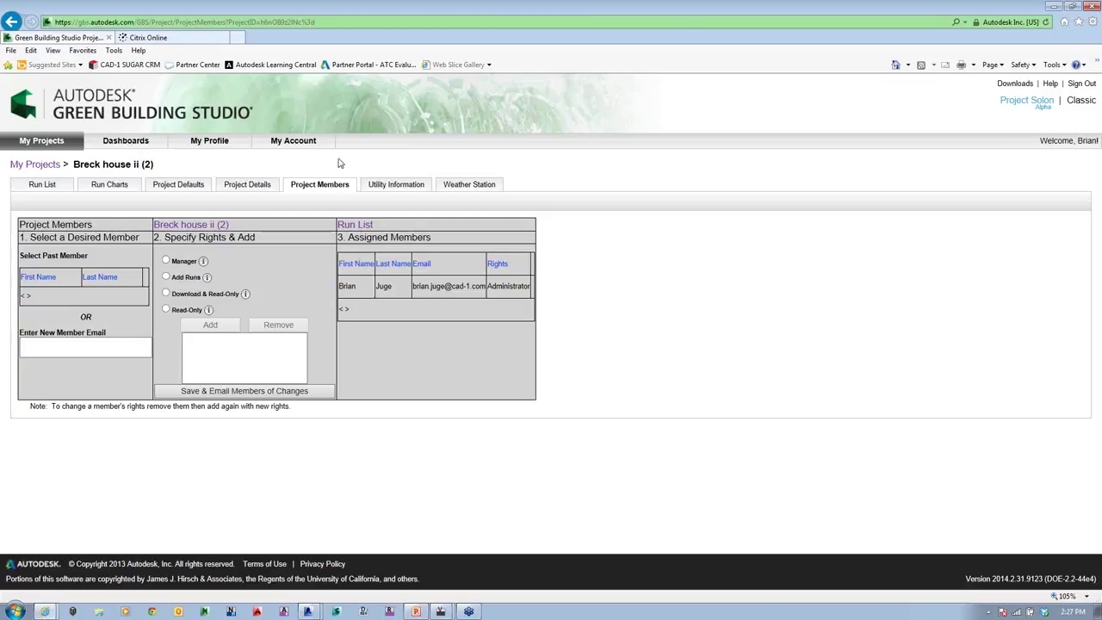
# - View the project's default utility rates and the instructions for adding a utility billing data set
pyautogui.click(393, 187)
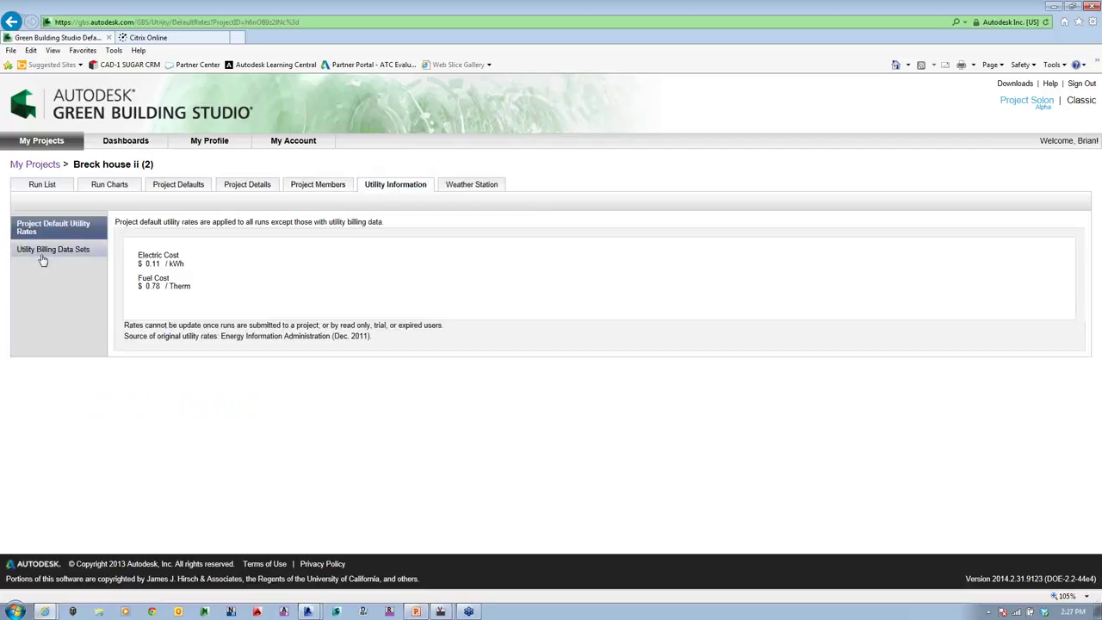
pyautogui.click(53, 251)
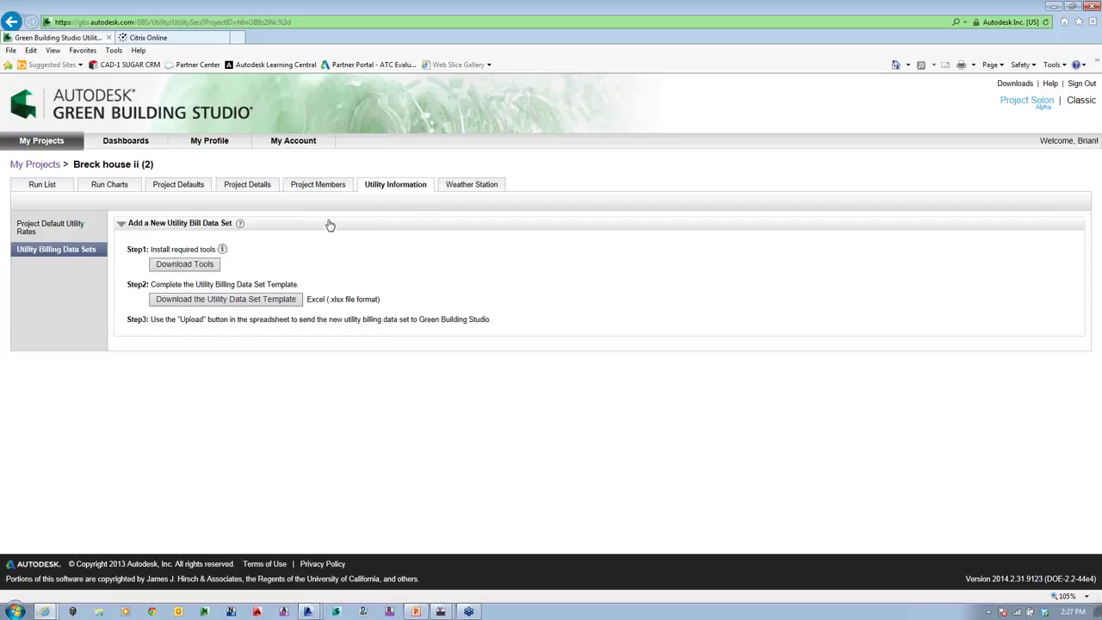
# - Review the project's weather summary, and inspect its weather station on a zoomed-out map before closing the map window
pyautogui.click(469, 189)
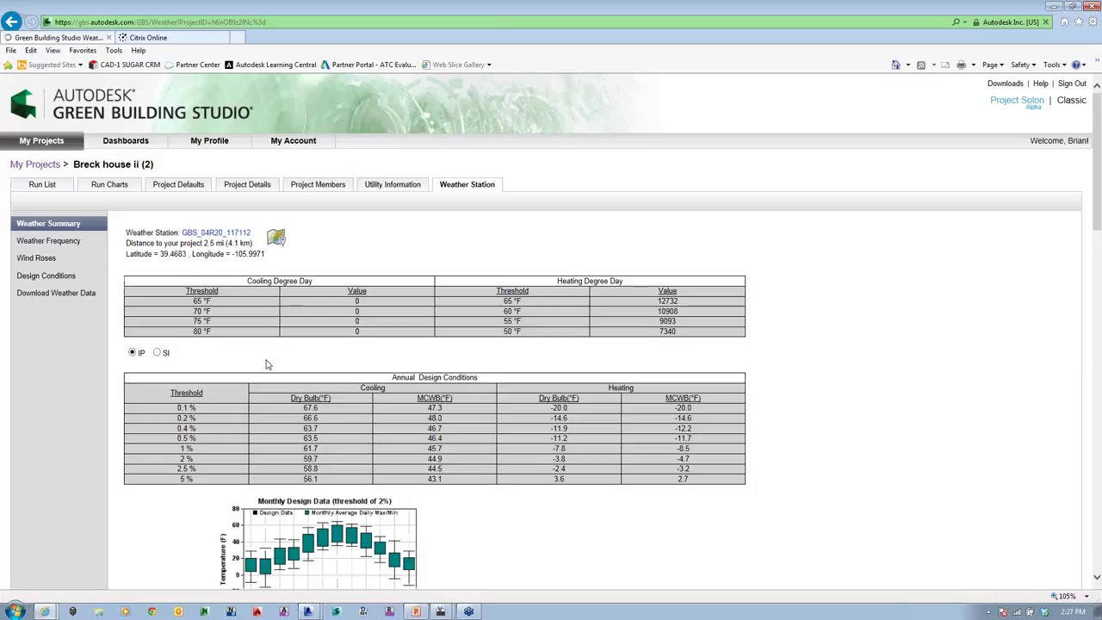
pyautogui.scroll(-1, 363, 517)
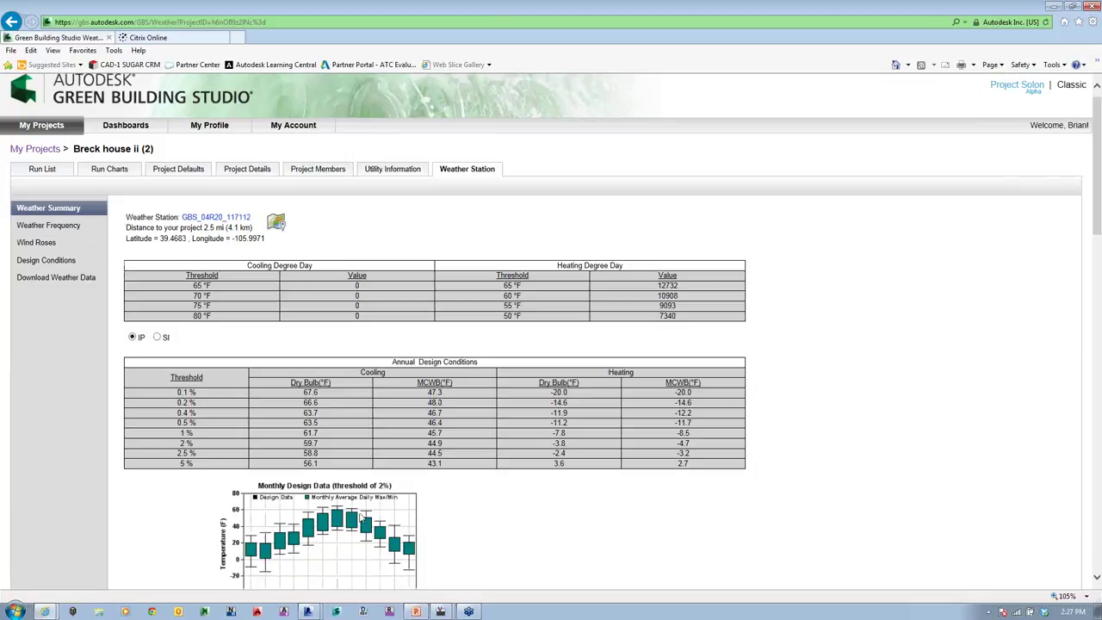
pyautogui.scroll(-4, 363, 516)
pyautogui.scroll(3, 220, 159)
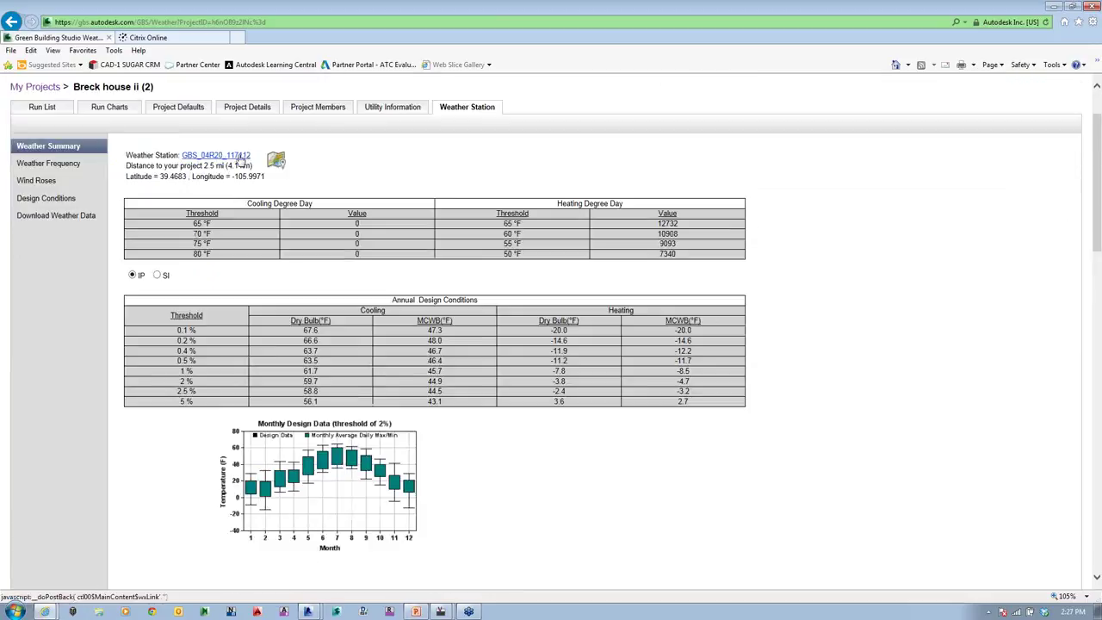
pyautogui.click(242, 157)
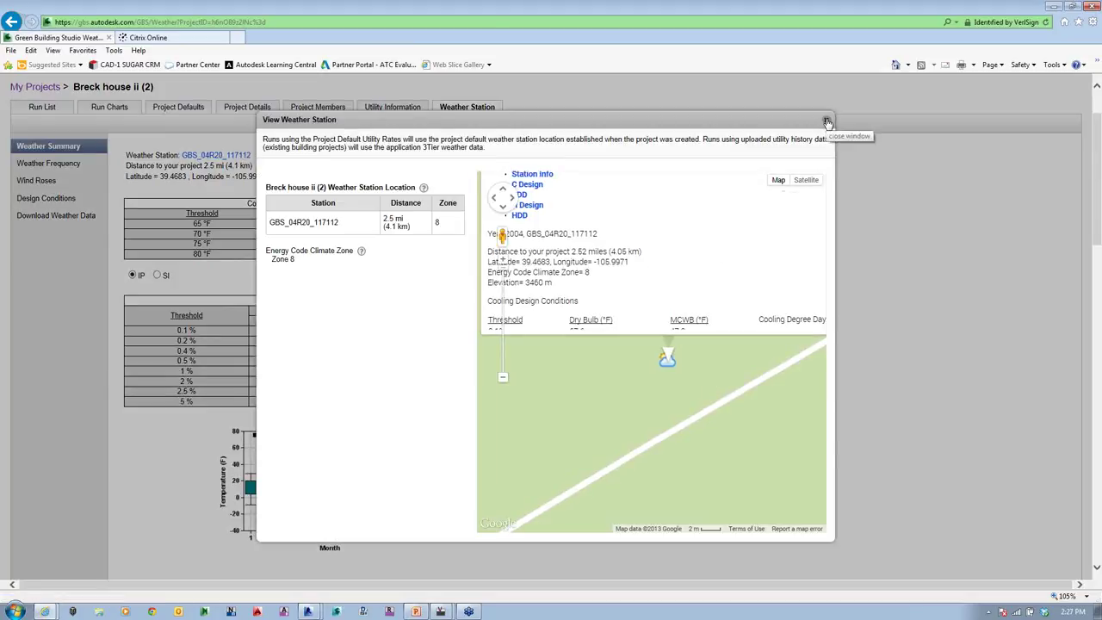
pyautogui.click(503, 376)
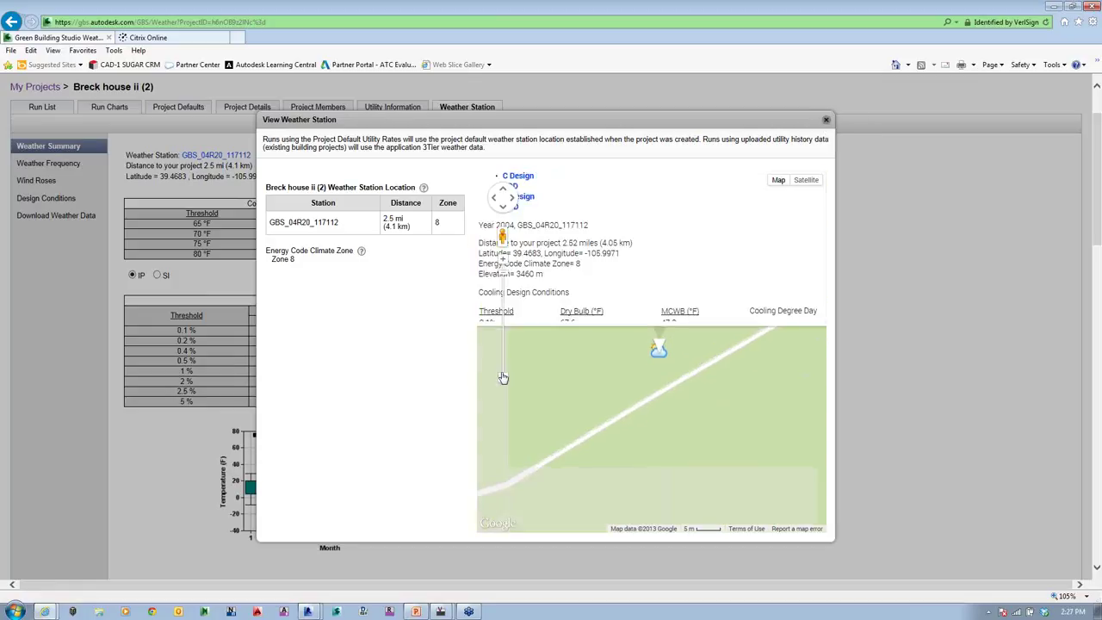
pyautogui.click(503, 377)
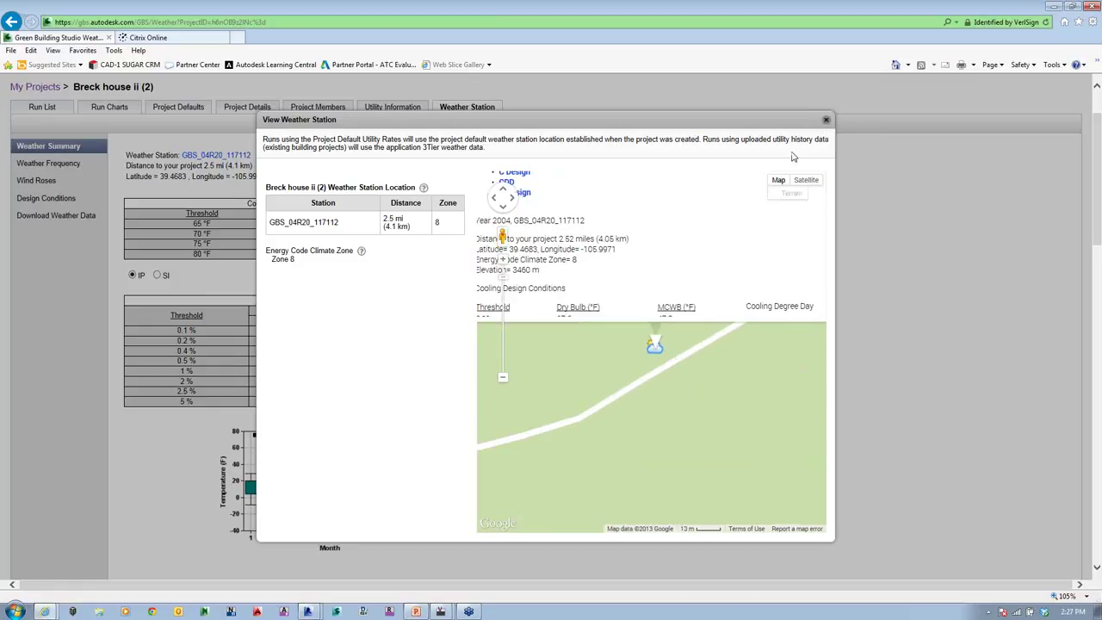
pyautogui.click(828, 122)
# - View the weather frequency, wind roses and design conditions, and choose the CSV (comma delimited) file among the weather data downloads
pyautogui.click(48, 163)
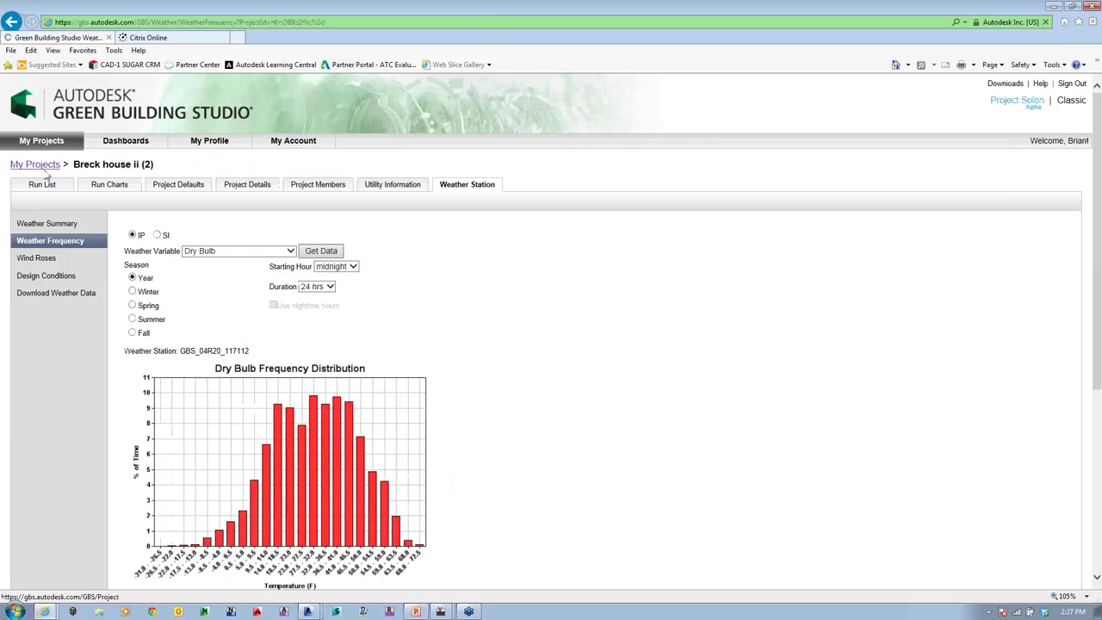
pyautogui.click(36, 257)
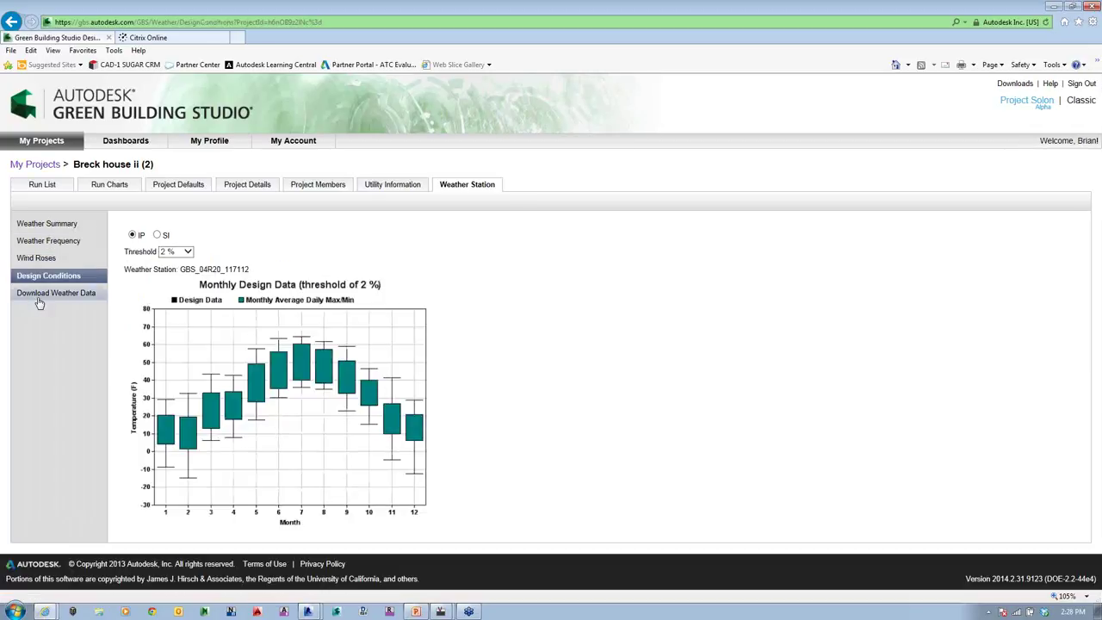
pyautogui.click(38, 295)
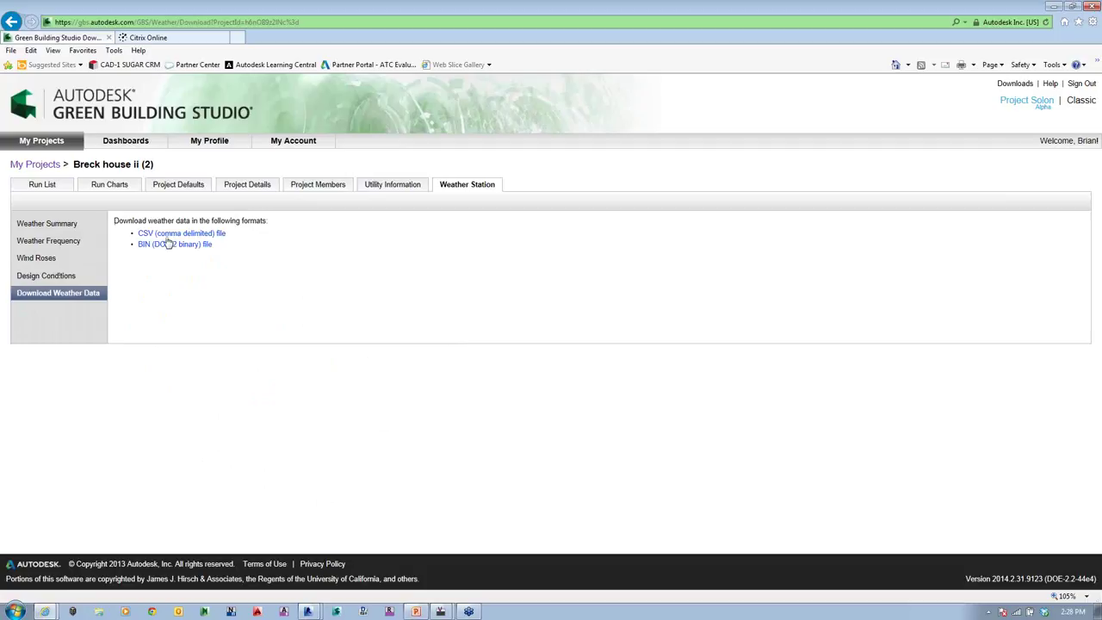
pyautogui.click(167, 236)
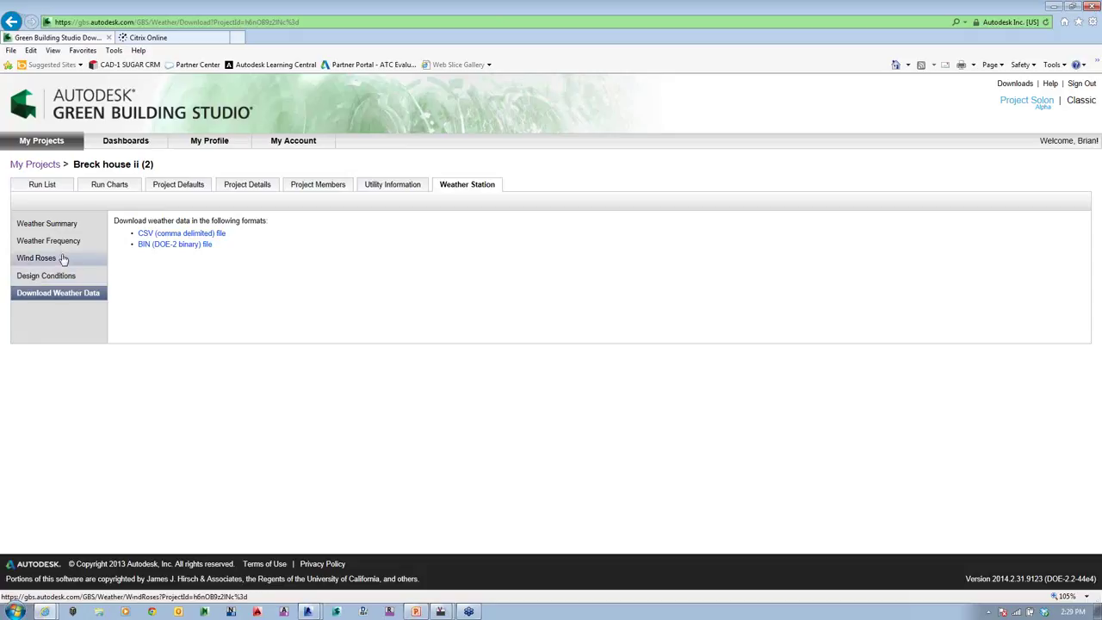
# - Return to the project list, and open the energy and carbon results of Breck house I's Breck House base run
pyautogui.click(134, 142)
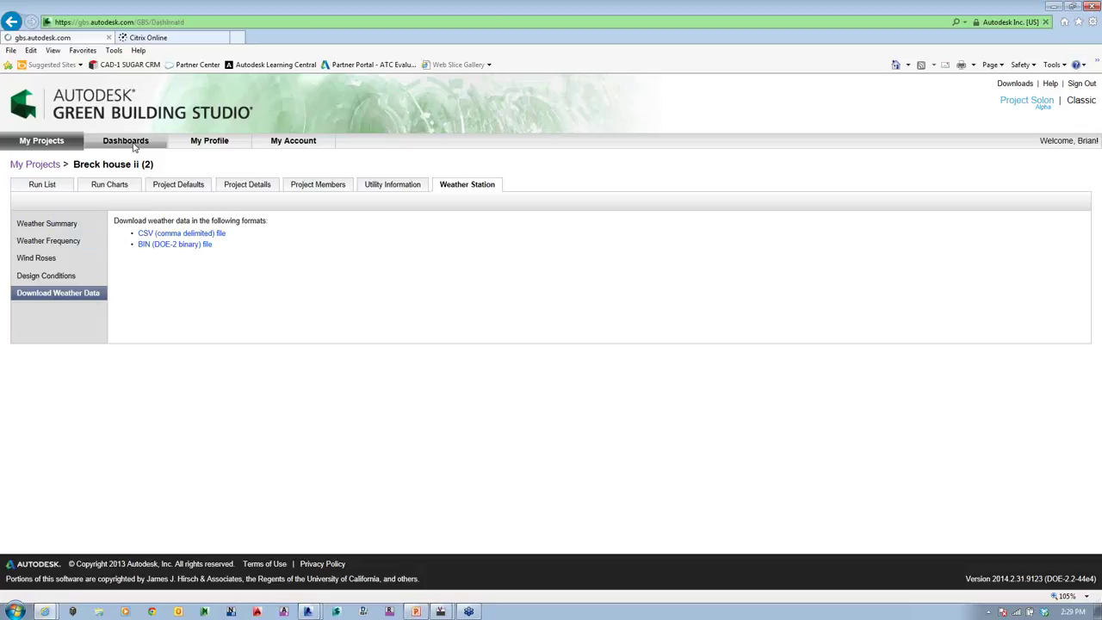
pyautogui.click(26, 143)
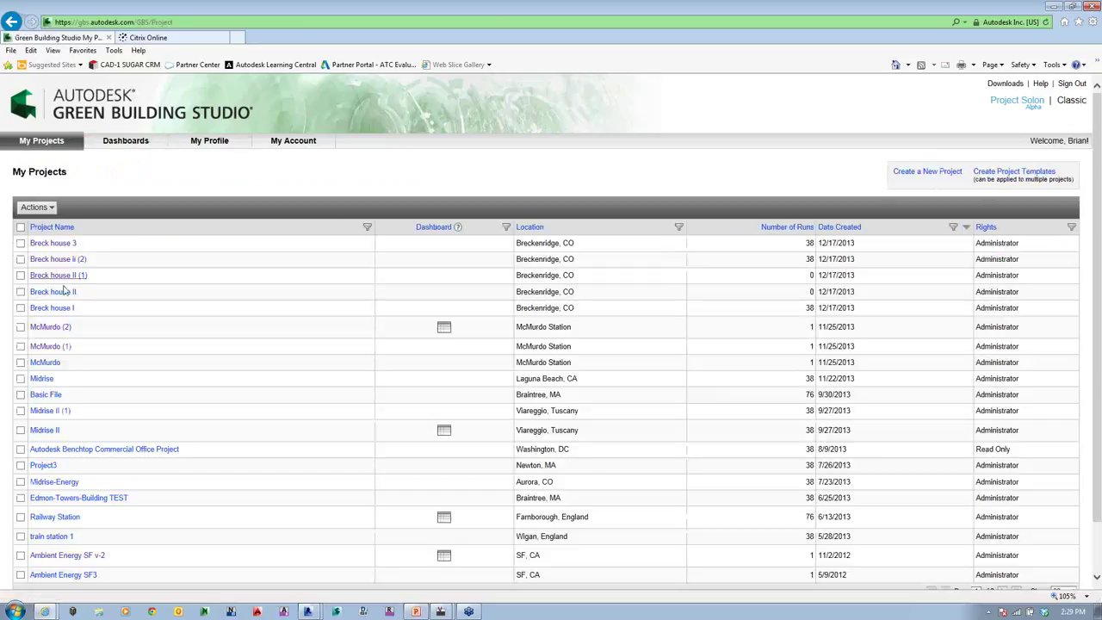
pyautogui.click(67, 308)
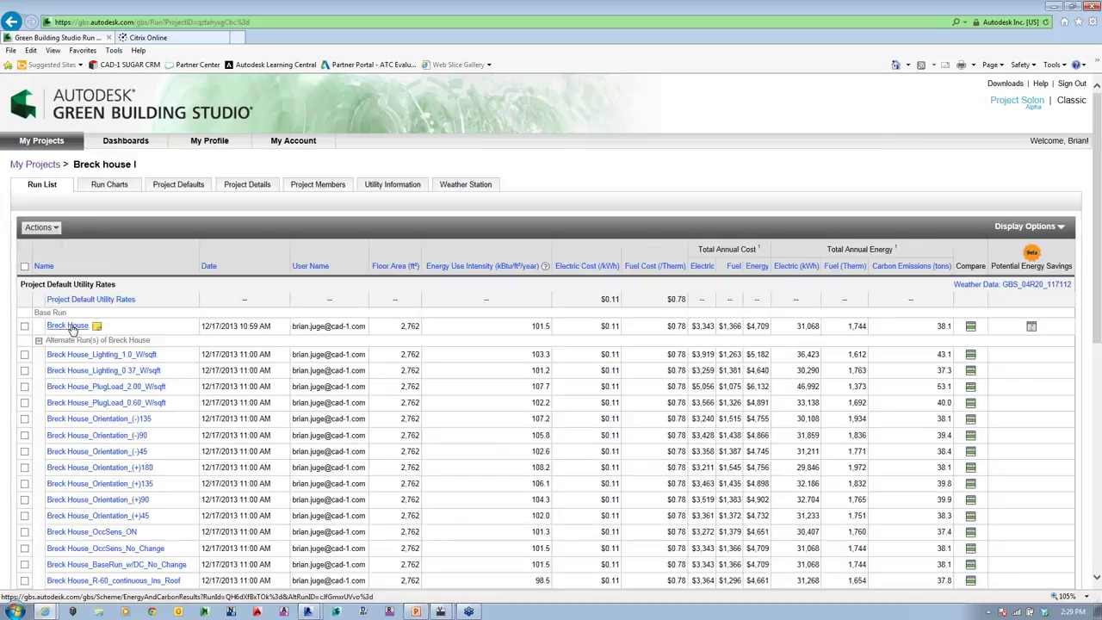
pyautogui.click(70, 326)
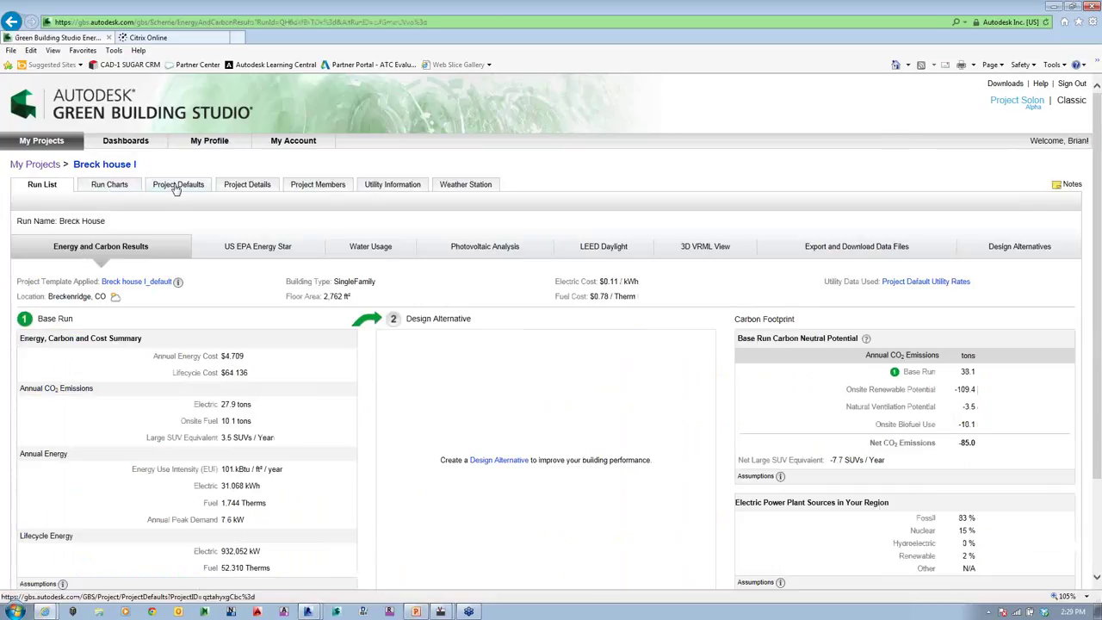
# - Open Breck house I's project defaults and review the Building and Spaces parameters, including the blank-surfaces assumption for solar analyses
pyautogui.click(174, 186)
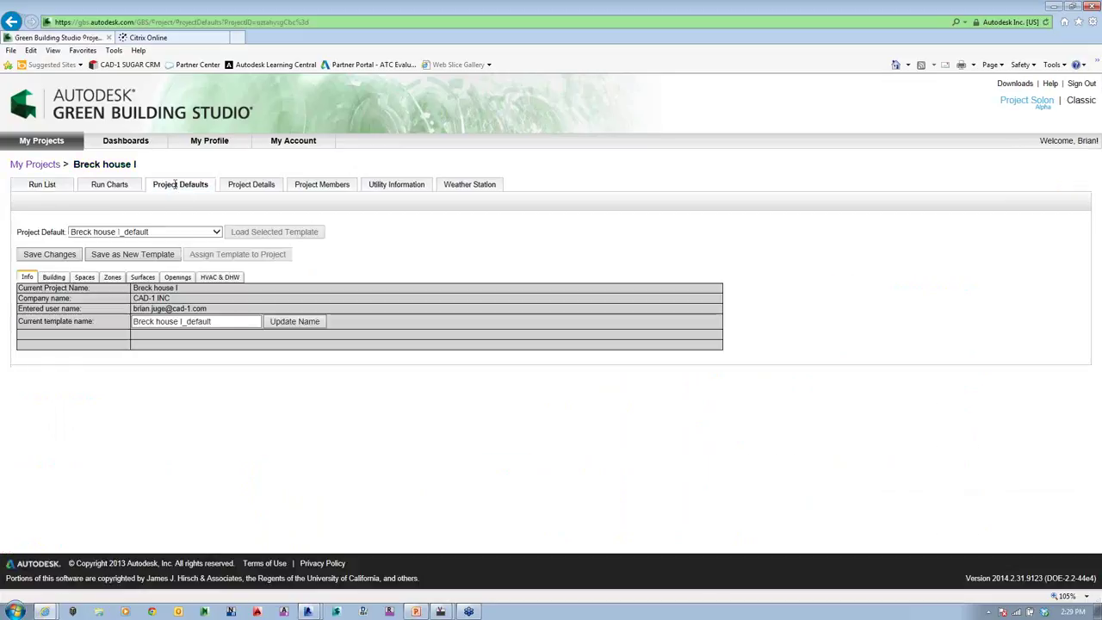
pyautogui.click(49, 278)
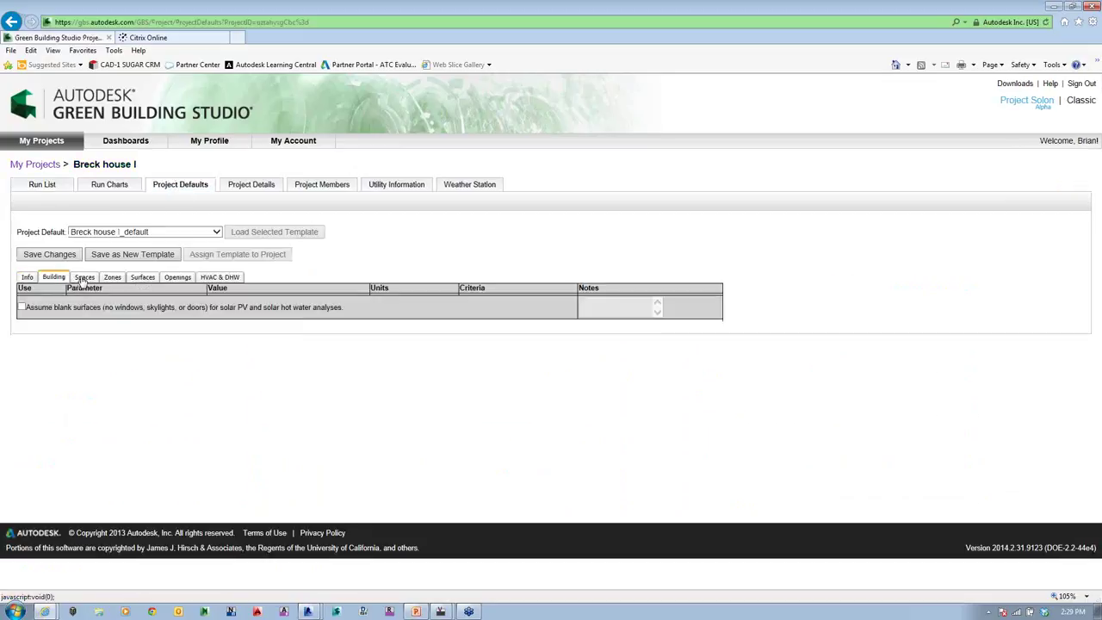
pyautogui.click(84, 277)
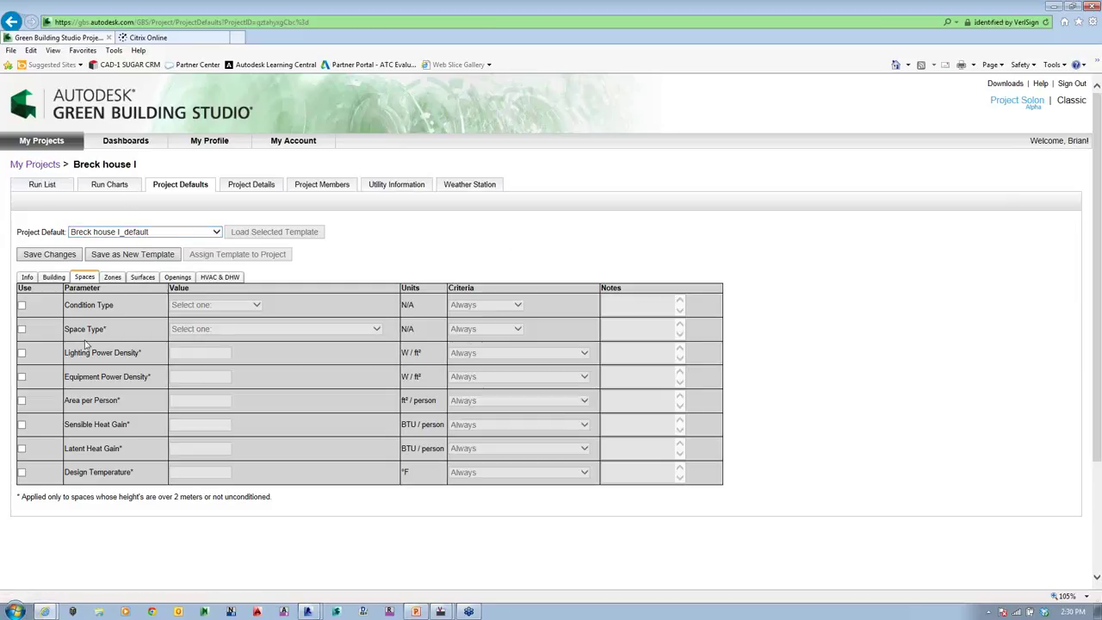
pyautogui.click(50, 284)
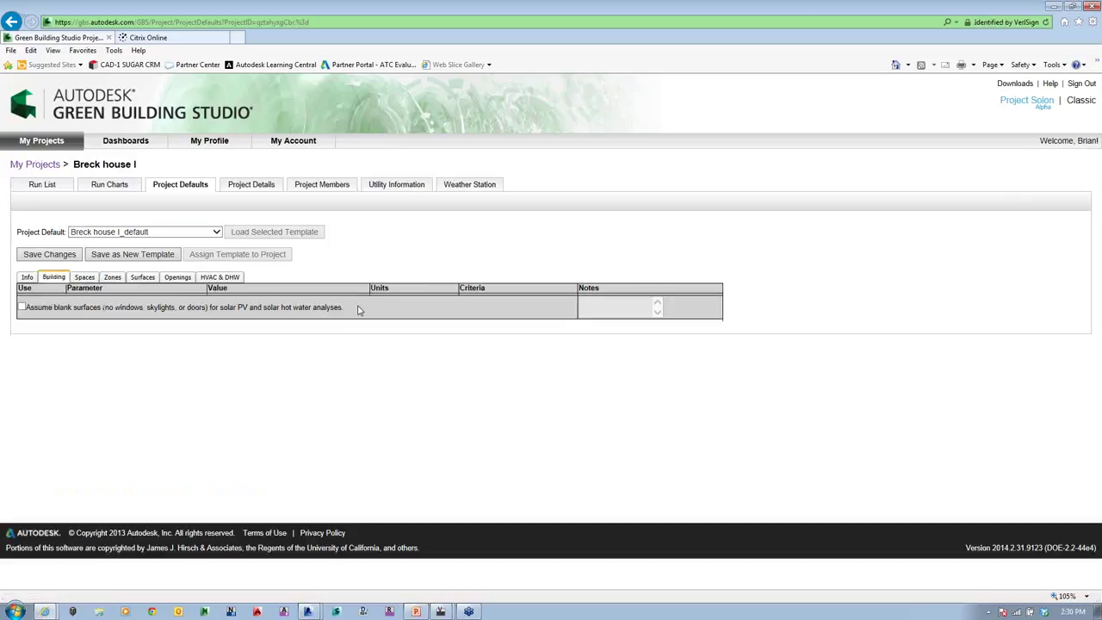
pyautogui.moveTo(144, 308)
# - Choose CAD-1 Commercial as the project default template and enable assuming blank surfaces for solar PV and solar hot water analyses
pyautogui.click(216, 231)
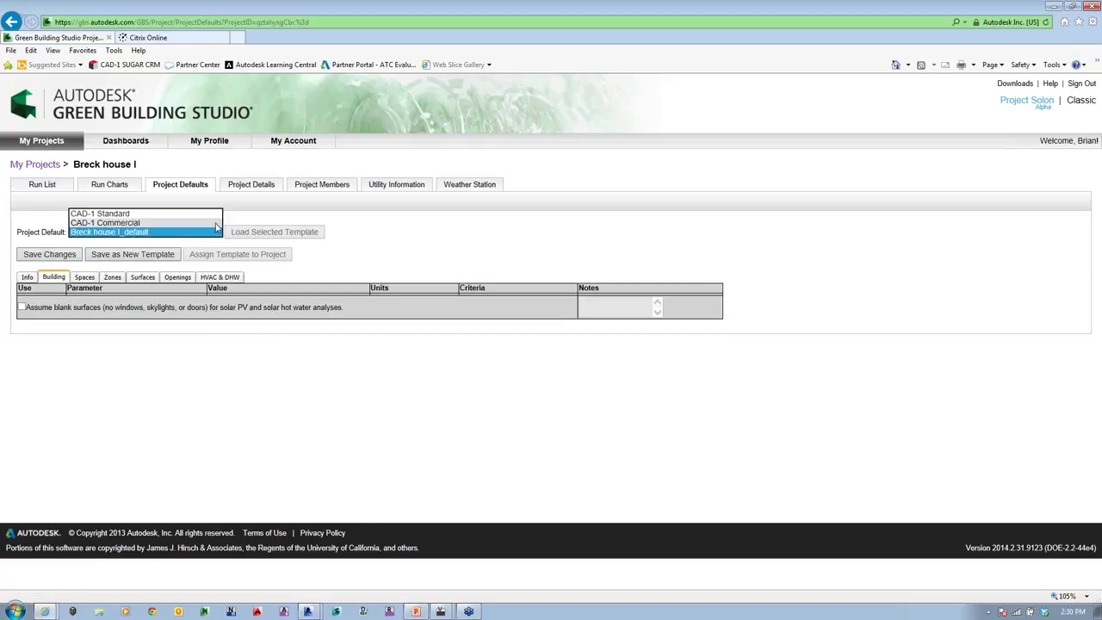
pyautogui.click(185, 223)
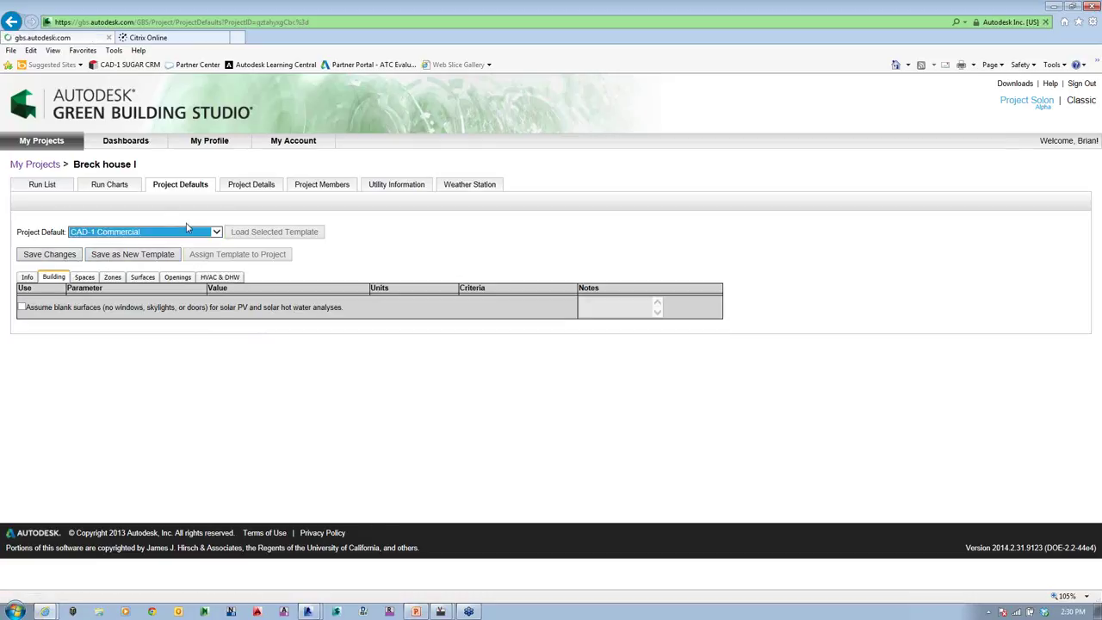
pyautogui.click(23, 308)
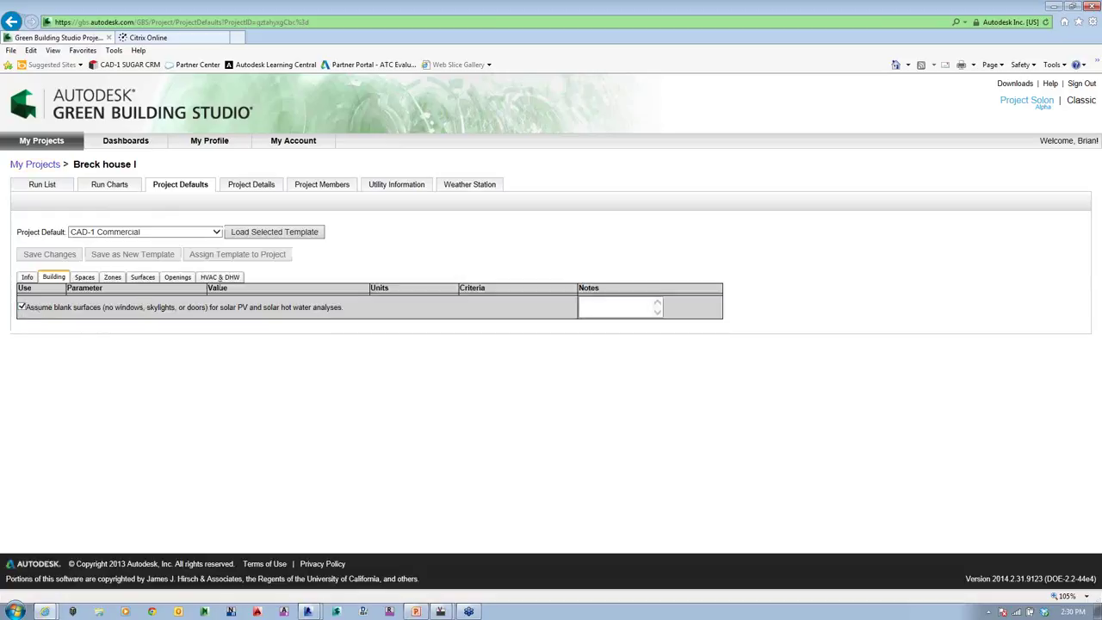
# - Enable the North Glaze default for openings and set its glazing type to Sgl Clr Low Iron 5mm
pyautogui.click(172, 278)
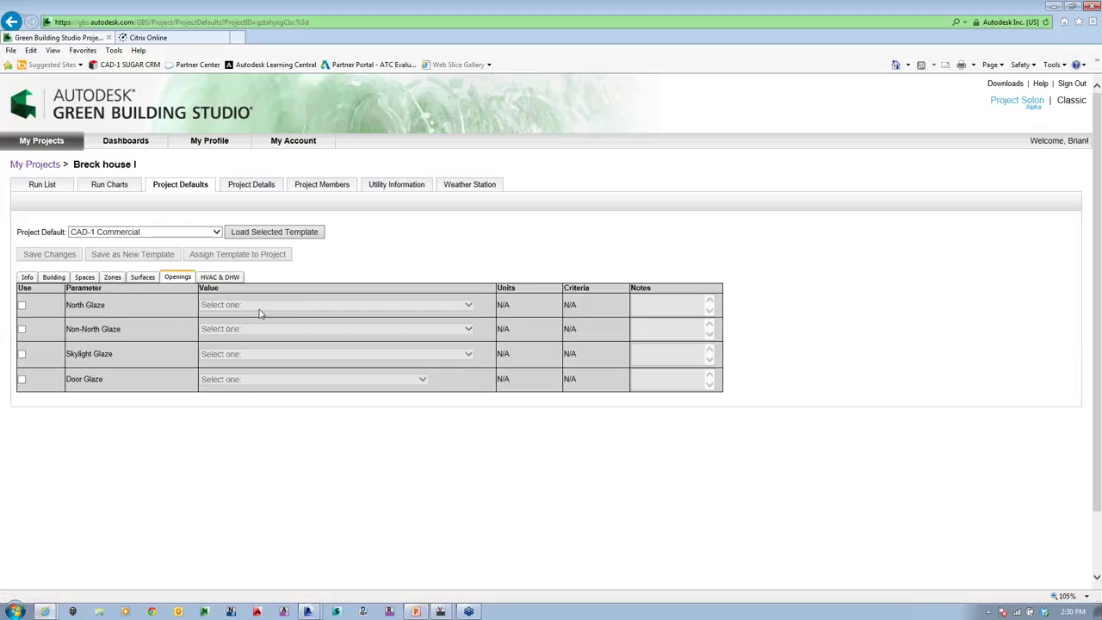
pyautogui.click(22, 305)
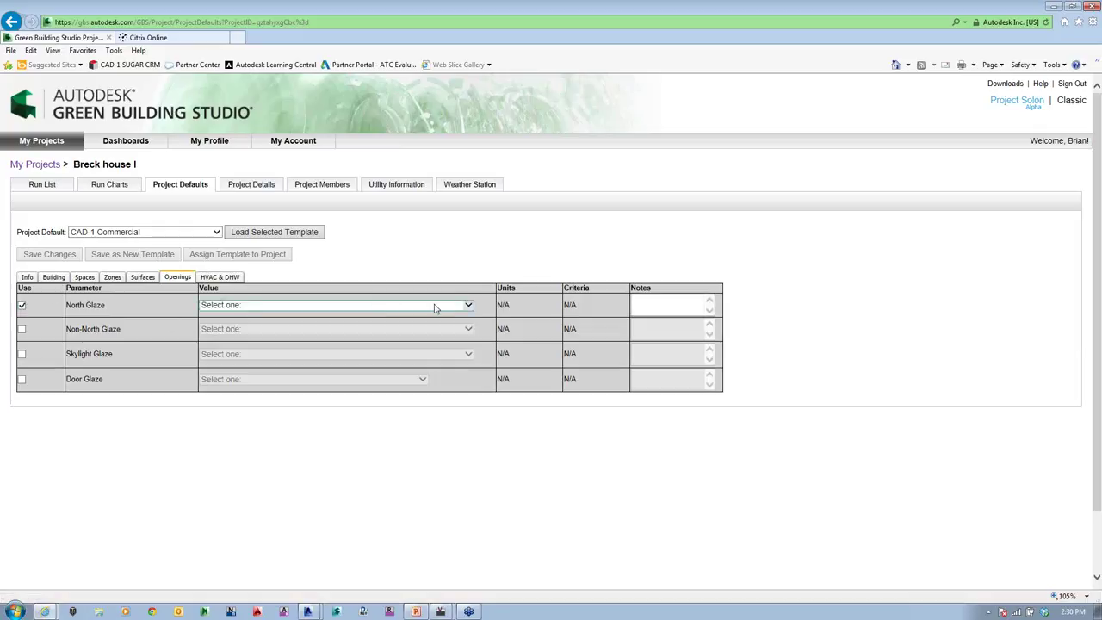
pyautogui.click(469, 306)
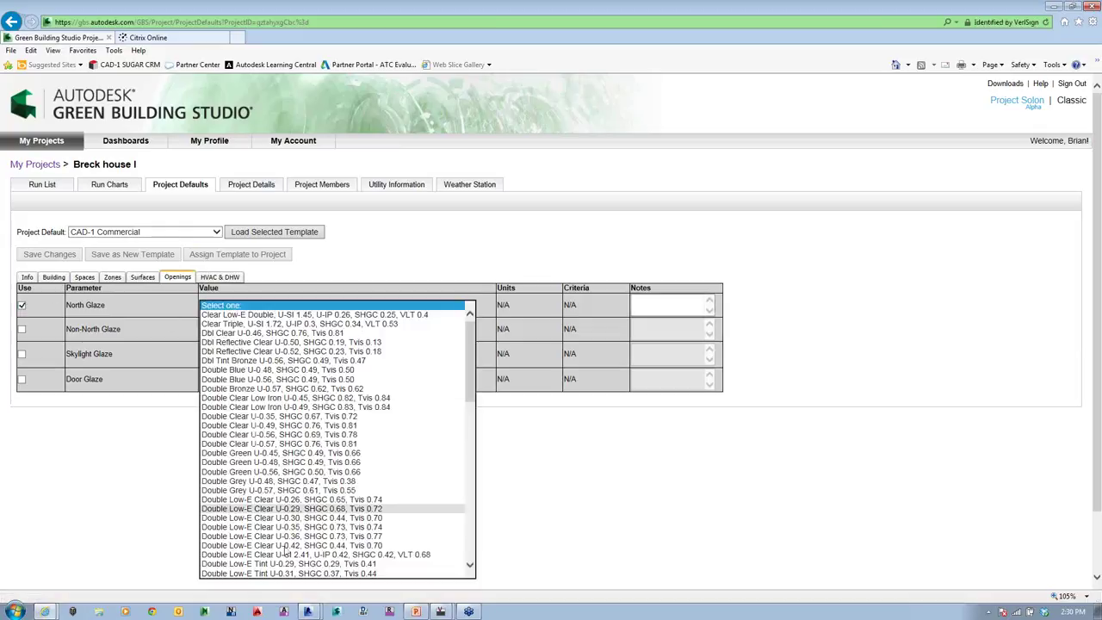
pyautogui.scroll(-15, 324, 442)
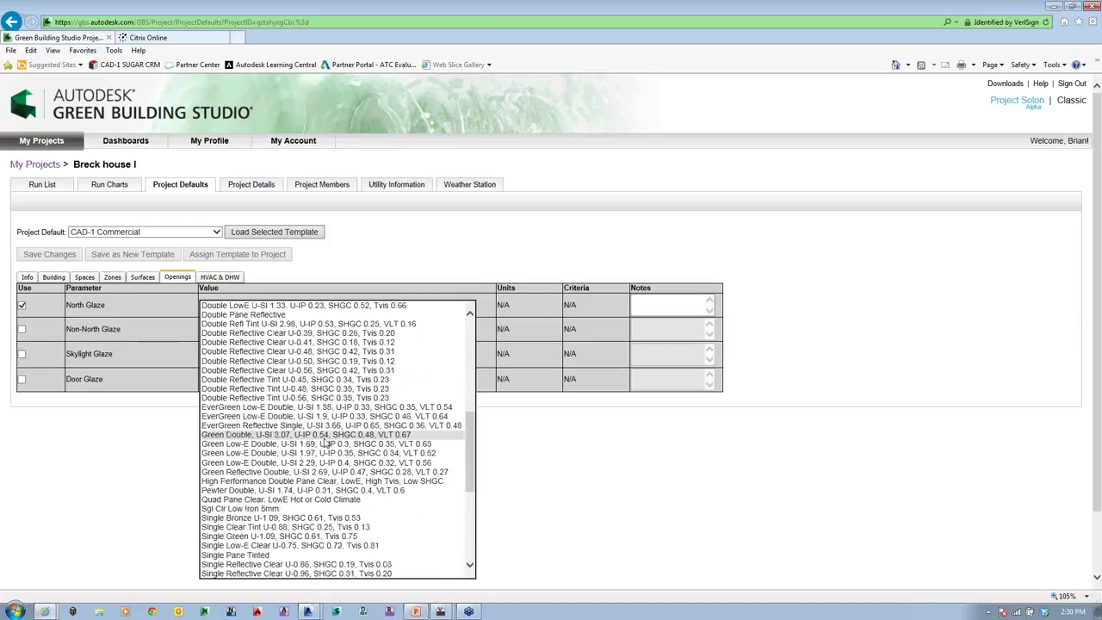
pyautogui.click(239, 508)
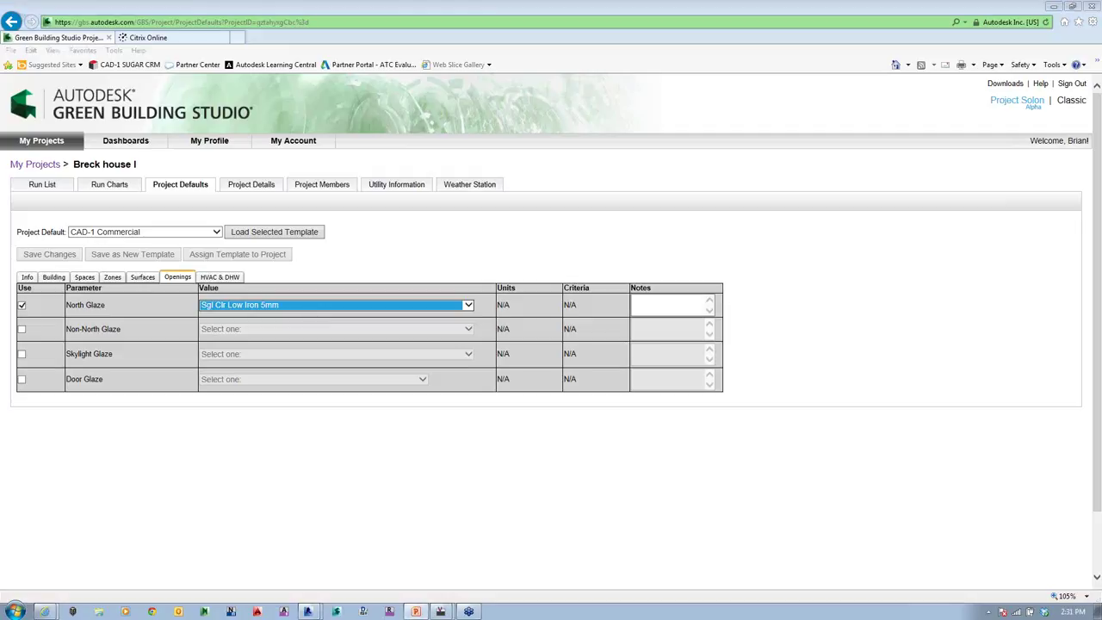
# - Switch to the PowerPoint slide show and advance to the Upcoming CAD-1 Events slide
pyautogui.hotkey('alt', 'Tab')
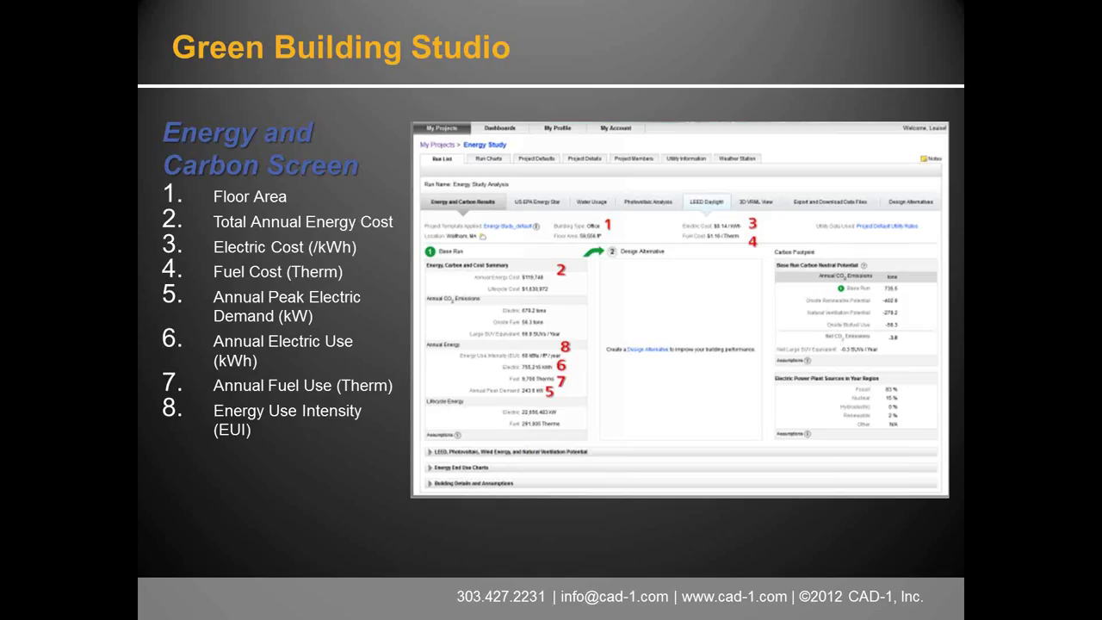
pyautogui.press('Right')
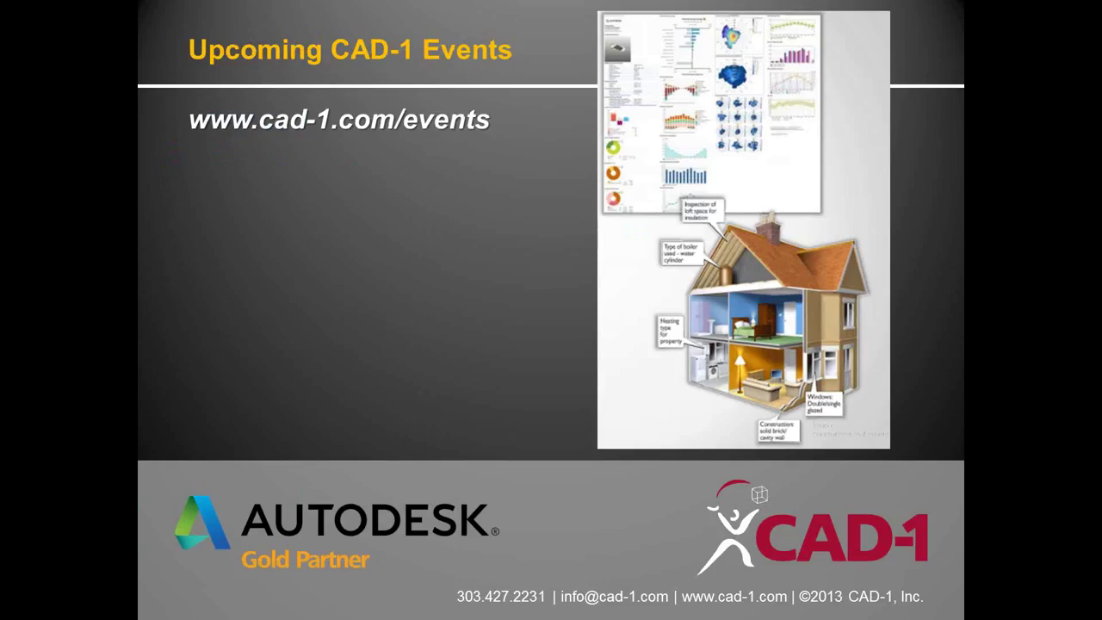